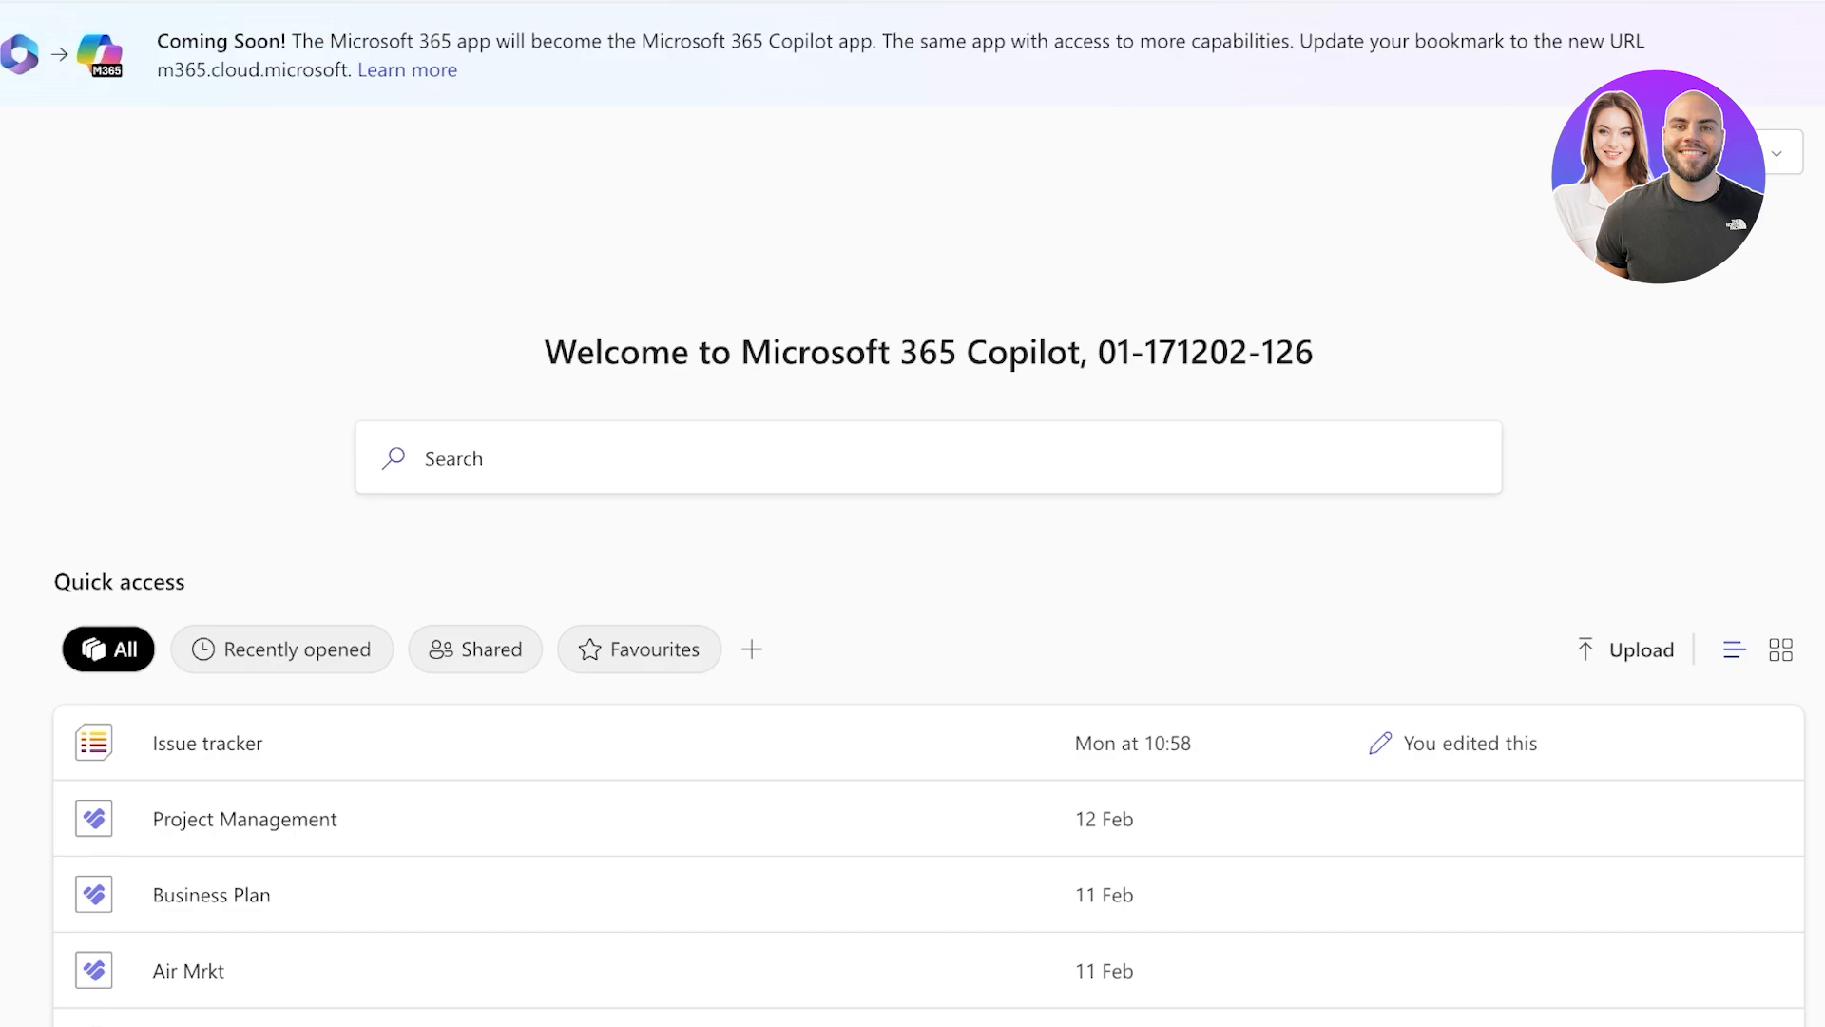
- Open Microsoft Lists from the Microsoft 365 home page and start creating a new list
{"action": "scroll", "coordinate": [913, 571], "scroll_direction": "down", "scroll_amount": 1}
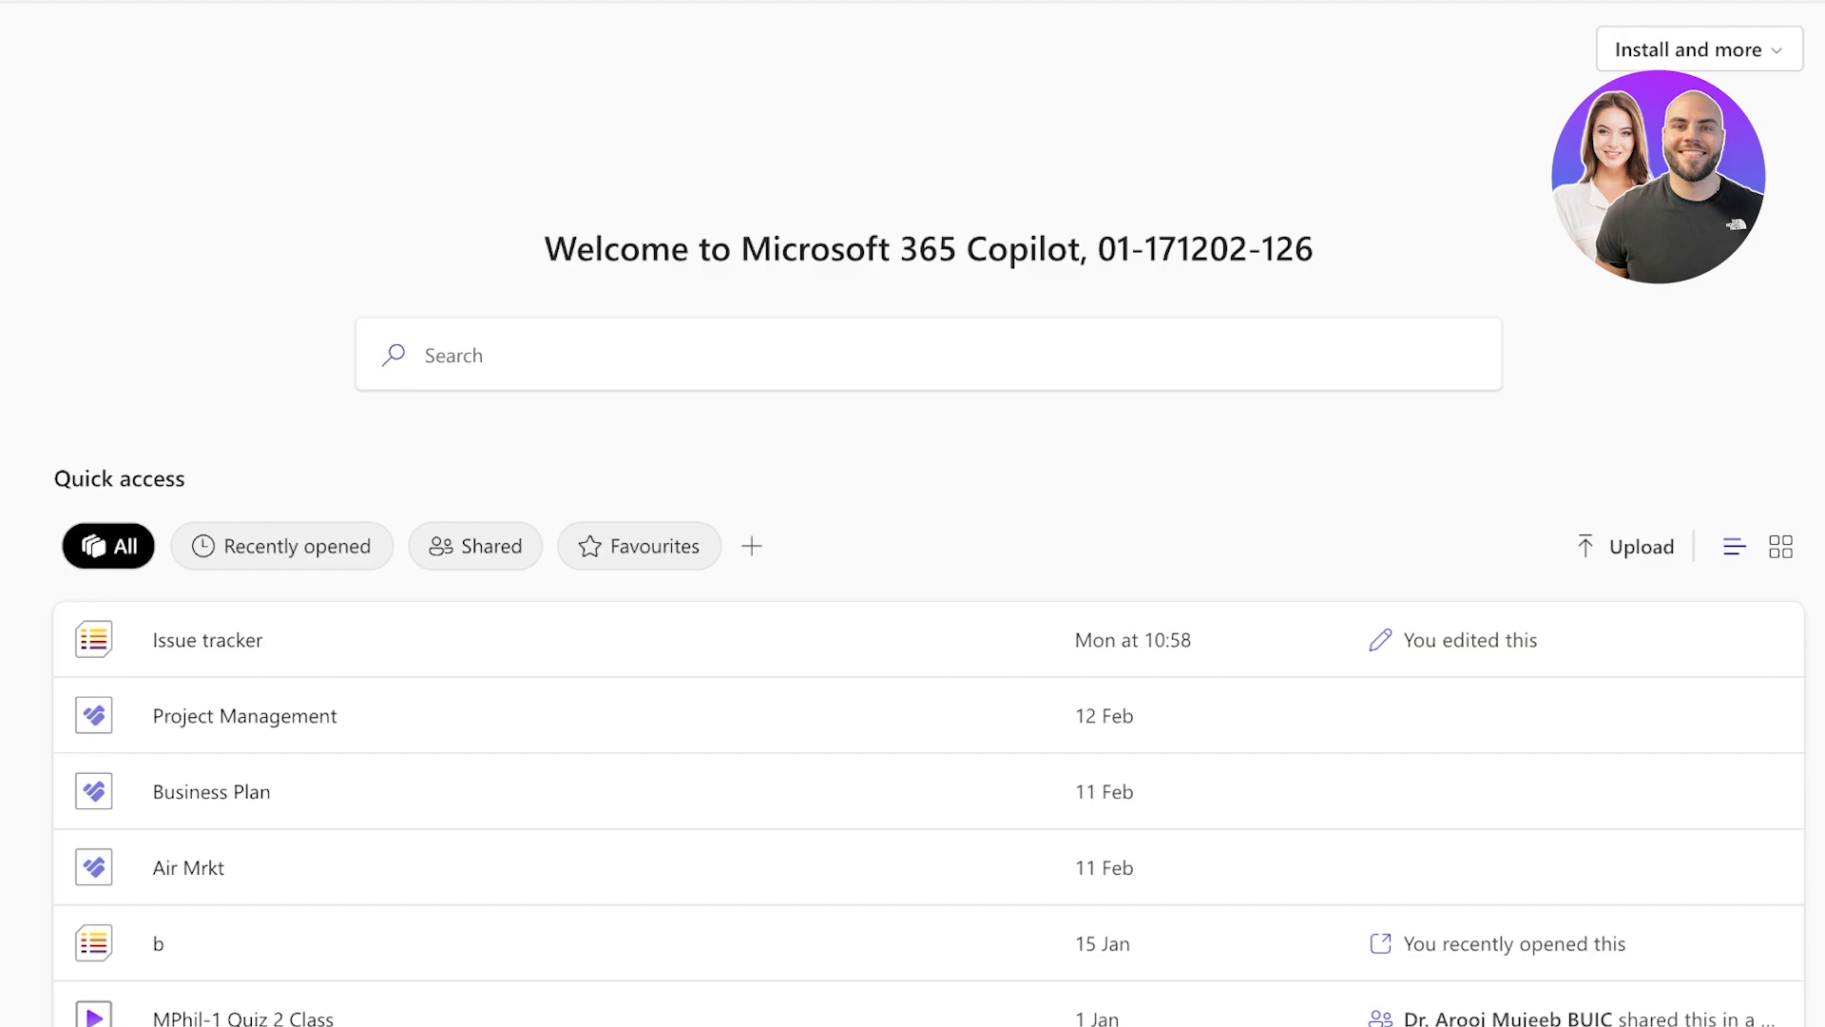
{"action": "left_click", "coordinate": [20, 36]}
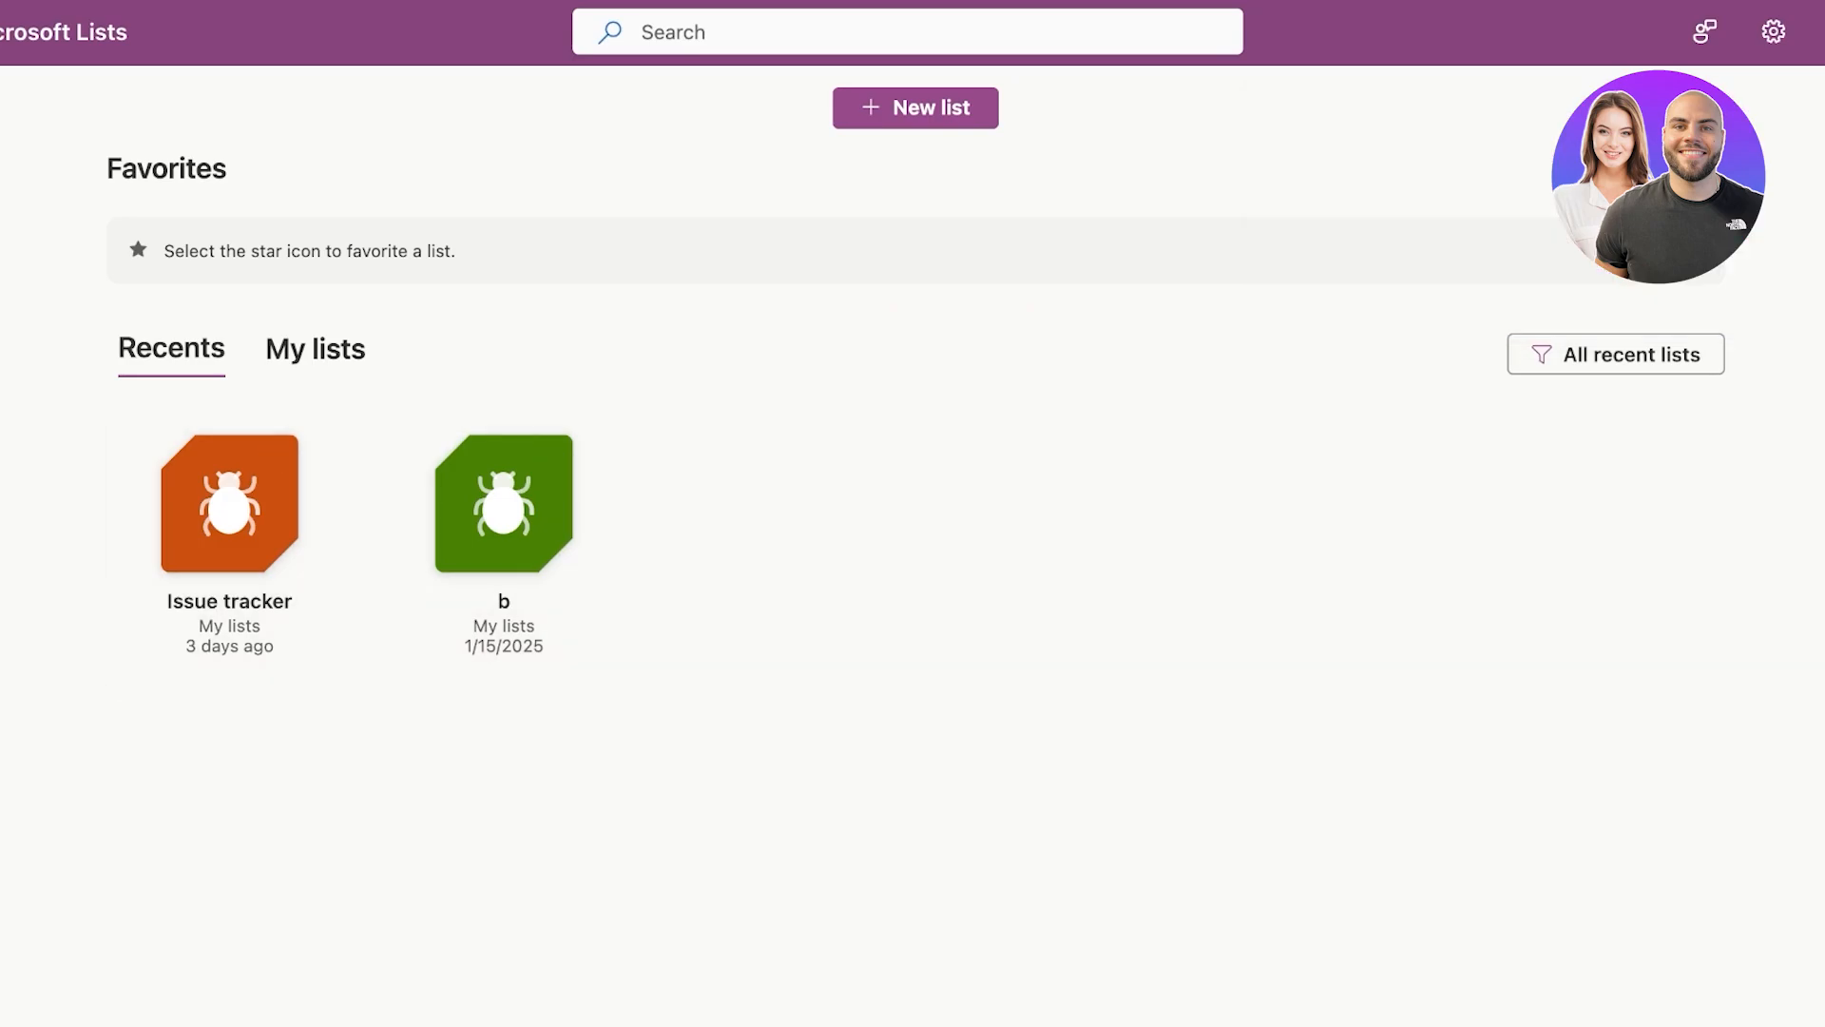
{"action": "left_click", "coordinate": [916, 108]}
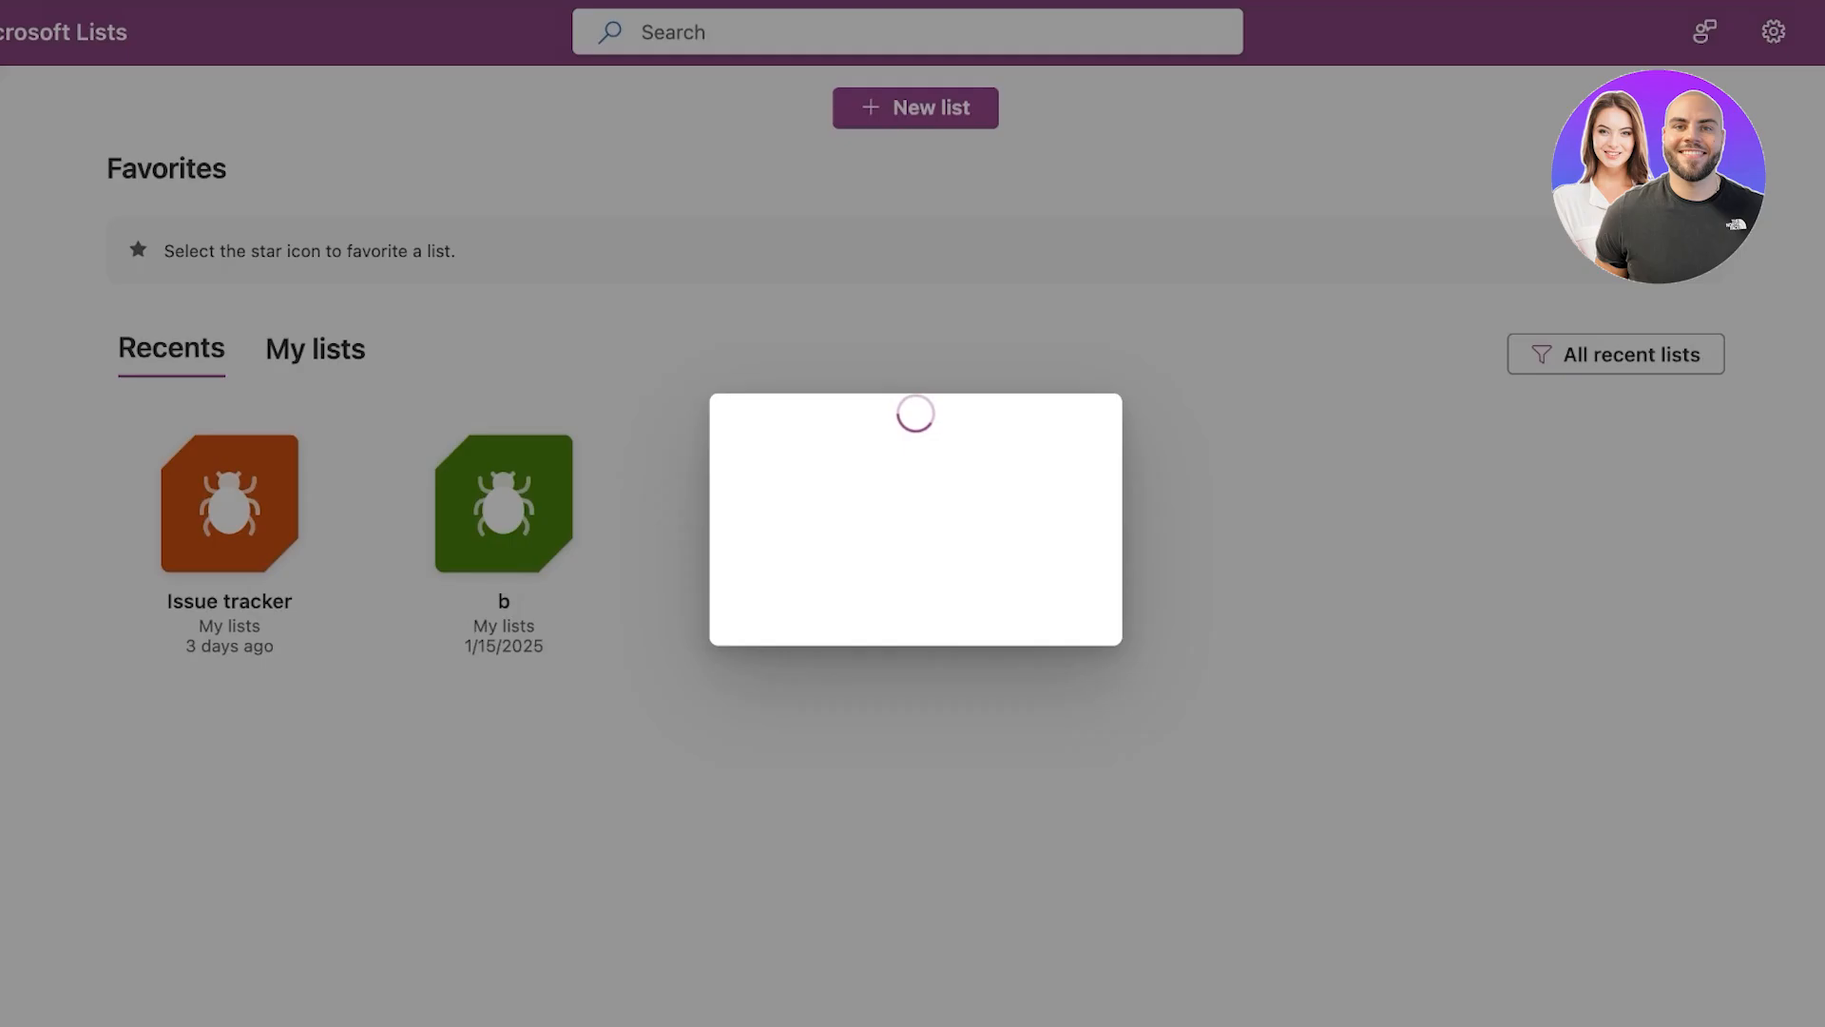
- Look through the list templates offered by Microsoft and check the organization's templates
{"action": "scroll", "coordinate": [912, 561], "scroll_direction": "down", "scroll_amount": 1}
{"action": "scroll", "coordinate": [913, 561], "scroll_direction": "up", "scroll_amount": 1}
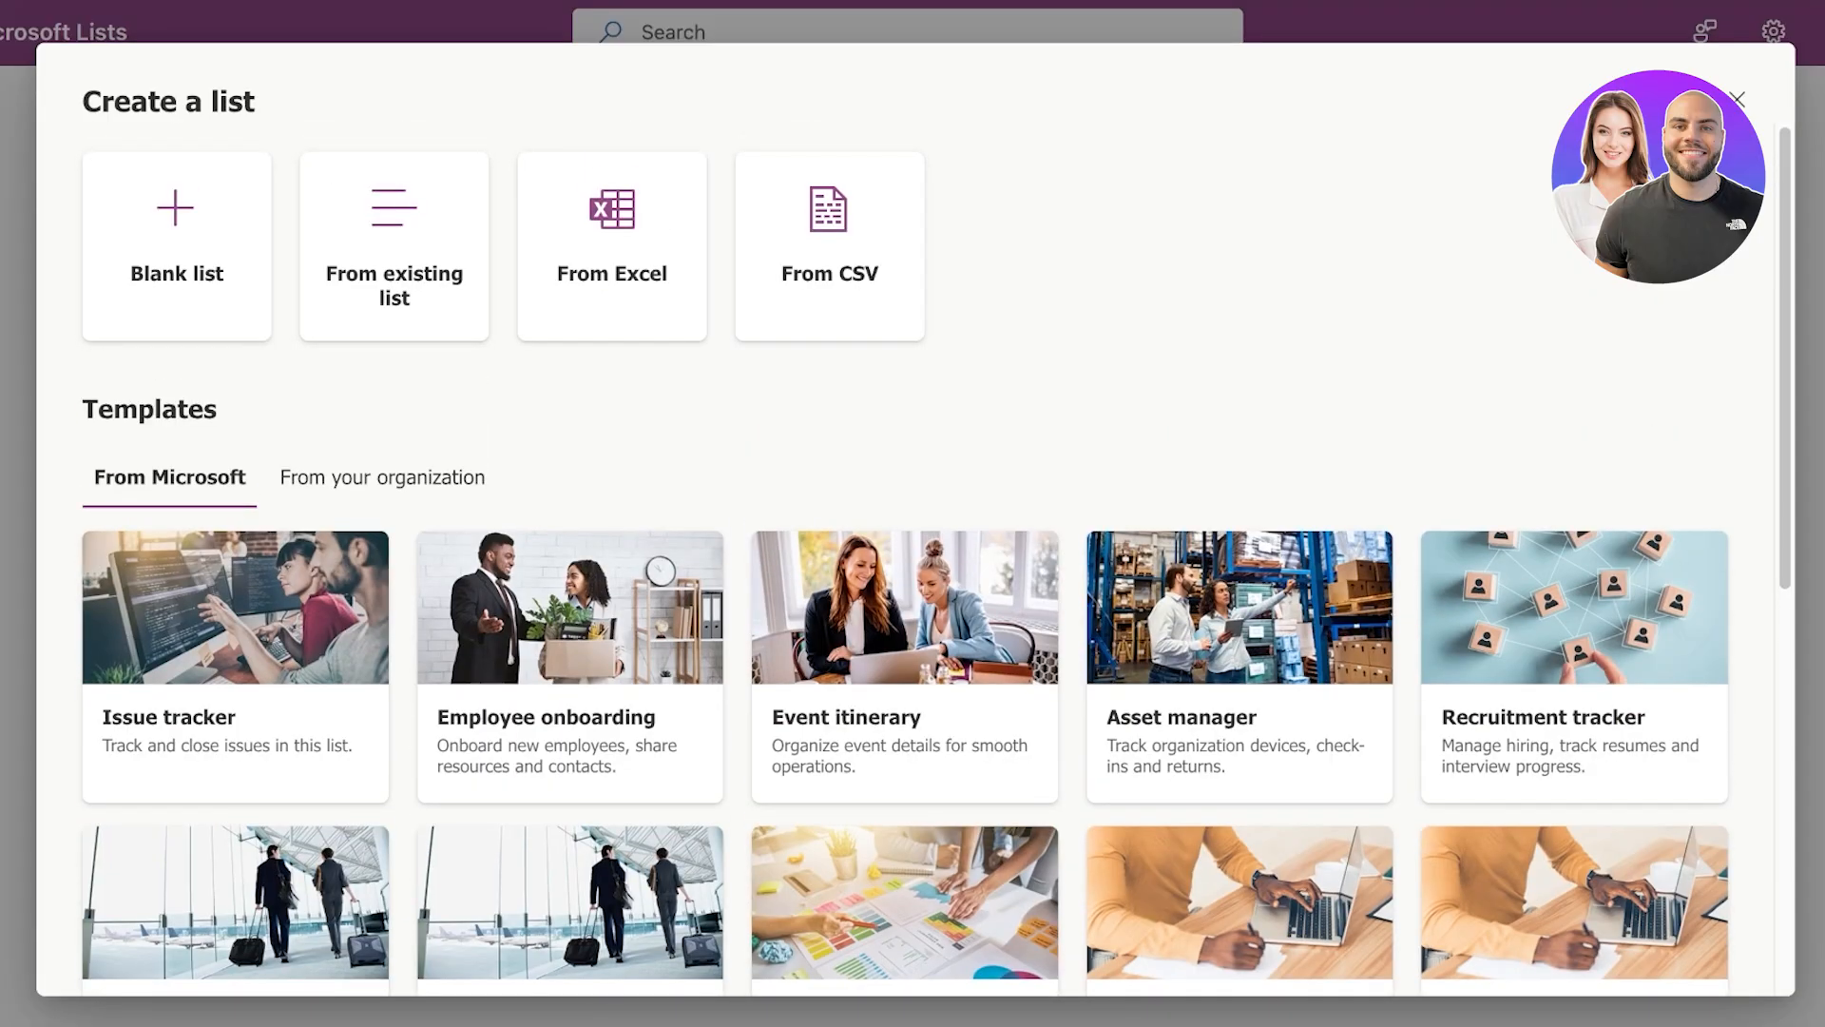
{"action": "scroll", "coordinate": [912, 561], "scroll_direction": "down", "scroll_amount": 3}
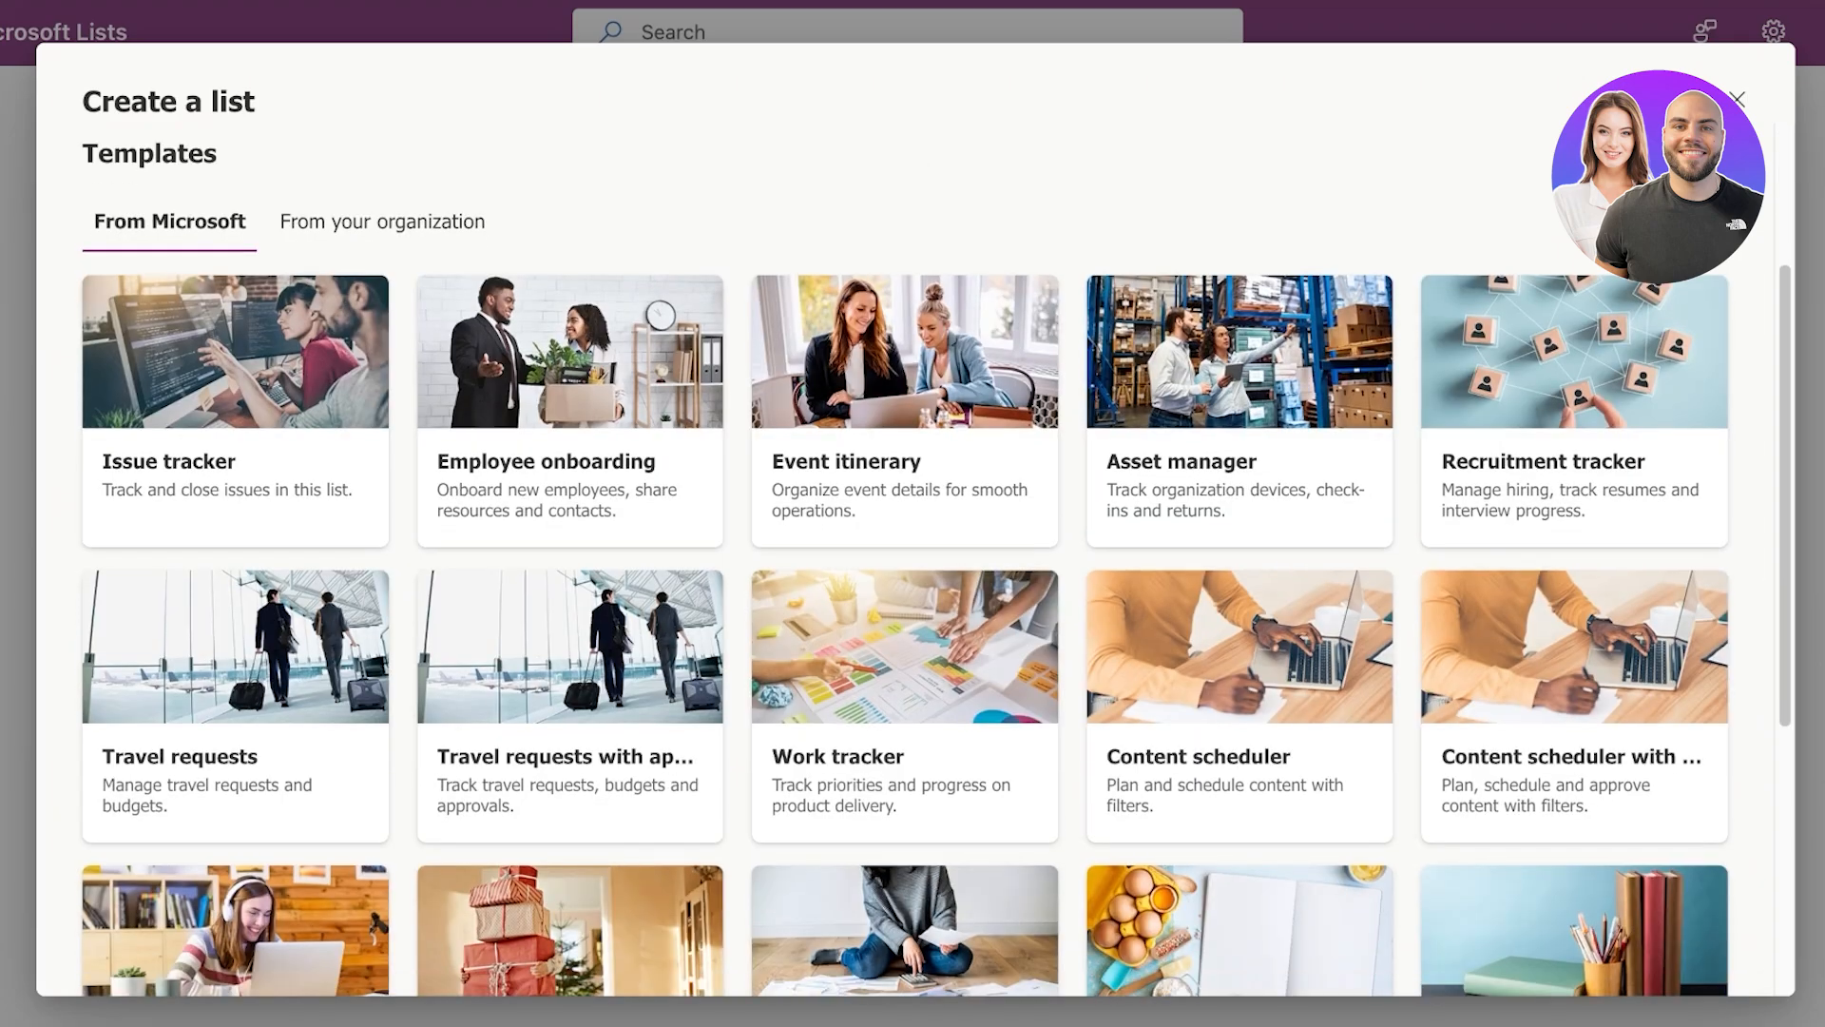
{"action": "scroll", "coordinate": [913, 561], "scroll_direction": "up", "scroll_amount": 3}
{"action": "scroll", "coordinate": [913, 561], "scroll_direction": "down", "scroll_amount": 3}
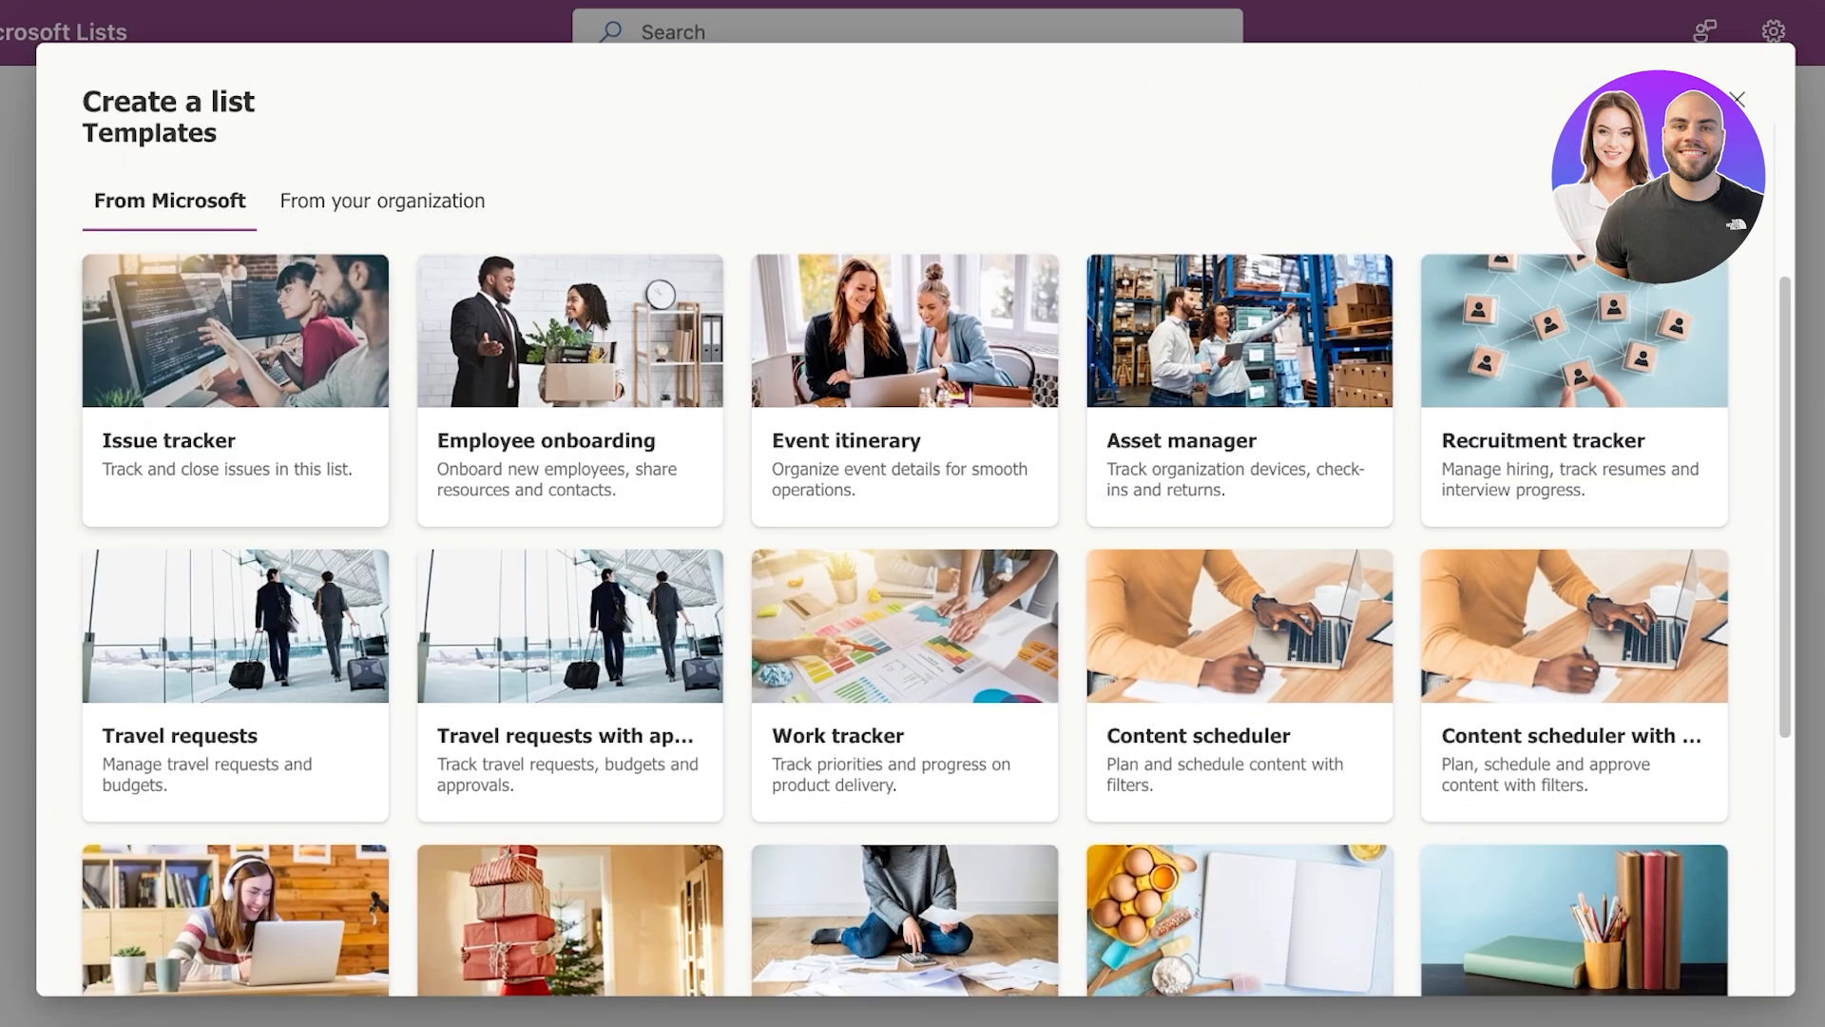
{"action": "scroll", "coordinate": [913, 561], "scroll_direction": "down", "scroll_amount": 5}
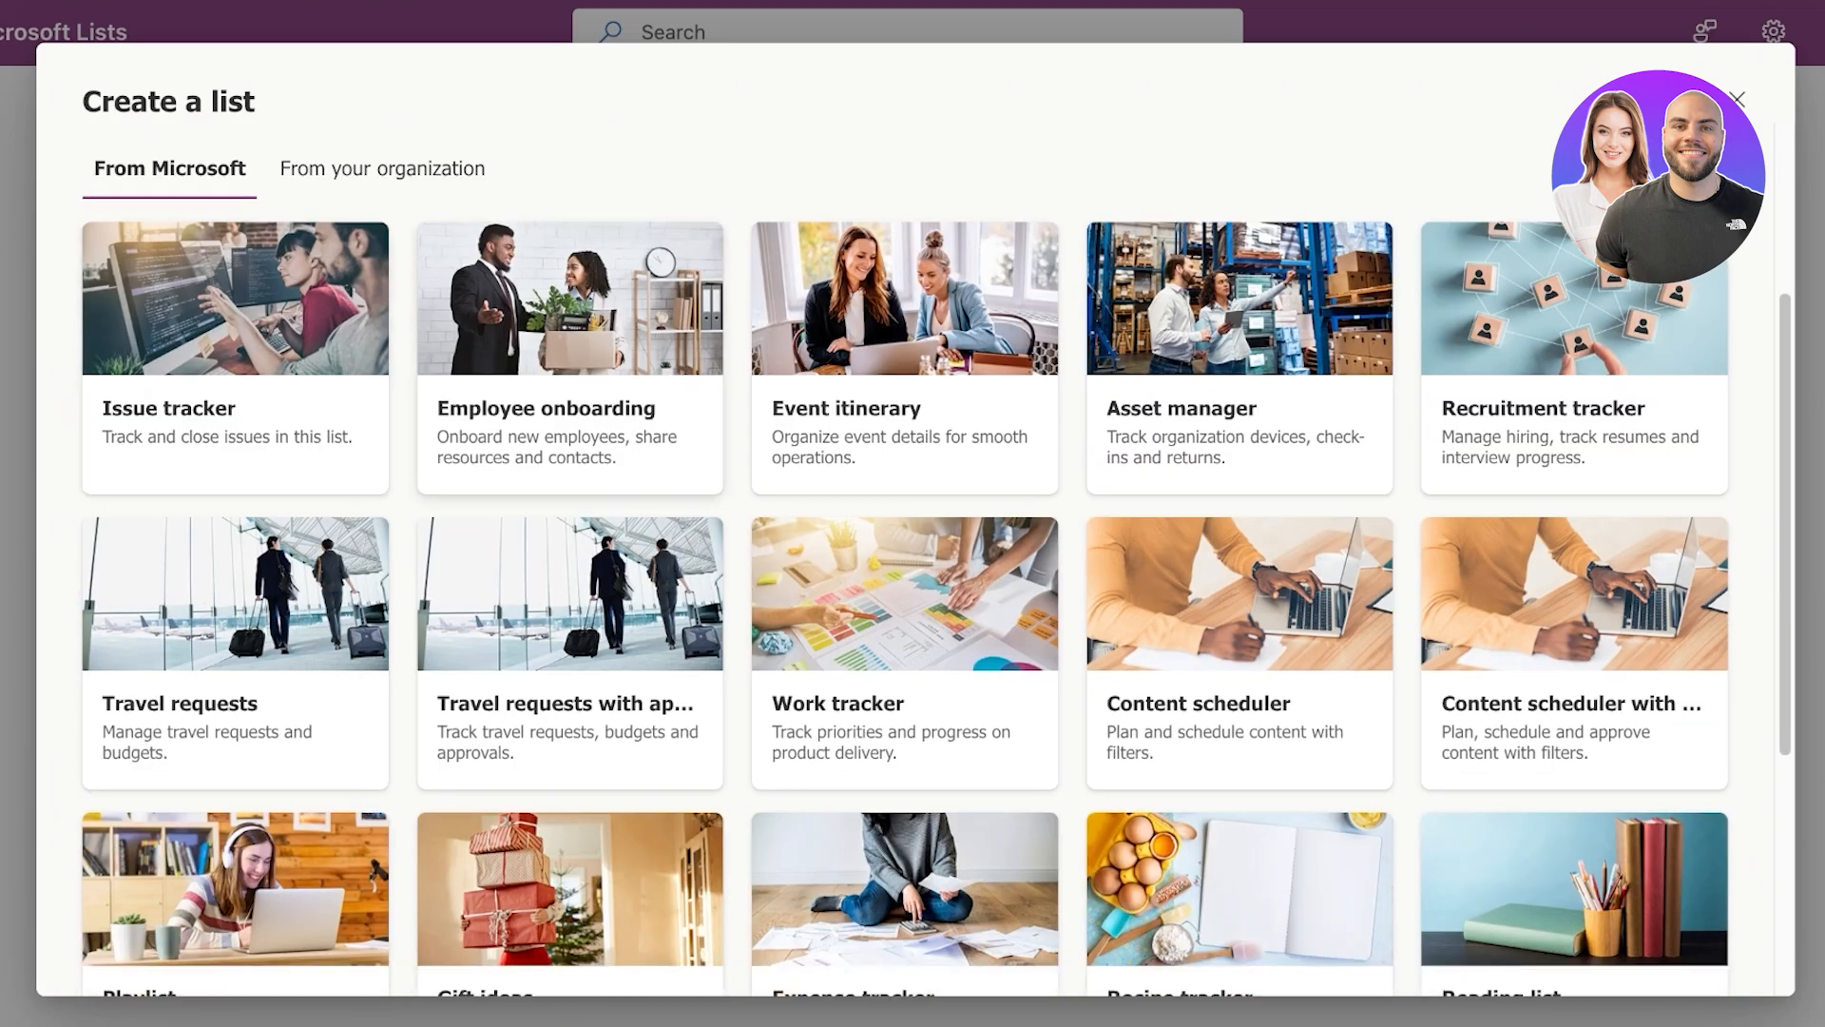
{"action": "scroll", "coordinate": [912, 561], "scroll_direction": "up", "scroll_amount": 5}
{"action": "scroll", "coordinate": [913, 561], "scroll_direction": "down", "scroll_amount": 5}
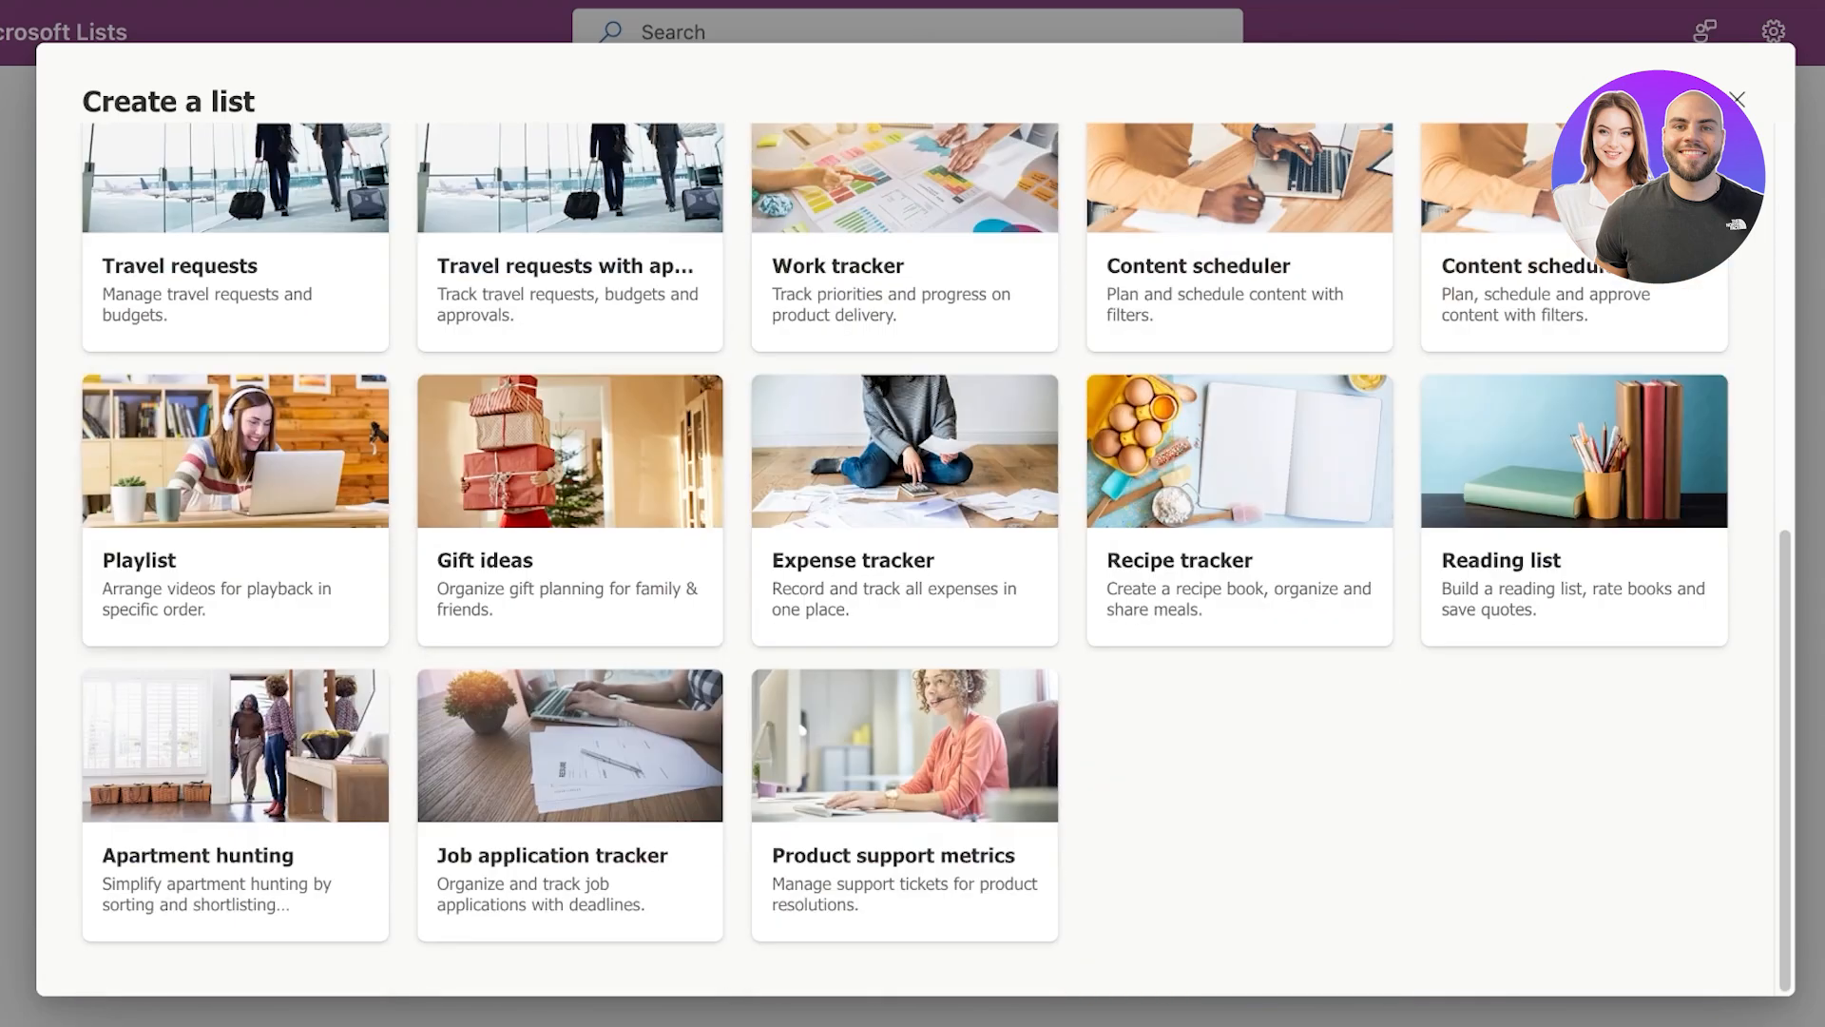
{"action": "scroll", "coordinate": [912, 560], "scroll_direction": "up", "scroll_amount": 5}
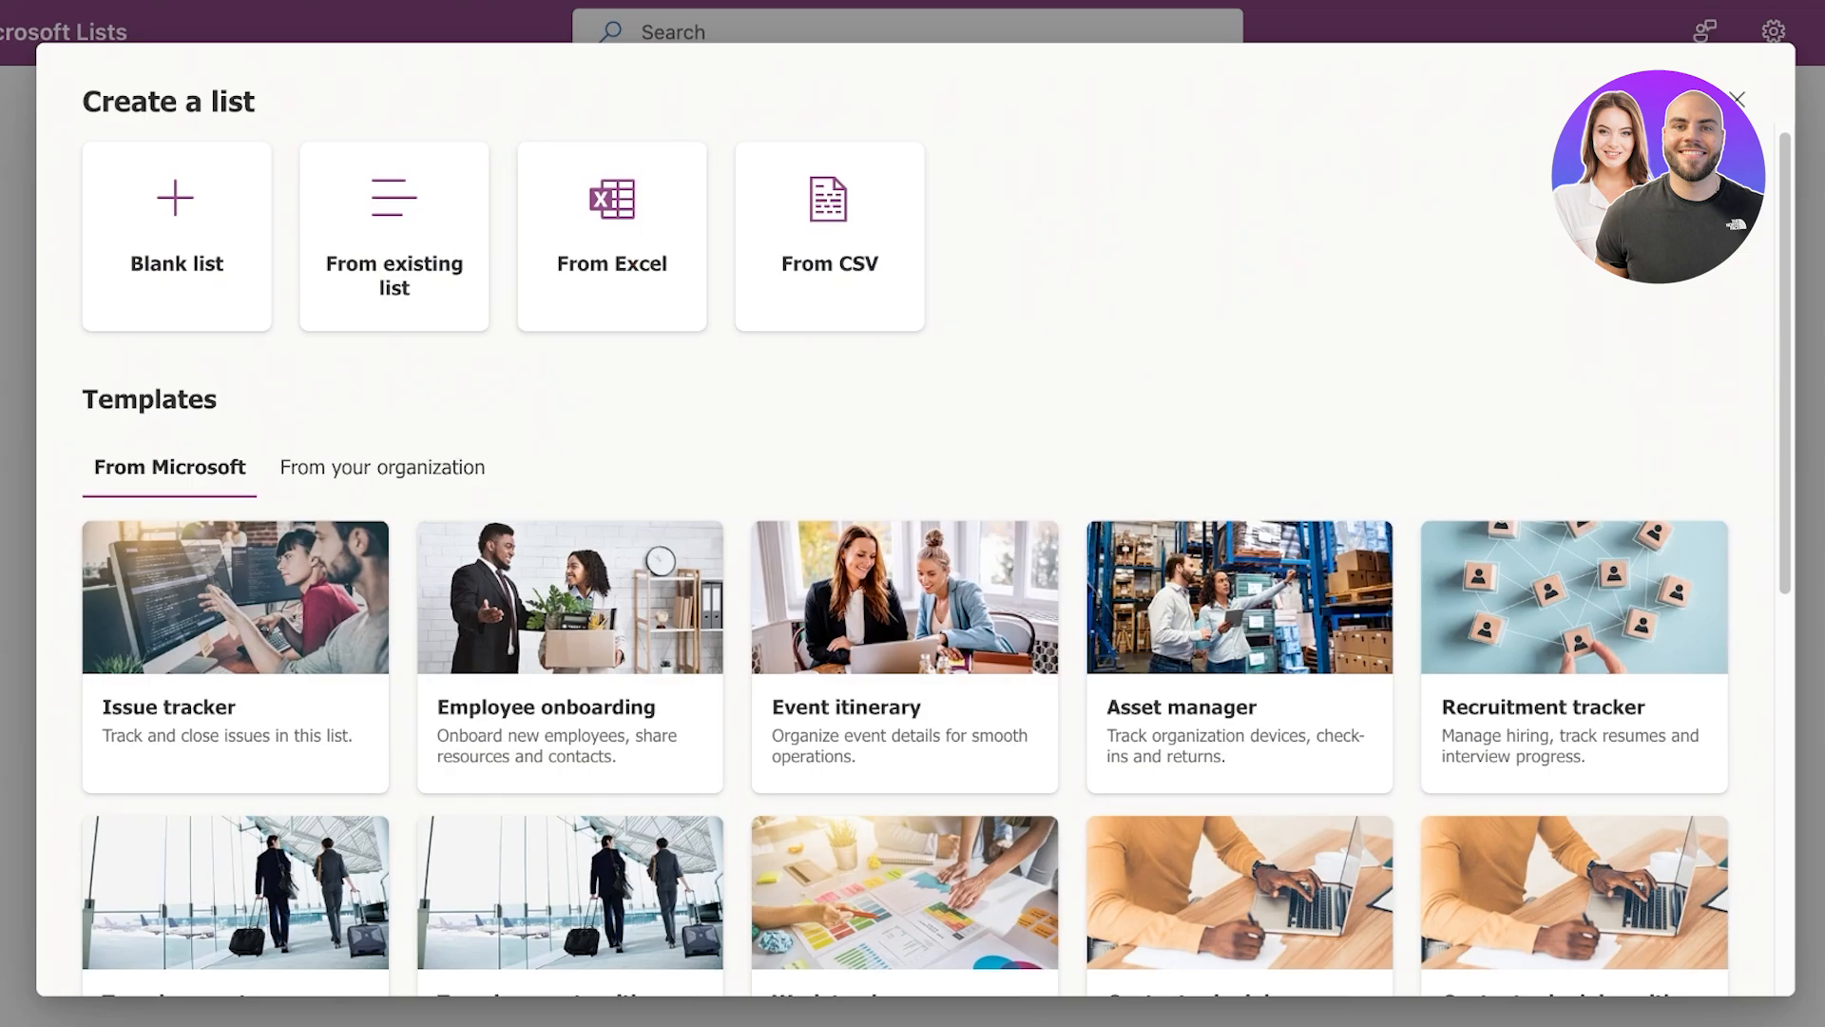
{"action": "scroll", "coordinate": [913, 561], "scroll_direction": "down", "scroll_amount": 3}
{"action": "scroll", "coordinate": [912, 561], "scroll_direction": "up", "scroll_amount": 4}
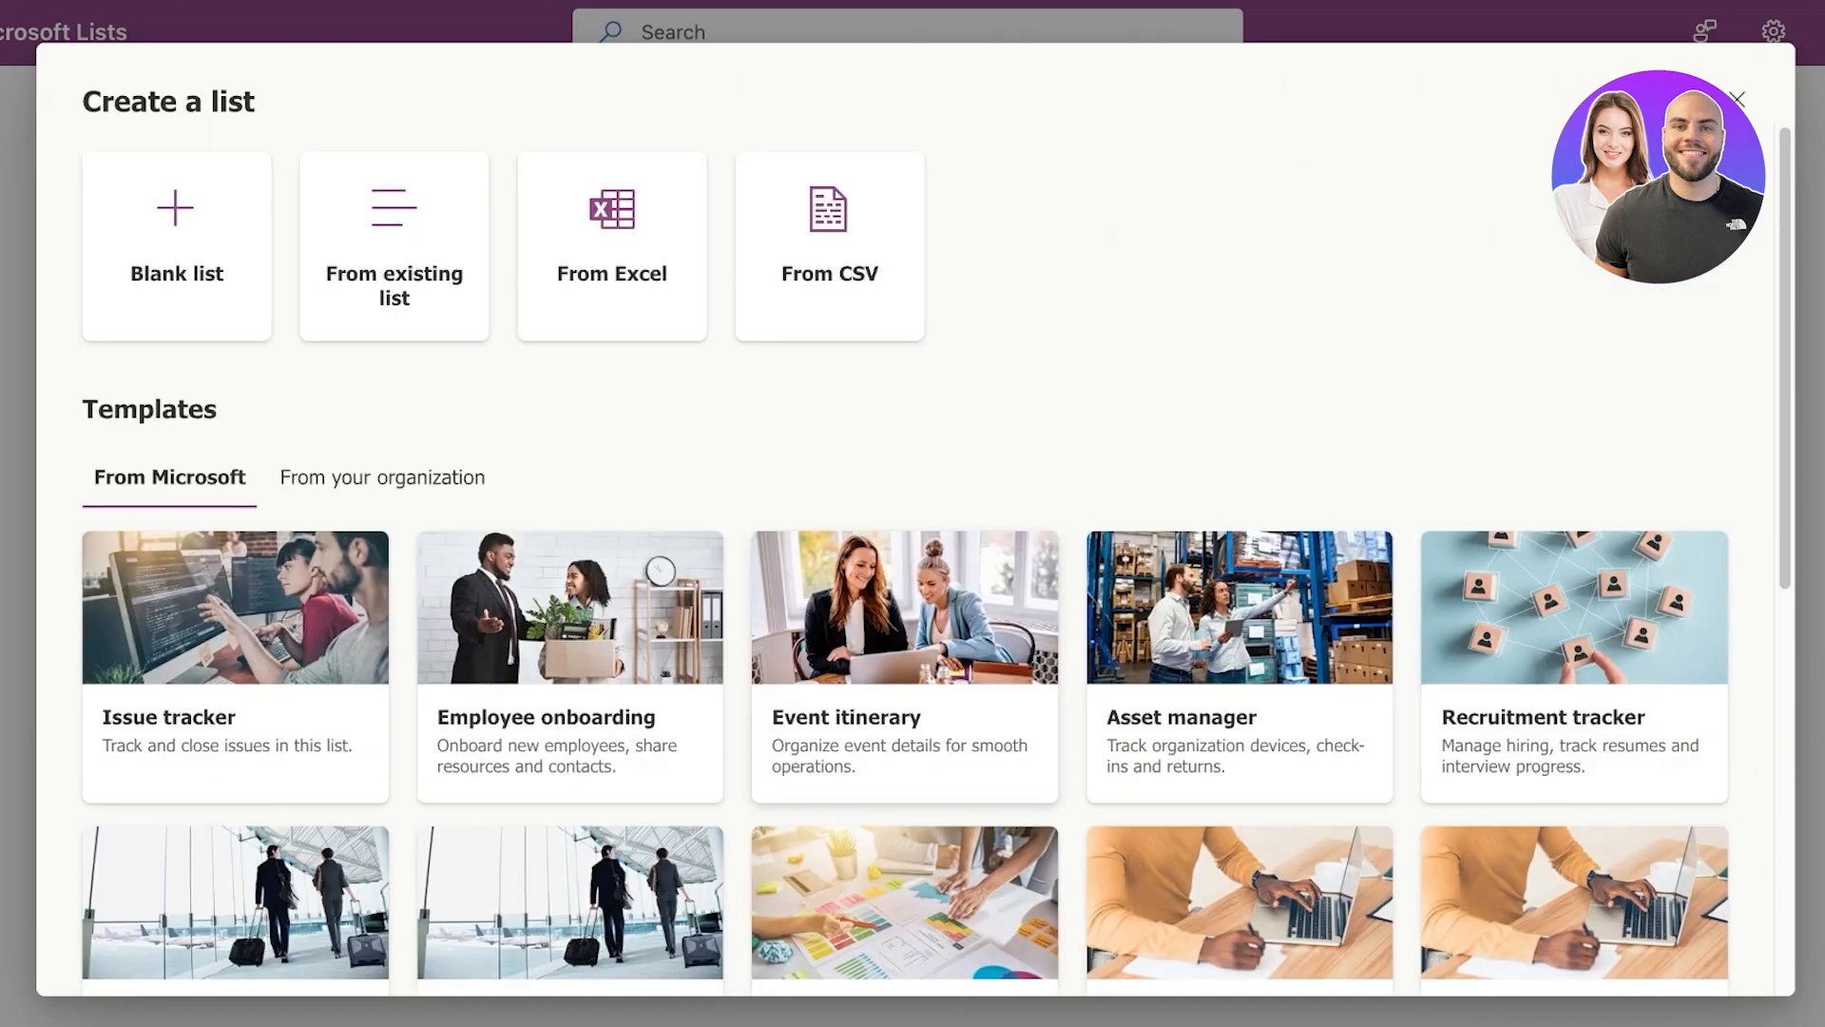
{"action": "left_click", "coordinate": [383, 476]}
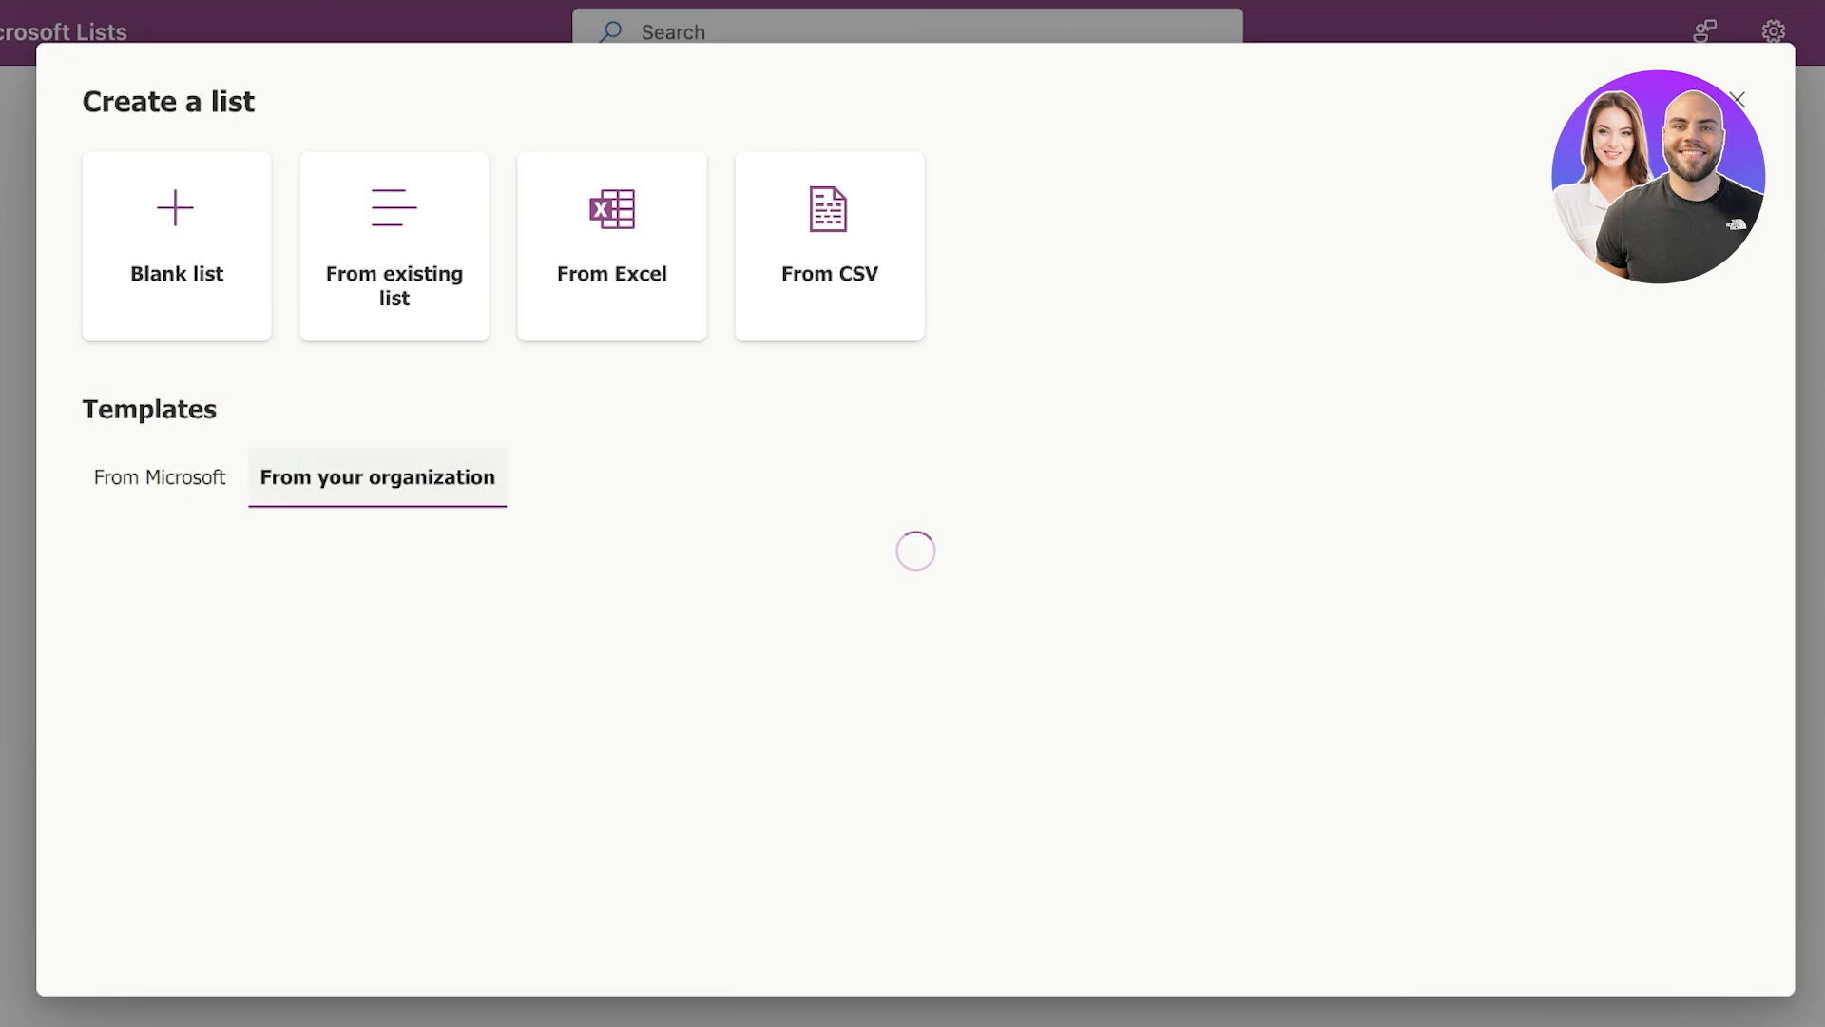
{"action": "left_click", "coordinate": [169, 476]}
- Create a list named Travel requests from the Travel requests template, saved to My lists
{"action": "scroll", "coordinate": [912, 561], "scroll_direction": "down", "scroll_amount": 3}
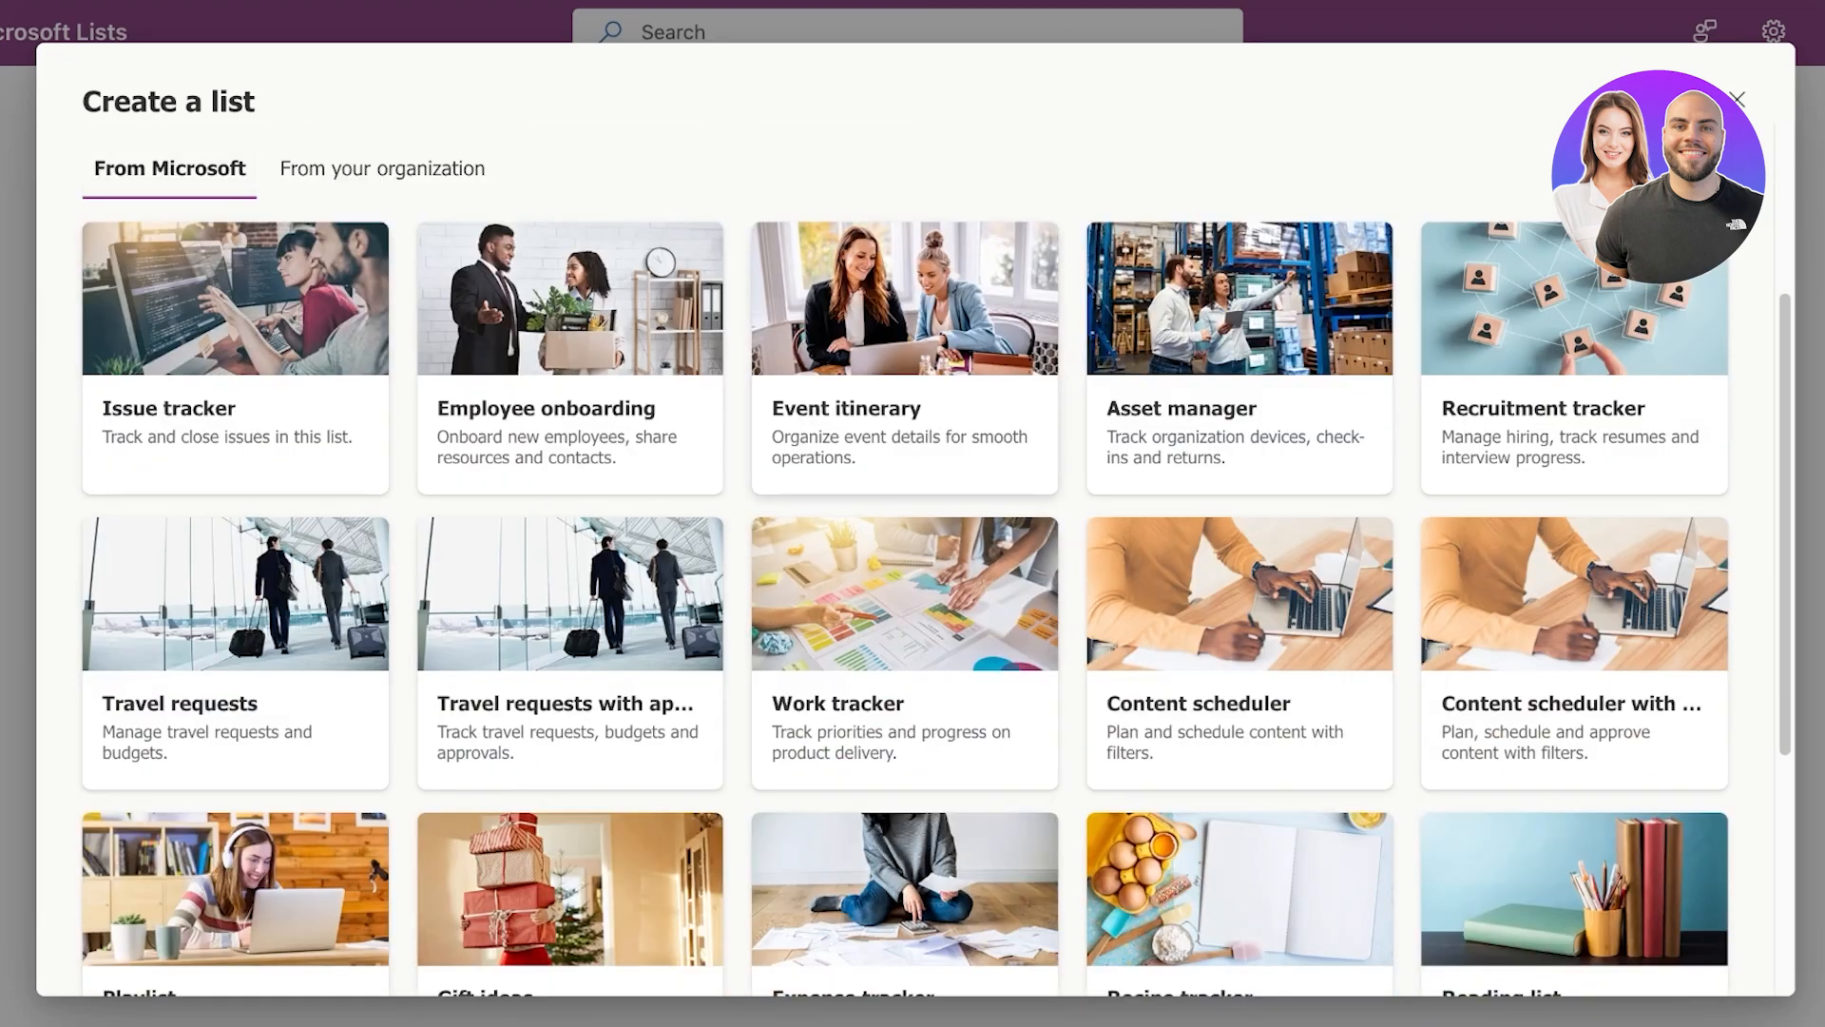
{"action": "scroll", "coordinate": [913, 561], "scroll_direction": "down", "scroll_amount": 2}
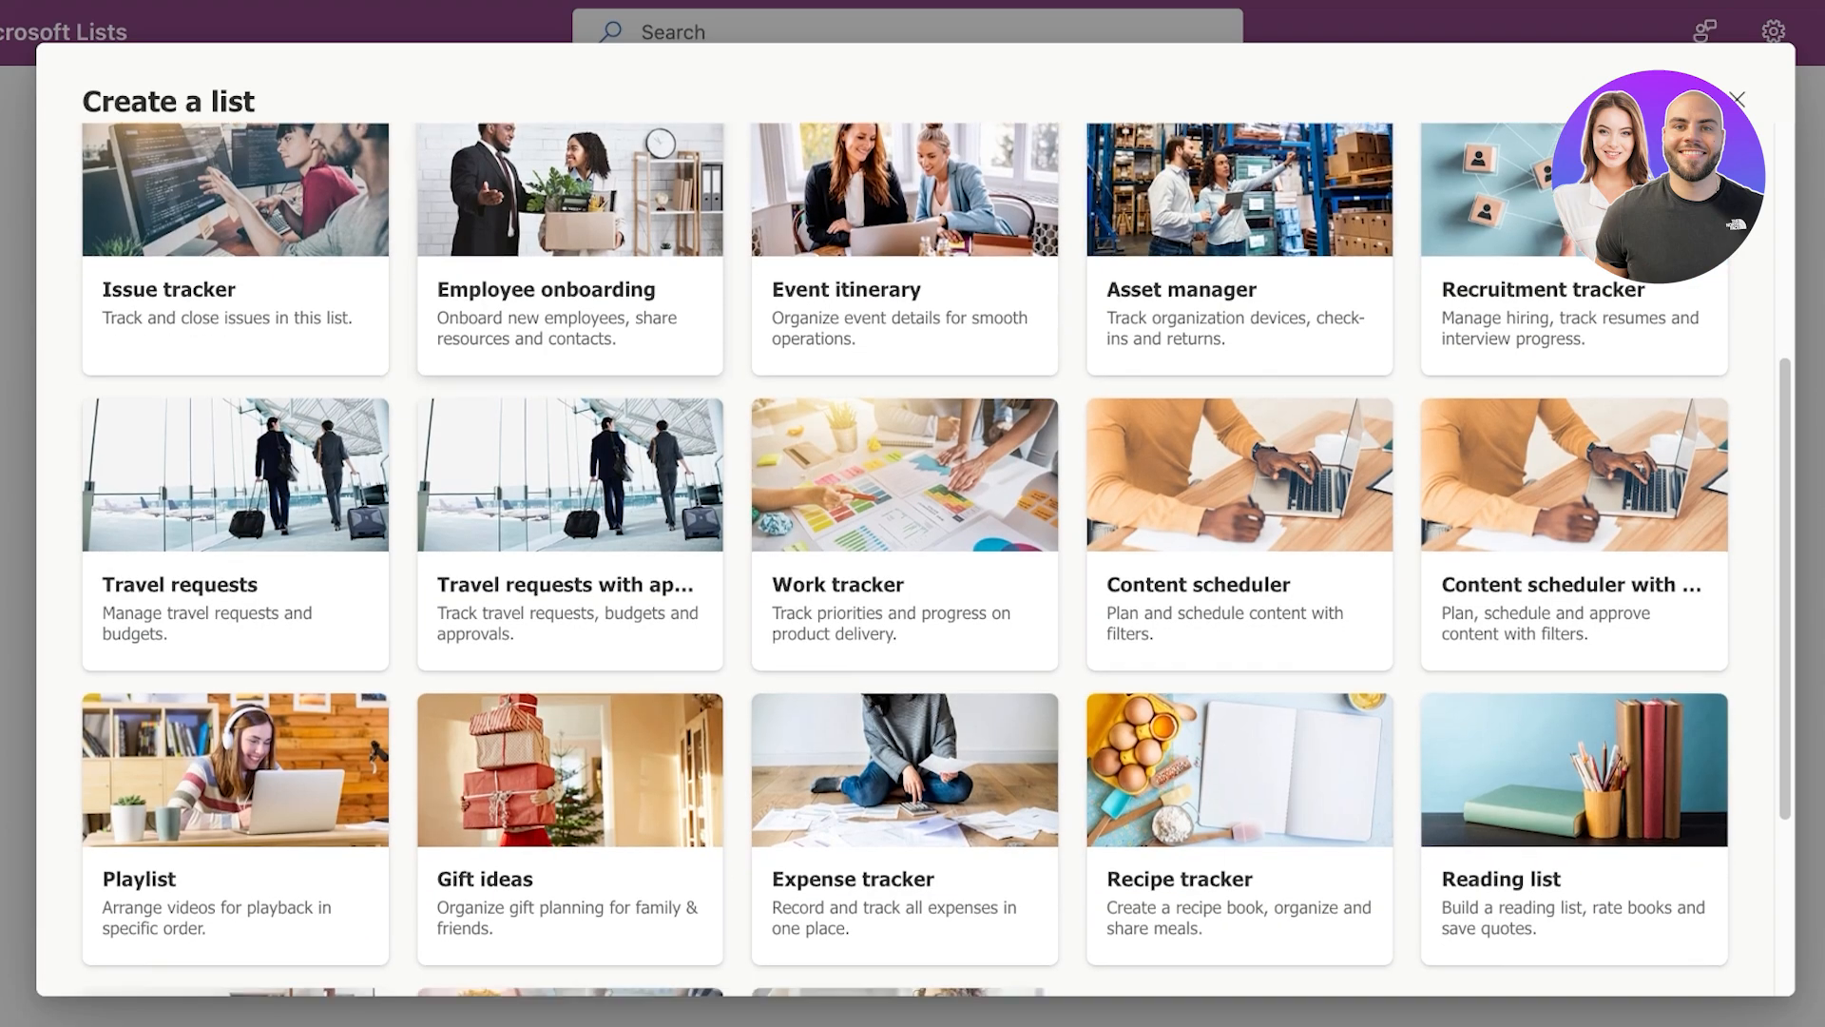
{"action": "scroll", "coordinate": [238, 532], "scroll_direction": "down", "scroll_amount": 3}
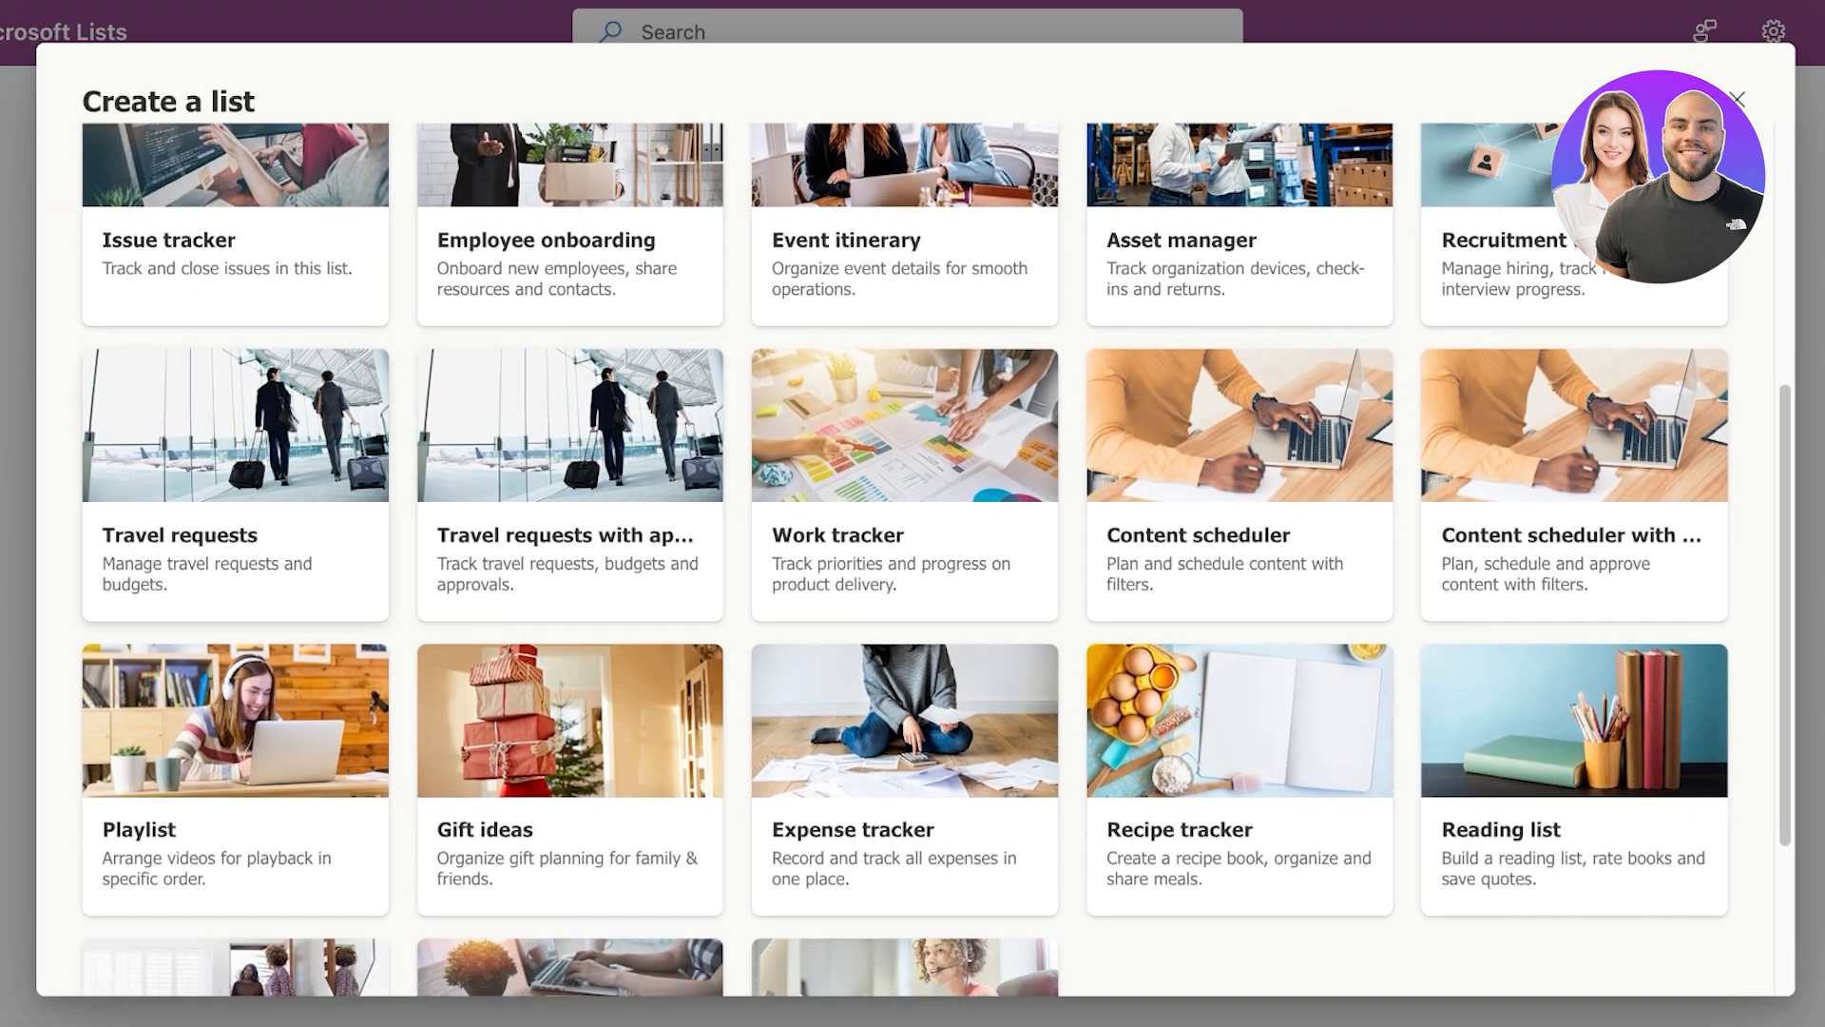
{"action": "left_click", "coordinate": [238, 533]}
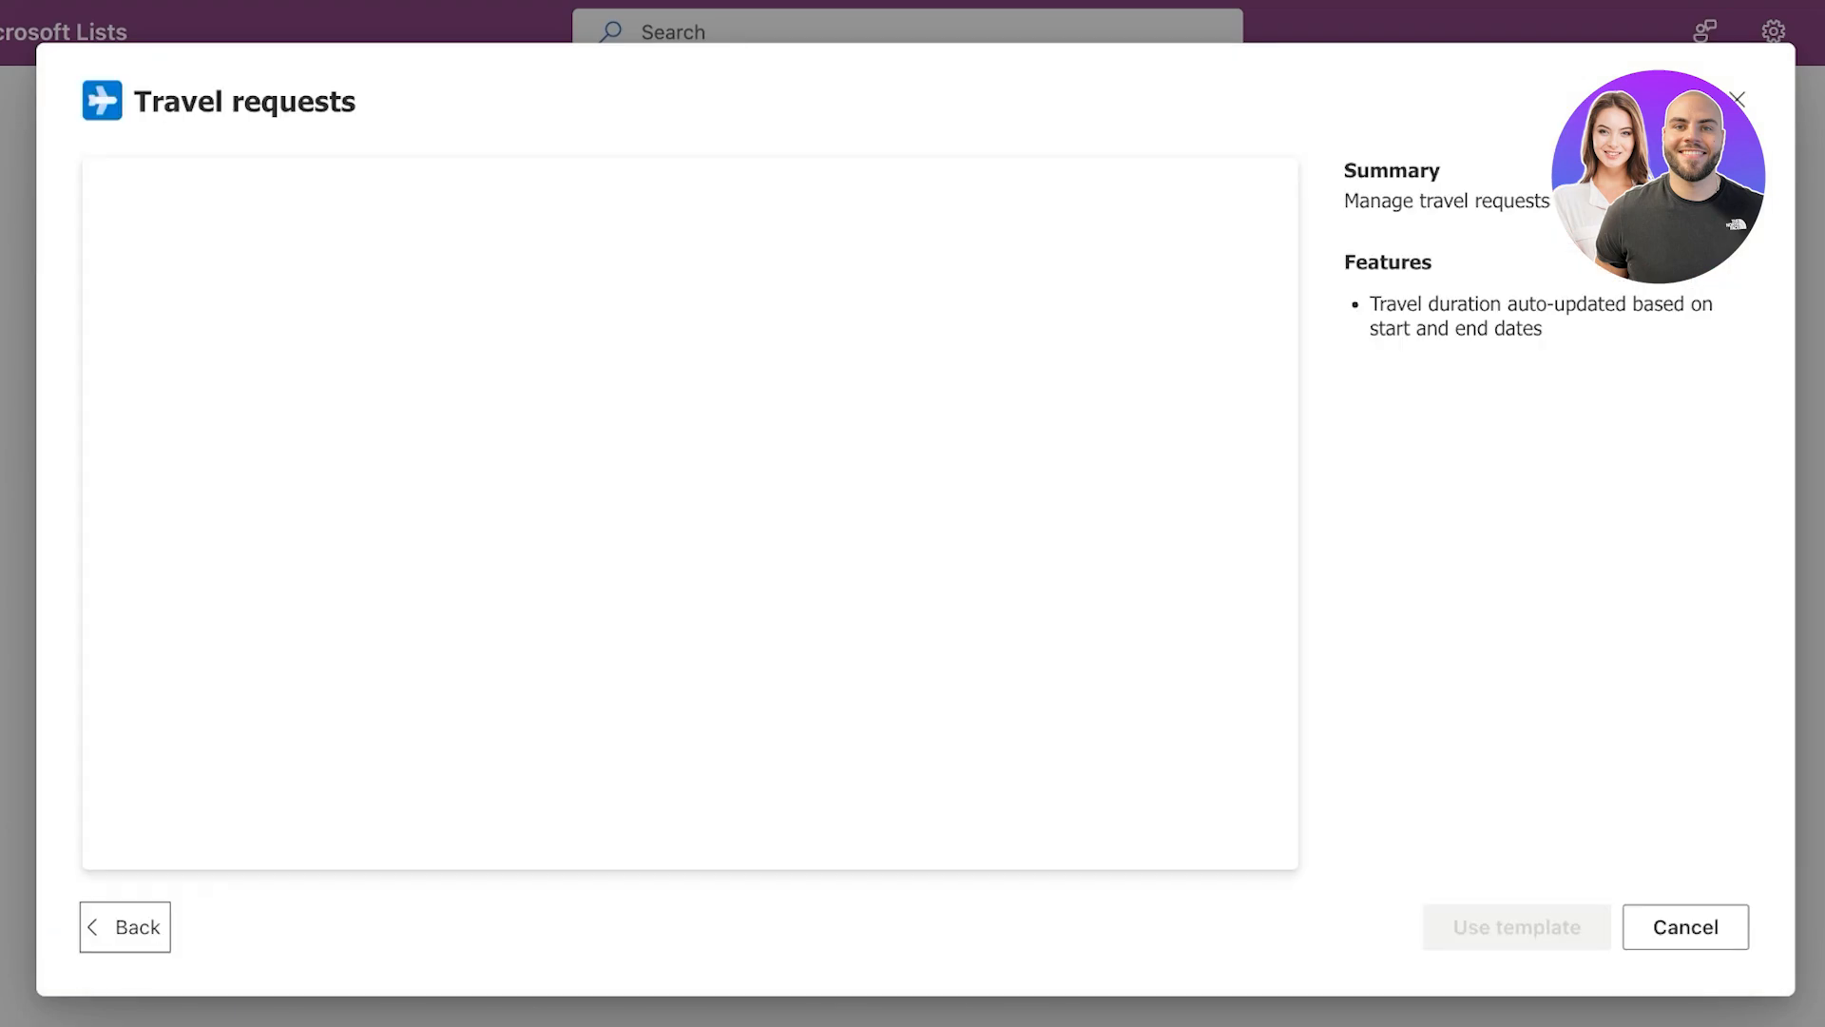
{"action": "left_click", "coordinate": [1516, 927]}
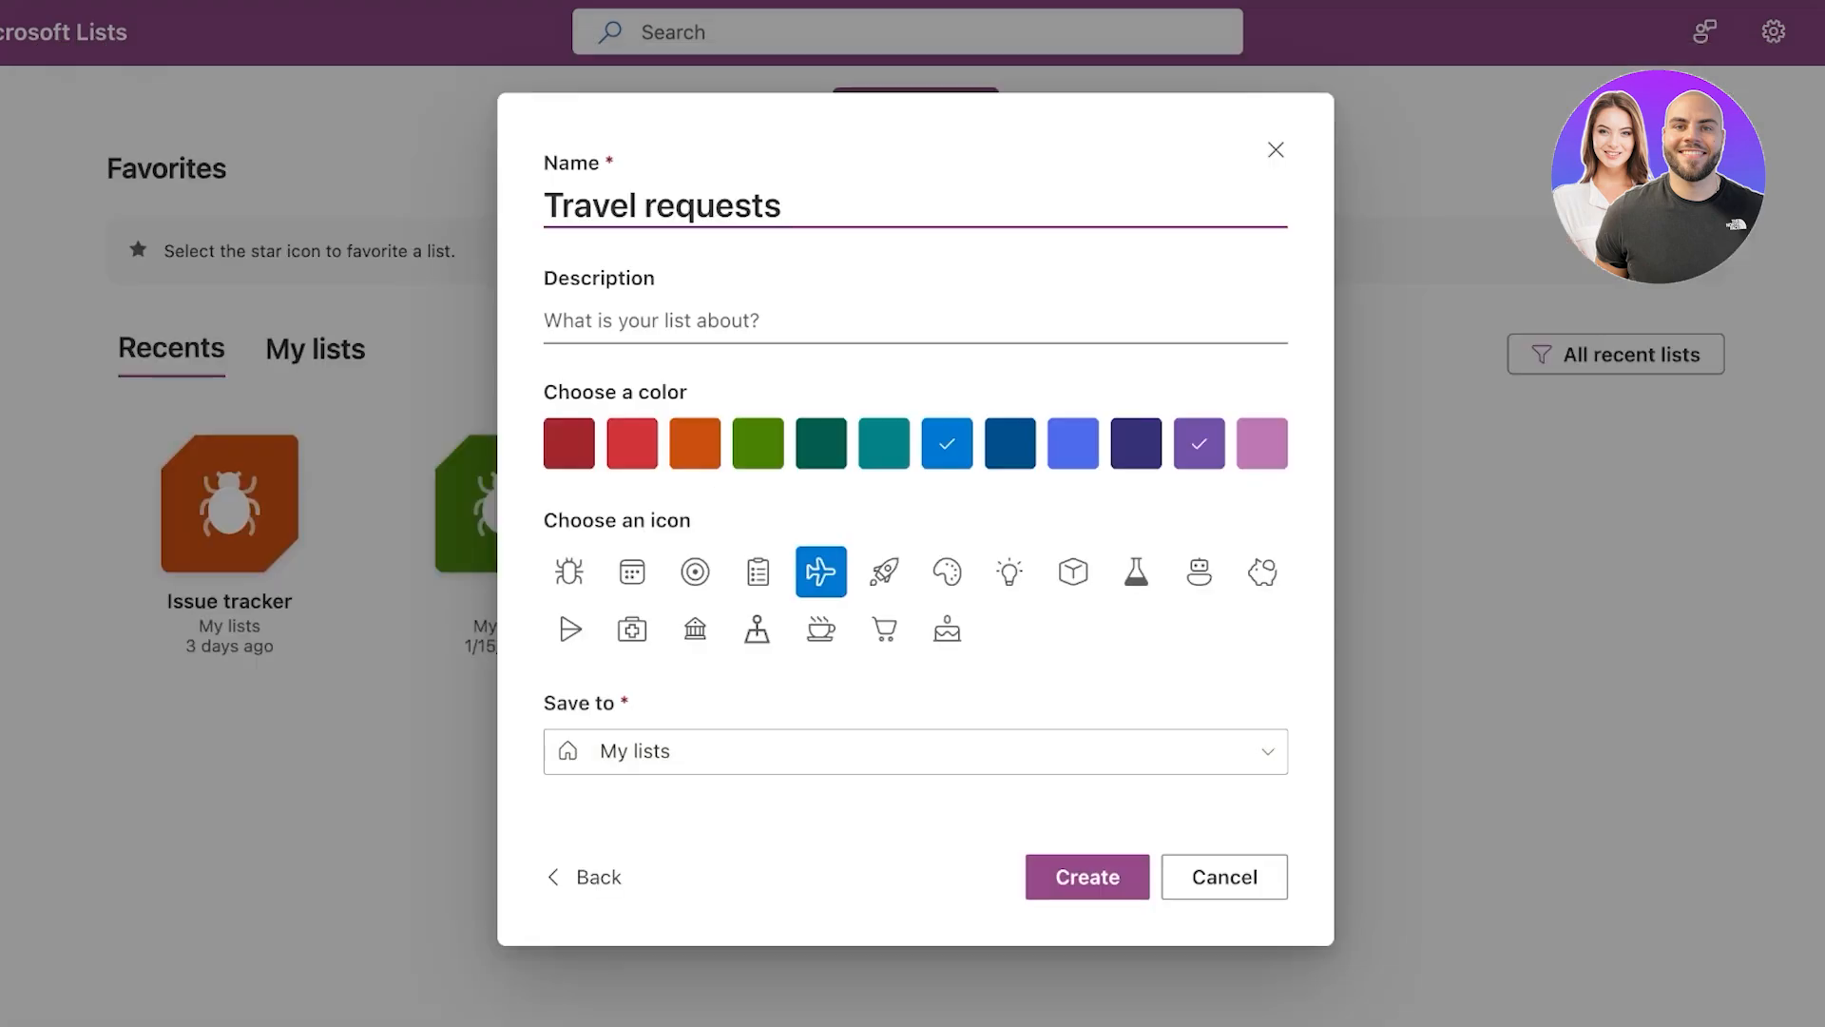
{"action": "left_click", "coordinate": [1088, 877]}
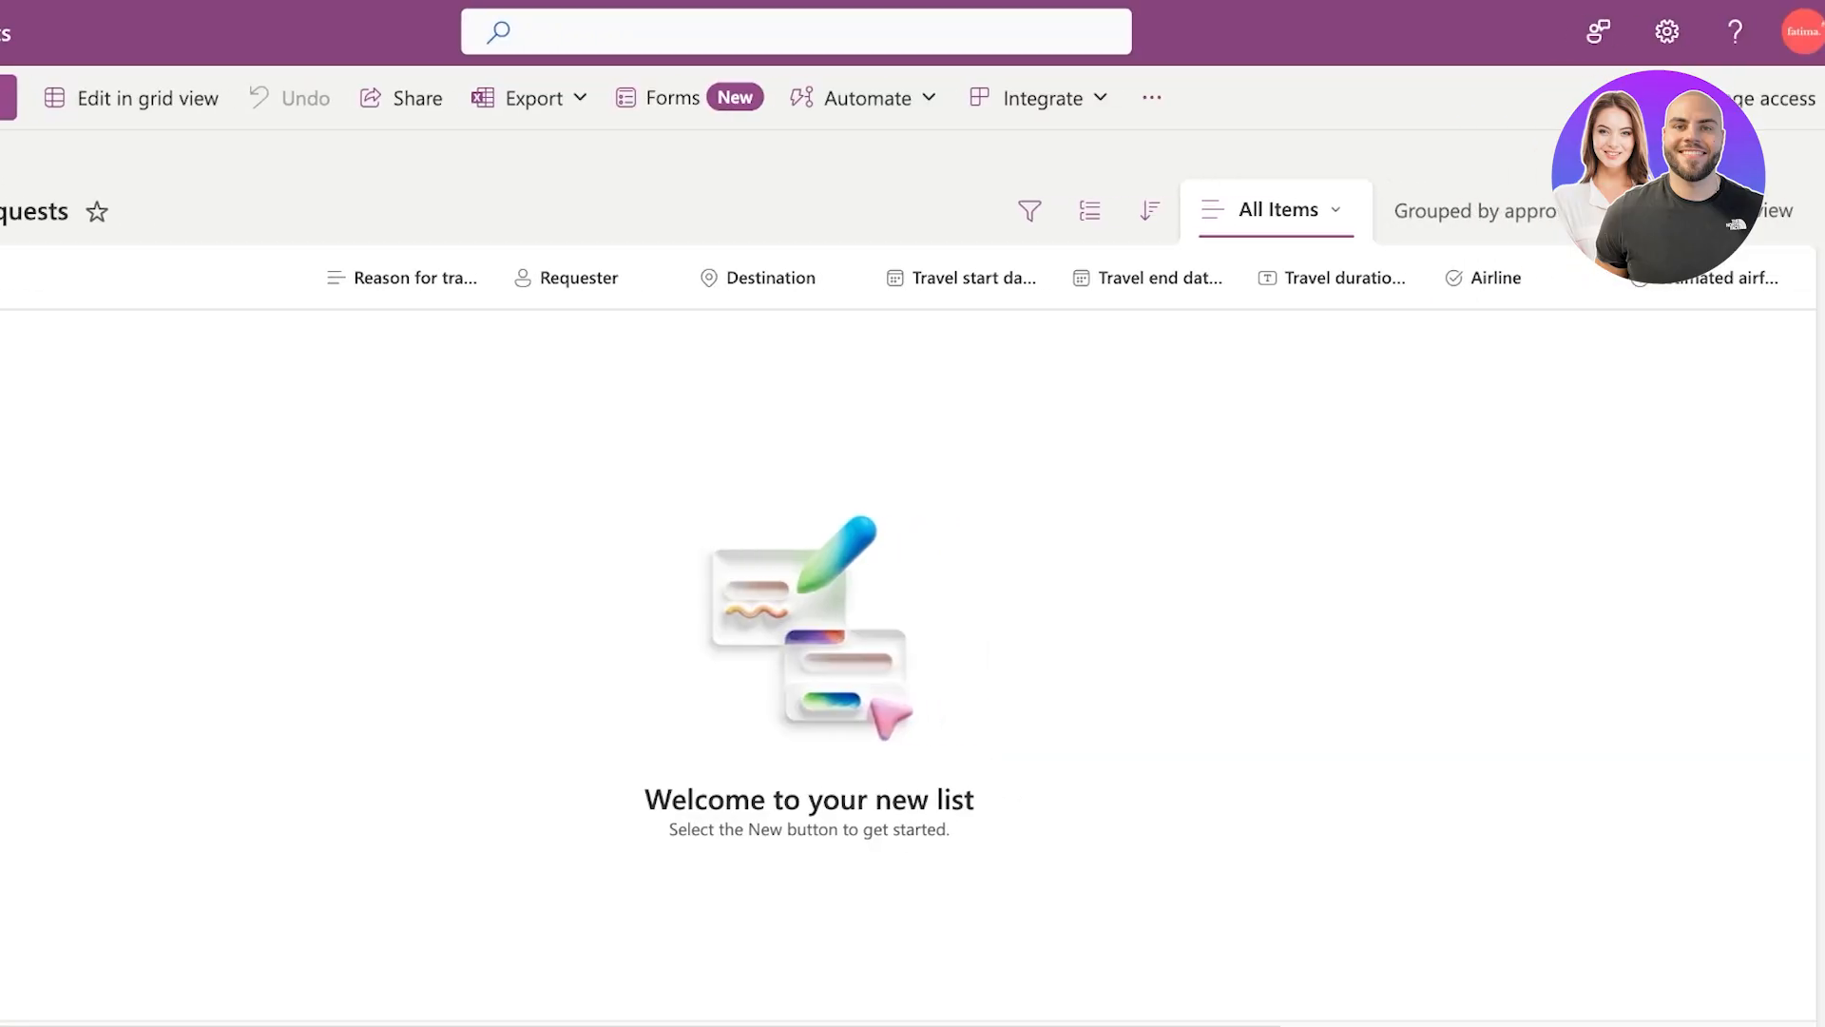
- Inspect the list's view grouped by approval status and its blank new item form, returning to the All Items view
{"action": "left_click", "coordinate": [1483, 211]}
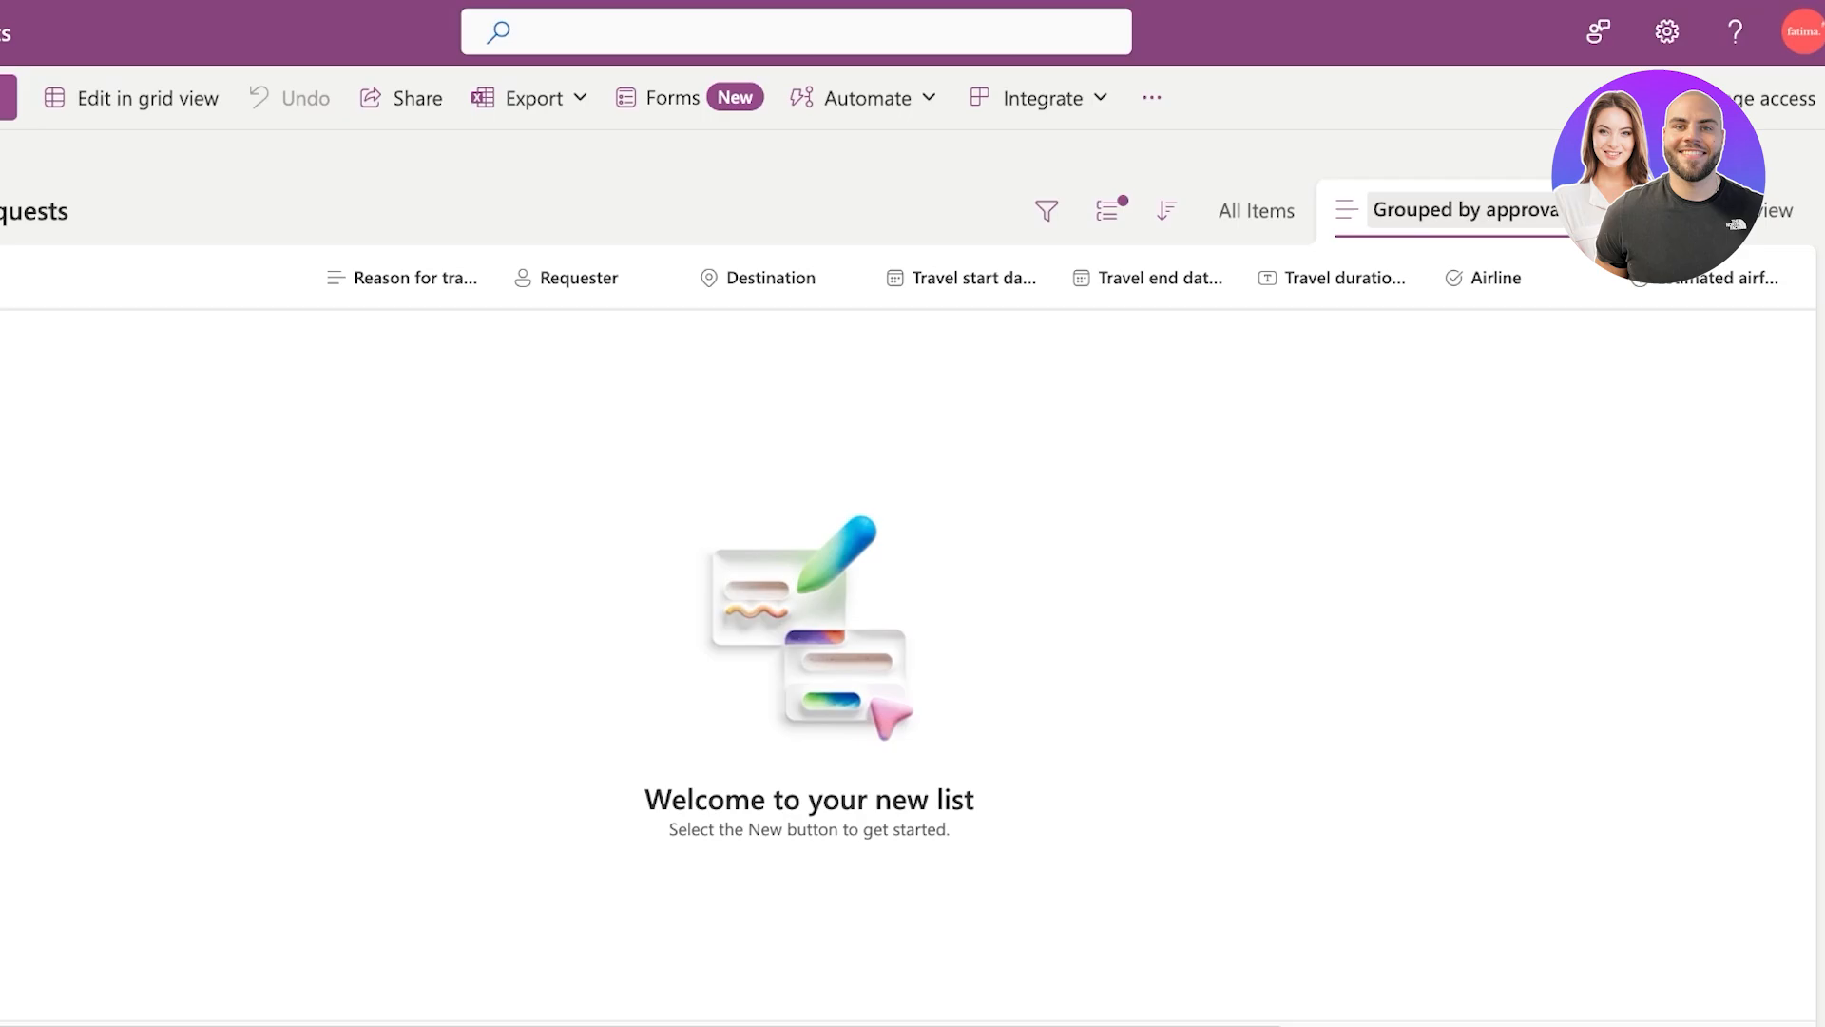
{"action": "left_click", "coordinate": [1257, 211]}
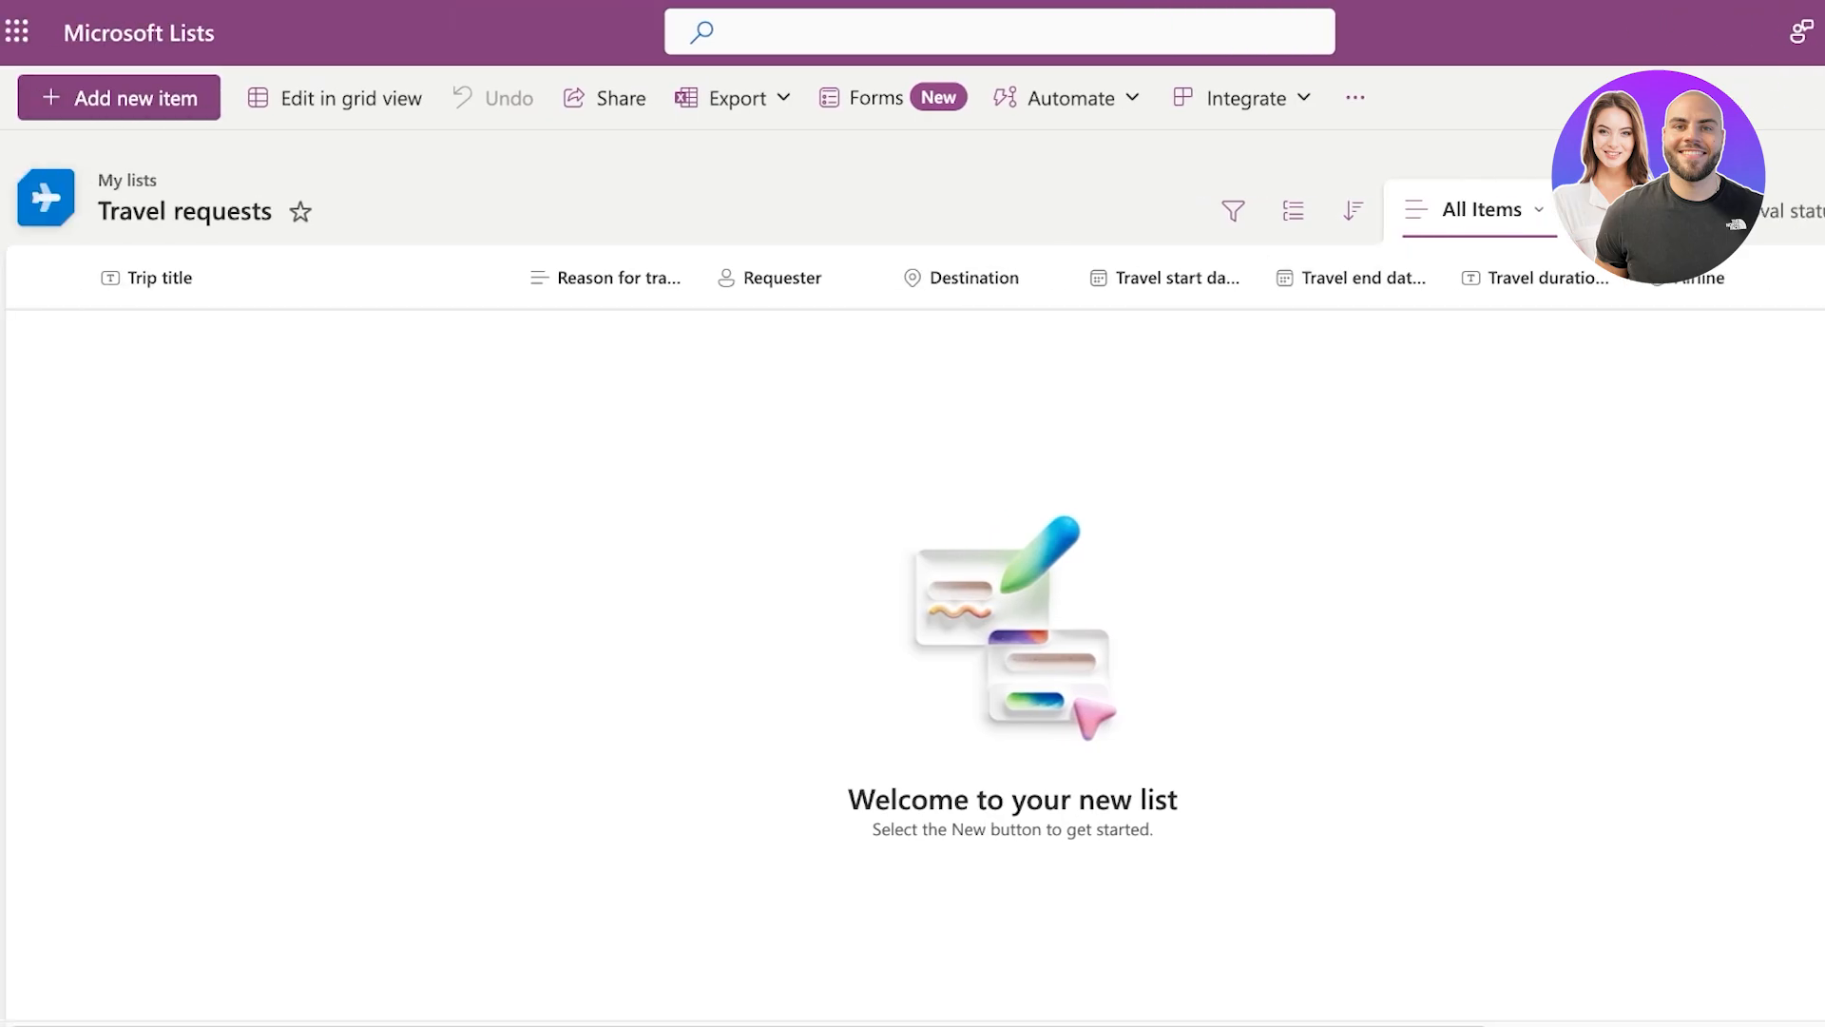
{"action": "left_click", "coordinate": [35, 98]}
{"action": "scroll", "coordinate": [868, 533], "scroll_direction": "down", "scroll_amount": 10}
{"action": "scroll", "coordinate": [903, 534], "scroll_direction": "up", "scroll_amount": 10}
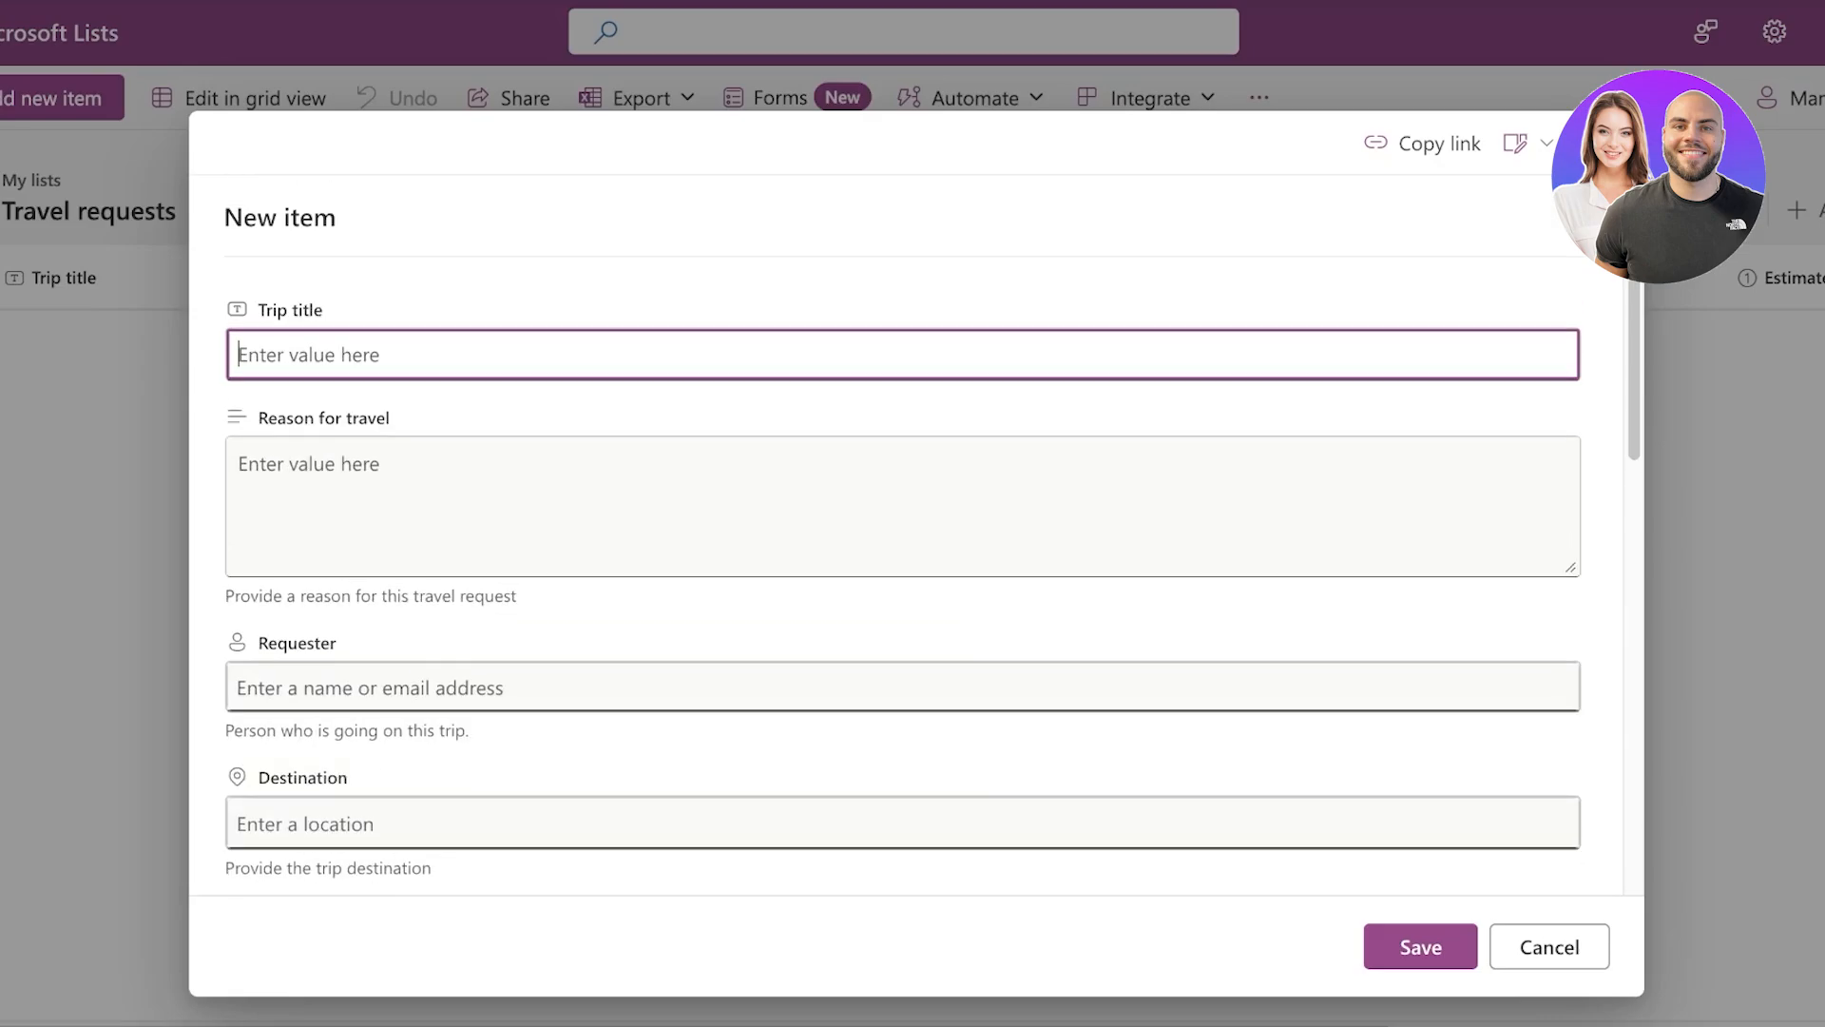
{"action": "left_click", "coordinate": [1549, 946]}
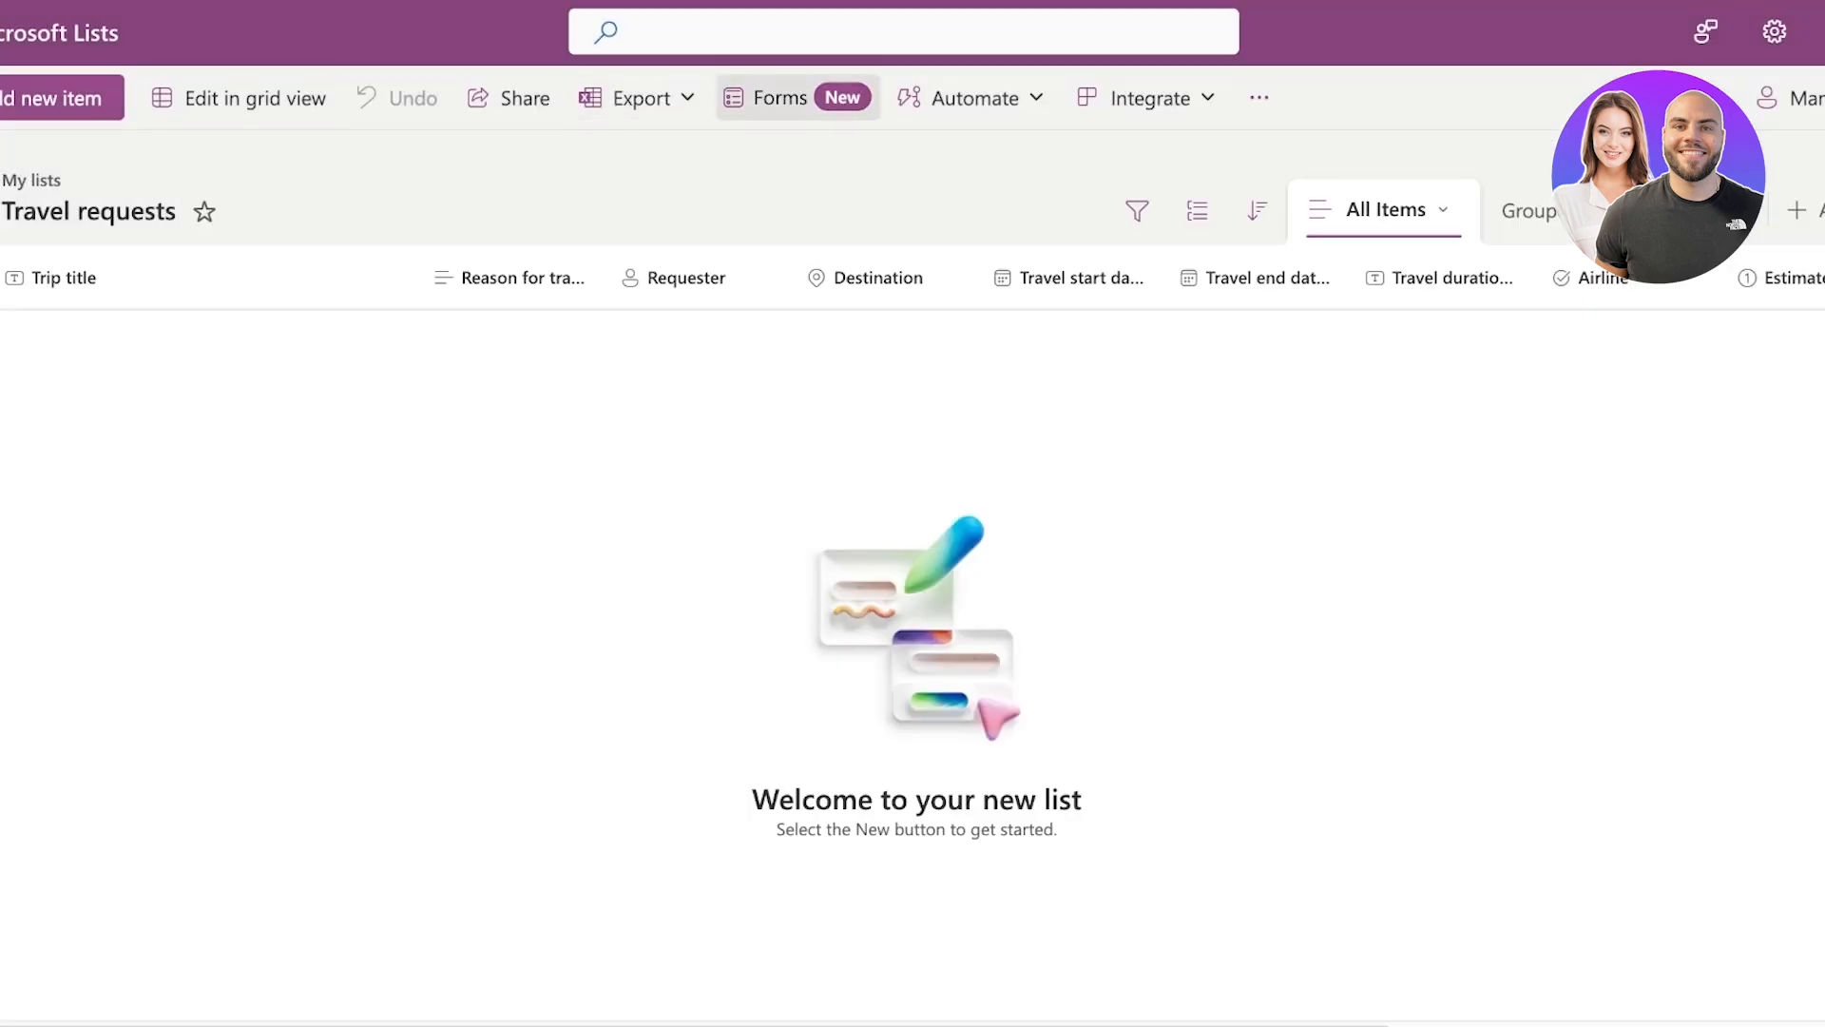
- Check the list's Forms dialog and examine the new item fields from Trip title to Attachments, closing both without saving anything
{"action": "left_click", "coordinate": [779, 98]}
{"action": "left_click", "coordinate": [1611, 202]}
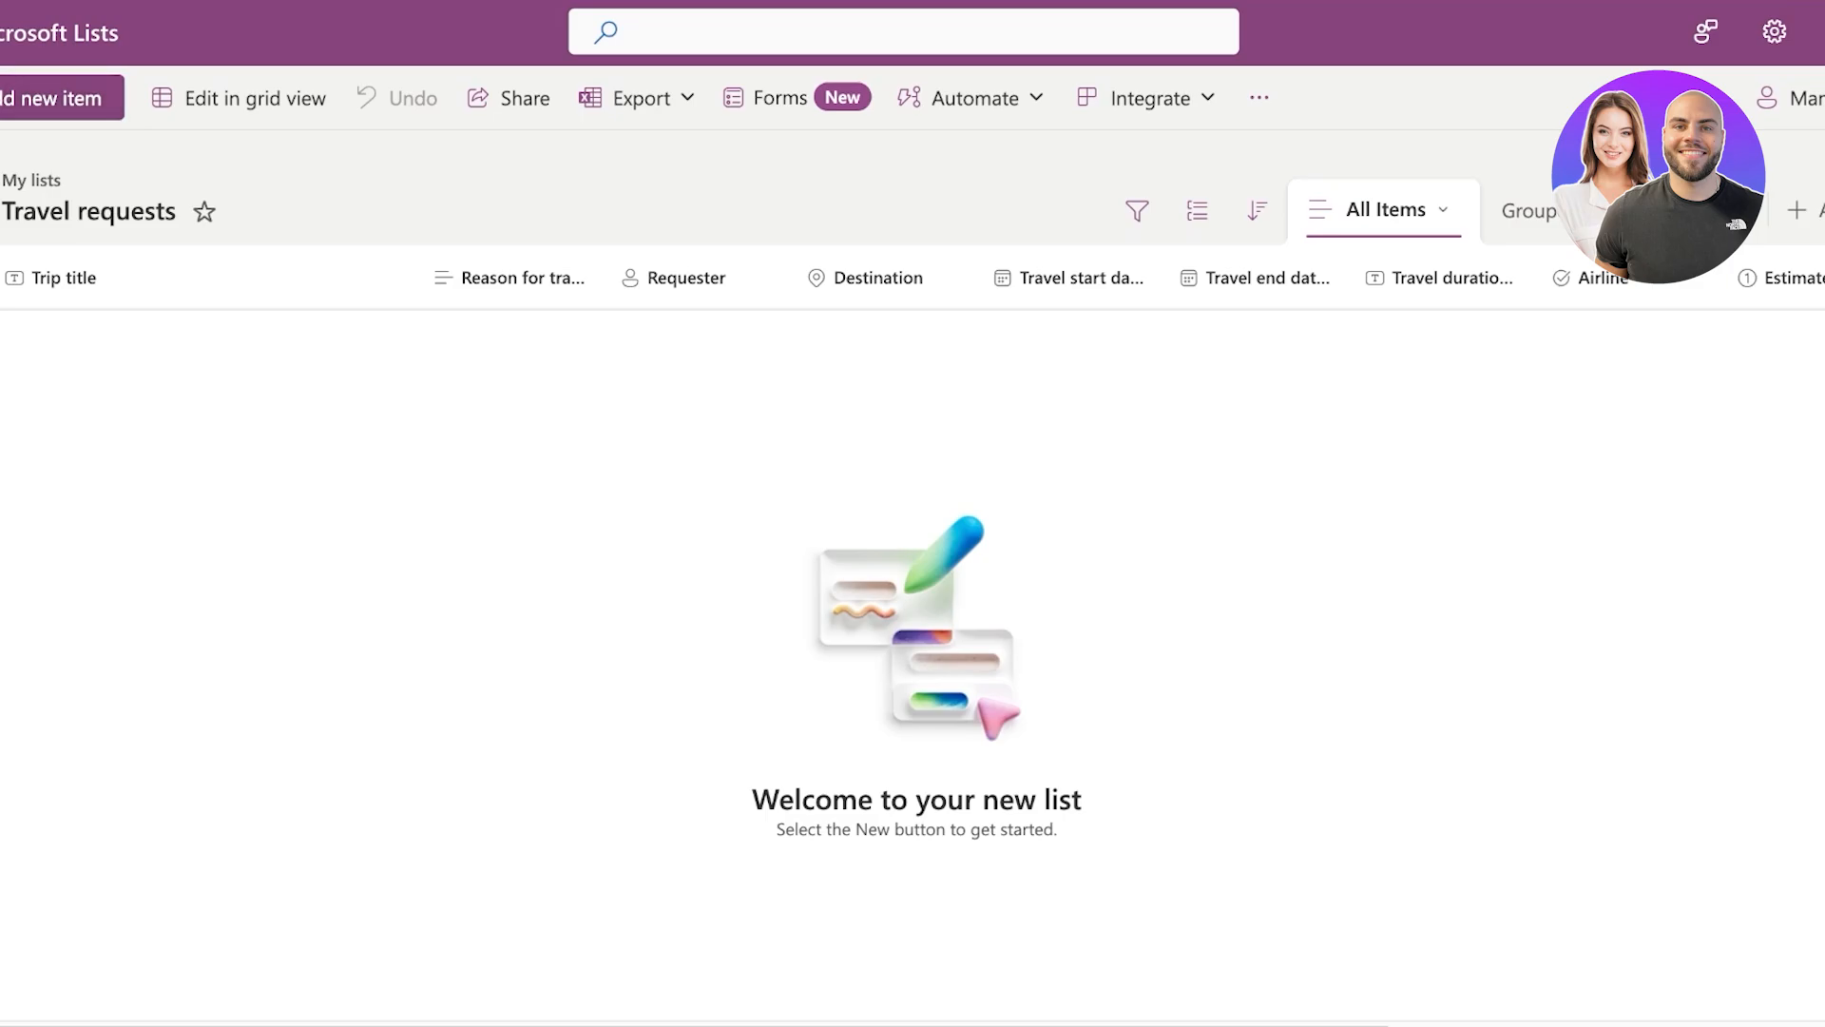
{"action": "left_click", "coordinate": [57, 98]}
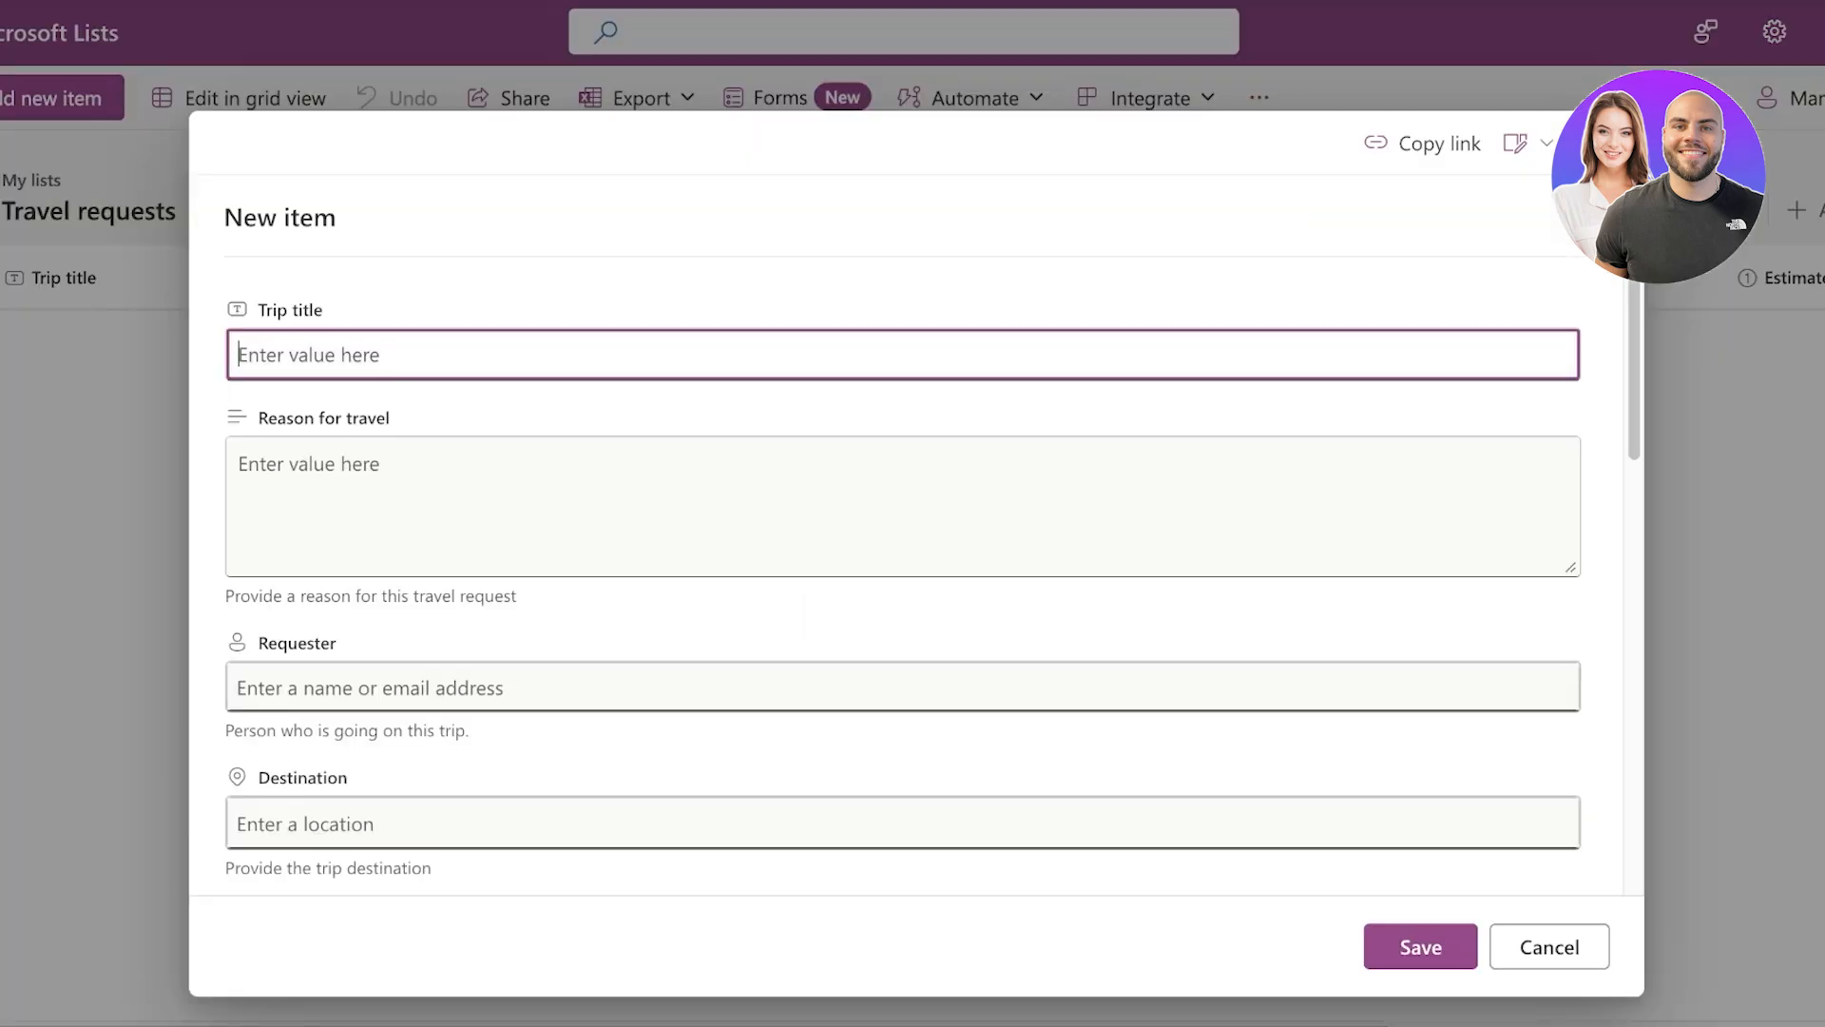
{"action": "type", "text": "A"}
{"action": "scroll", "coordinate": [903, 533], "scroll_direction": "down", "scroll_amount": 1}
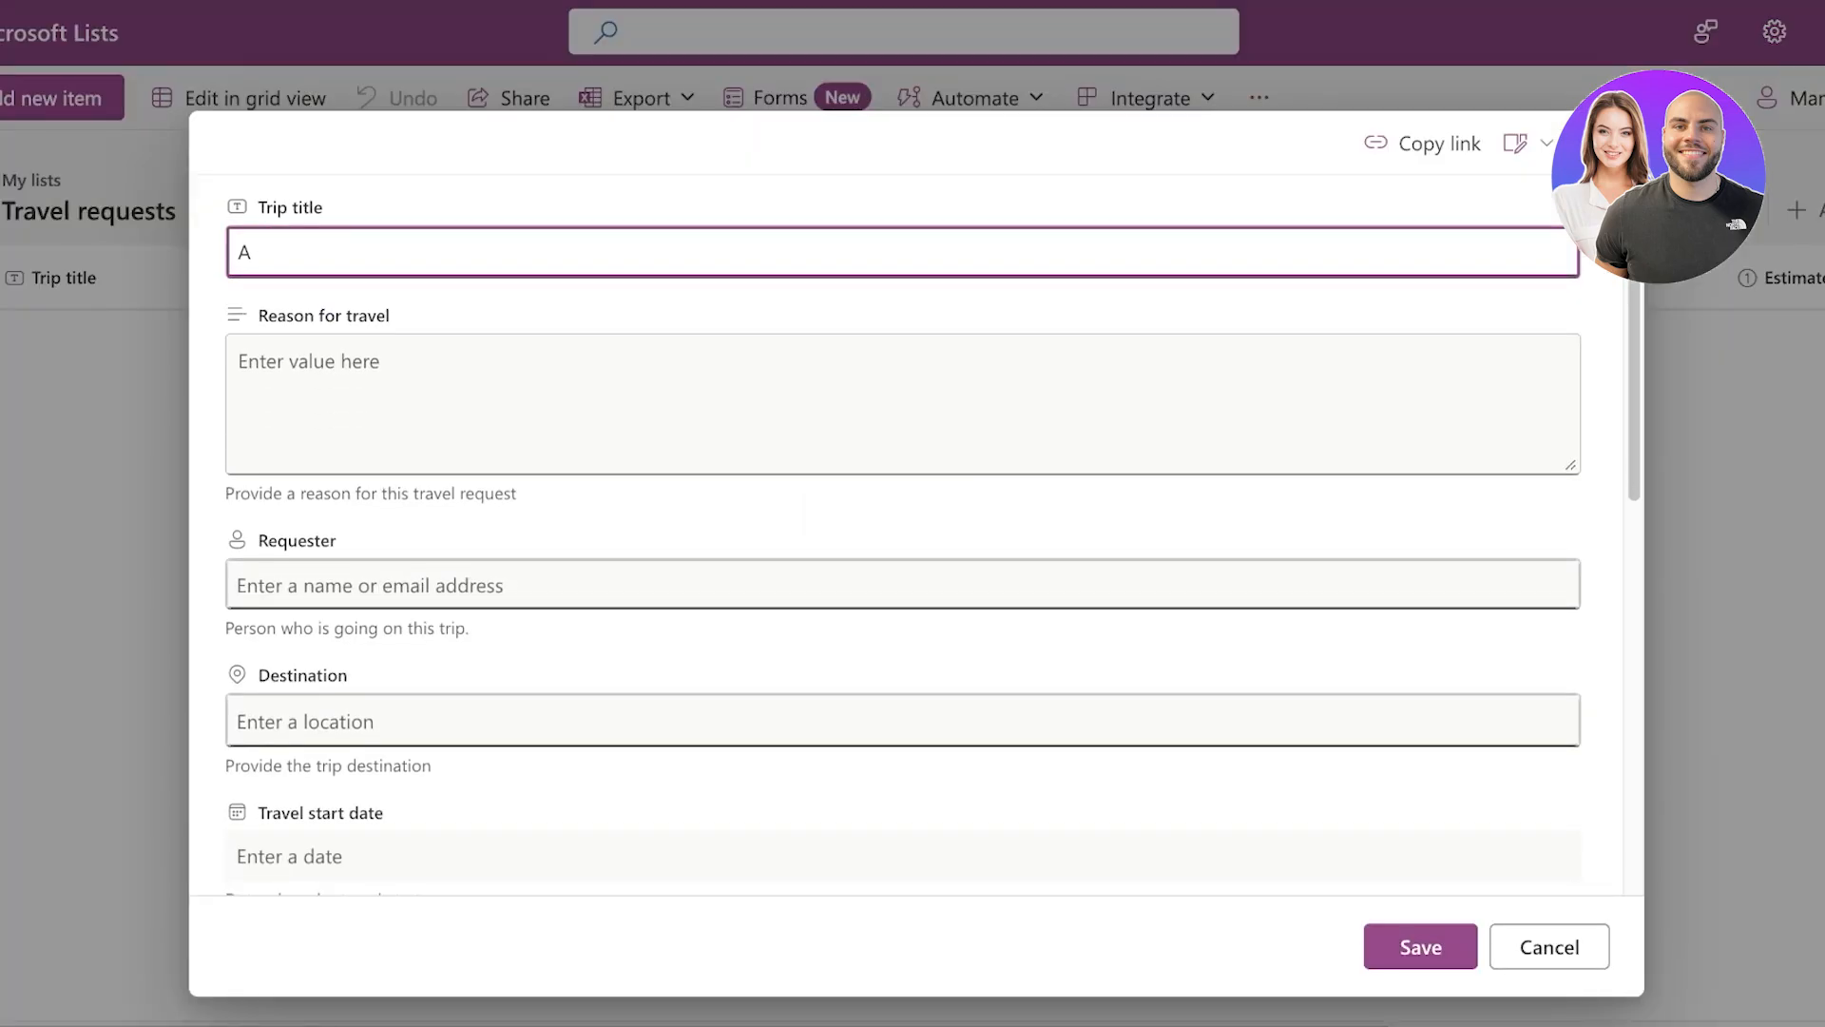
{"action": "key", "text": "BackSpace"}
{"action": "scroll", "coordinate": [903, 533], "scroll_direction": "down", "scroll_amount": 3}
{"action": "scroll", "coordinate": [903, 532], "scroll_direction": "down", "scroll_amount": 5}
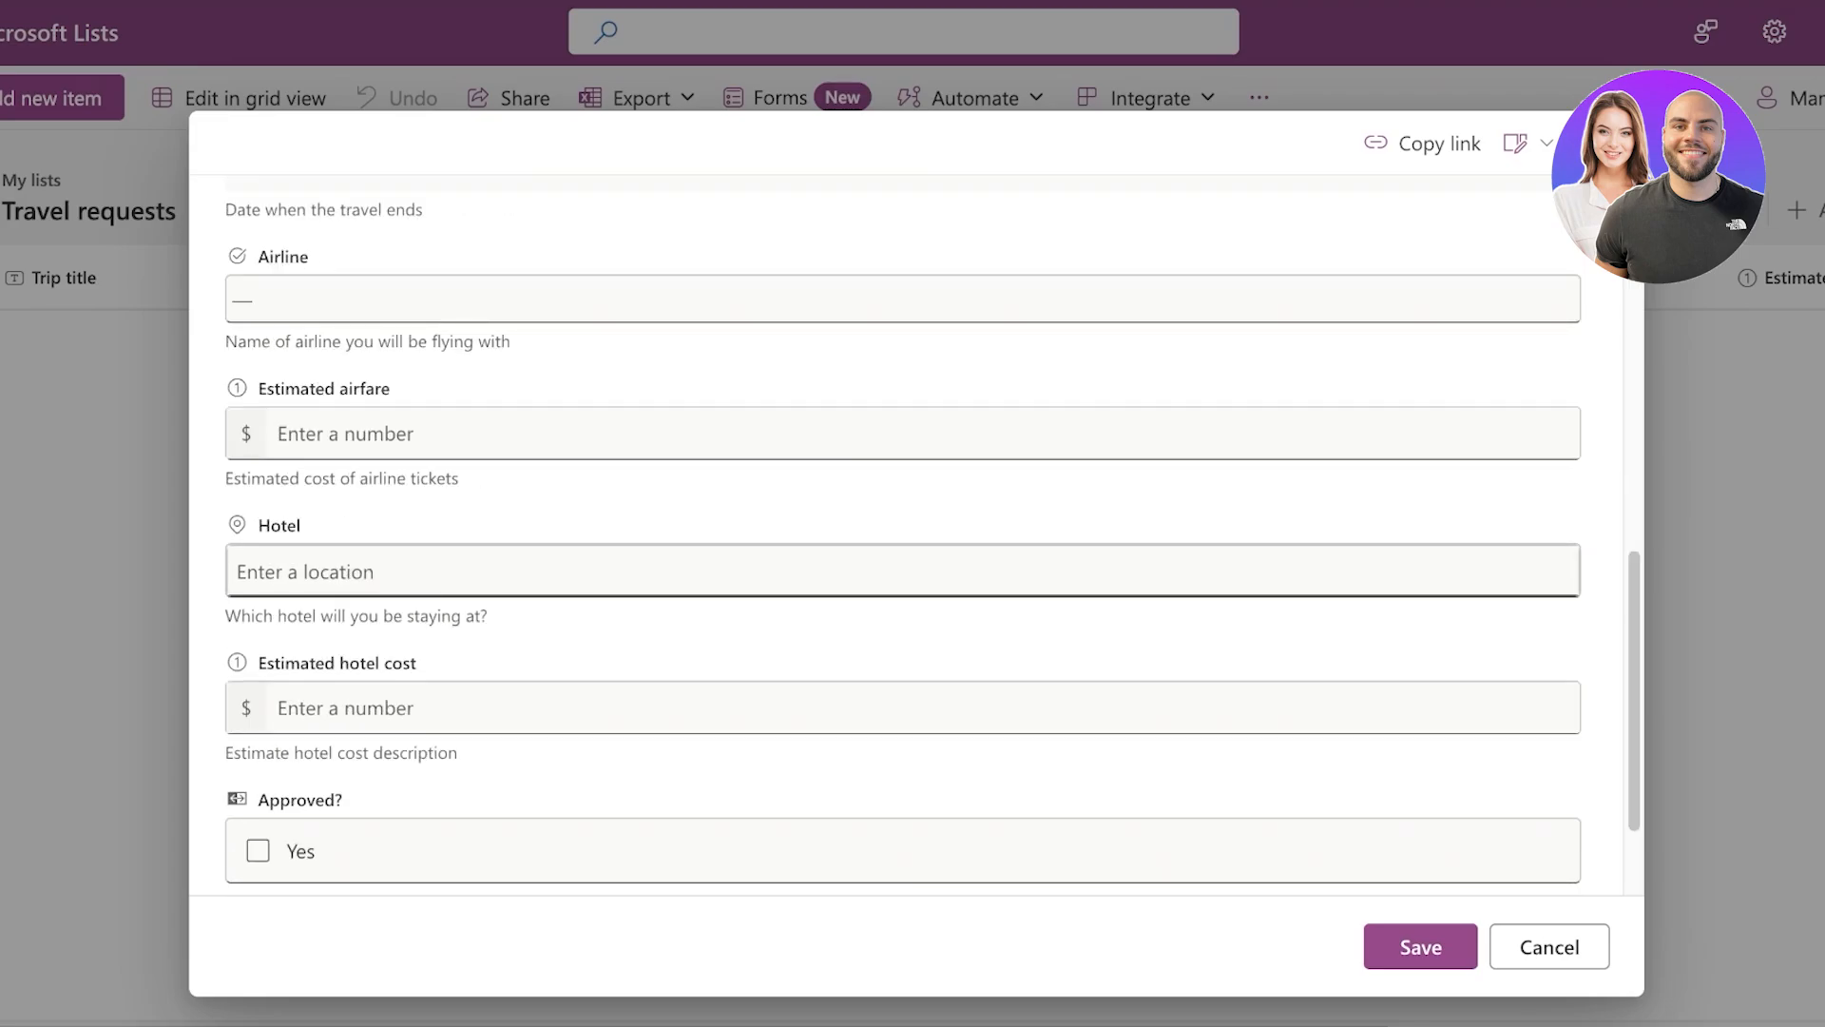
{"action": "scroll", "coordinate": [904, 532], "scroll_direction": "down", "scroll_amount": 1}
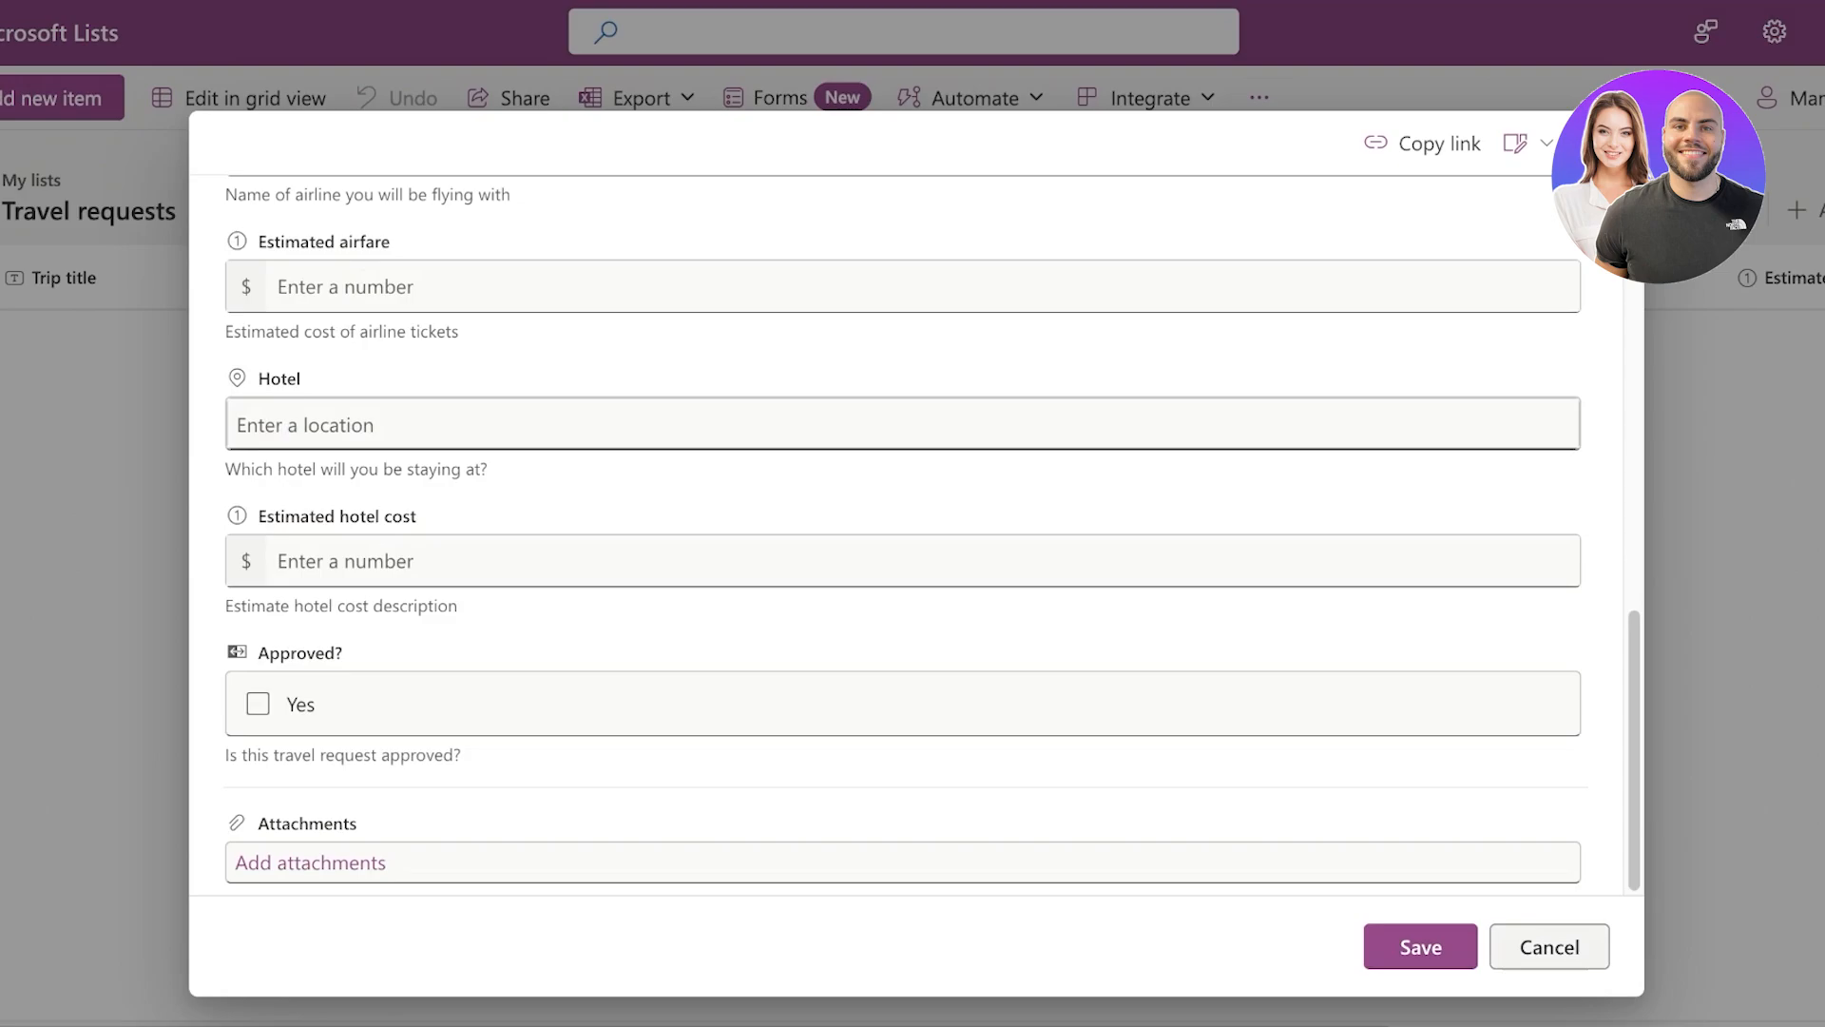
{"action": "left_click", "coordinate": [1549, 946]}
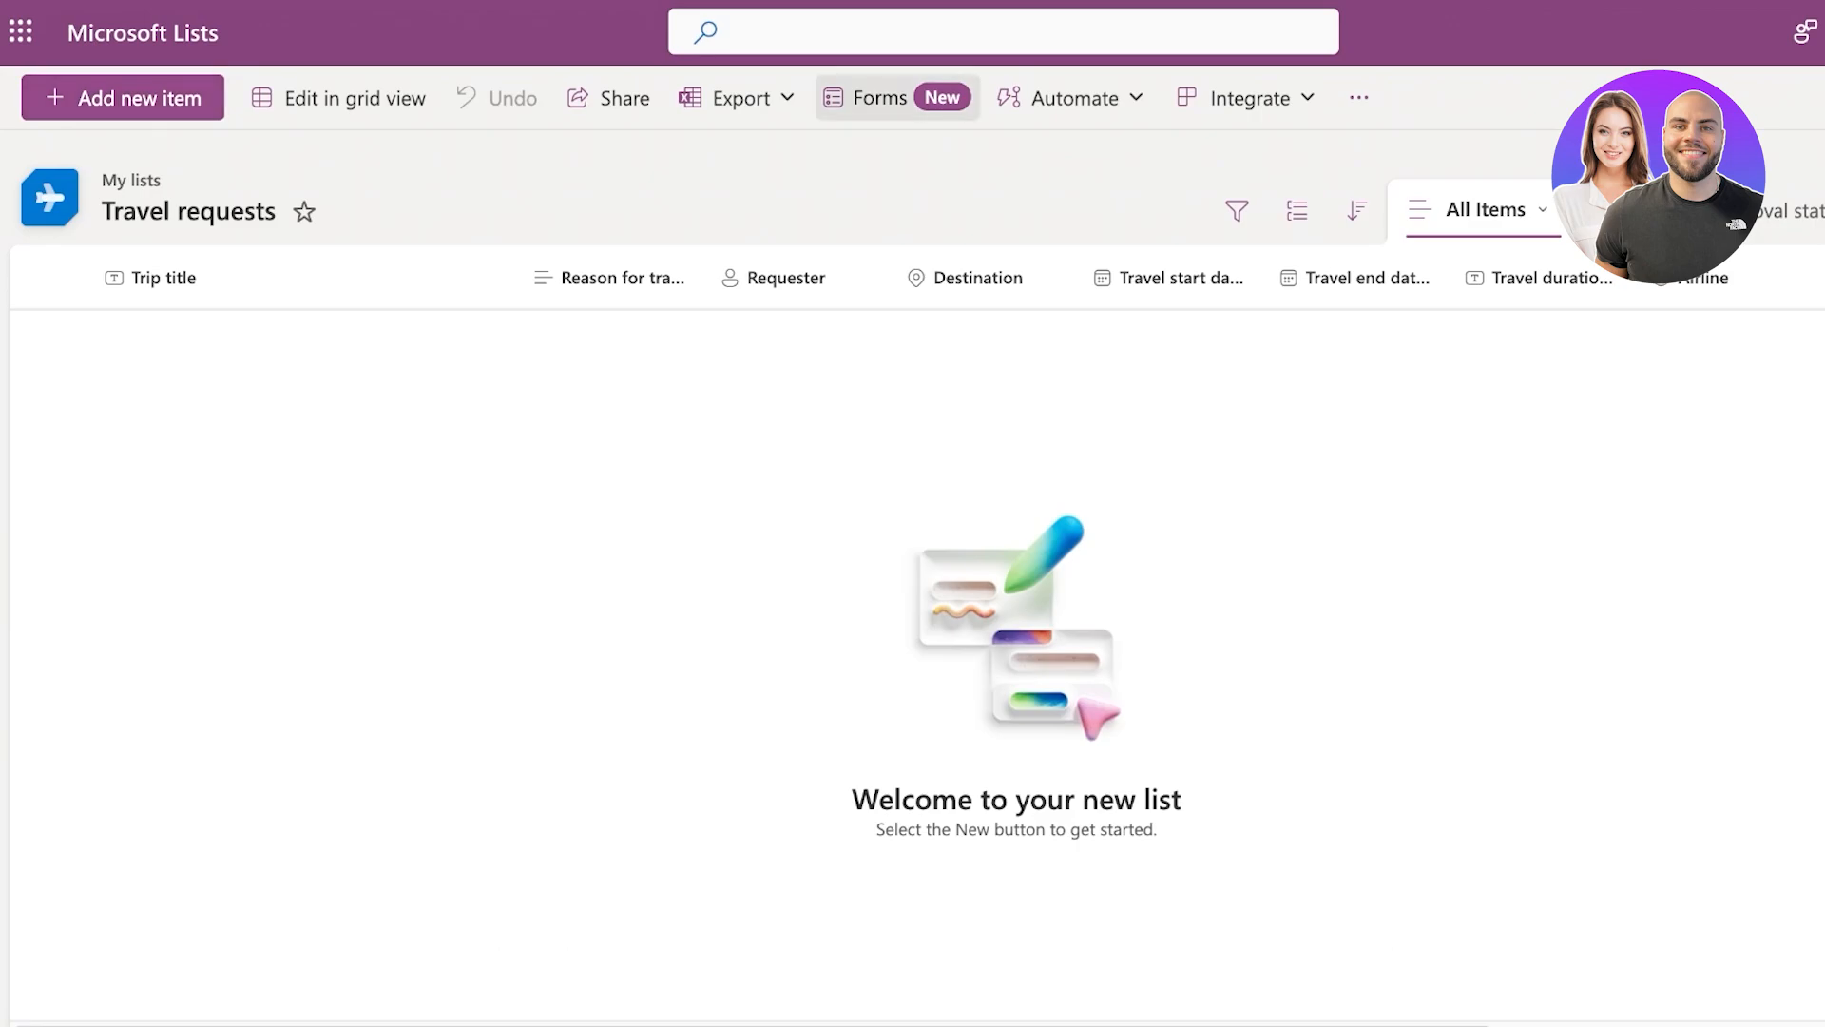
- Create a new form for the Travel requests list and review the fields it includes
{"action": "left_click", "coordinate": [880, 98]}
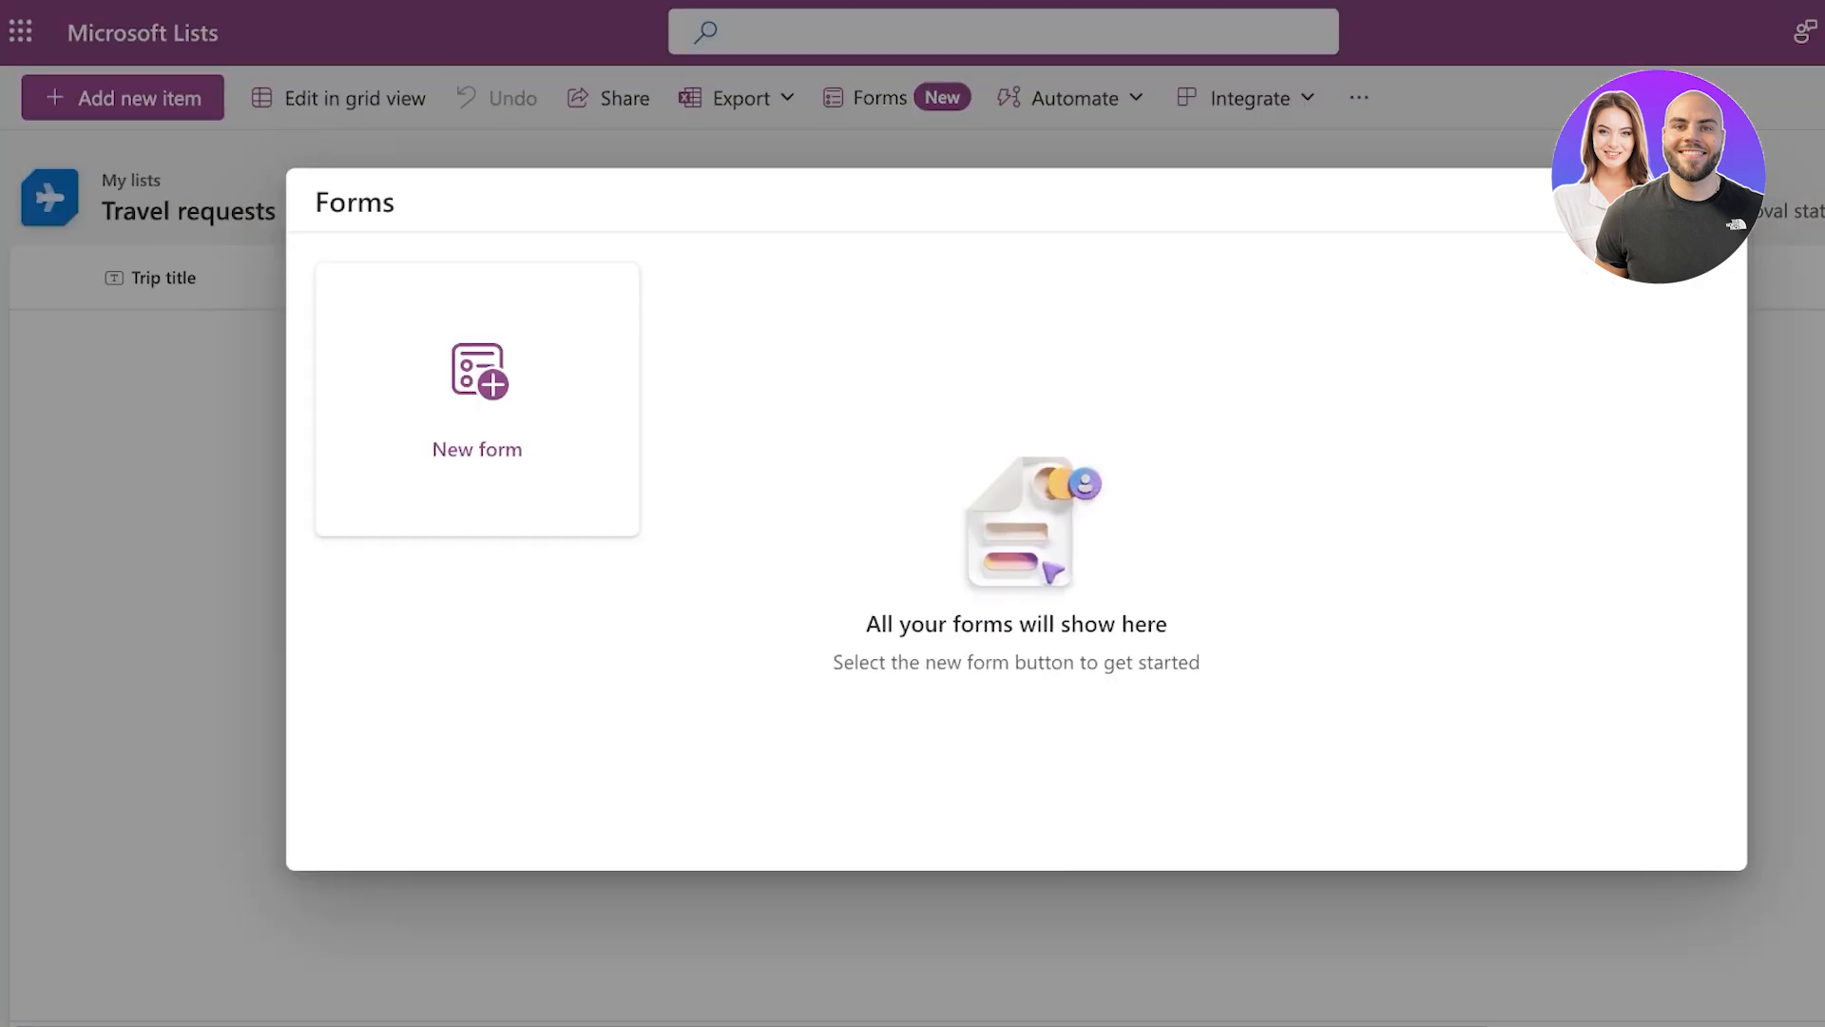
{"action": "left_click", "coordinate": [374, 399]}
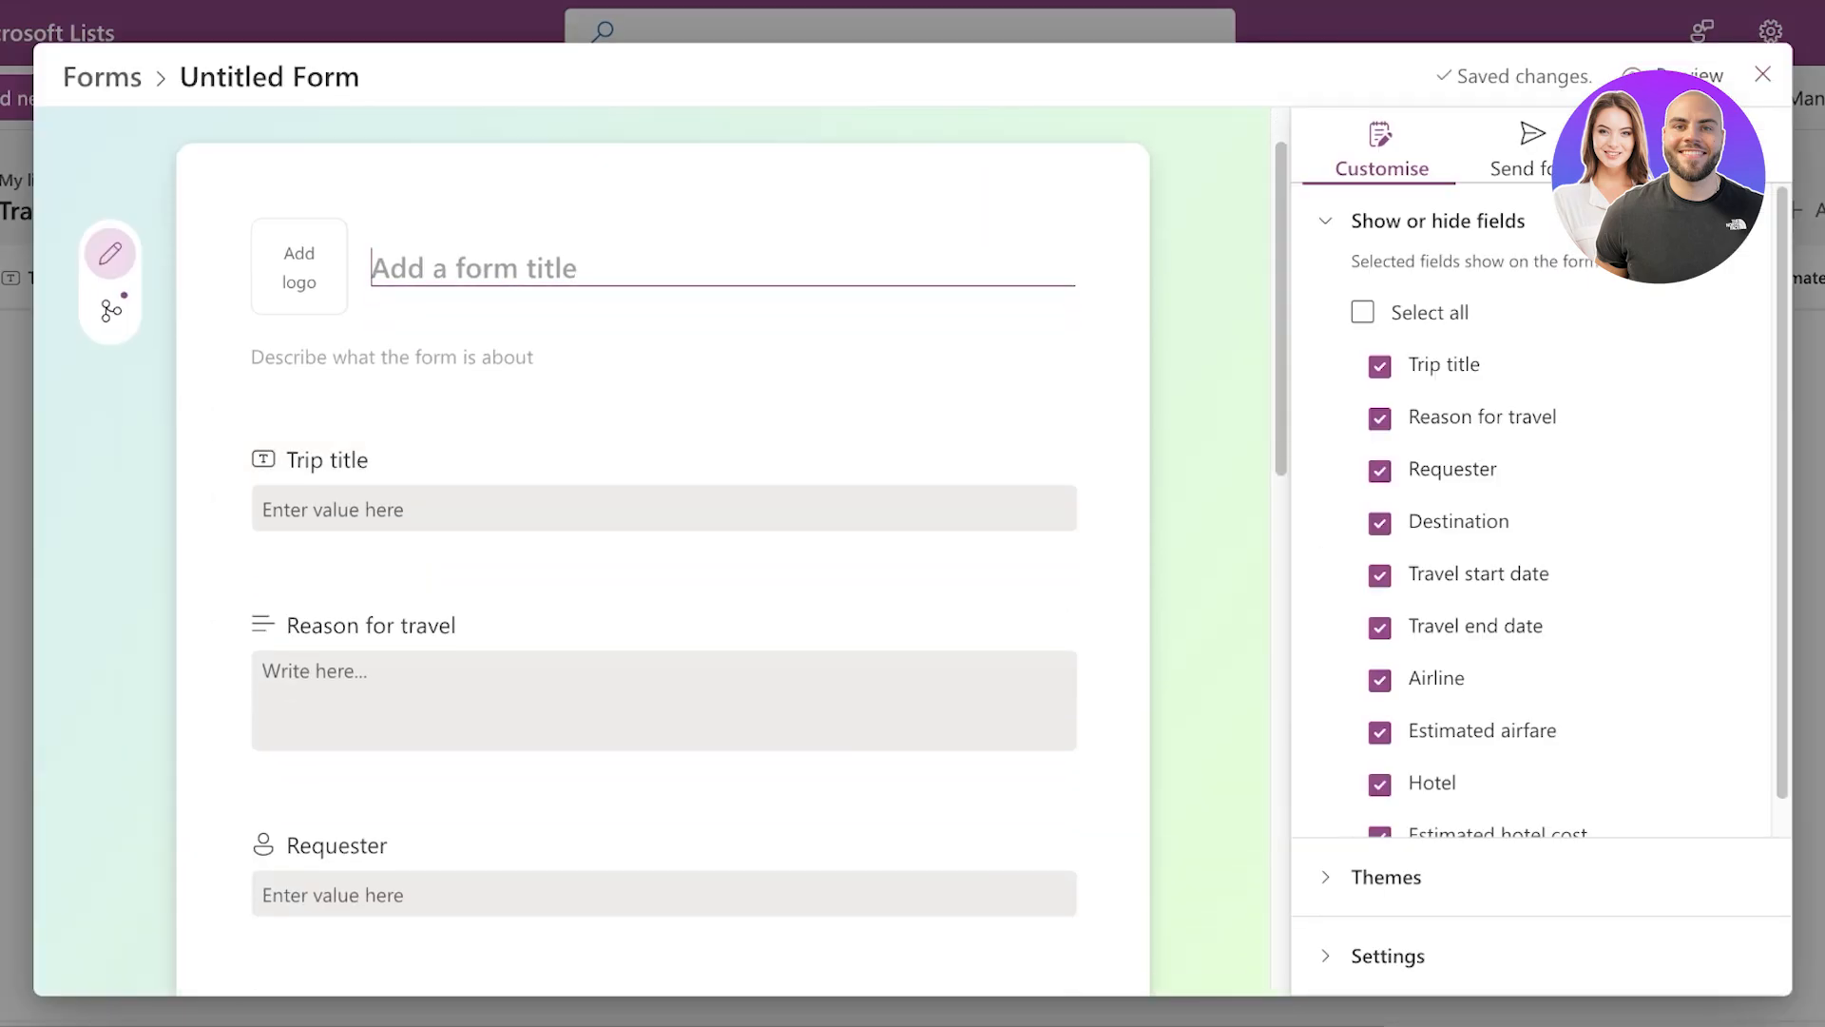
{"action": "scroll", "coordinate": [663, 551], "scroll_direction": "down", "scroll_amount": 10}
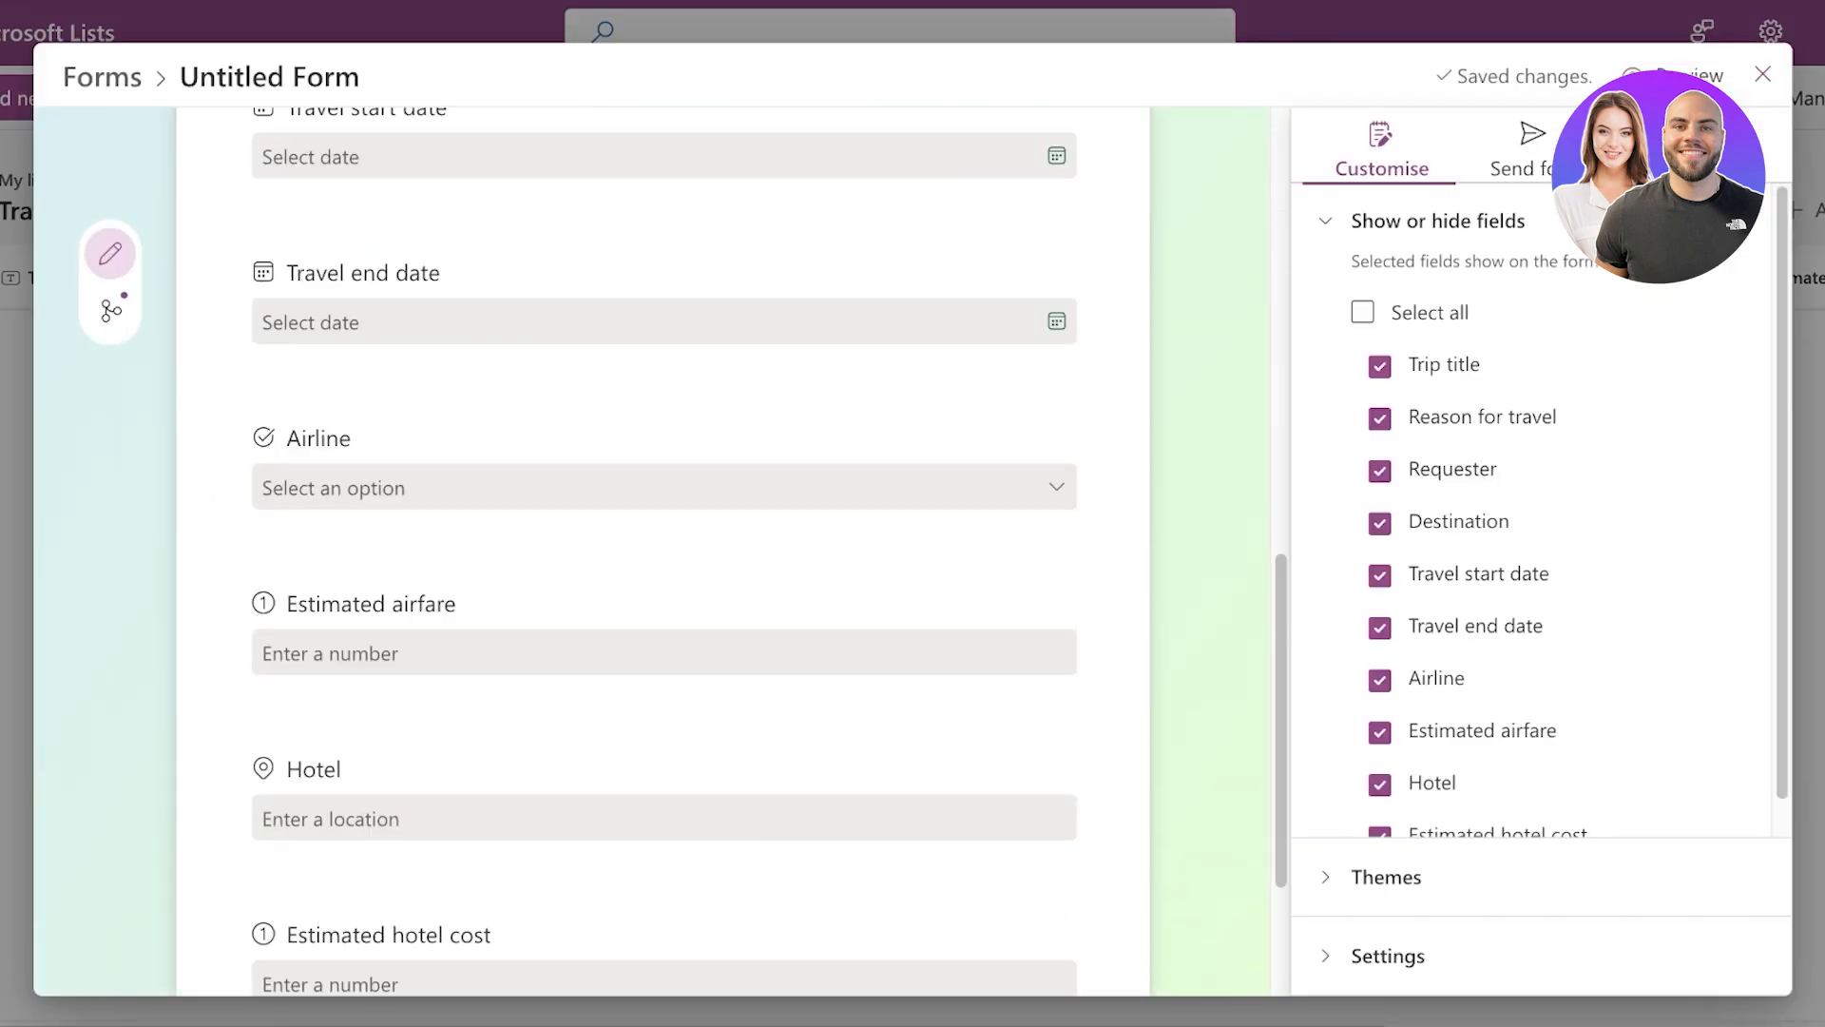
{"action": "scroll", "coordinate": [1540, 570], "scroll_direction": "down", "scroll_amount": 3}
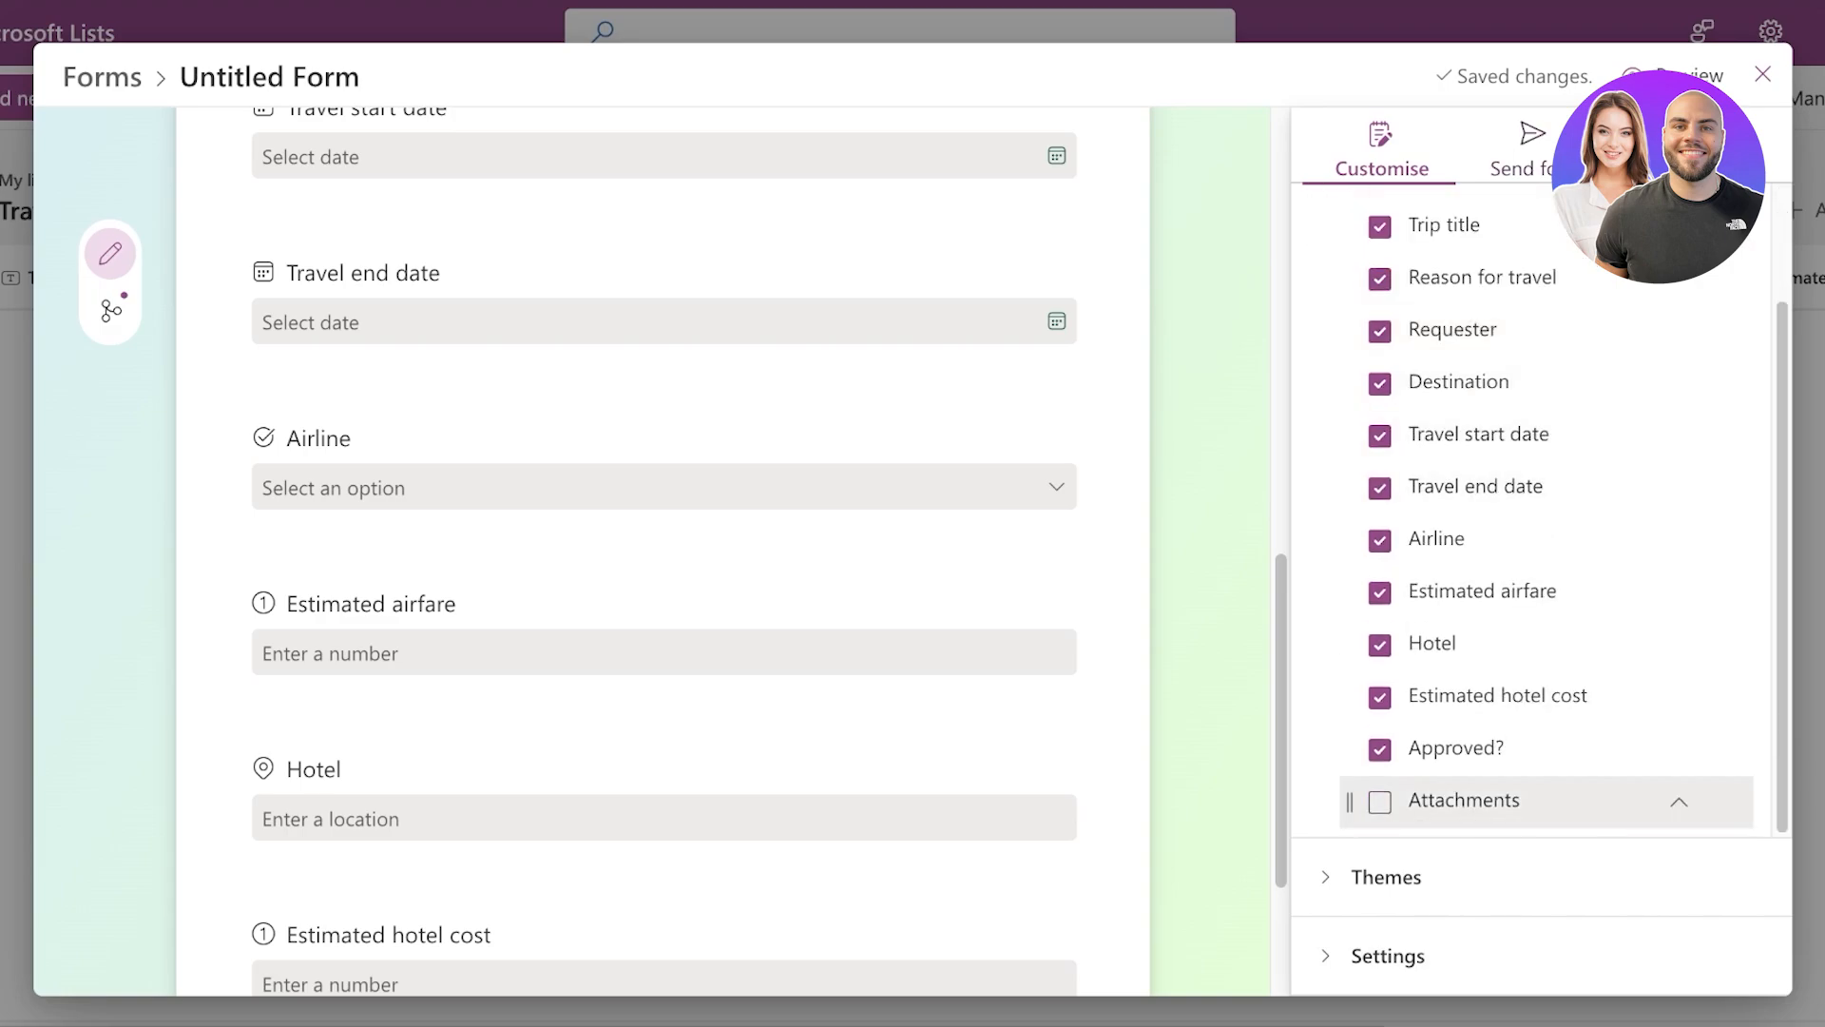
{"action": "scroll", "coordinate": [1522, 665], "scroll_direction": "up", "scroll_amount": 3}
- Examine the form's customisation options for themes, shown or hidden fields, and response settings
{"action": "left_click", "coordinate": [1438, 221]}
{"action": "left_click", "coordinate": [1386, 299]}
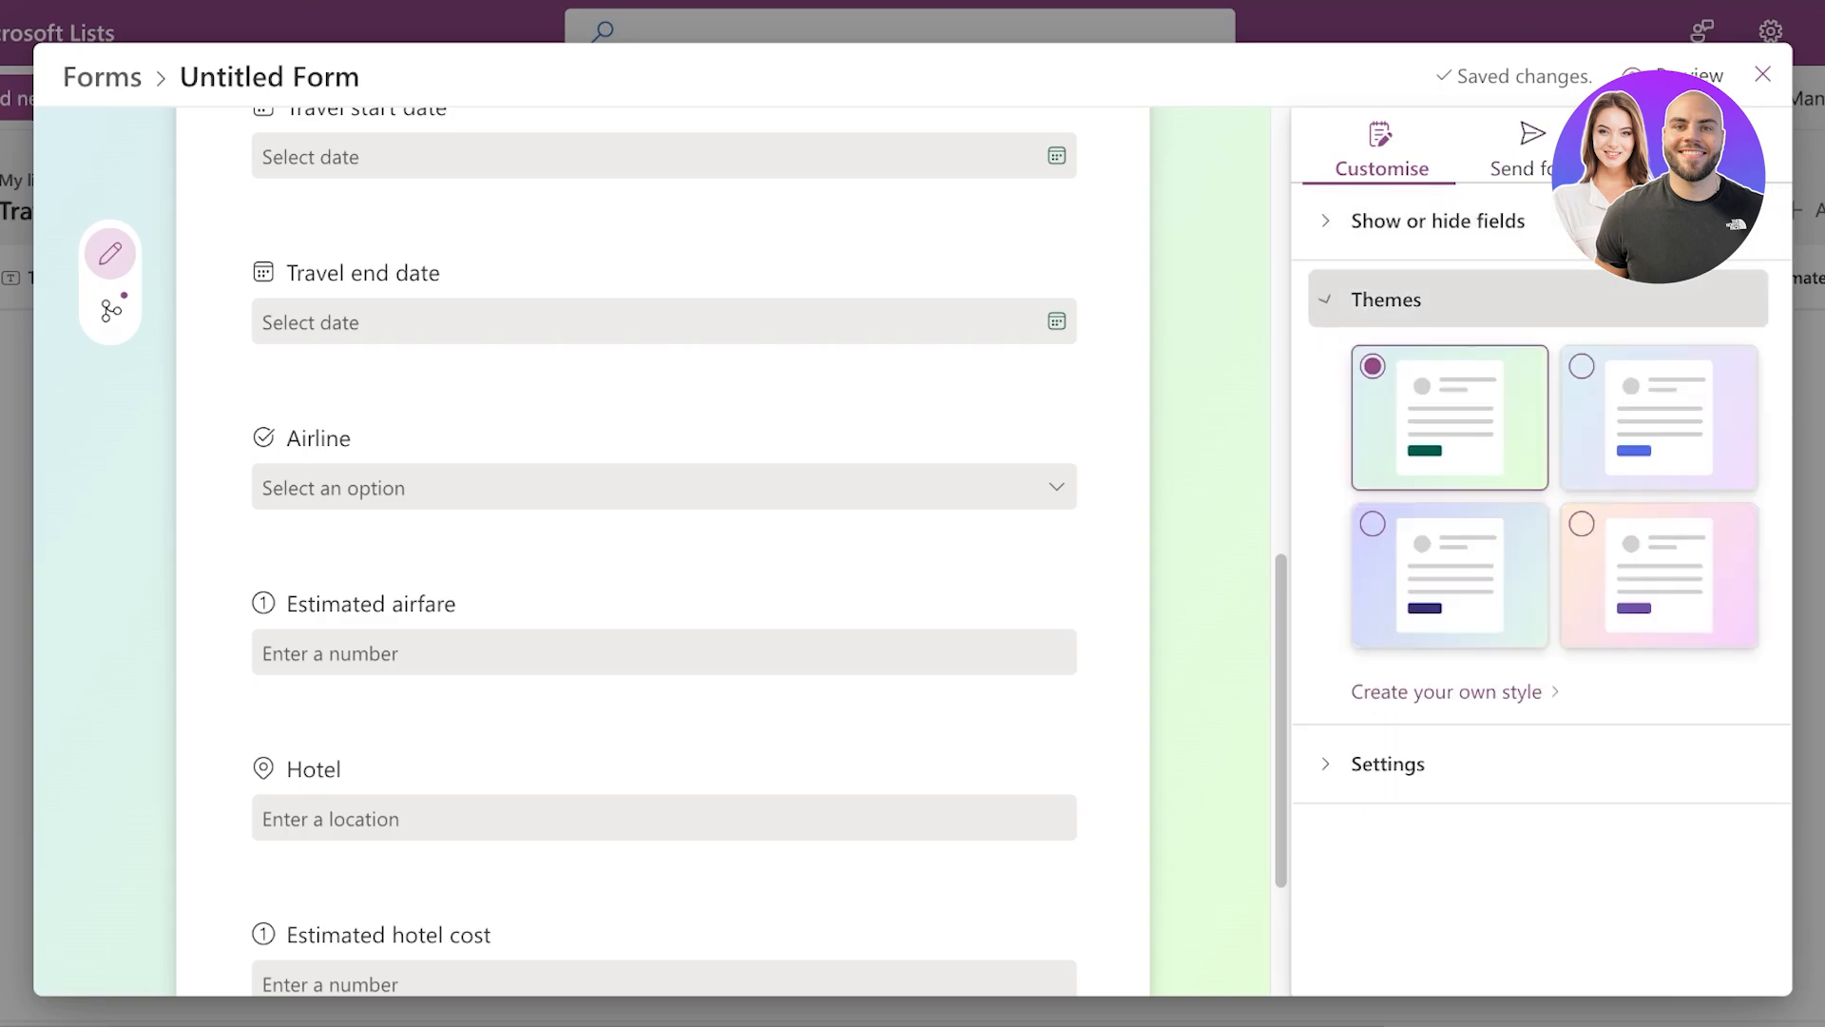
{"action": "left_click", "coordinate": [1387, 300]}
{"action": "left_click", "coordinate": [1438, 221]}
{"action": "scroll", "coordinate": [1521, 330], "scroll_direction": "down", "scroll_amount": 1}
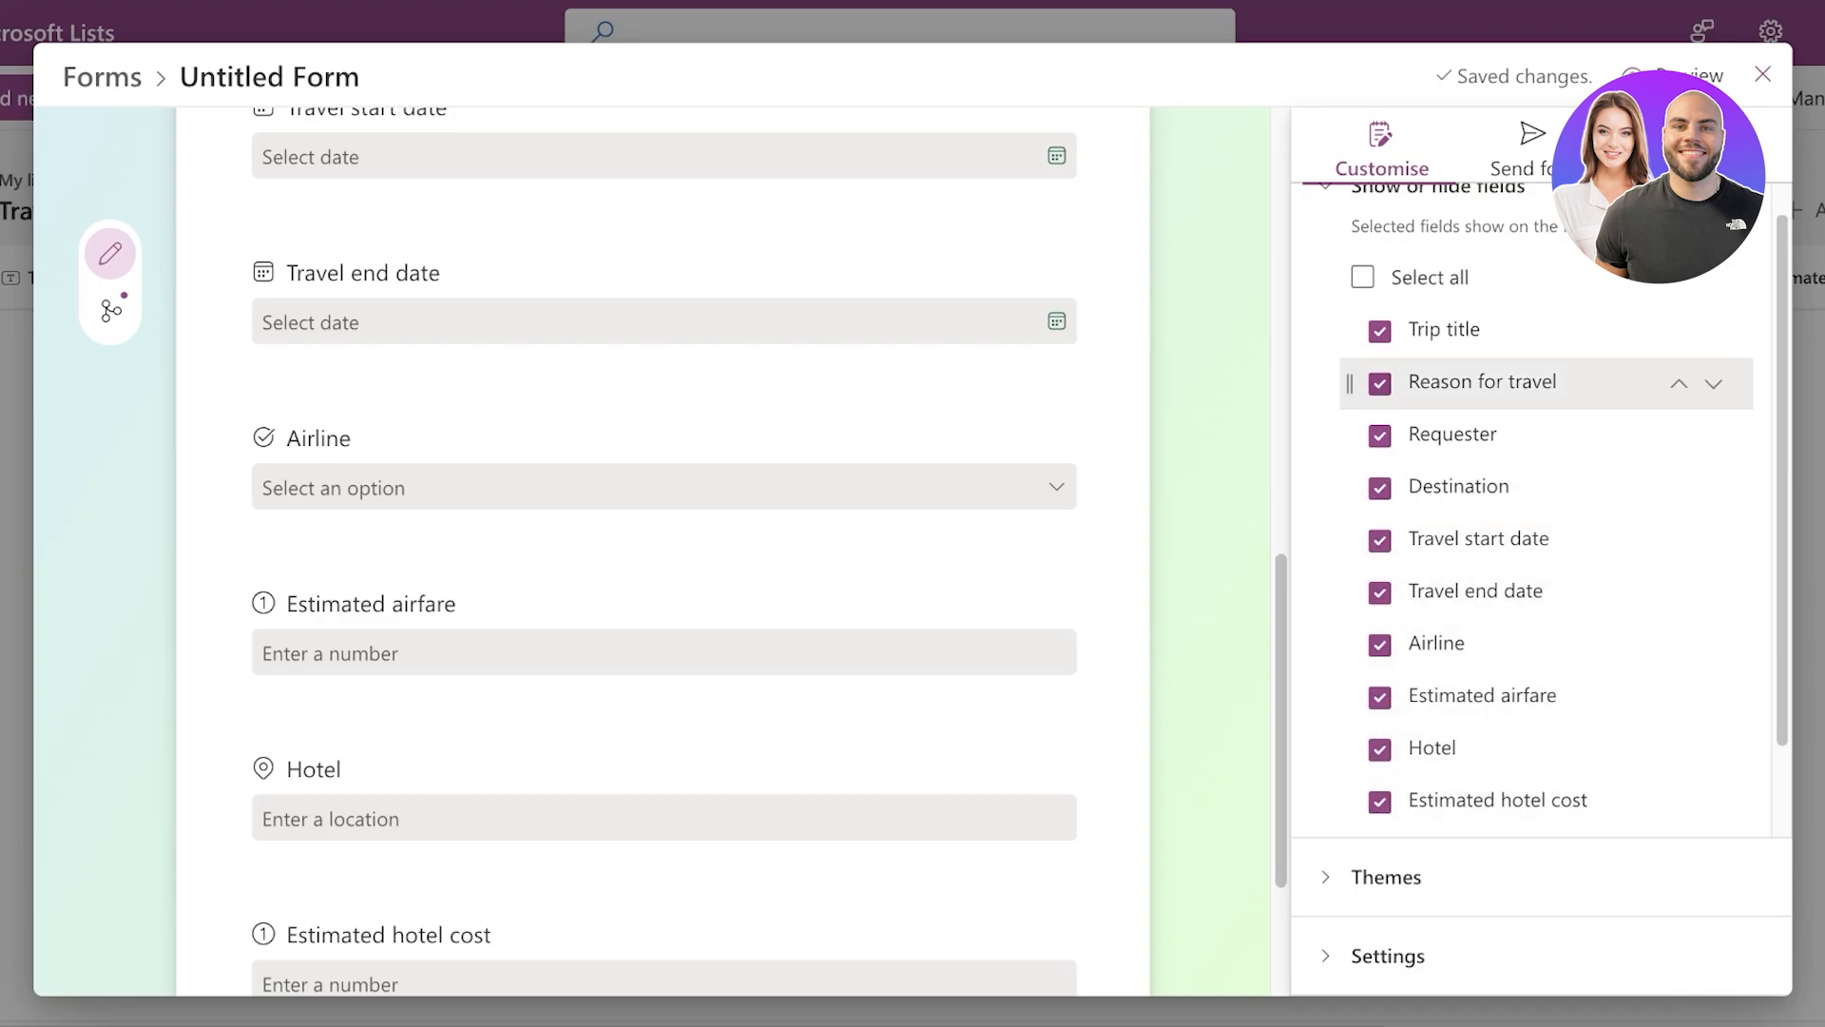
{"action": "scroll", "coordinate": [1521, 380], "scroll_direction": "down", "scroll_amount": 1}
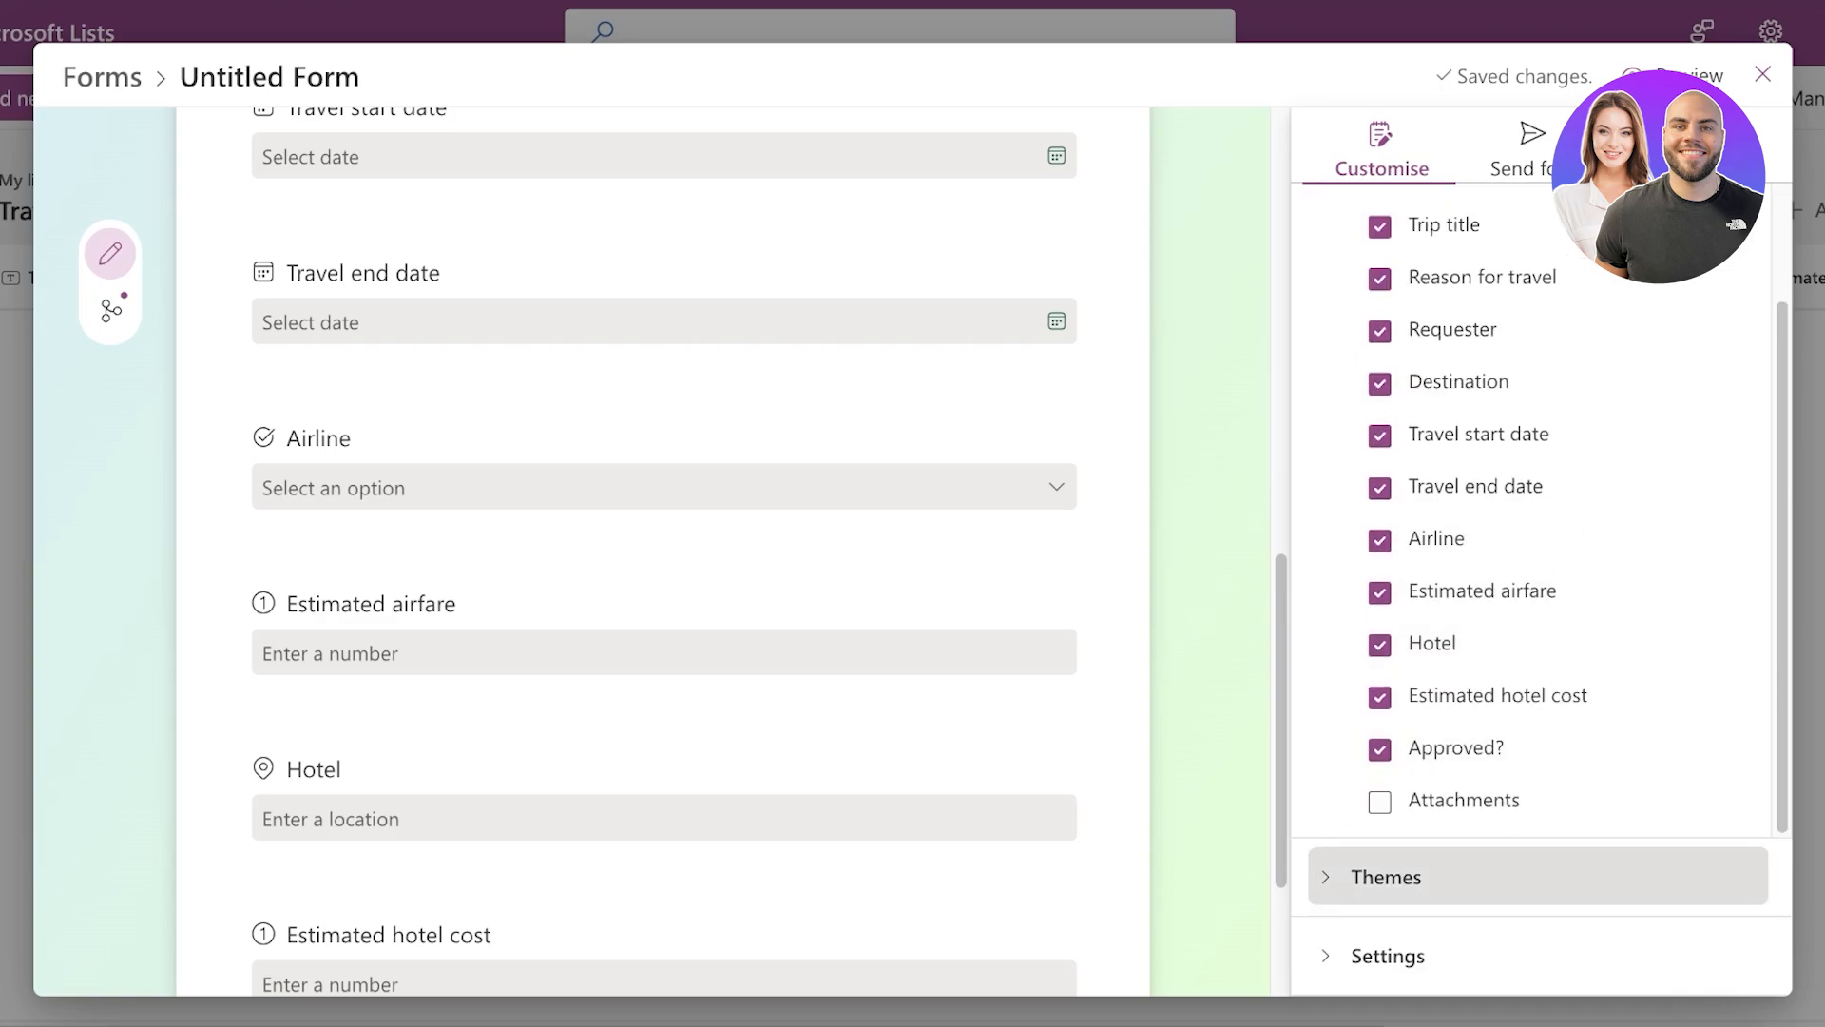
{"action": "left_click", "coordinate": [1387, 877]}
{"action": "left_click", "coordinate": [1388, 761]}
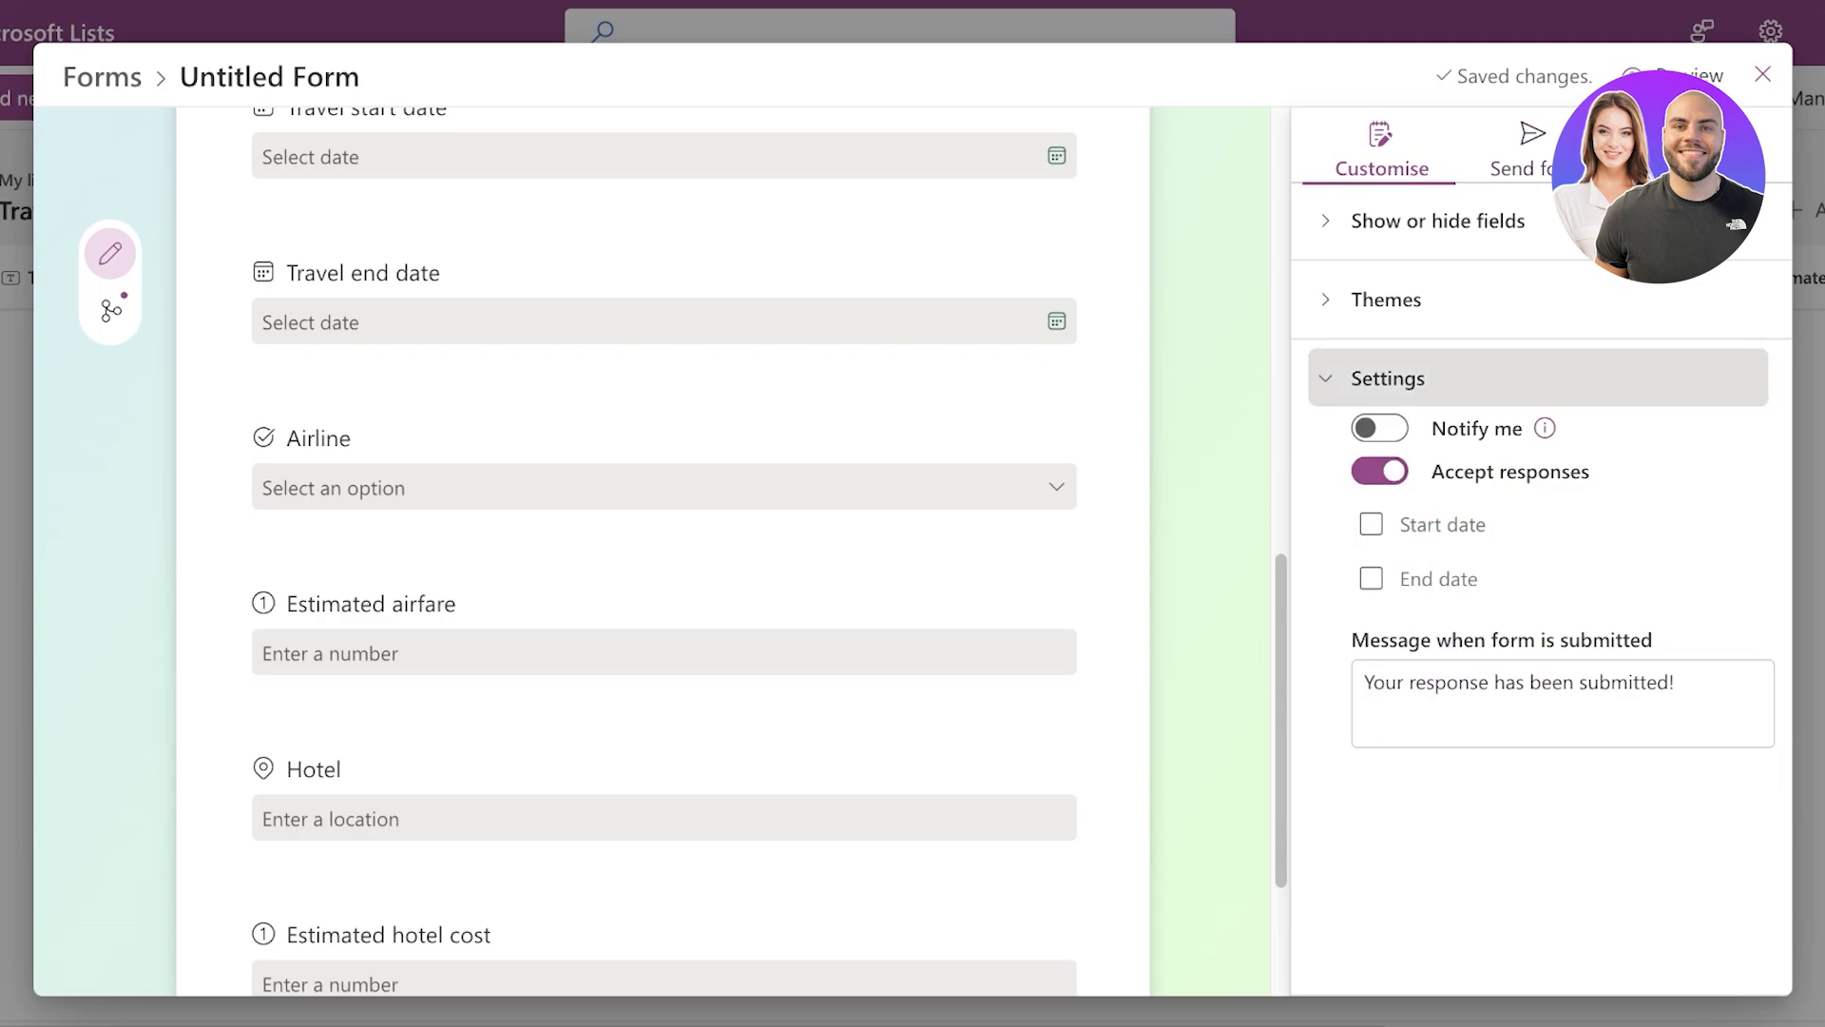
- Enable the form's Notify me setting and include the Attachments field on the form, placed just above Approved?
{"action": "left_click", "coordinate": [1379, 428]}
{"action": "left_click", "coordinate": [1446, 684]}
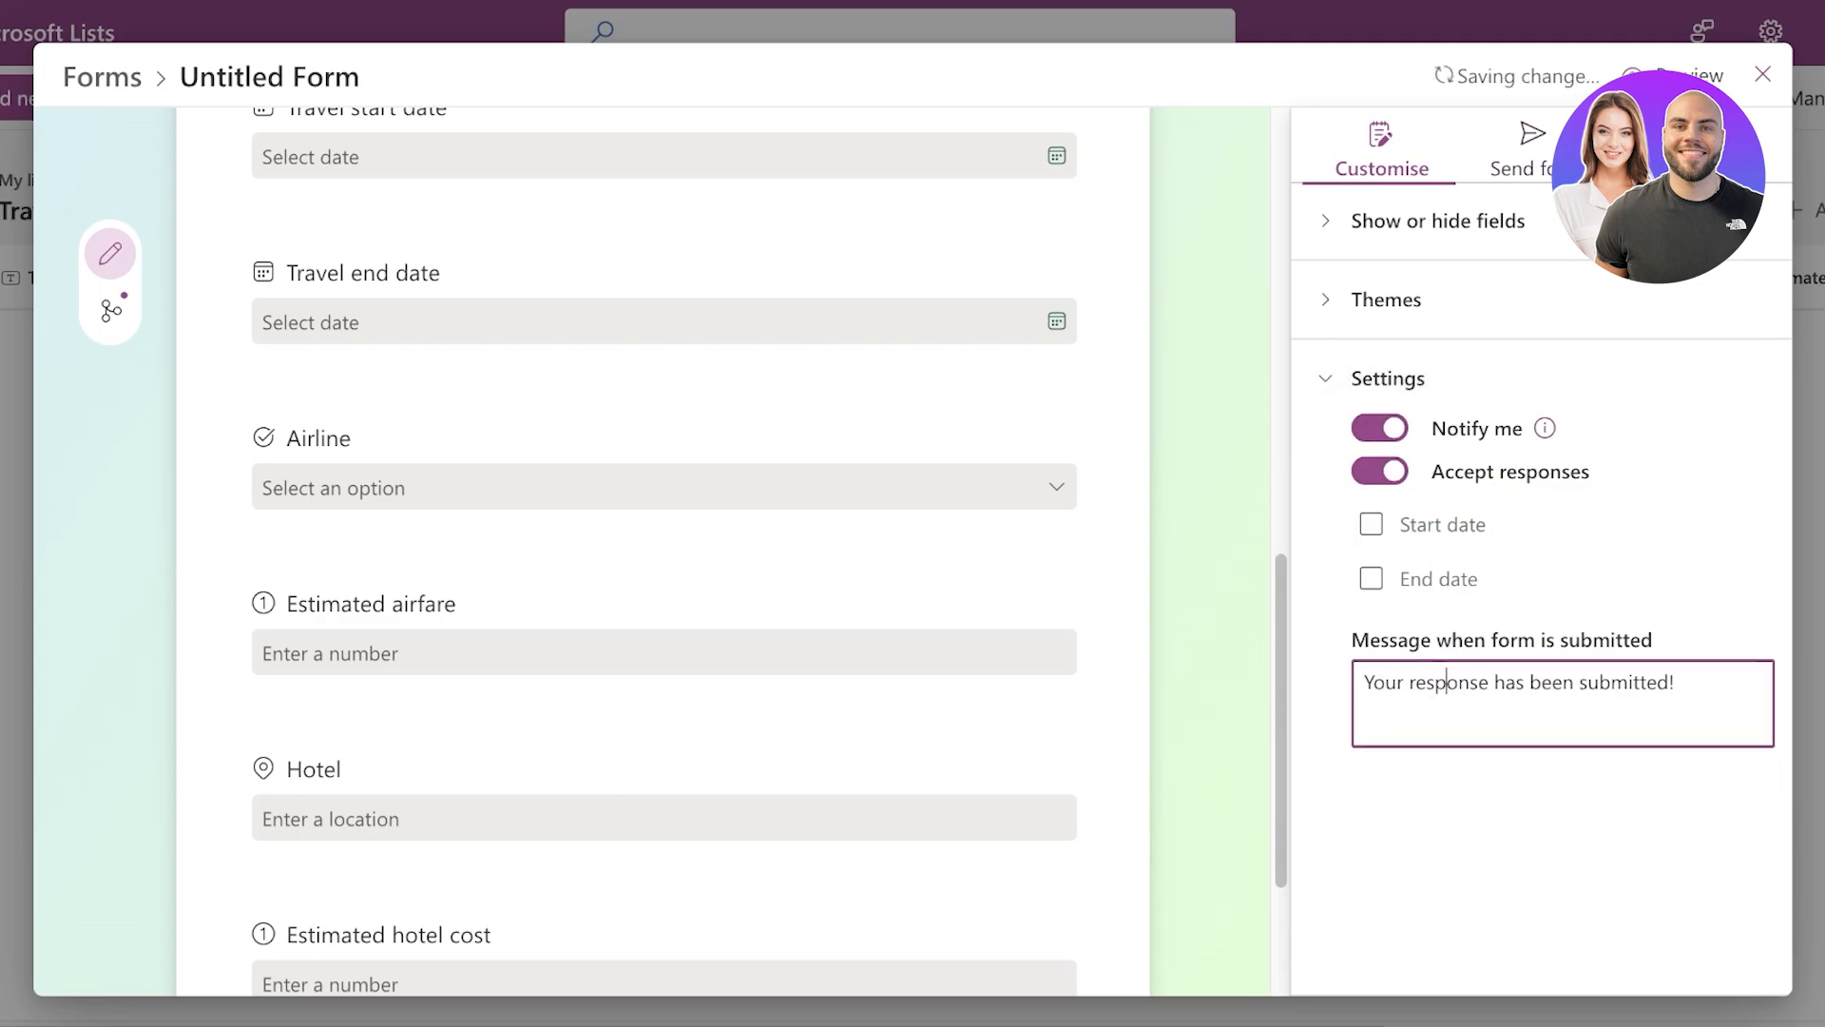
{"action": "left_click", "coordinate": [1437, 220]}
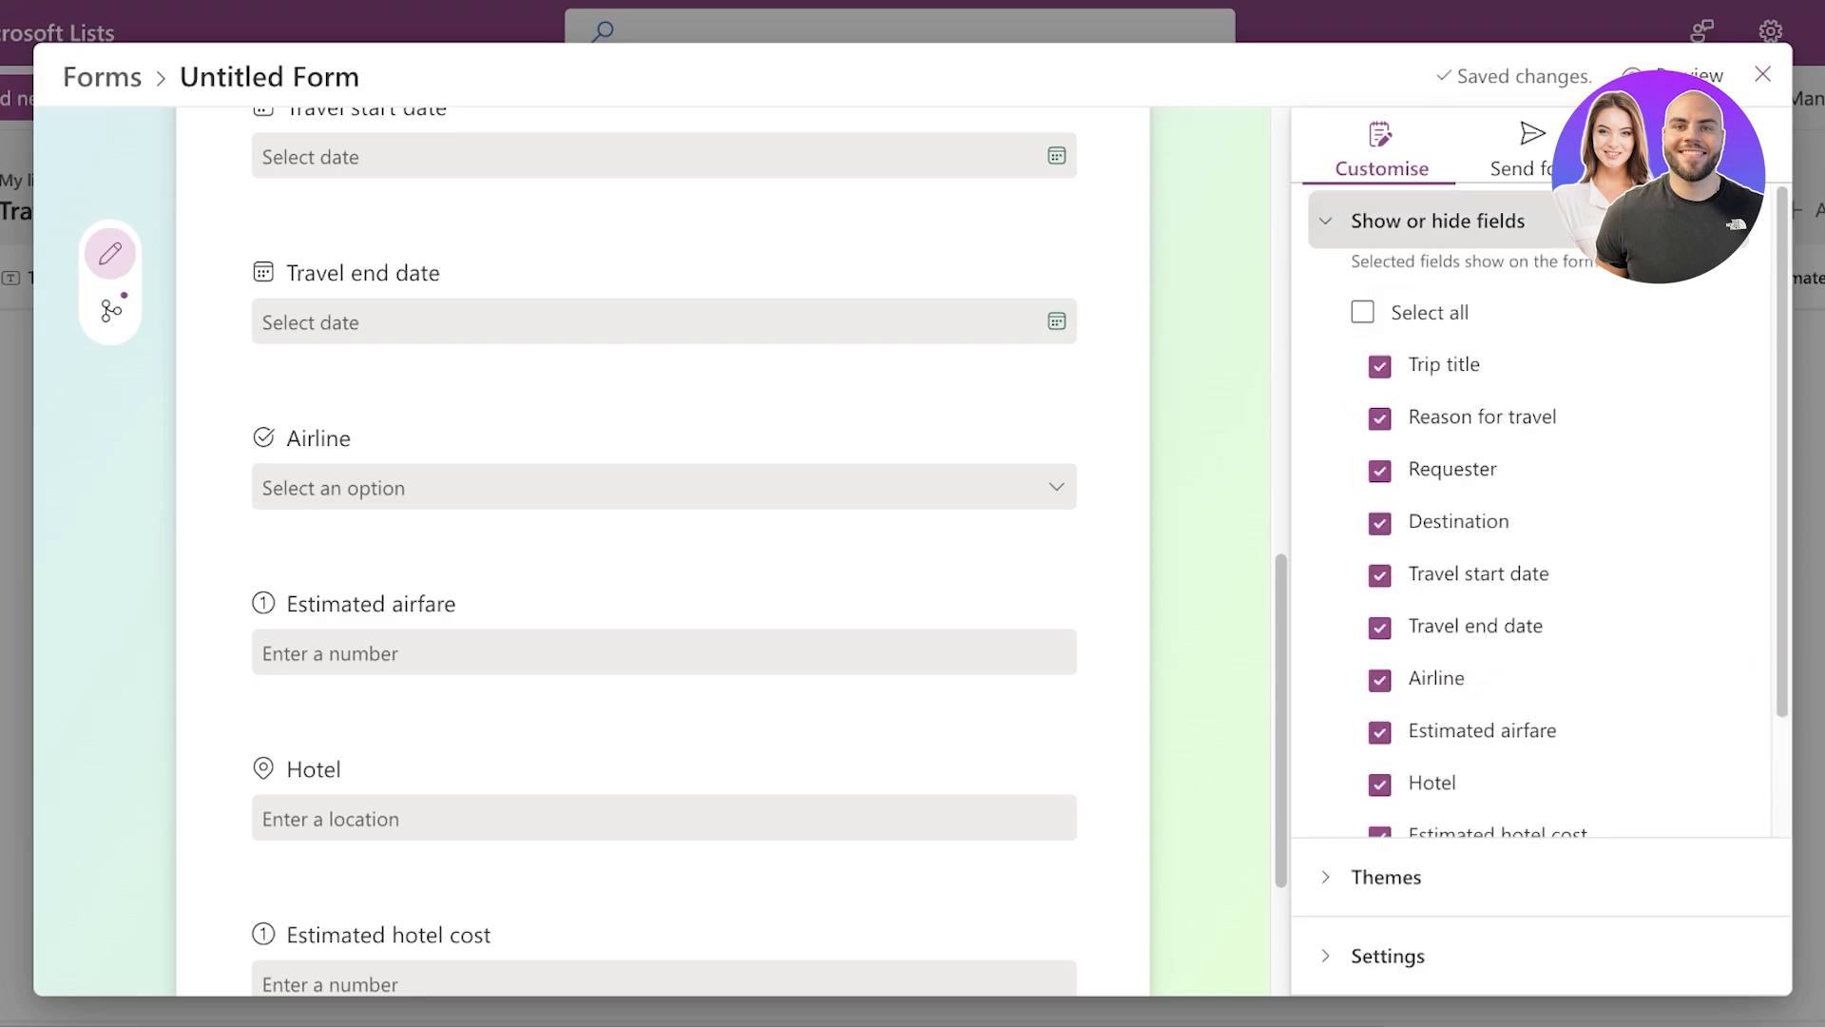
{"action": "scroll", "coordinate": [1540, 436], "scroll_direction": "down", "scroll_amount": 3}
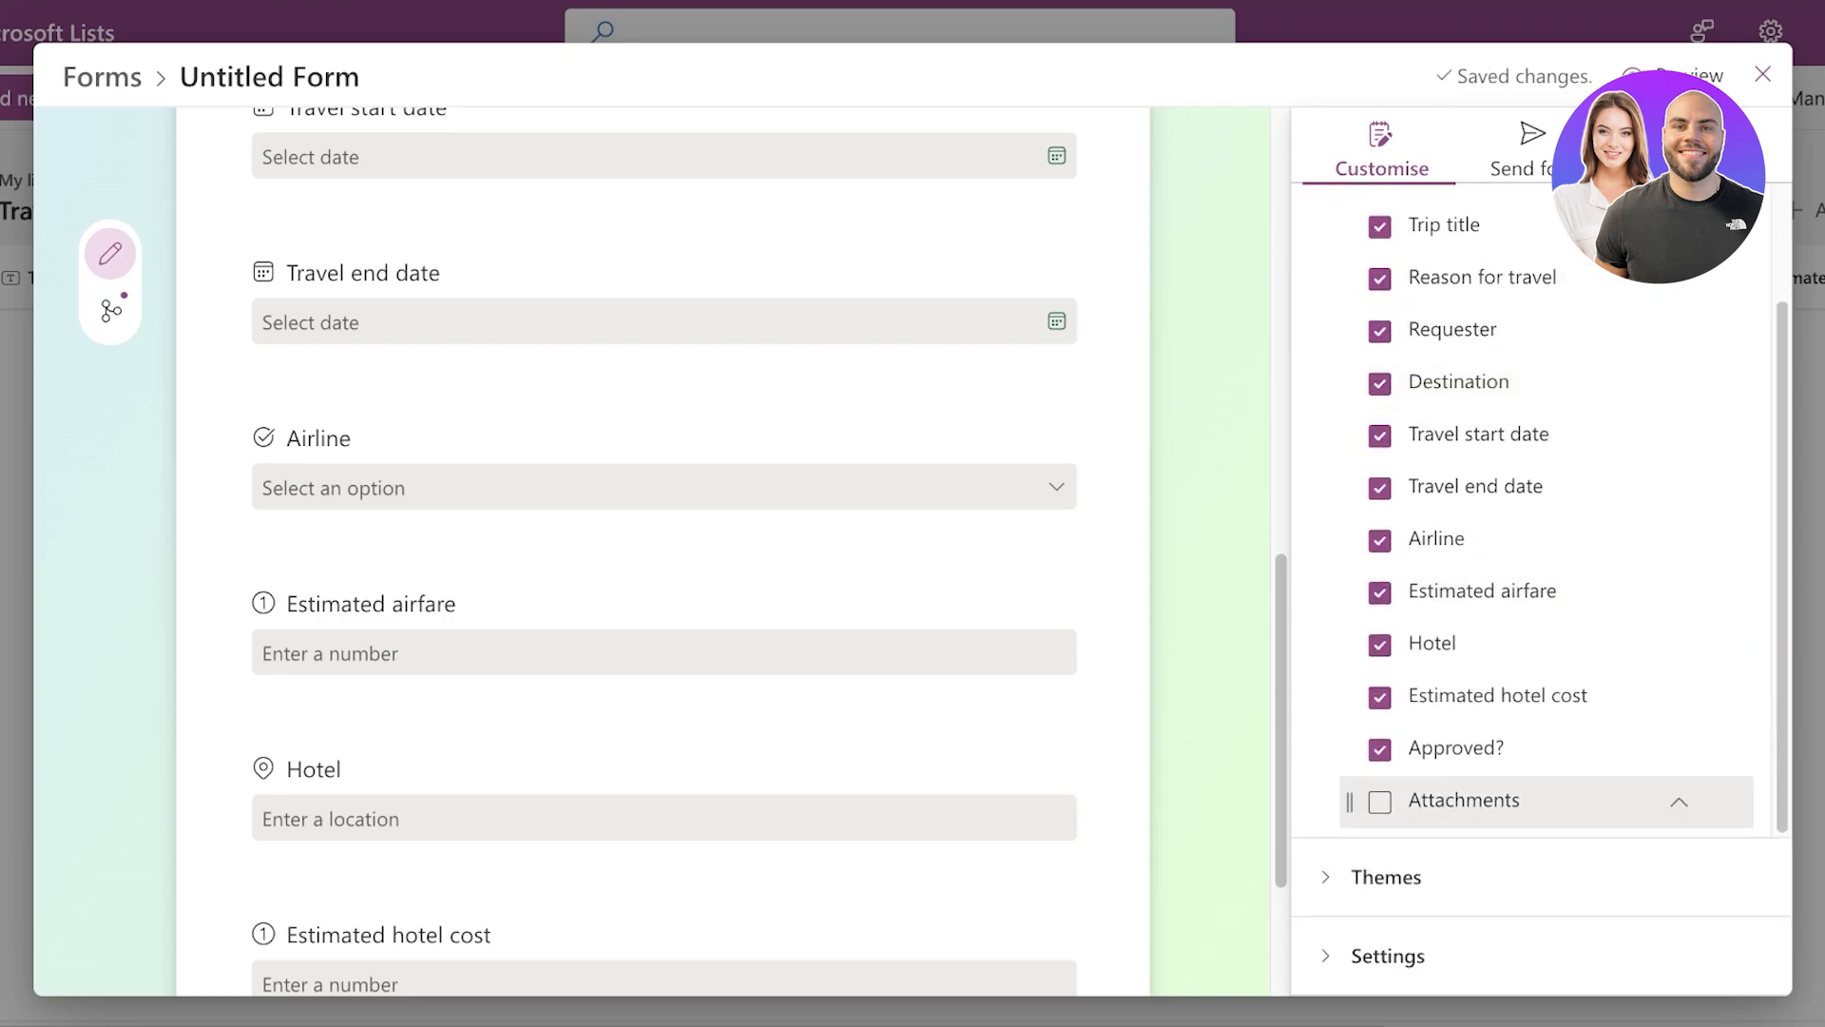
{"action": "left_click", "coordinate": [1679, 802]}
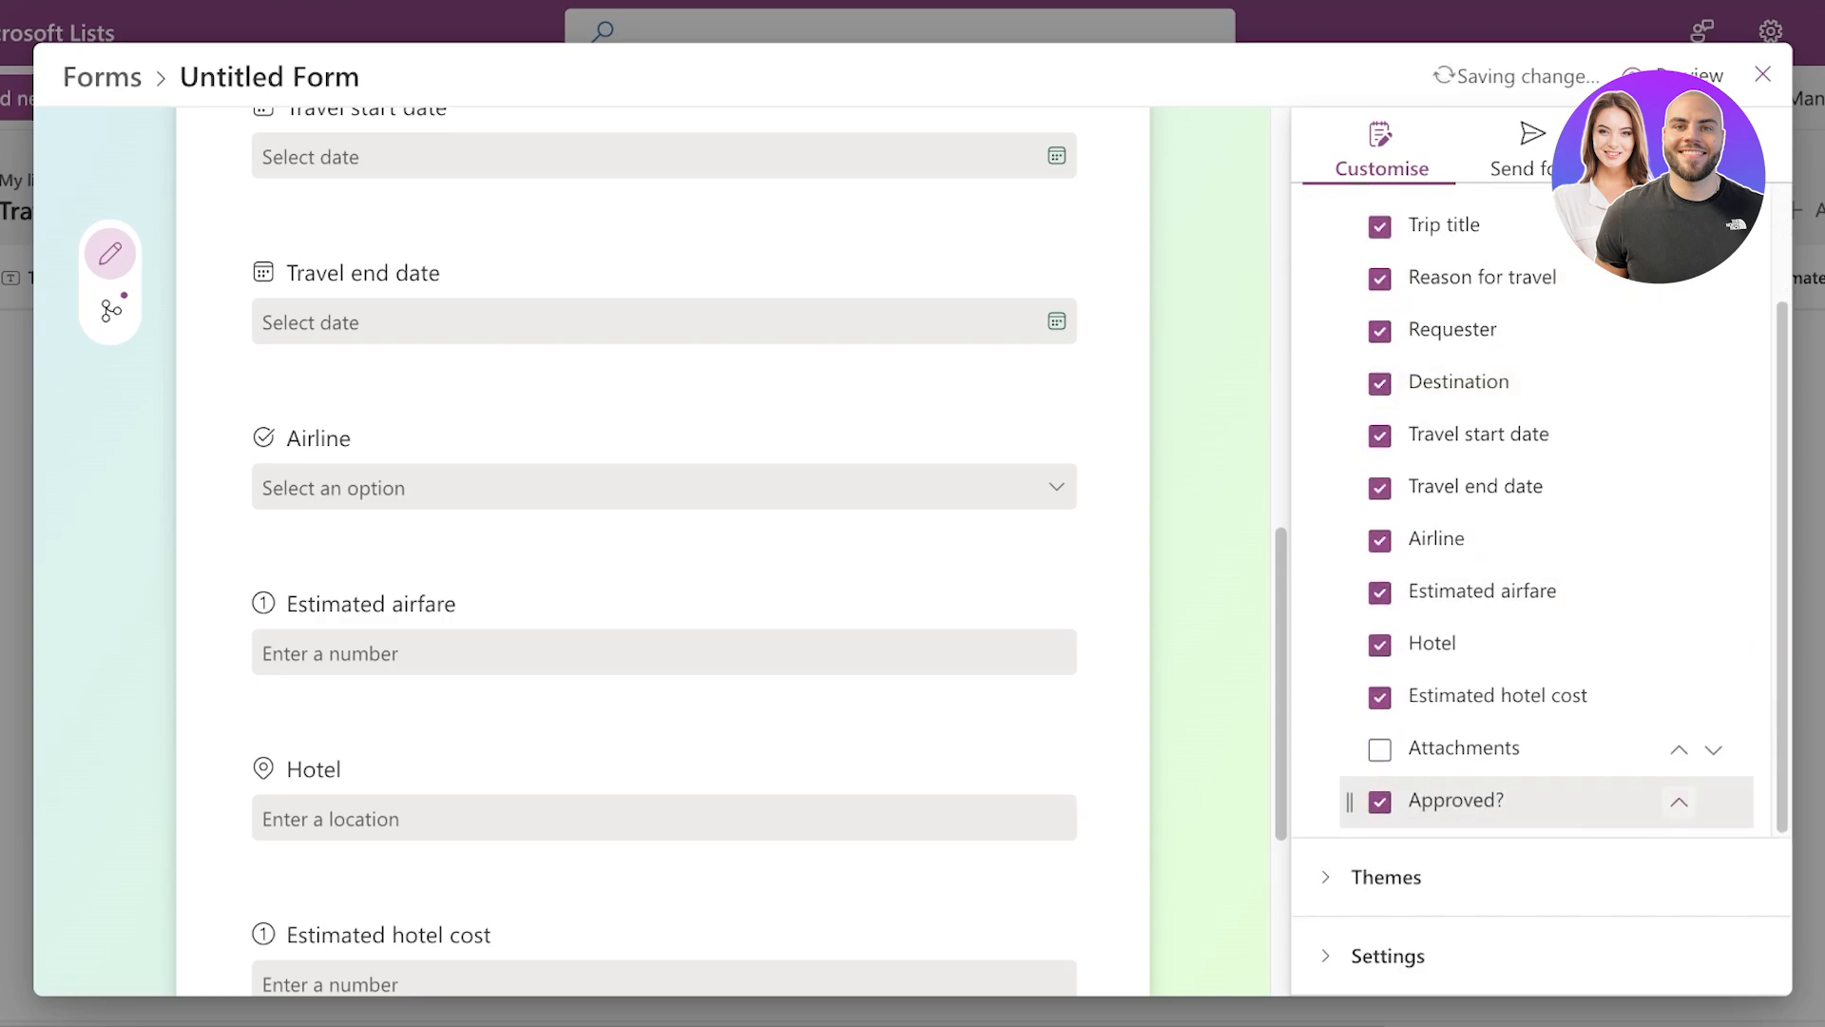
{"action": "left_click", "coordinate": [1380, 749]}
{"action": "scroll", "coordinate": [1540, 475], "scroll_direction": "up", "scroll_amount": 3}
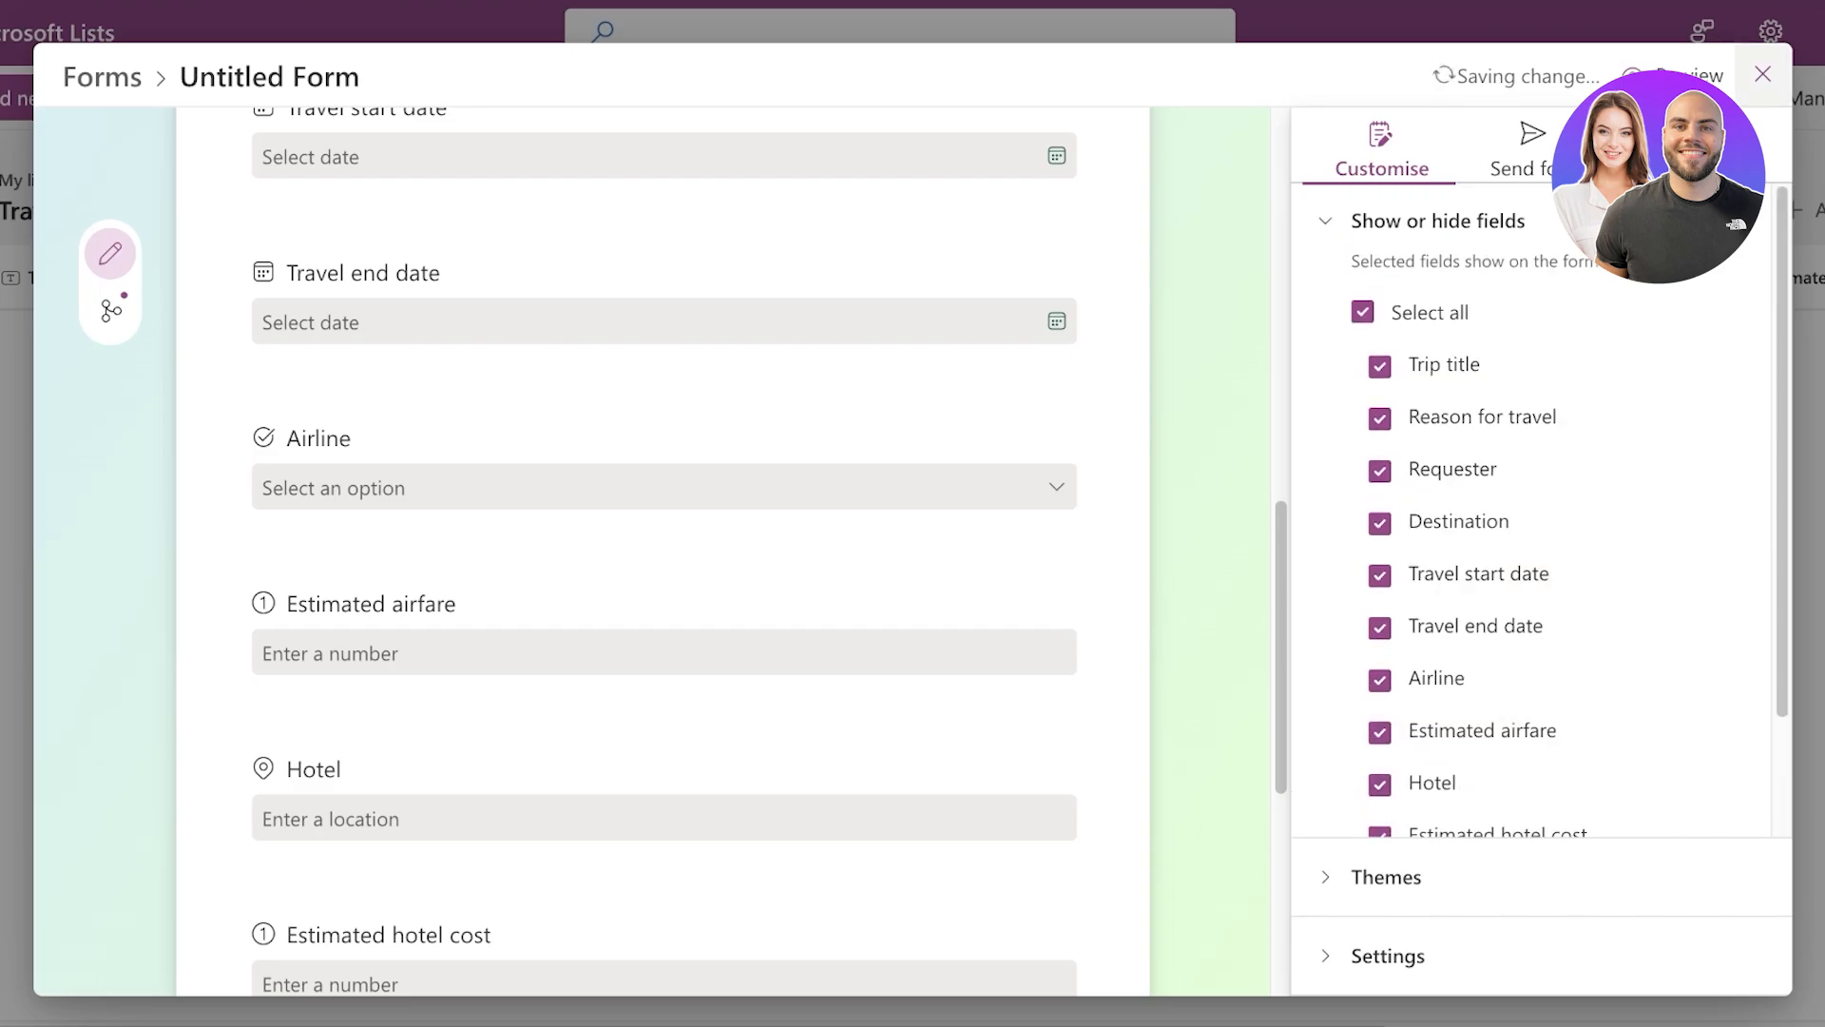
- Examine the form's branching settings, including the Go to destinations offered for Trip title, and return to form editing
{"action": "scroll", "coordinate": [665, 381], "scroll_direction": "up", "scroll_amount": 10}
{"action": "left_click", "coordinate": [111, 310]}
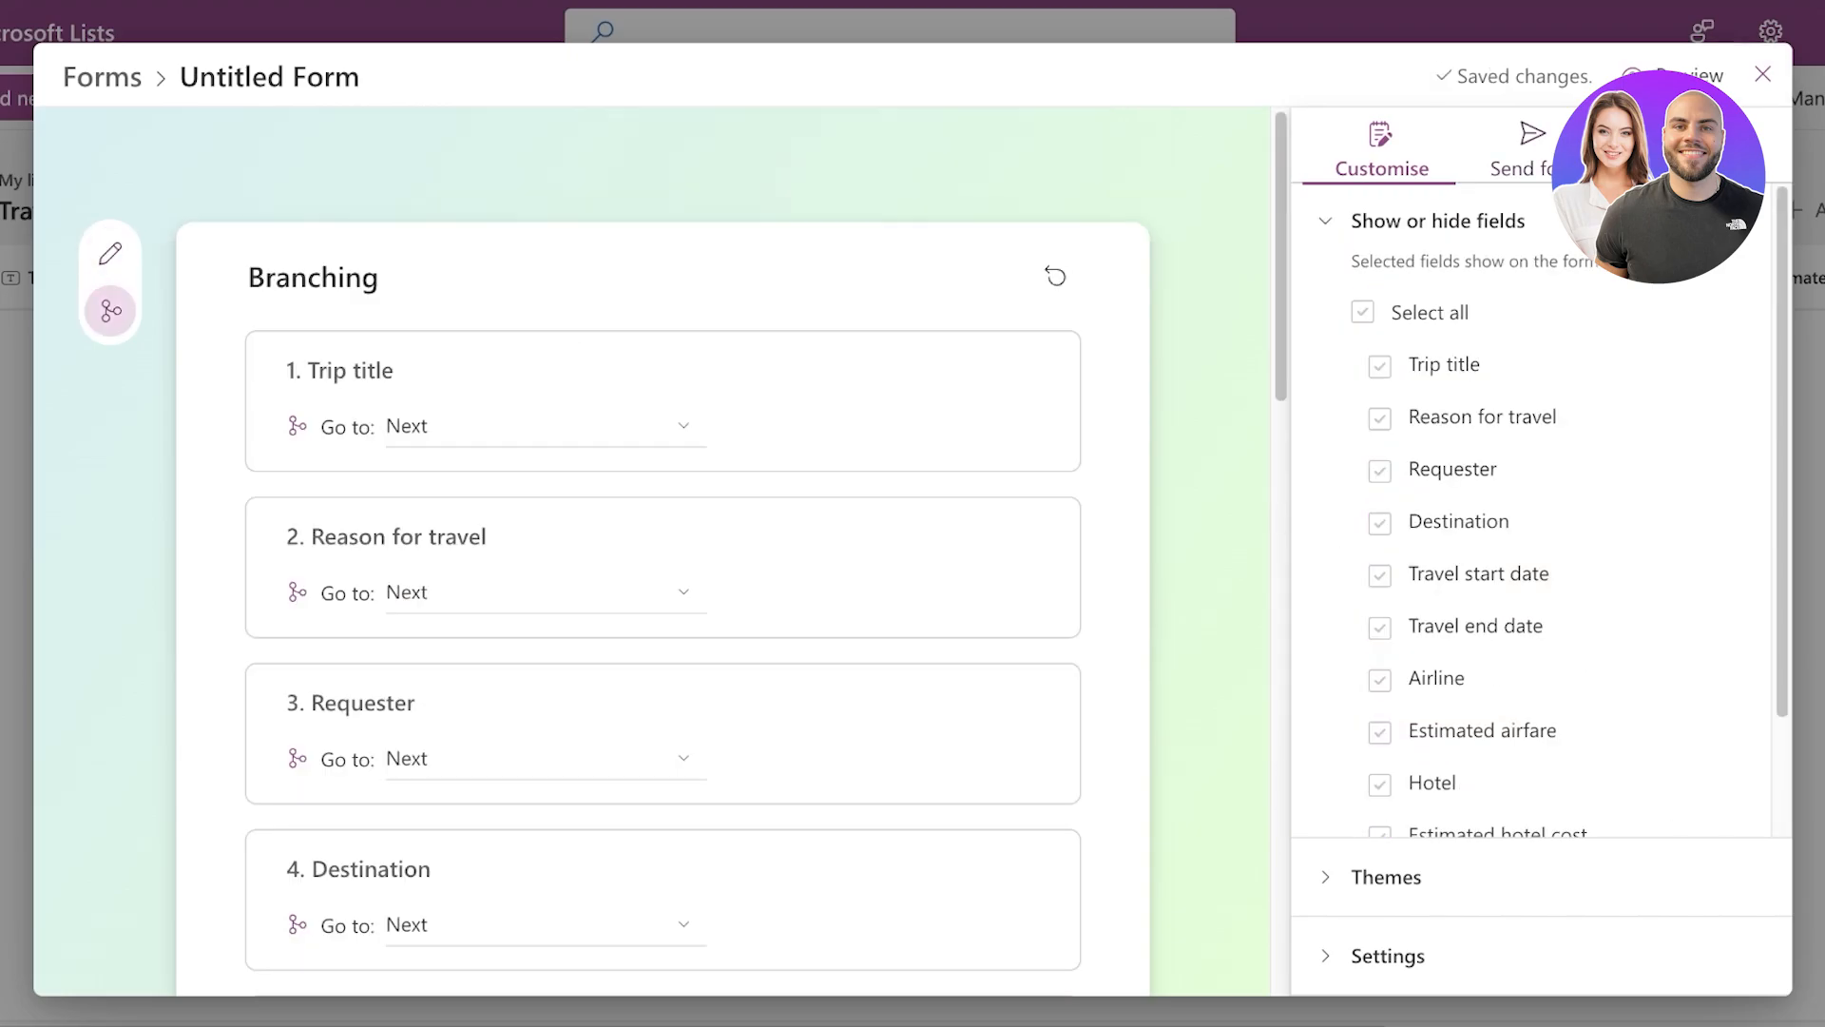
{"action": "left_click", "coordinate": [533, 426]}
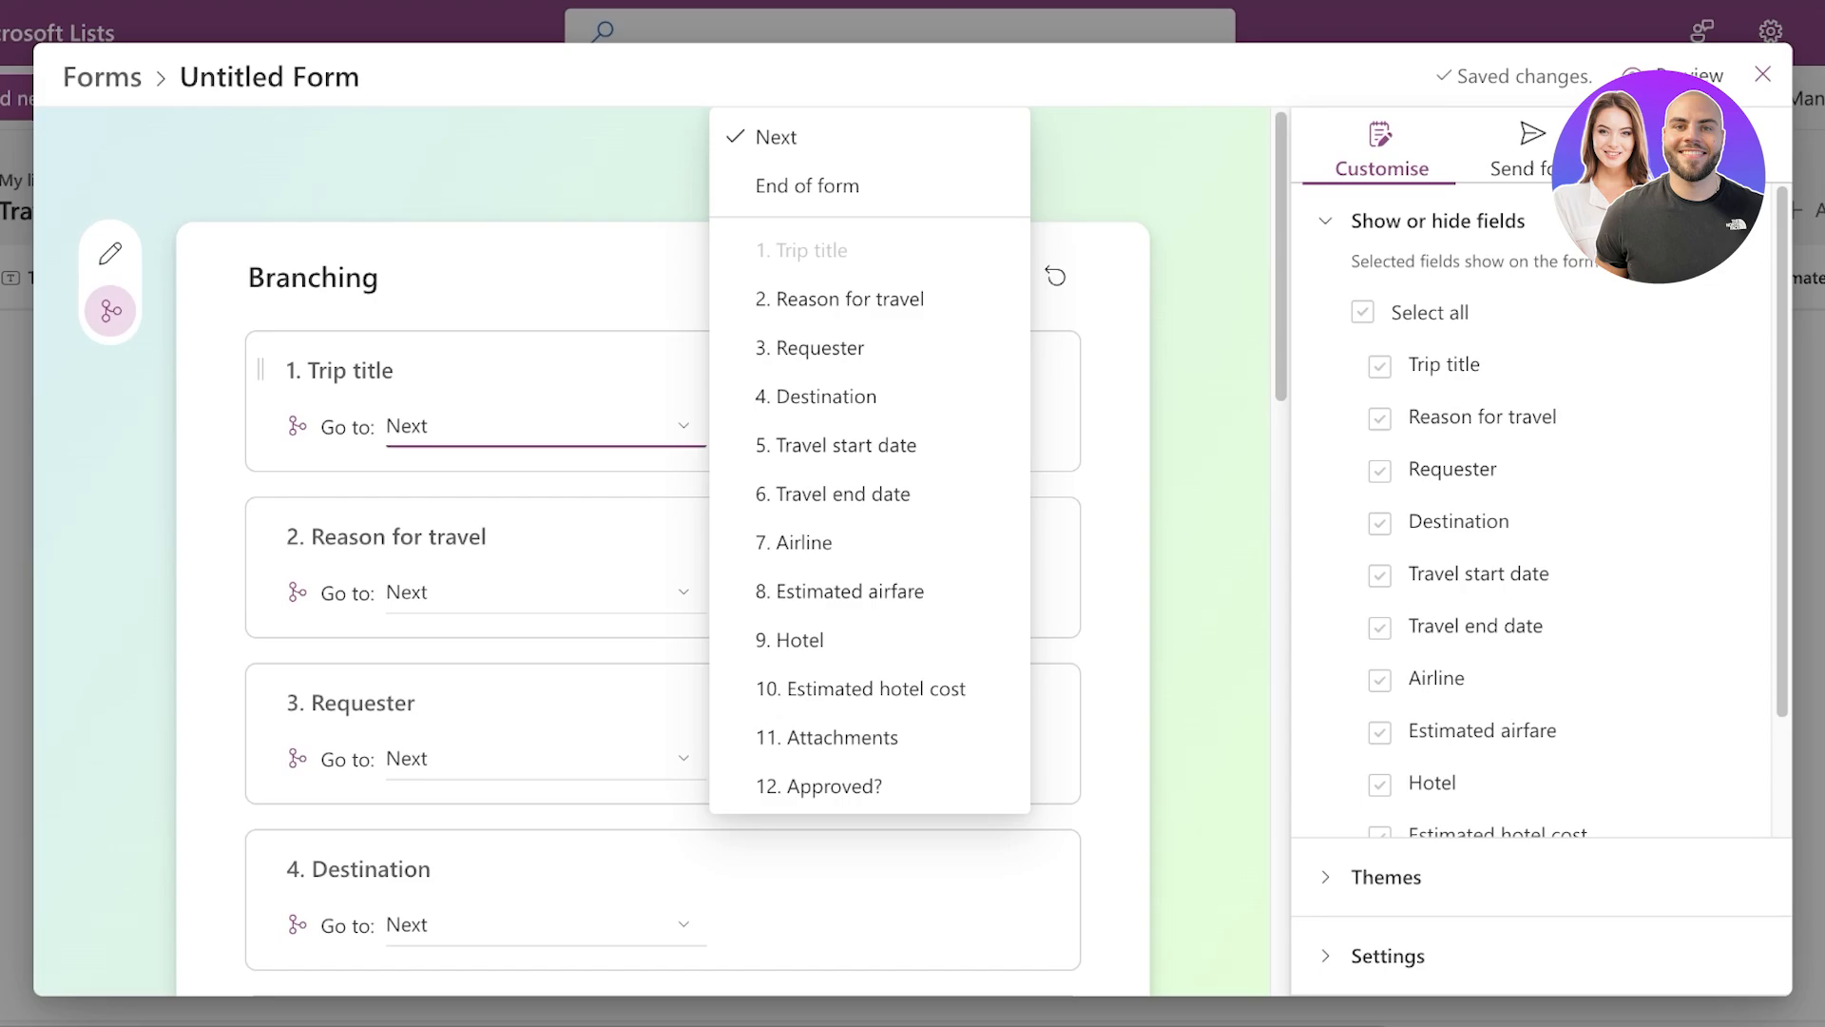
{"action": "left_click", "coordinate": [110, 254]}
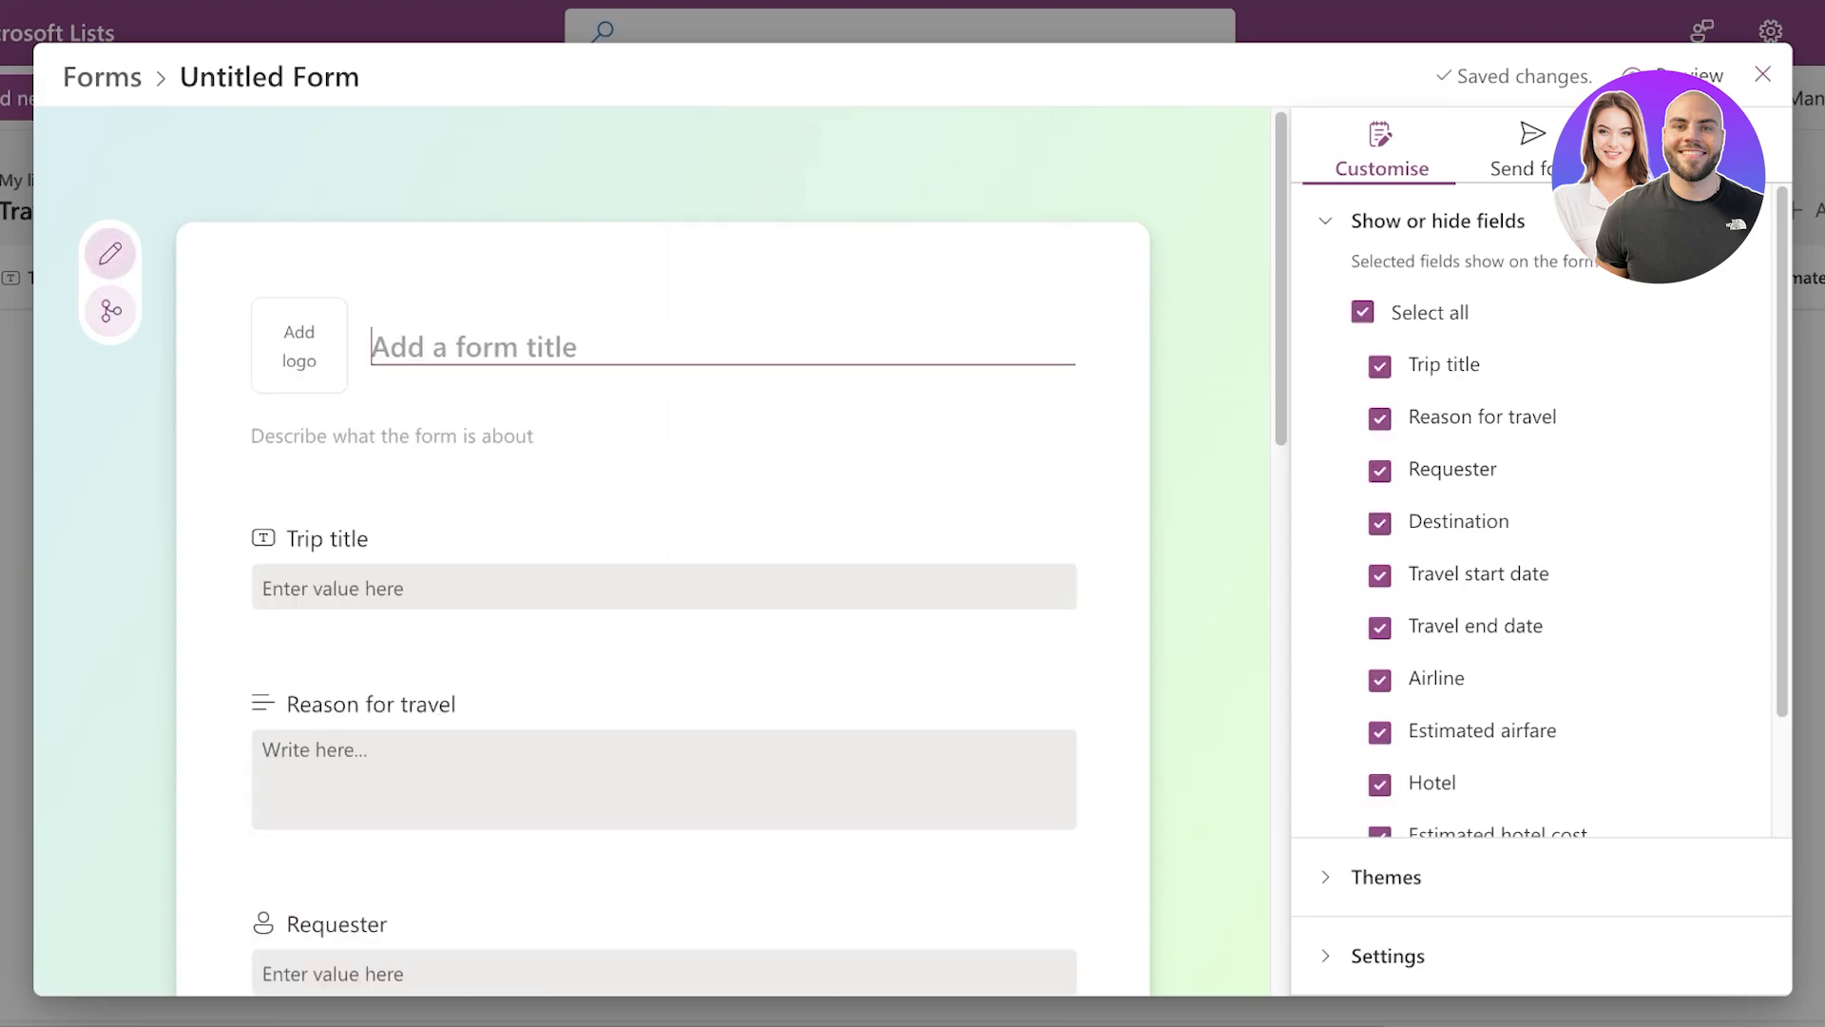
- Set the form's title to "Trip Request"
{"action": "scroll", "coordinate": [666, 514], "scroll_direction": "down", "scroll_amount": 1}
{"action": "scroll", "coordinate": [666, 513], "scroll_direction": "down", "scroll_amount": 3}
{"action": "scroll", "coordinate": [666, 514], "scroll_direction": "up", "scroll_amount": 4}
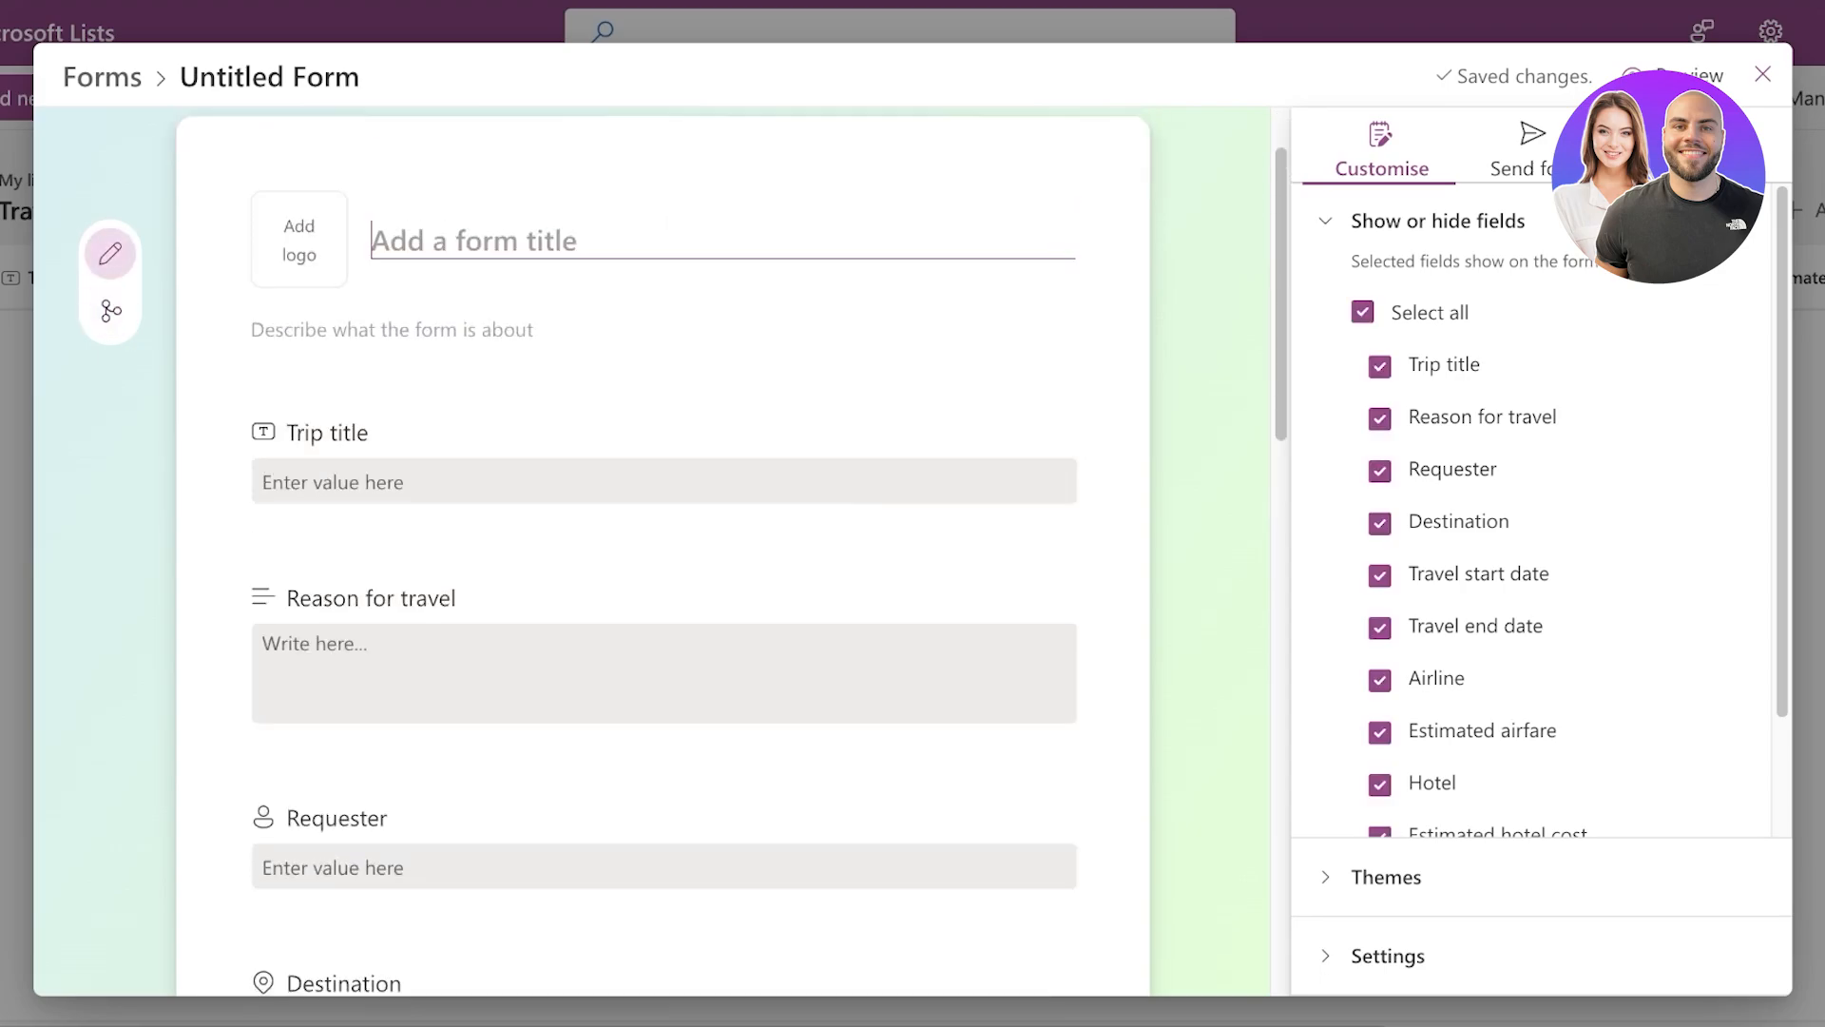
{"action": "type", "text": "S"}
{"action": "key", "text": "BackSpace"}
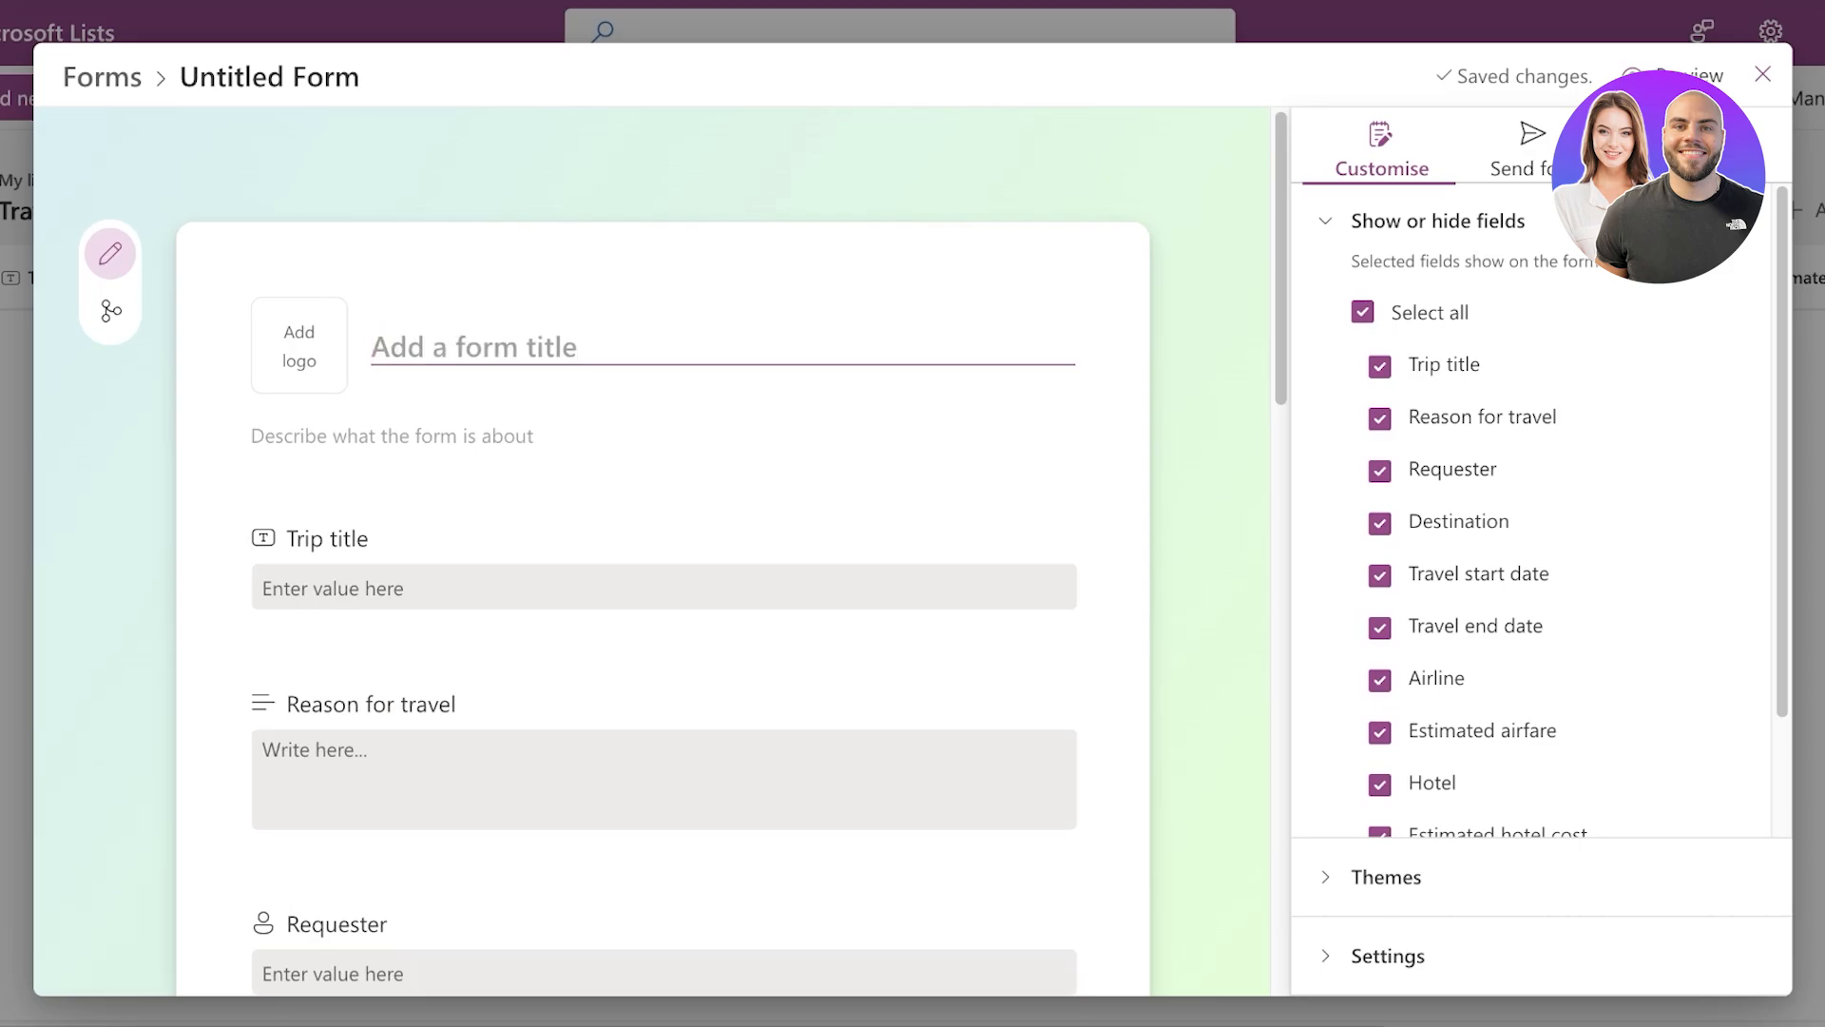
{"action": "type", "text": "Trip Request"}
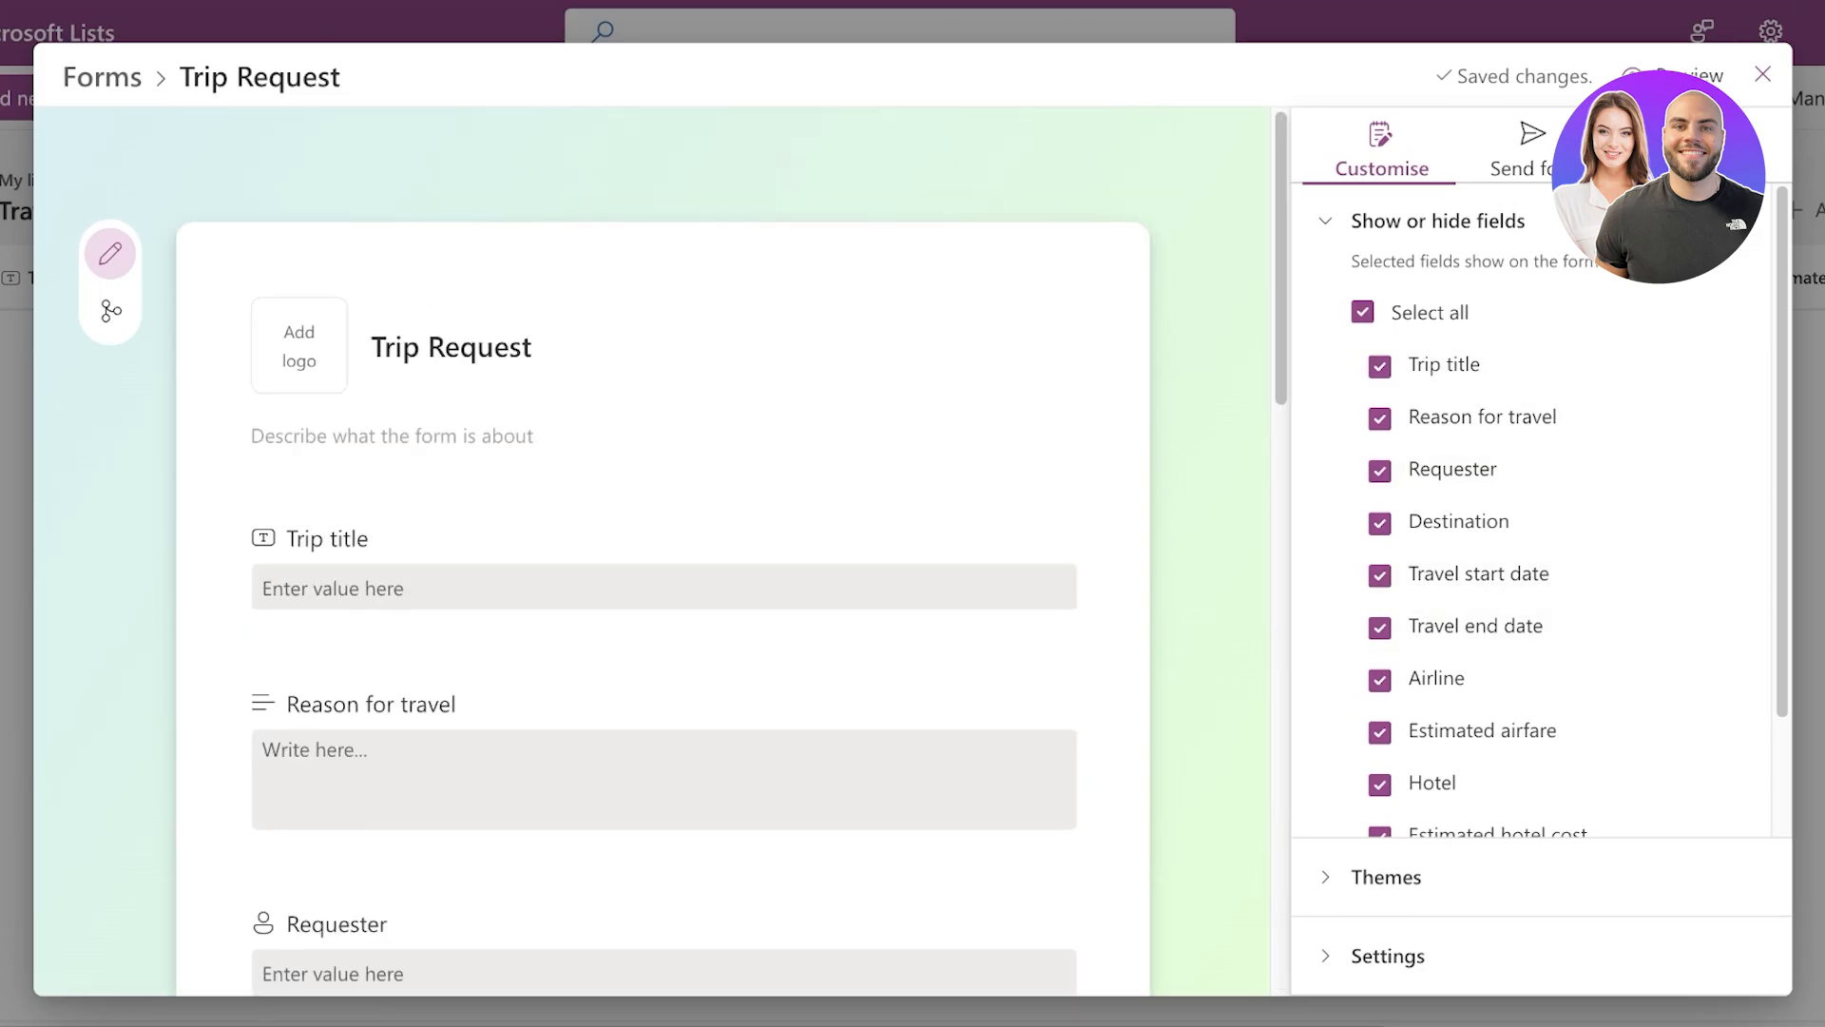
- Examine the Trip title field's editing options and the field types available for a new field, and close the form
{"action": "scroll", "coordinate": [664, 551], "scroll_direction": "down", "scroll_amount": 1}
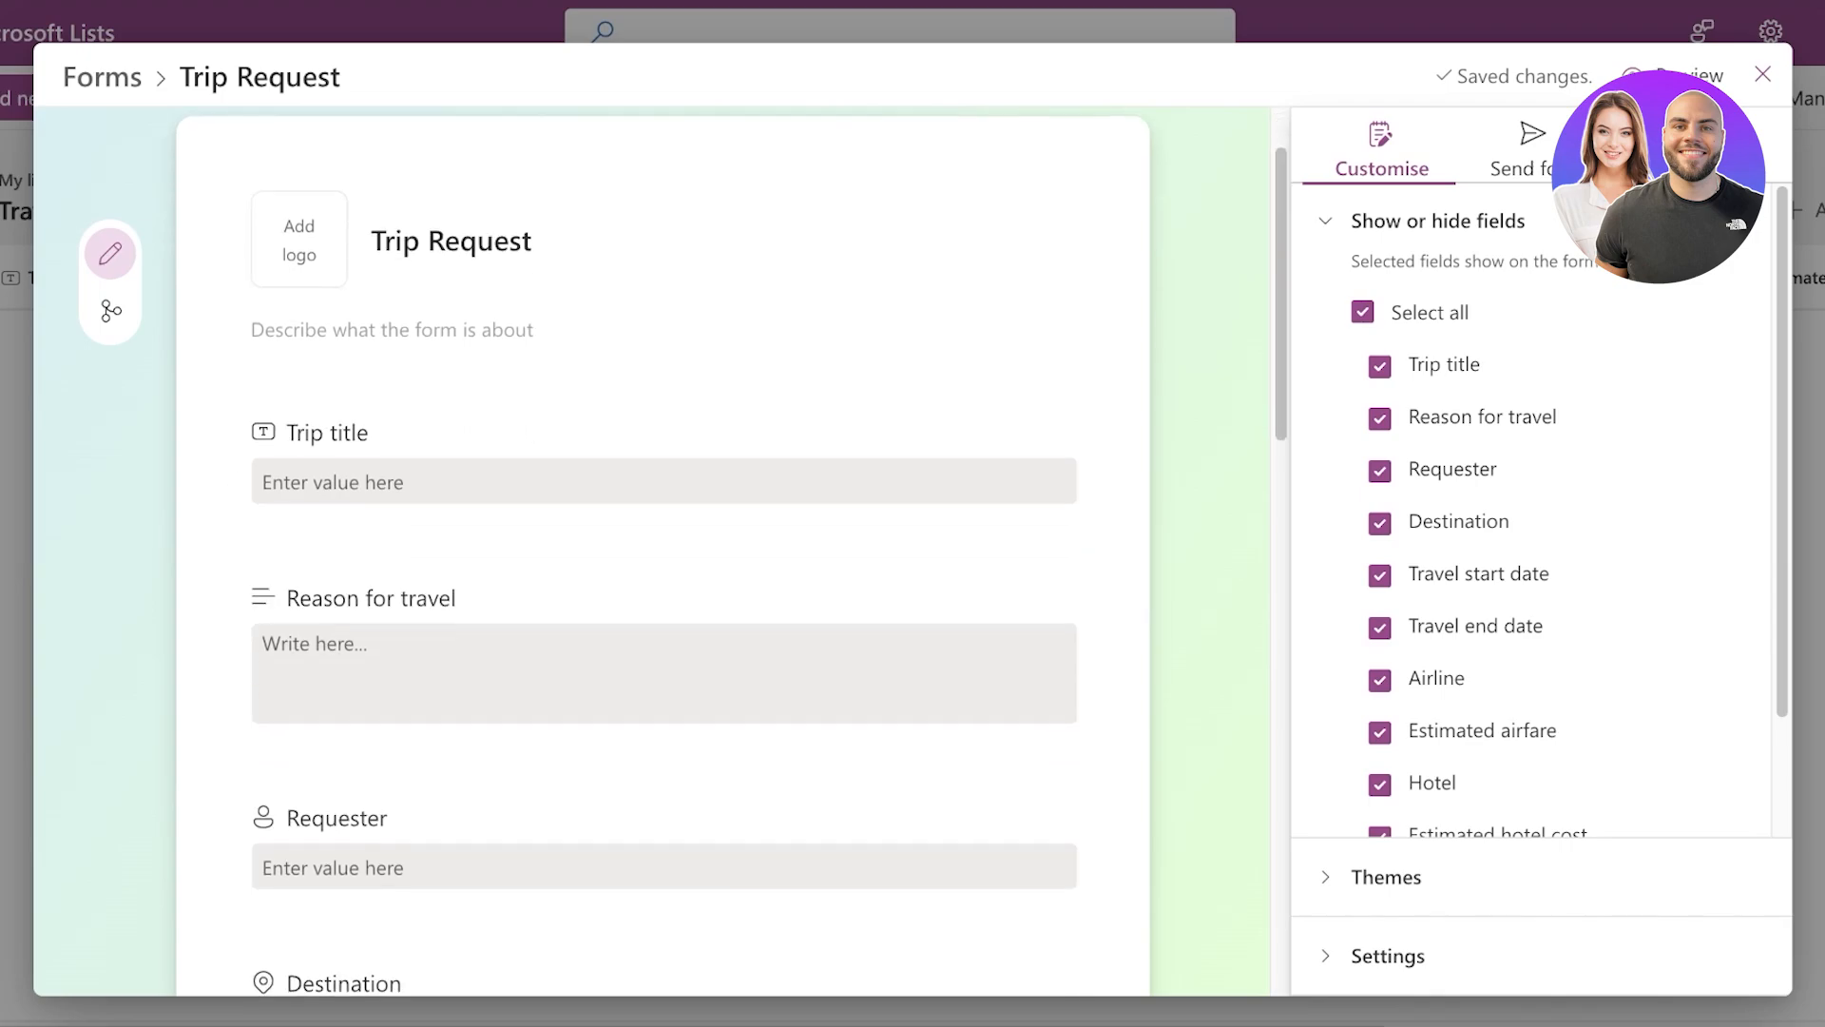
{"action": "left_click", "coordinate": [663, 442]}
{"action": "left_click", "coordinate": [723, 313]}
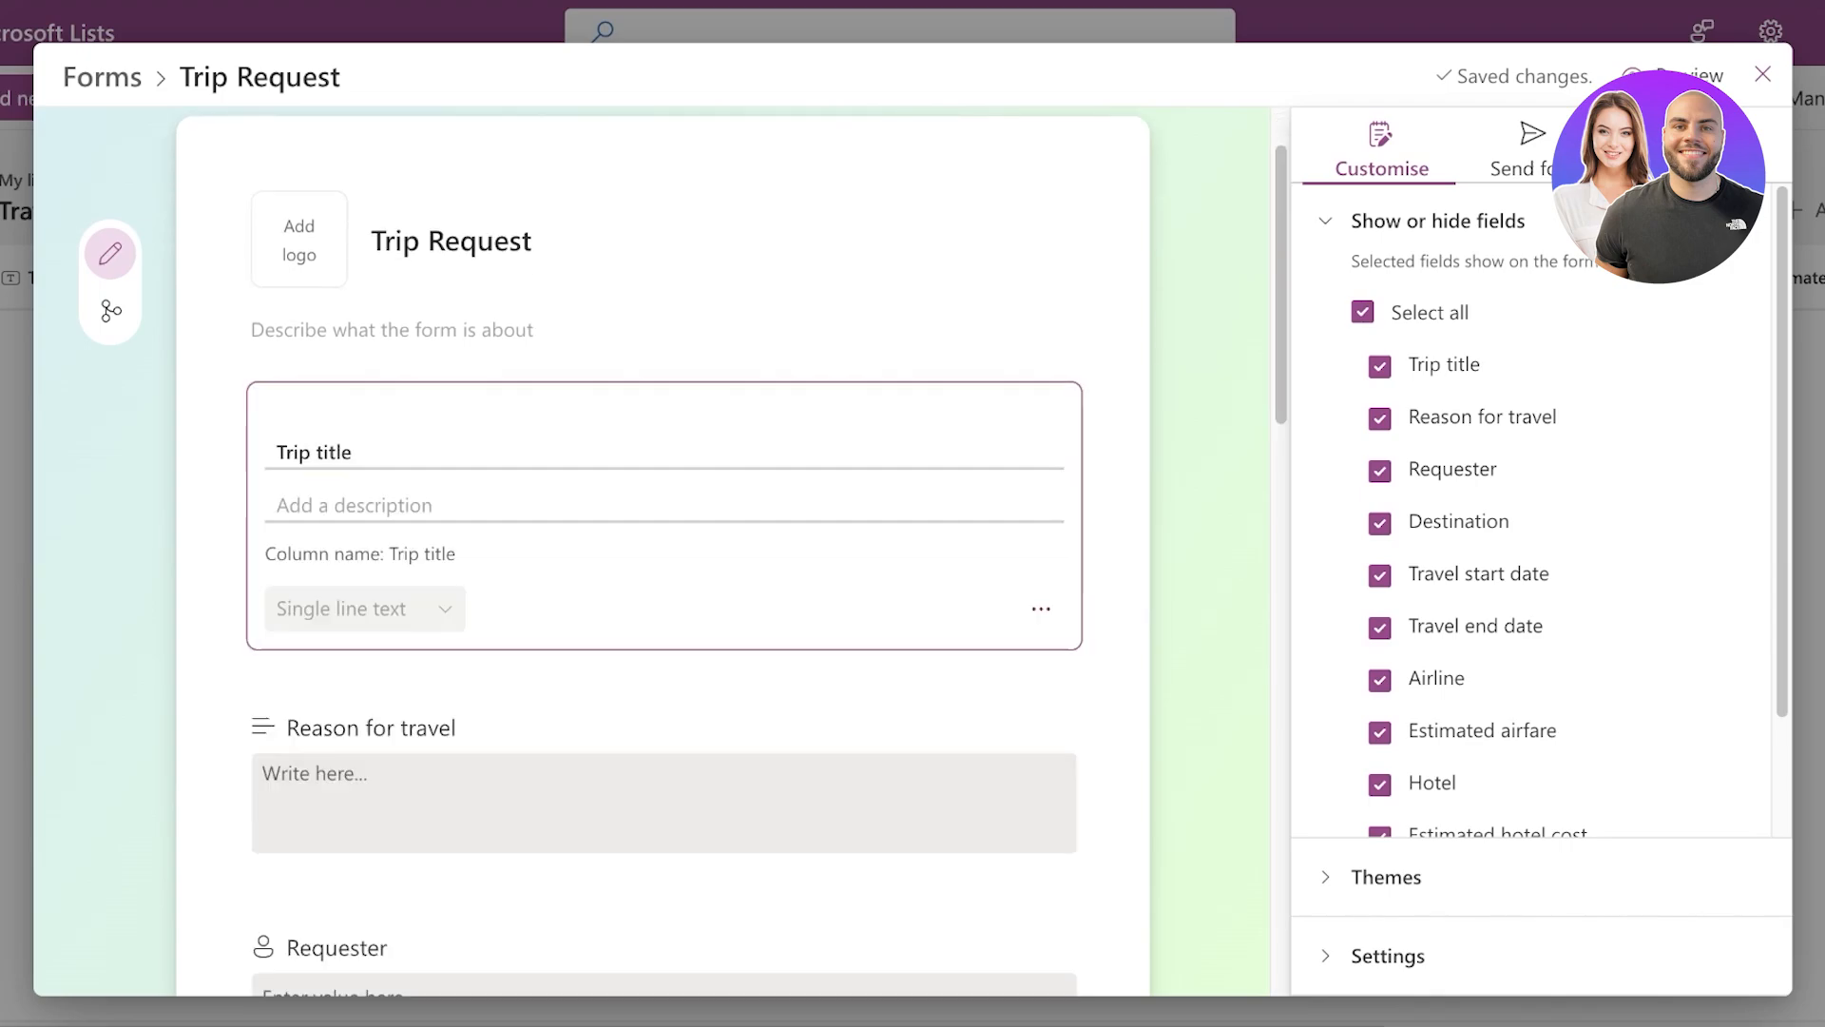
{"action": "scroll", "coordinate": [663, 361], "scroll_direction": "down", "scroll_amount": 15}
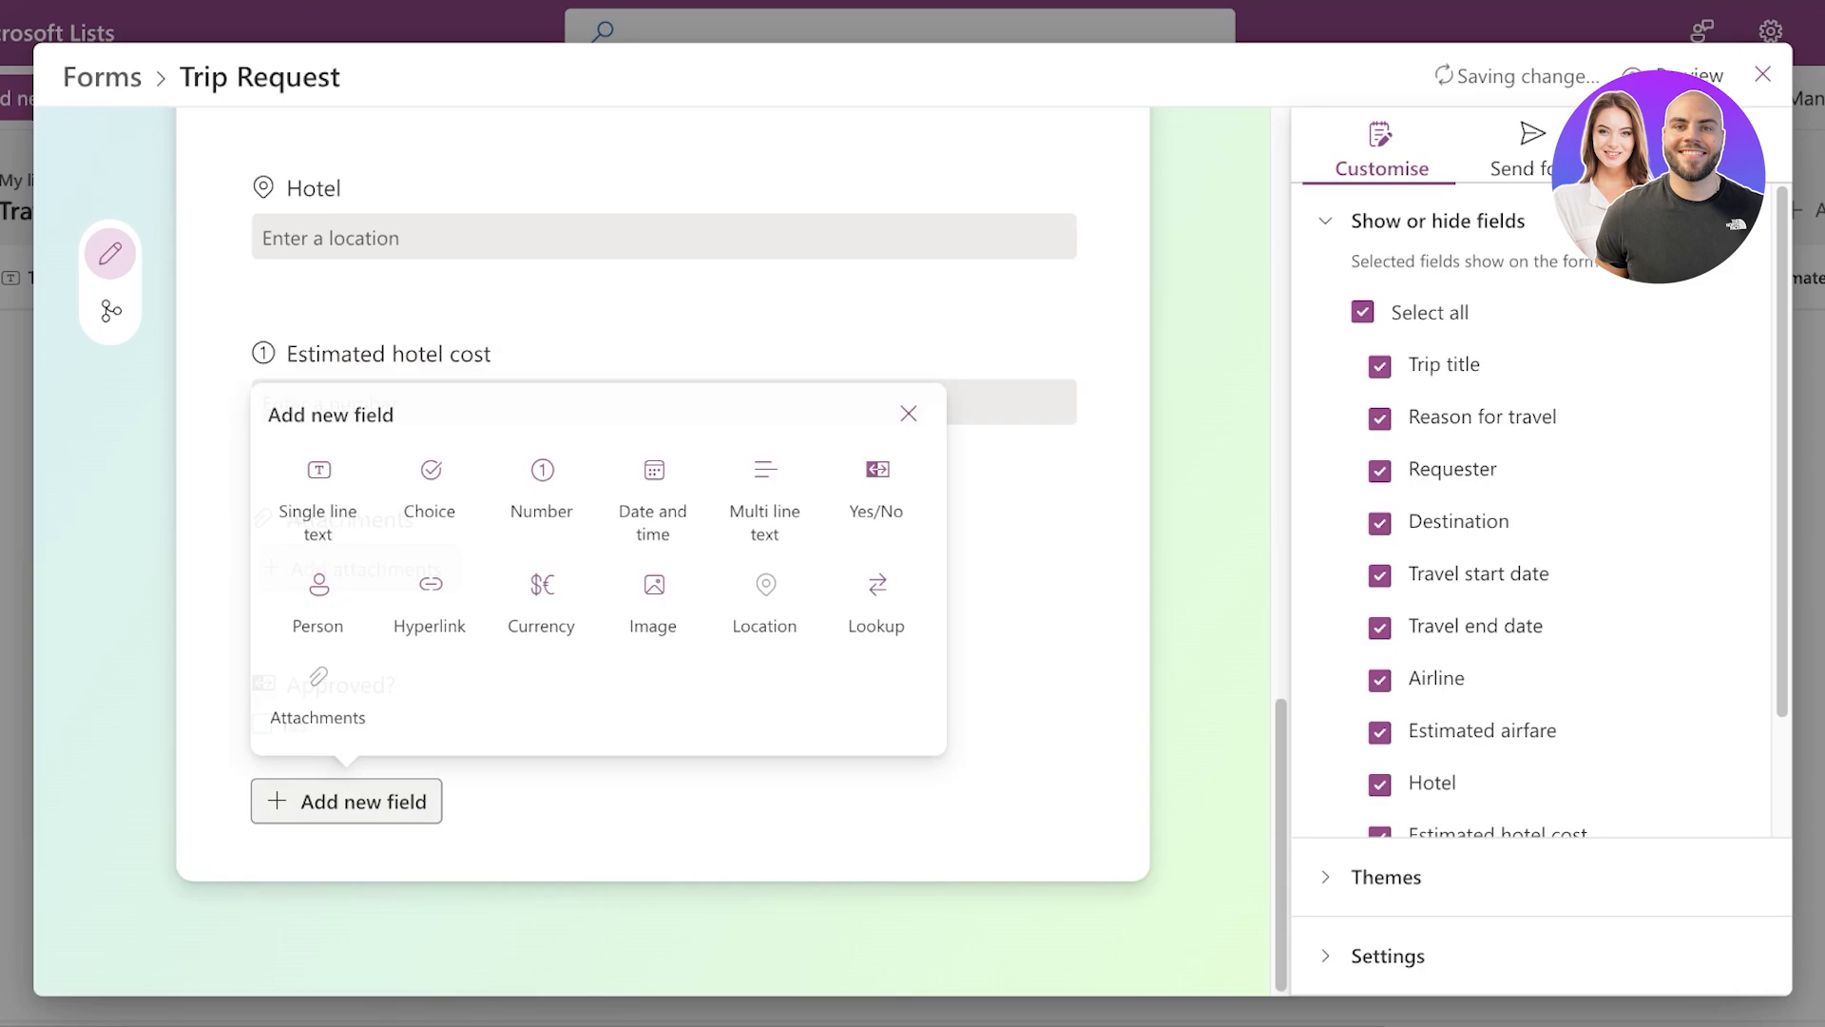
{"action": "left_click", "coordinate": [346, 800]}
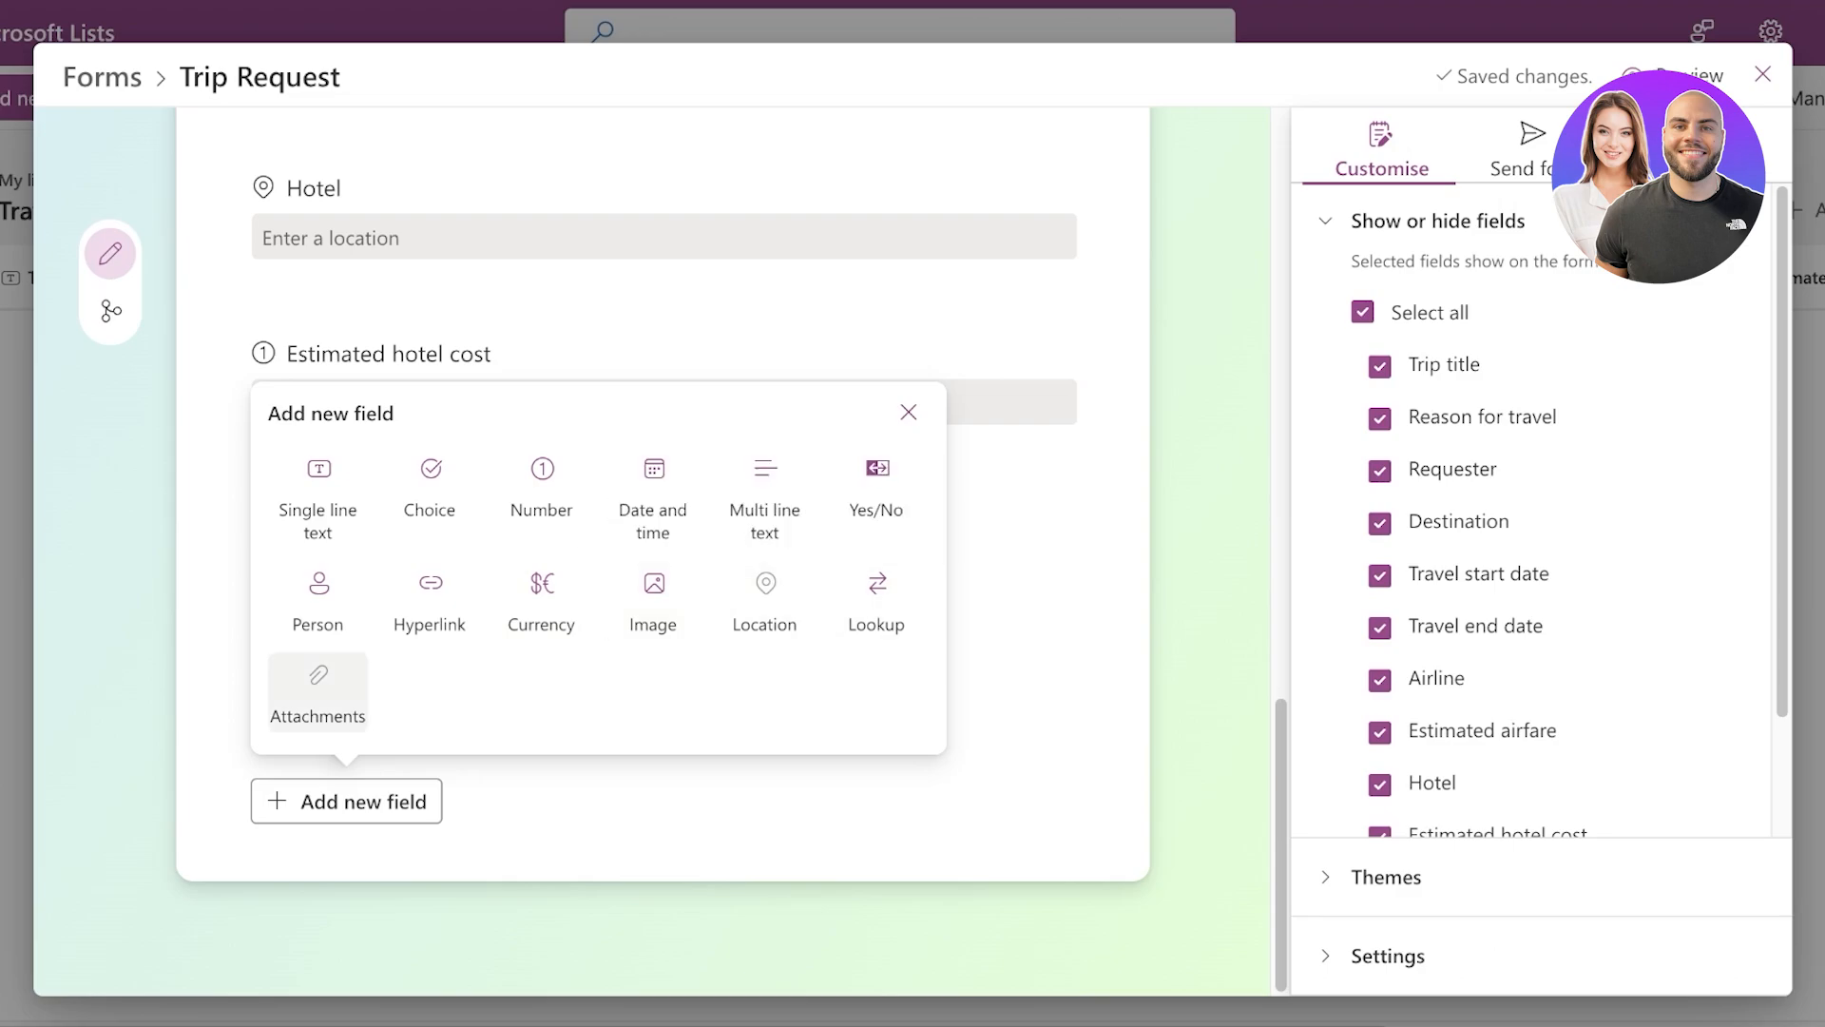
{"action": "left_click", "coordinate": [317, 689]}
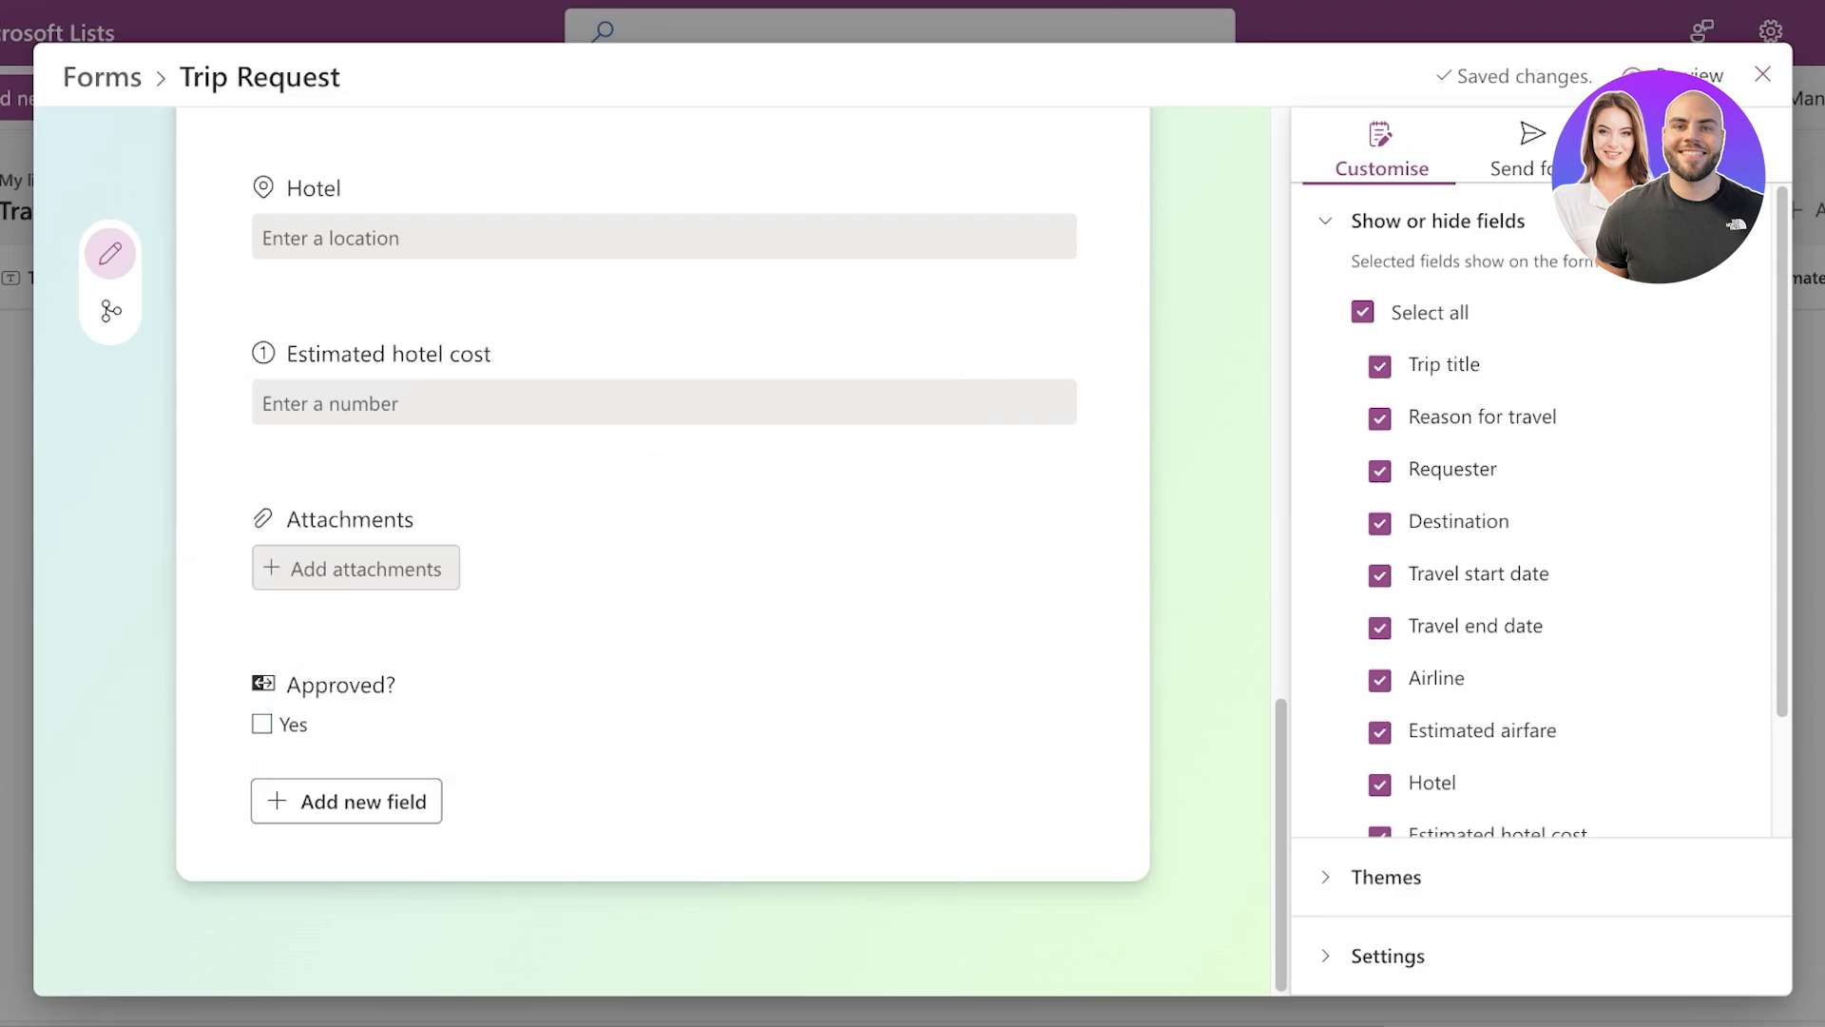
{"action": "left_click", "coordinate": [346, 800]}
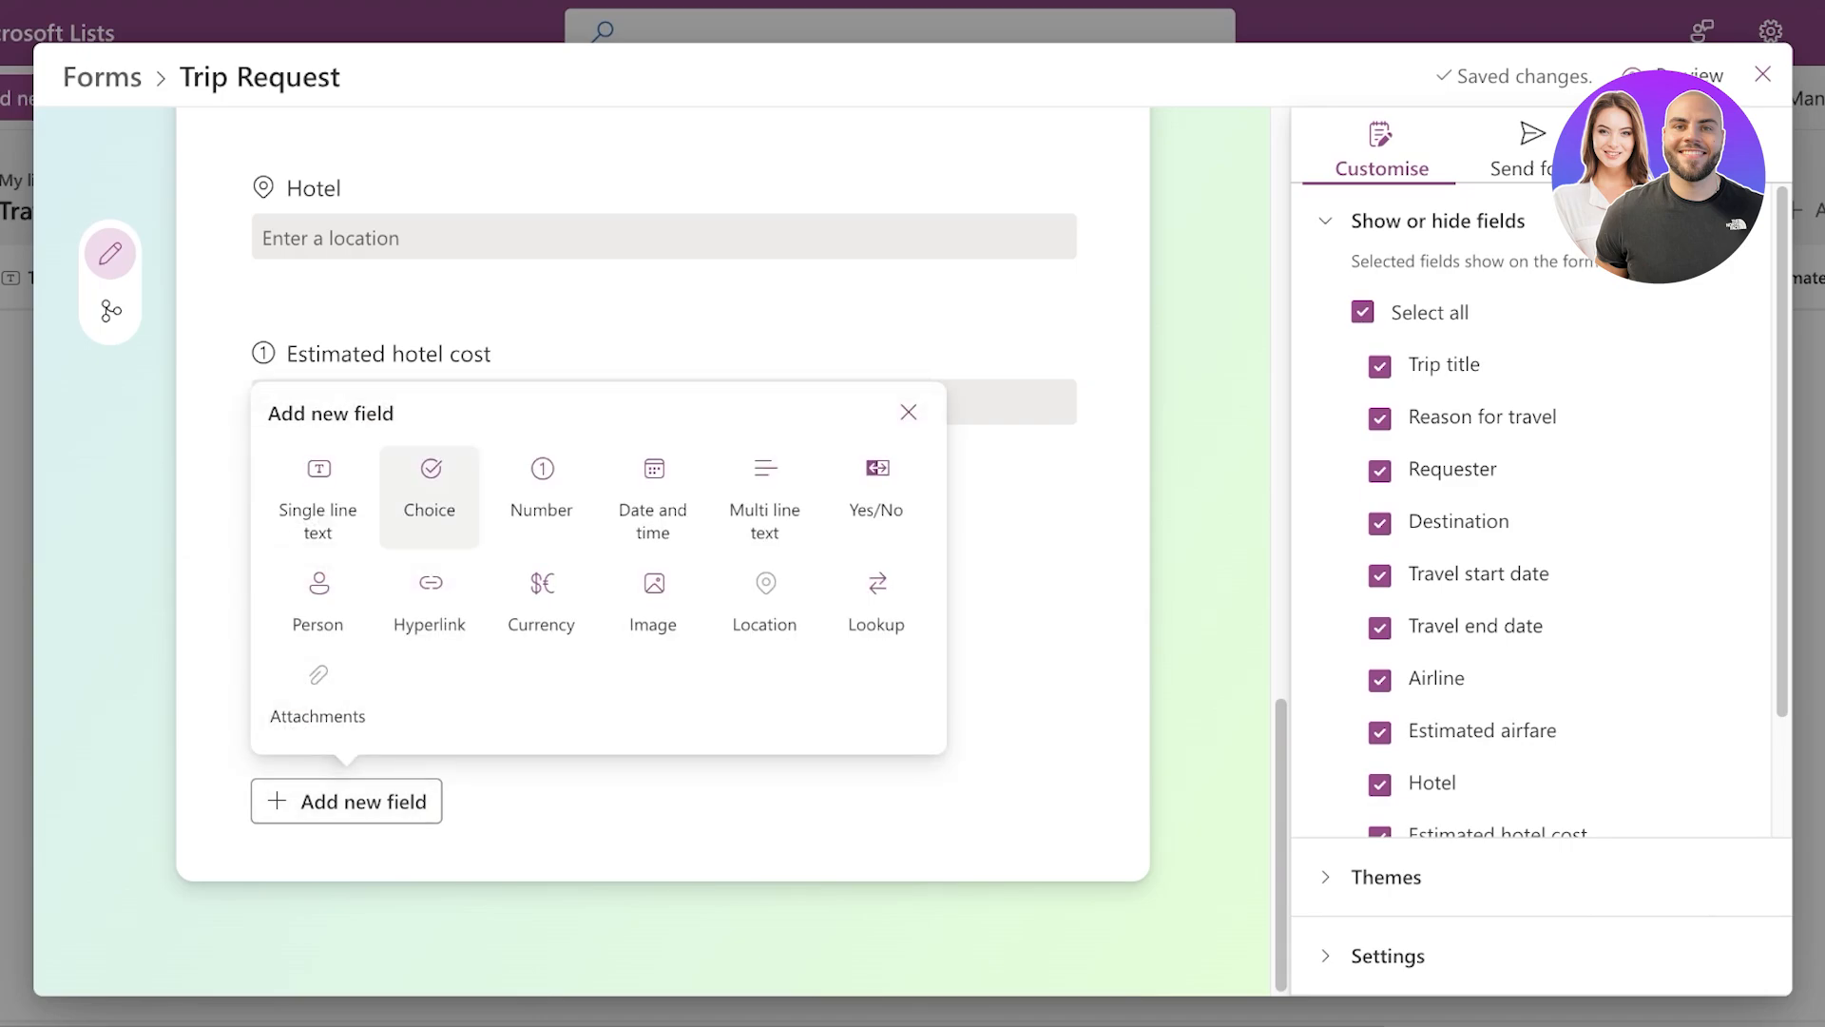
{"action": "left_click", "coordinate": [877, 485]}
{"action": "left_click", "coordinate": [1764, 75]}
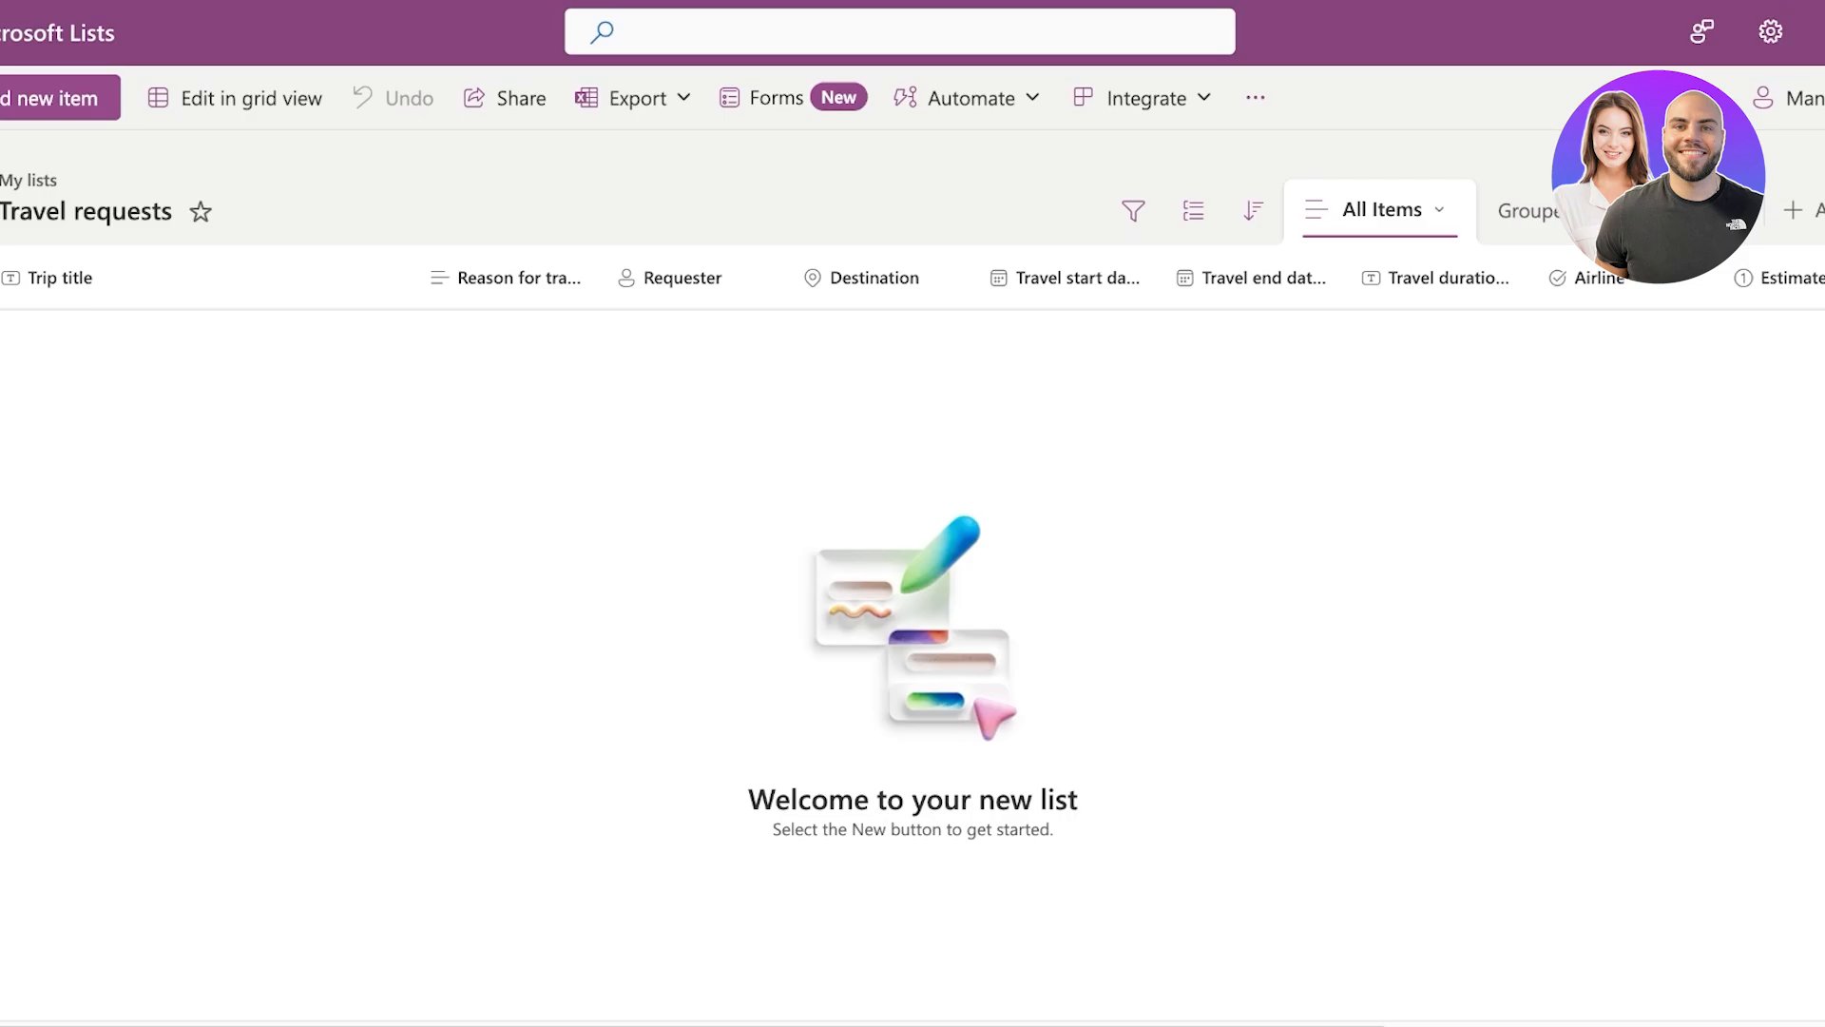
- Return to the Lists home page and create a blank list named "Lianna Marketing Ideas" saved to My lists
{"action": "scroll", "coordinate": [912, 513], "scroll_direction": "left", "scroll_amount": 1}
{"action": "left_click", "coordinate": [140, 32]}
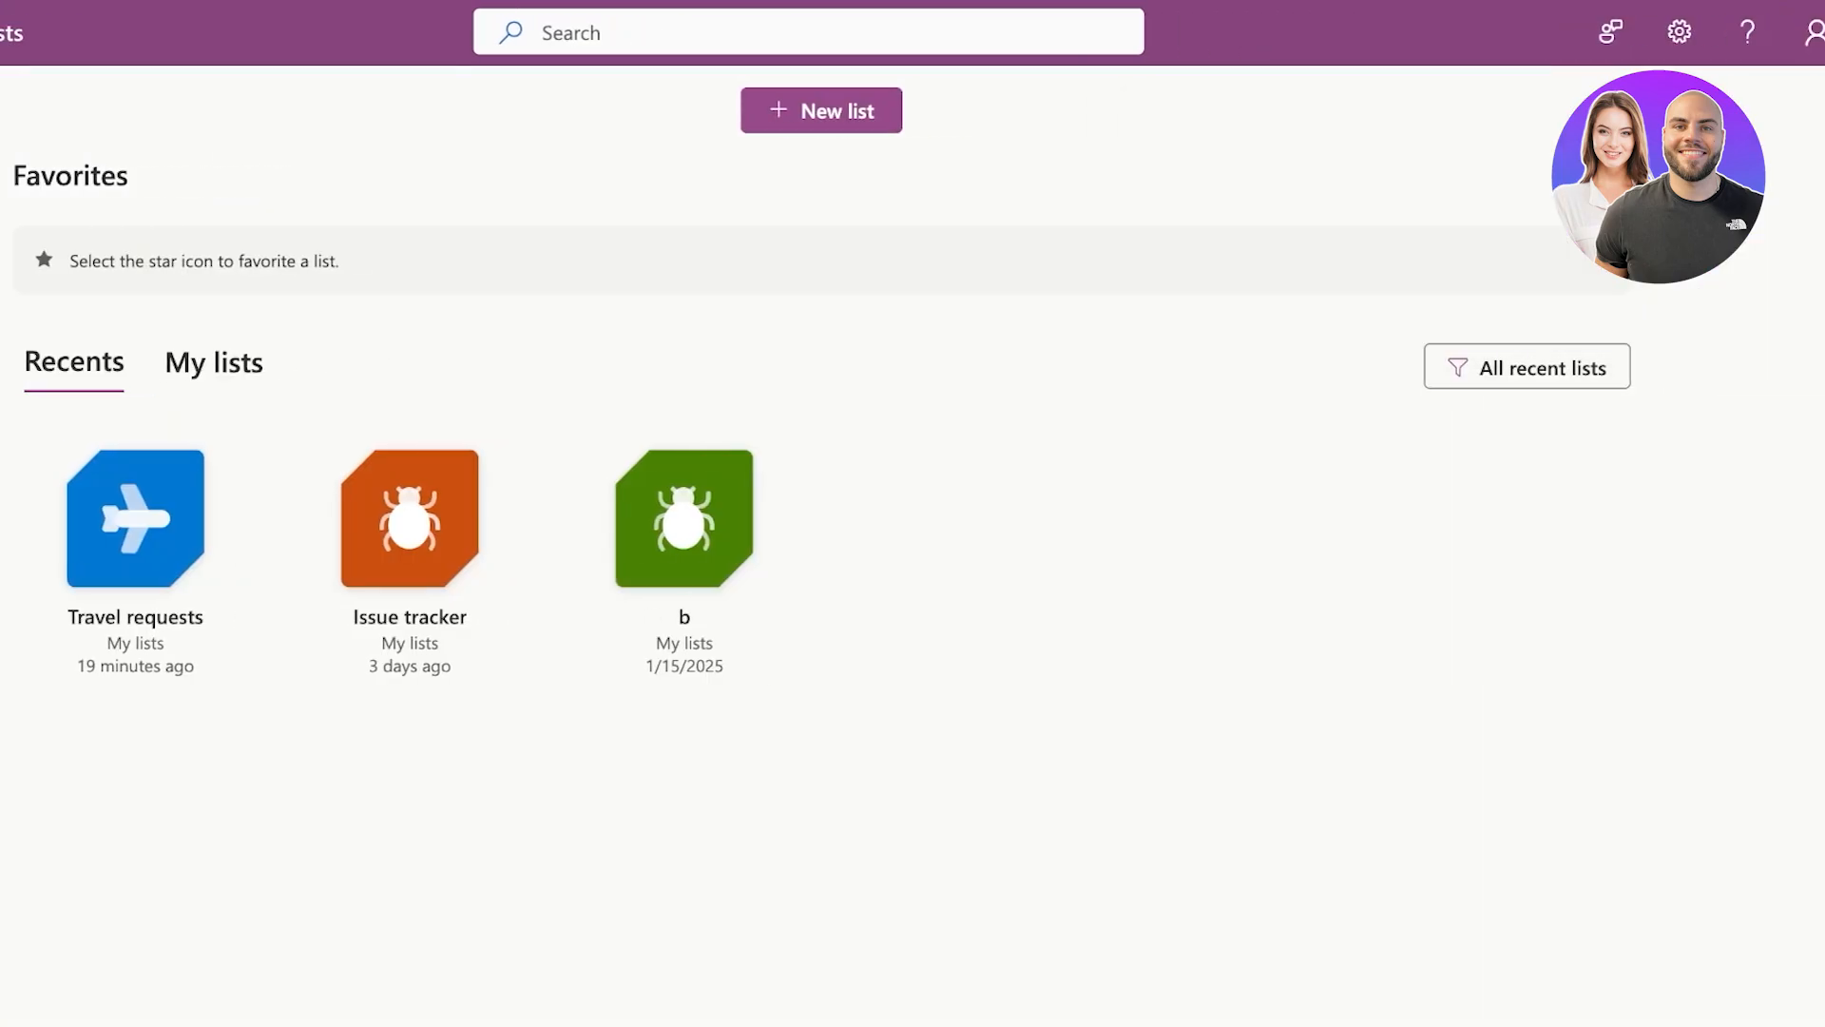
{"action": "left_click", "coordinate": [821, 110]}
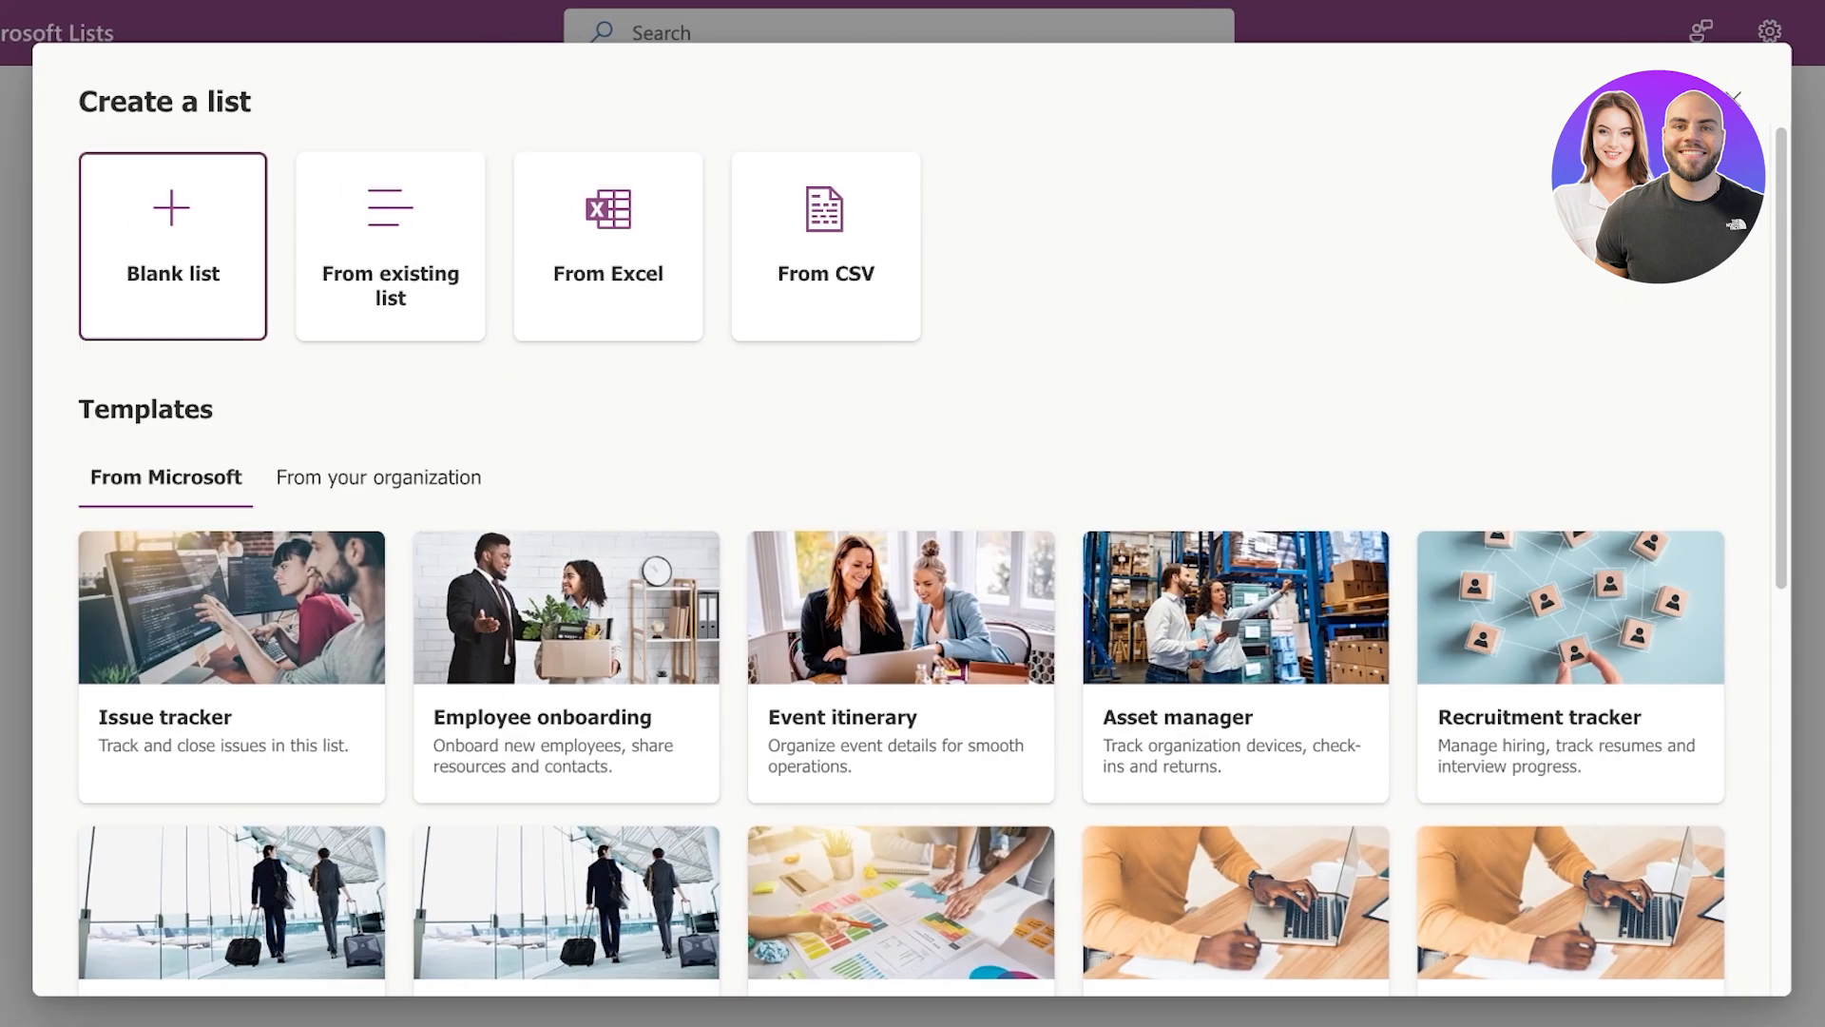
{"action": "left_click", "coordinate": [173, 246]}
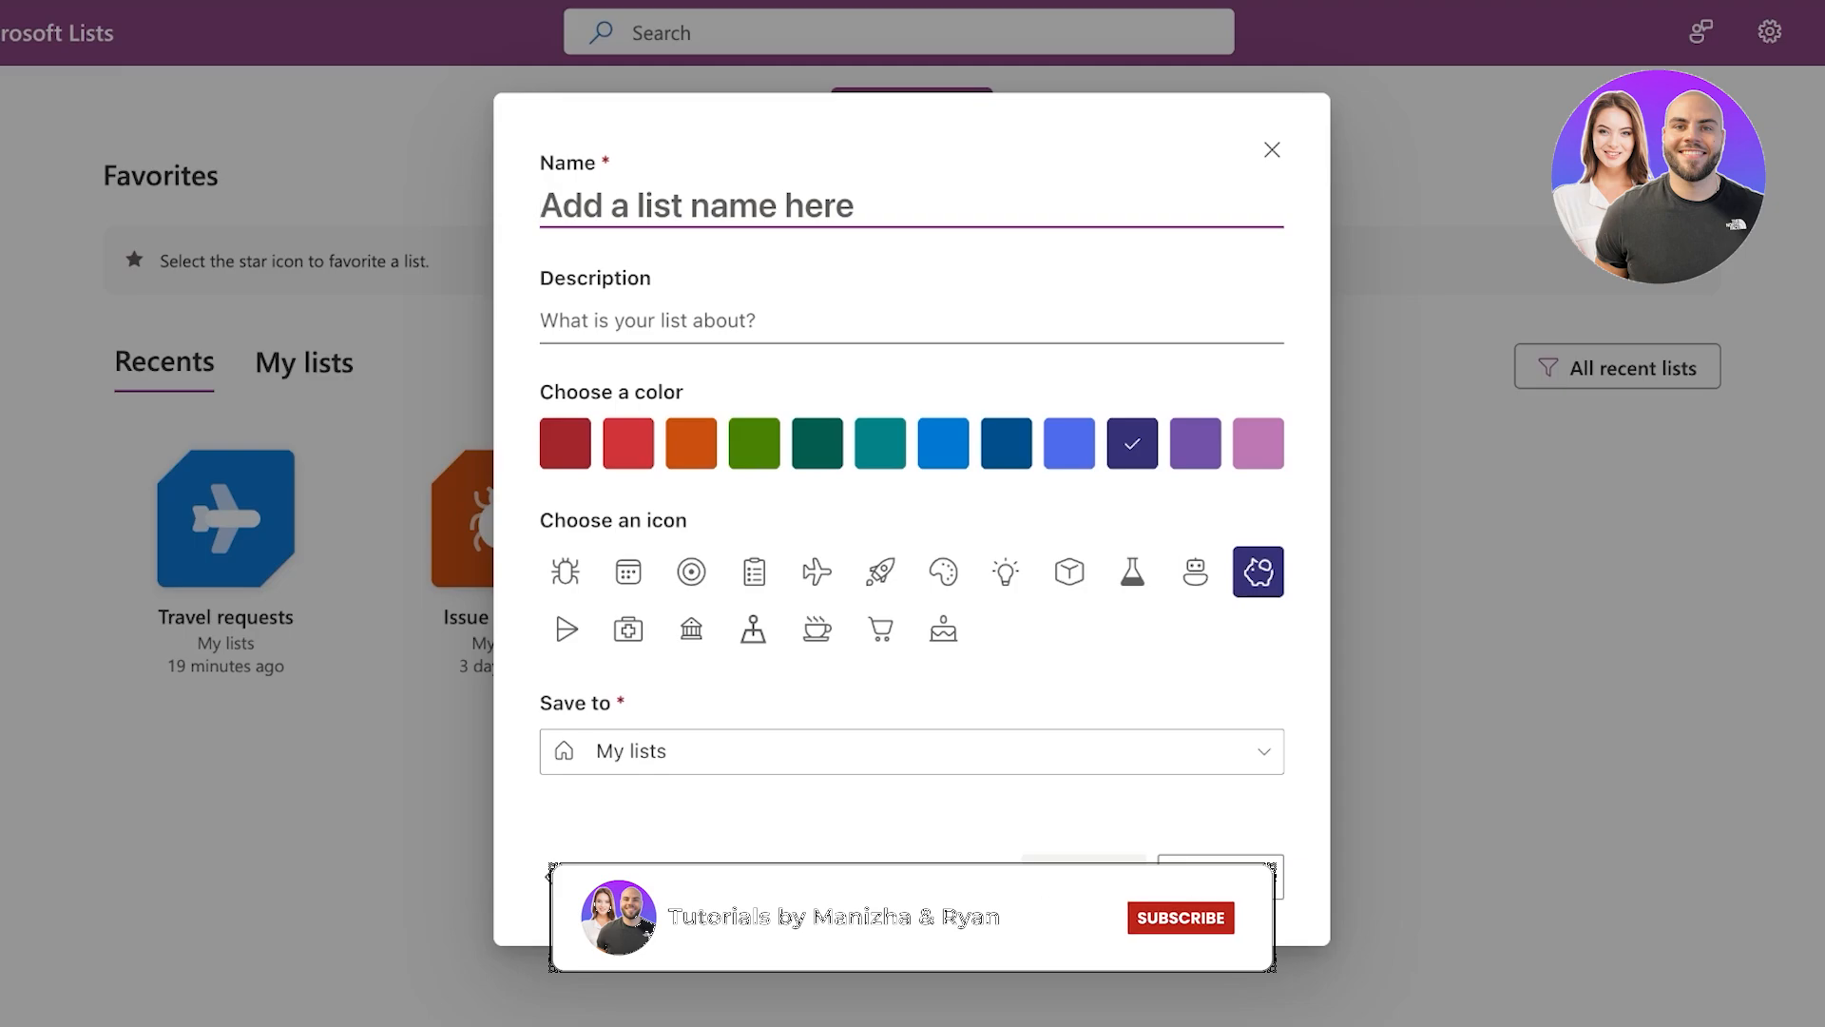
{"action": "type", "text": "Lianna Marketing"}
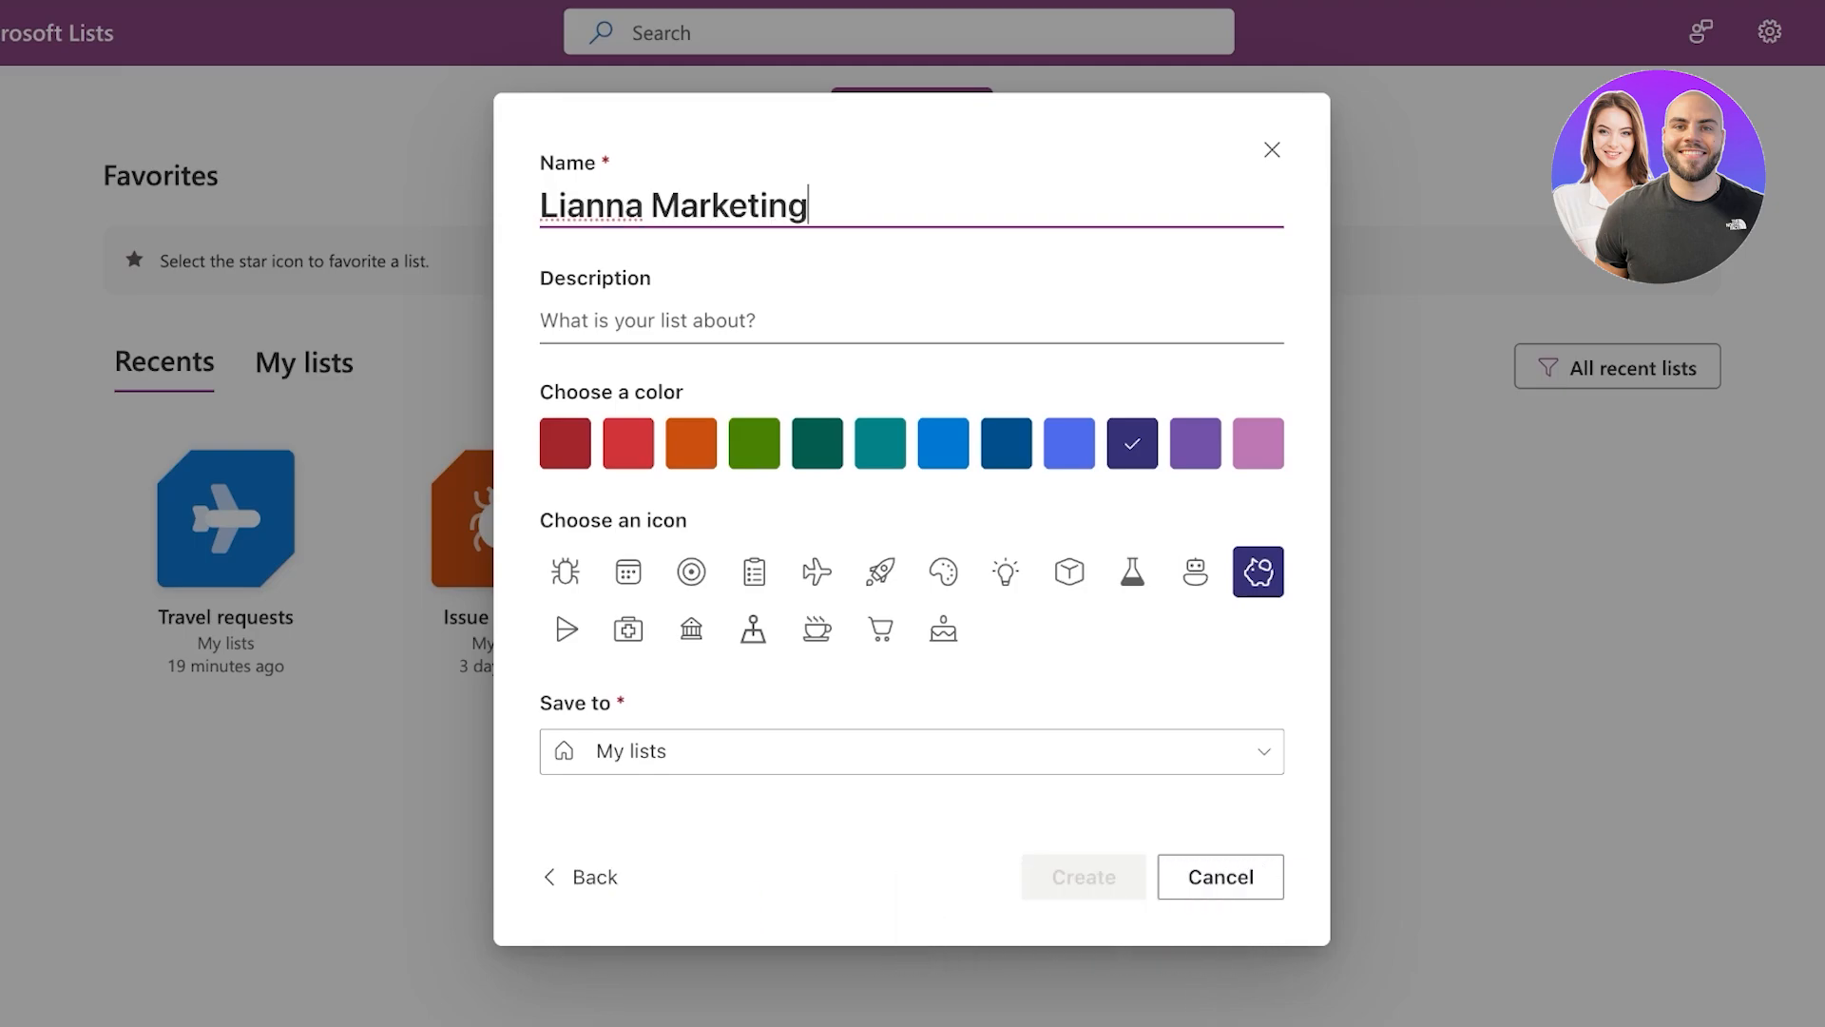
{"action": "type", "text": " Ideas"}
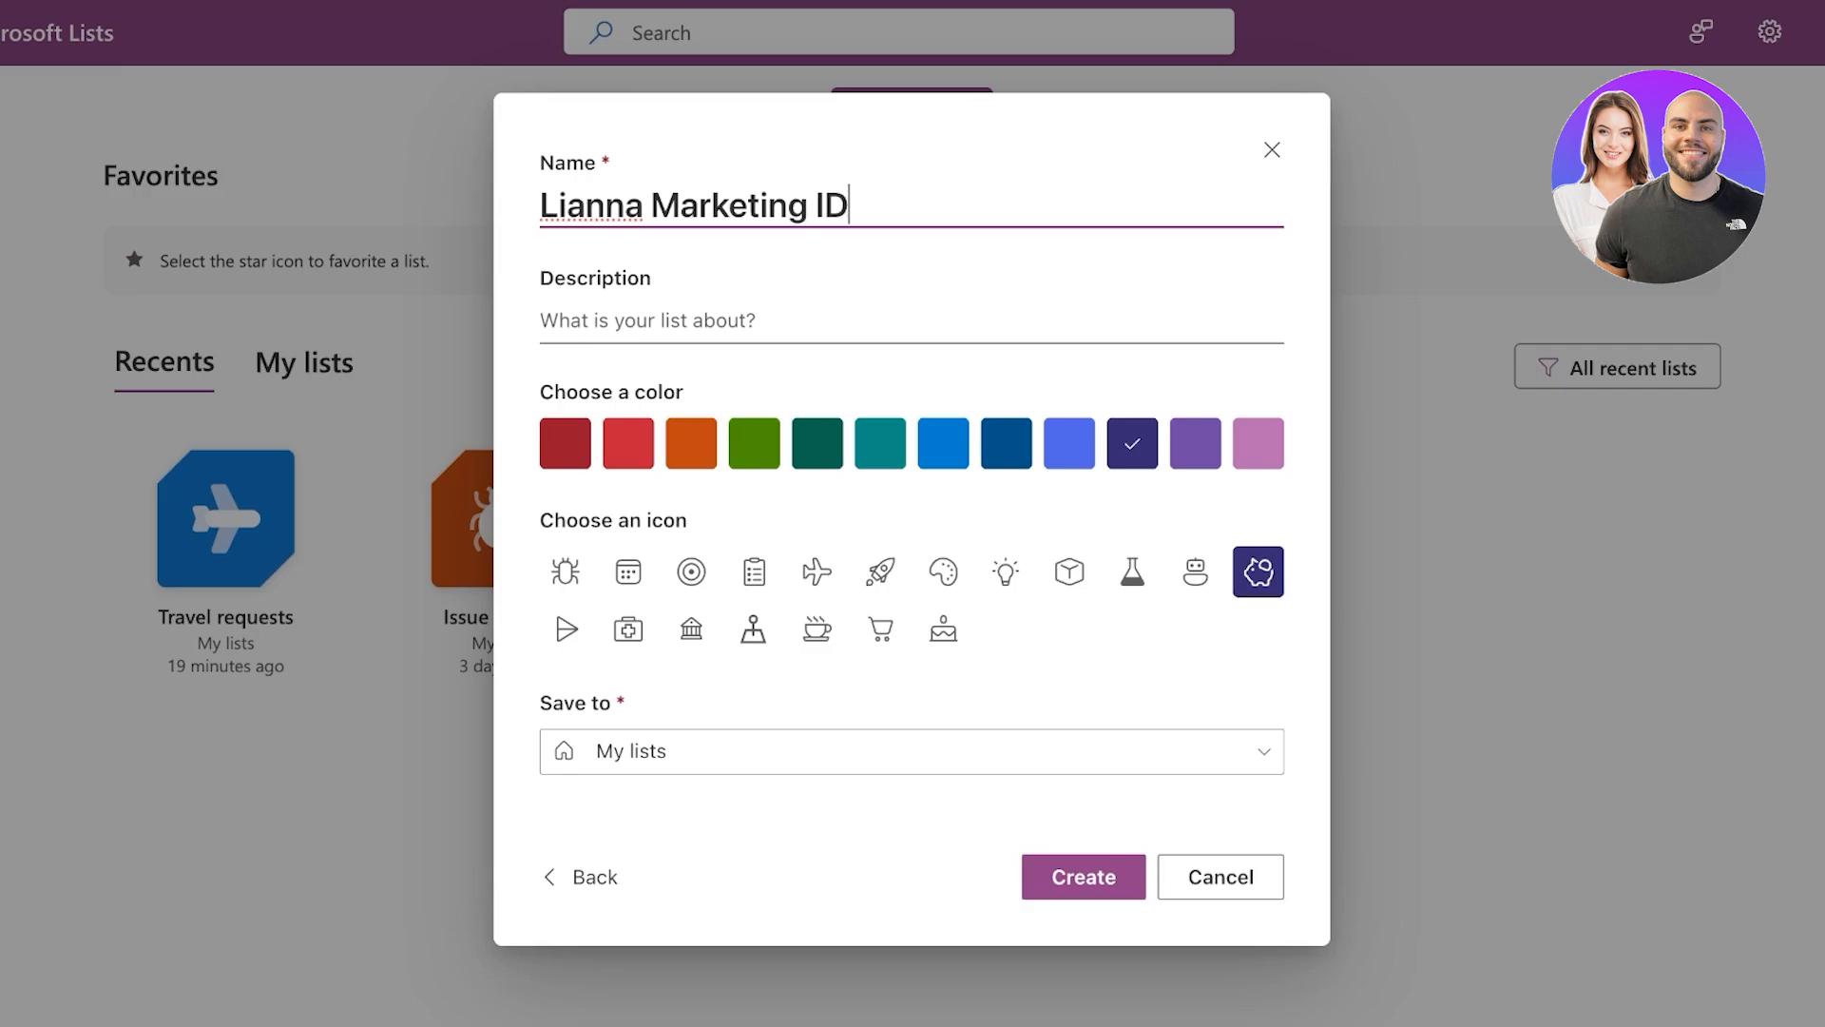
{"action": "left_click", "coordinate": [1083, 877]}
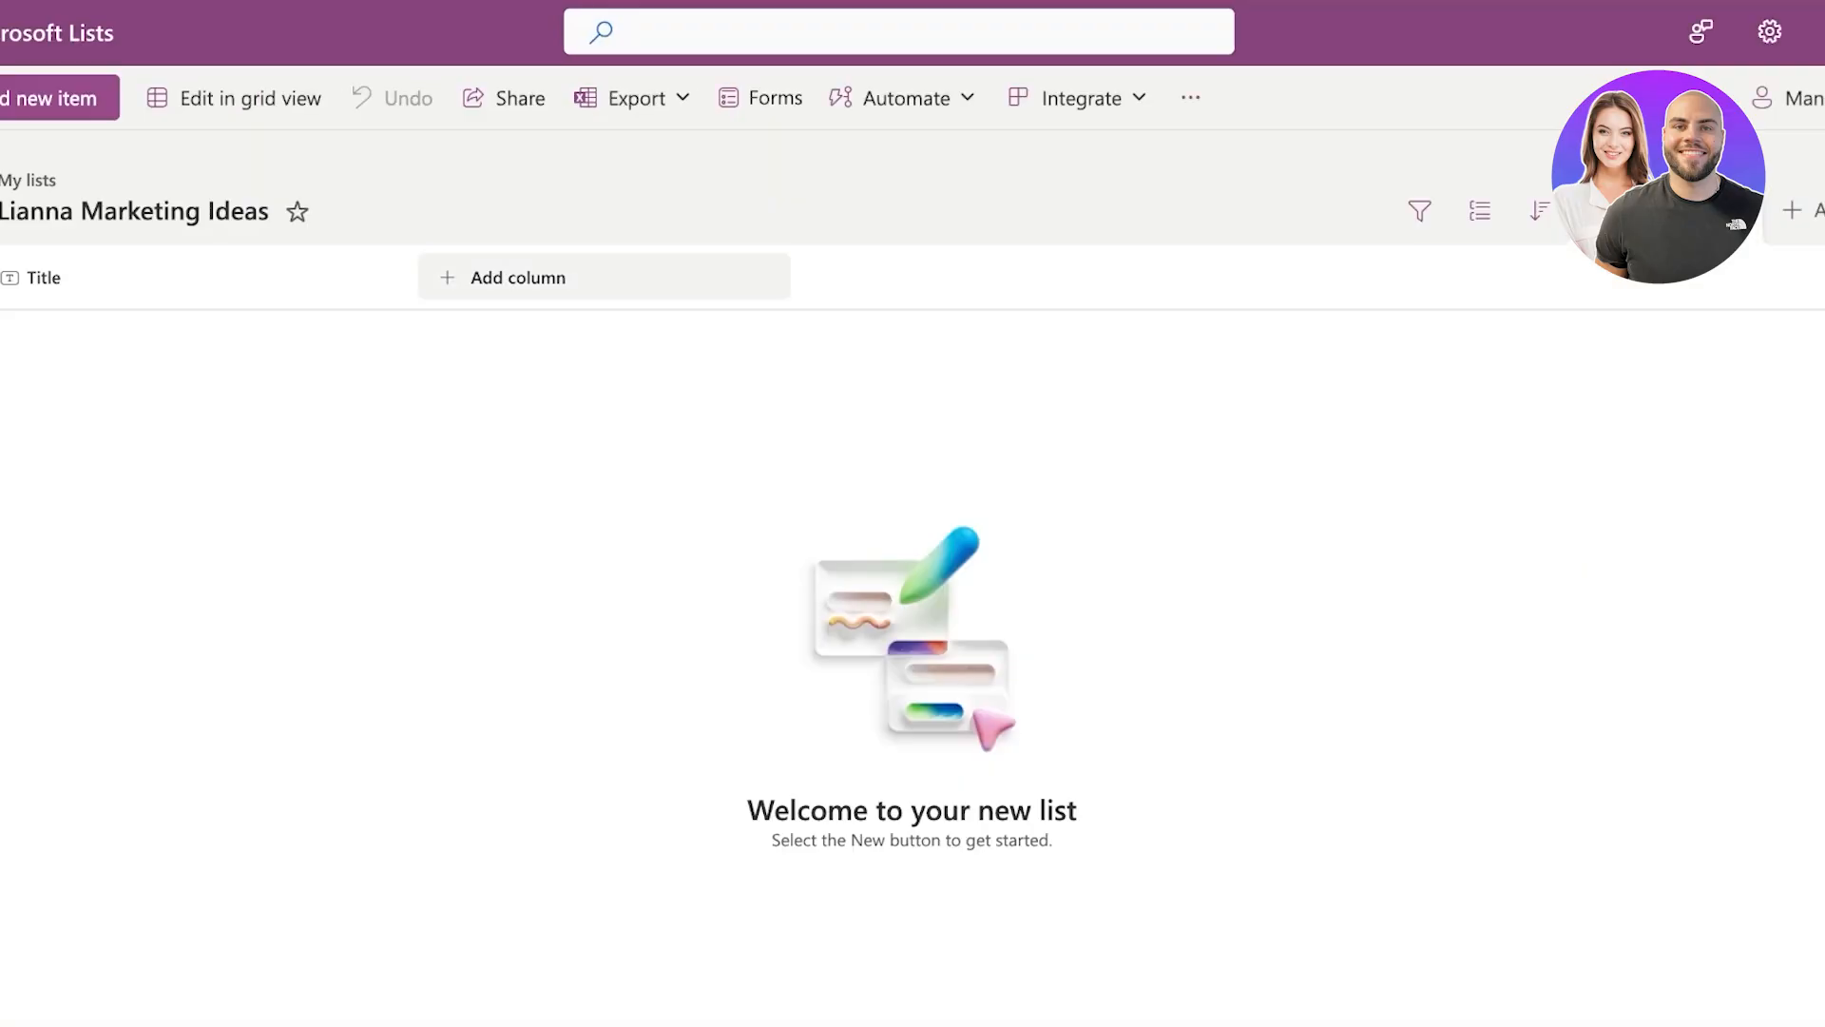
- Create a new form for the marketing ideas list and title it "Social Media Marketing Ideas"
{"action": "left_click", "coordinate": [761, 98]}
{"action": "left_click", "coordinate": [372, 399]}
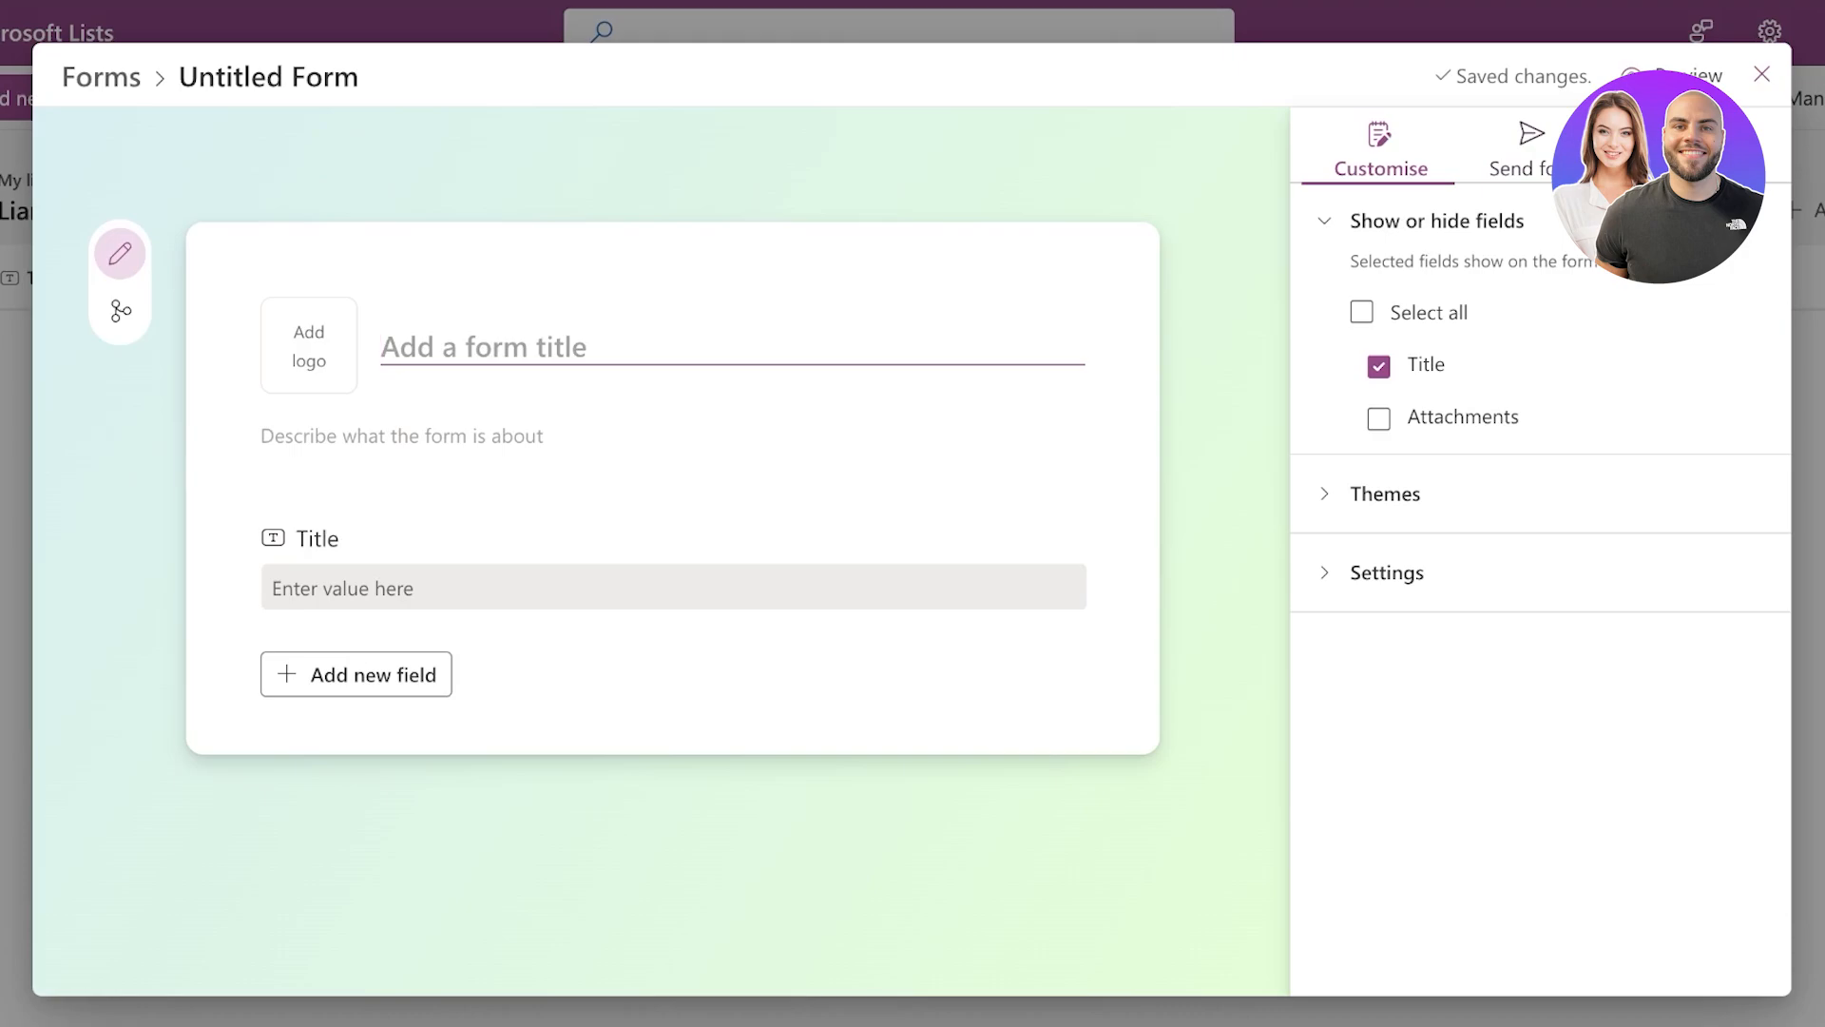
{"action": "type", "text": "Soc"}
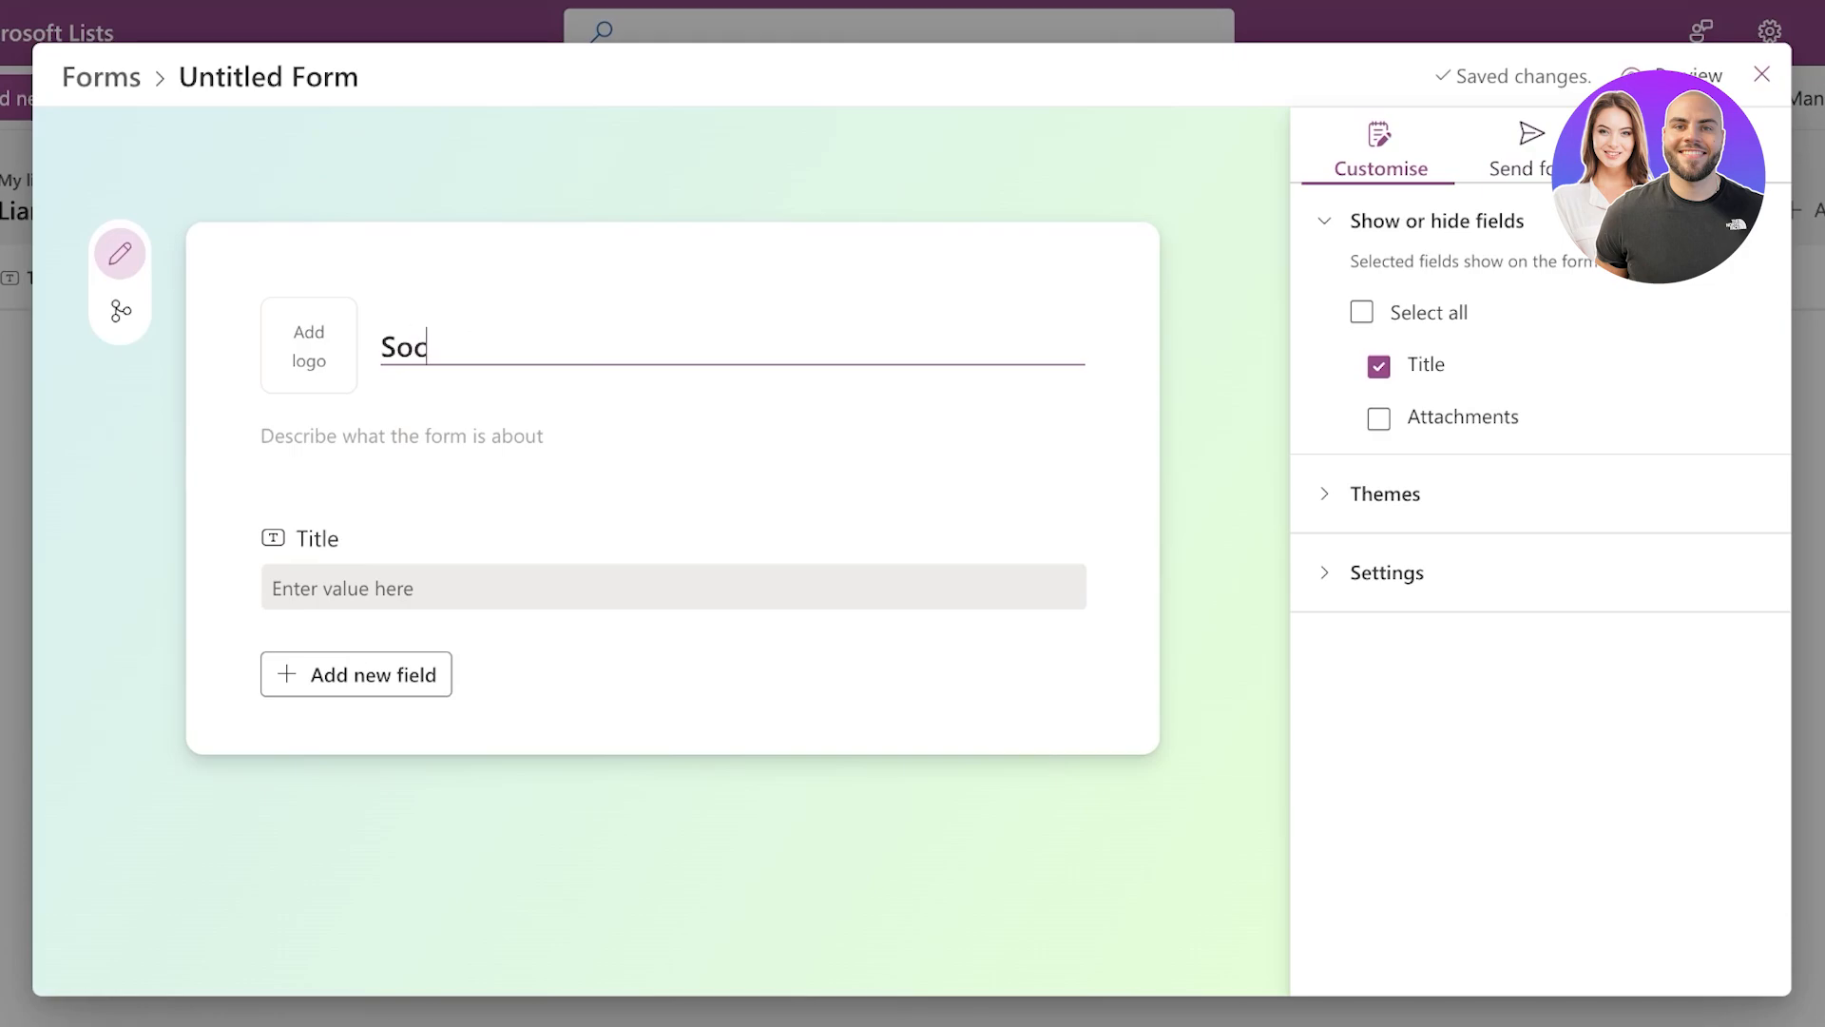
{"action": "type", "text": "ial Media "}
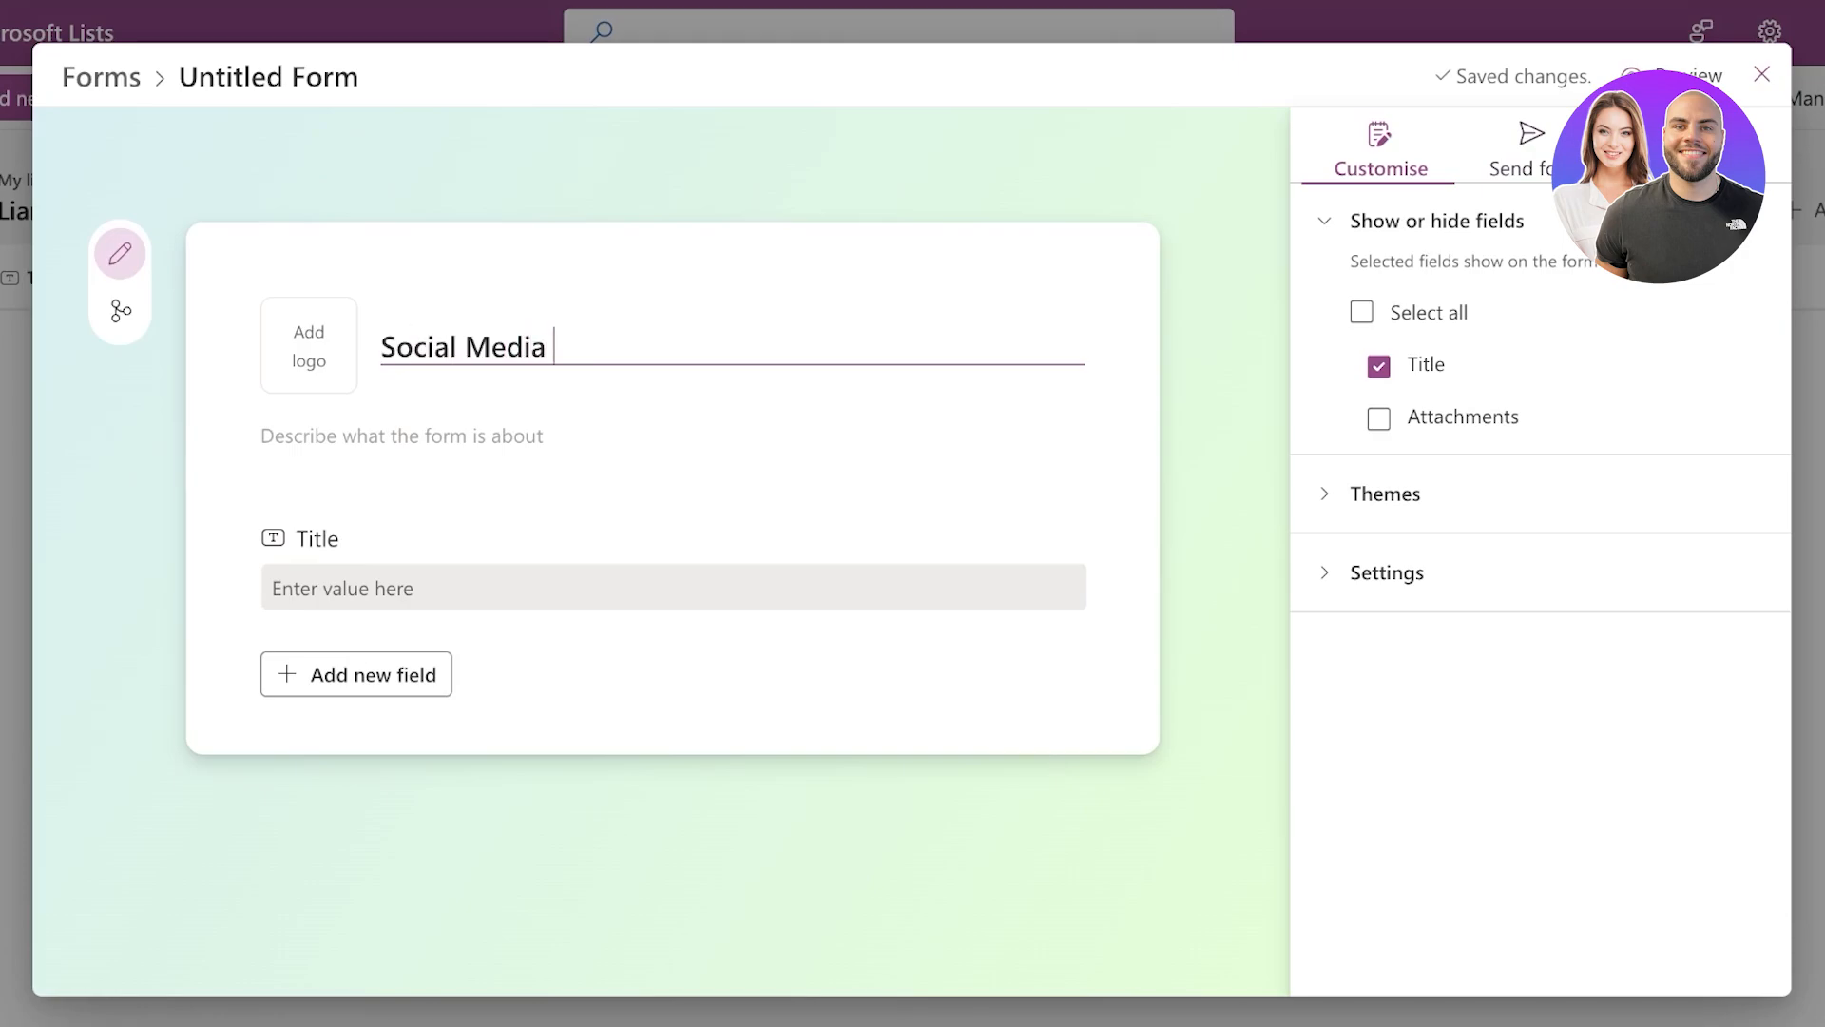
{"action": "type", "text": "P Marketing C"}
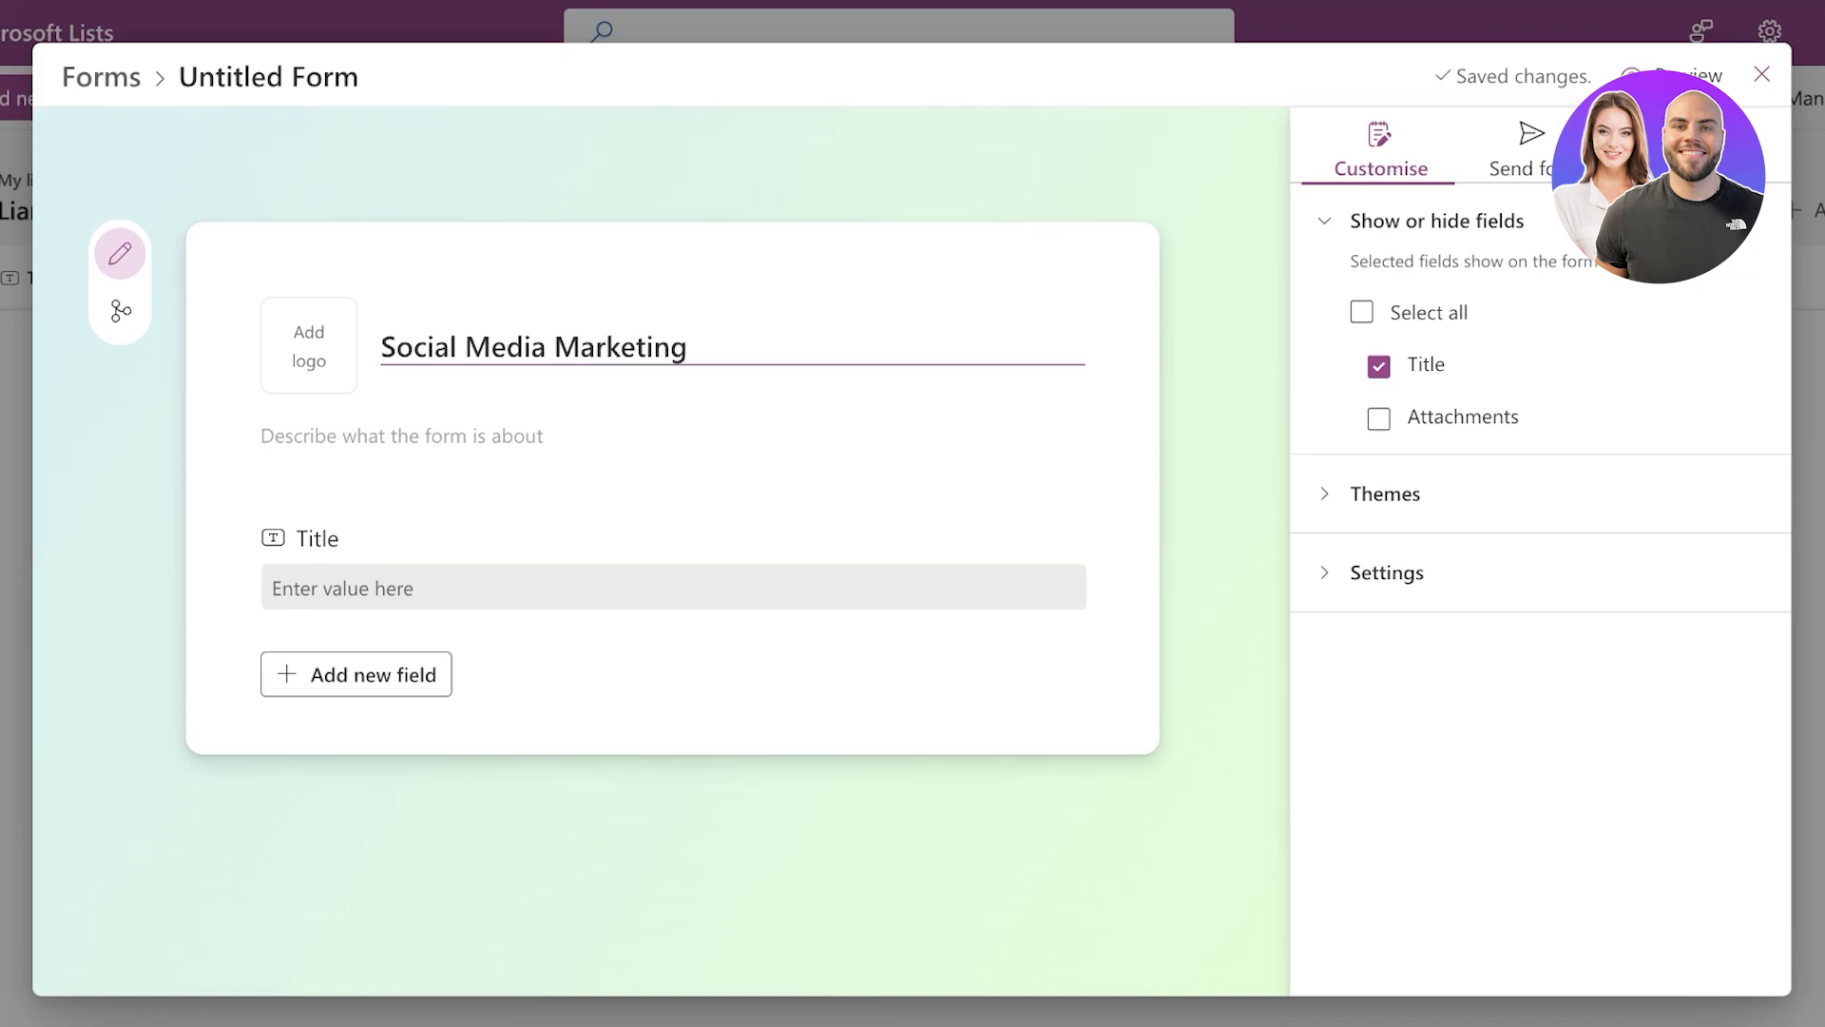
{"action": "key", "text": "BackSpace"}
{"action": "type", "text": "Ideas"}
- Rename the form's Title question to "What is the basic idea?"
{"action": "left_click", "coordinate": [608, 566]}
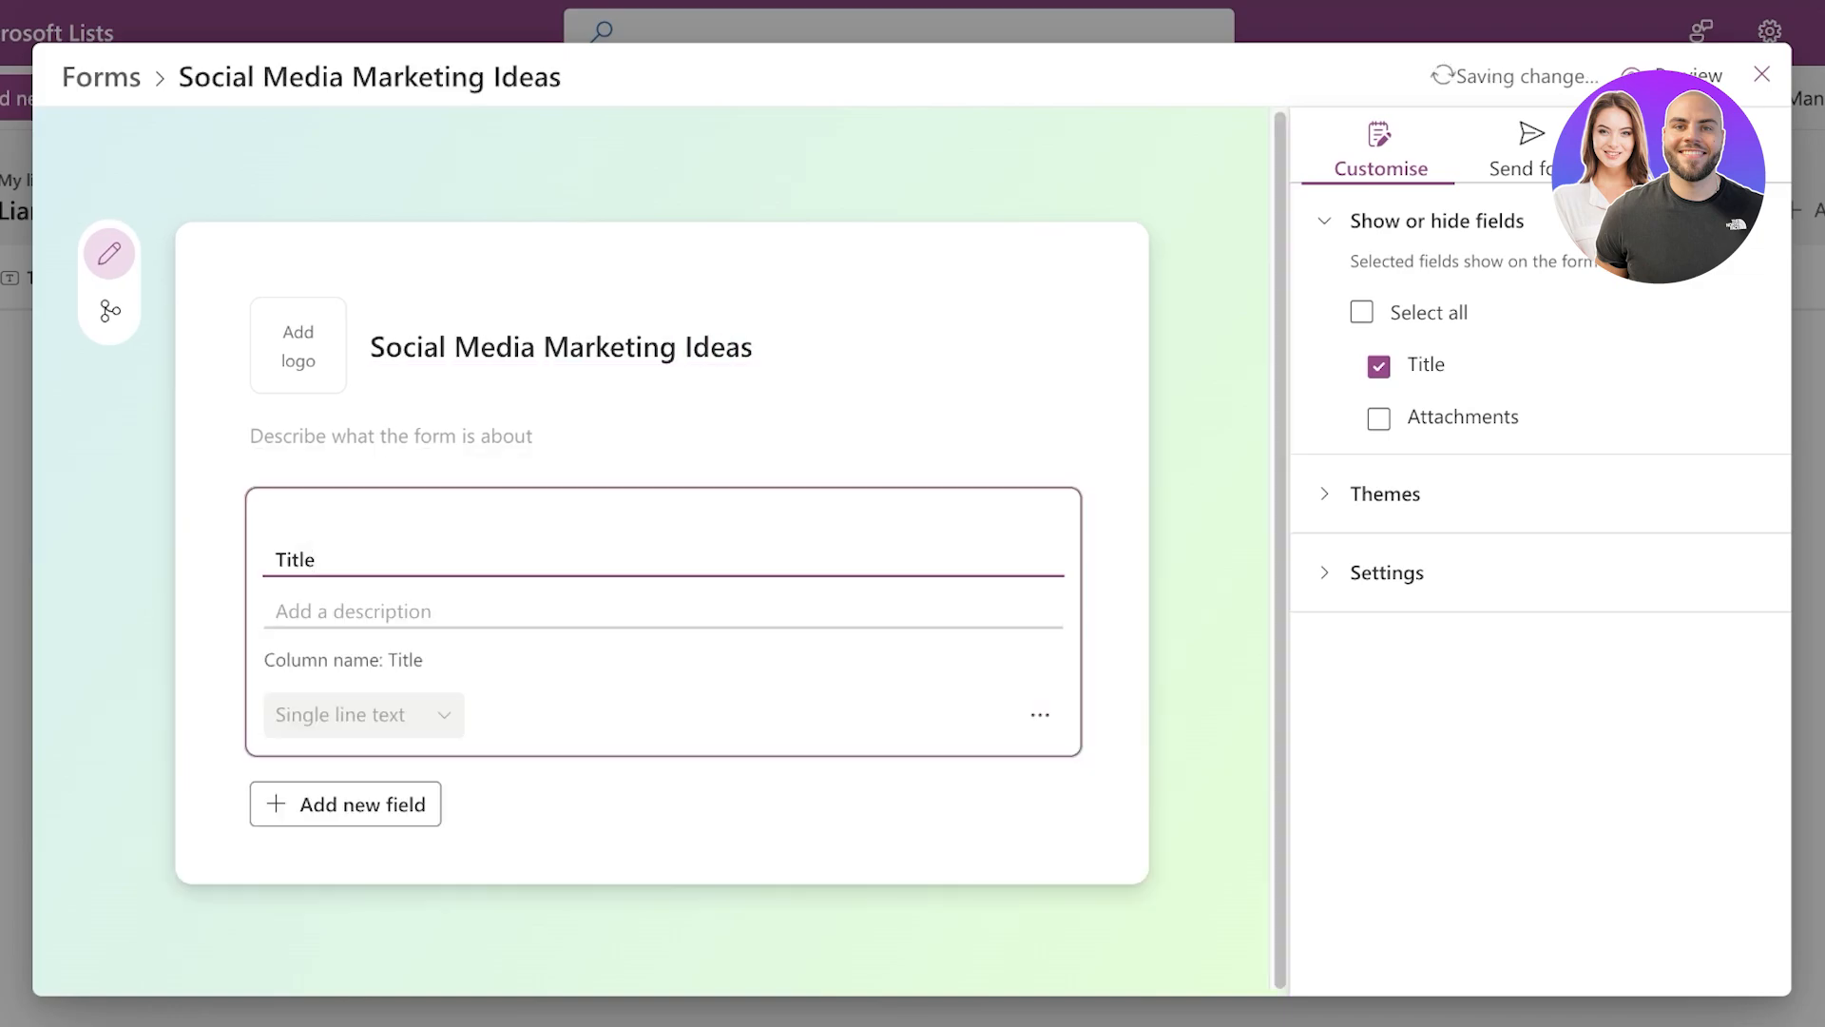
{"action": "key", "text": "ctrl+a"}
{"action": "key", "text": "BackSpace"}
{"action": "type", "text": "What is the basic idea?"}
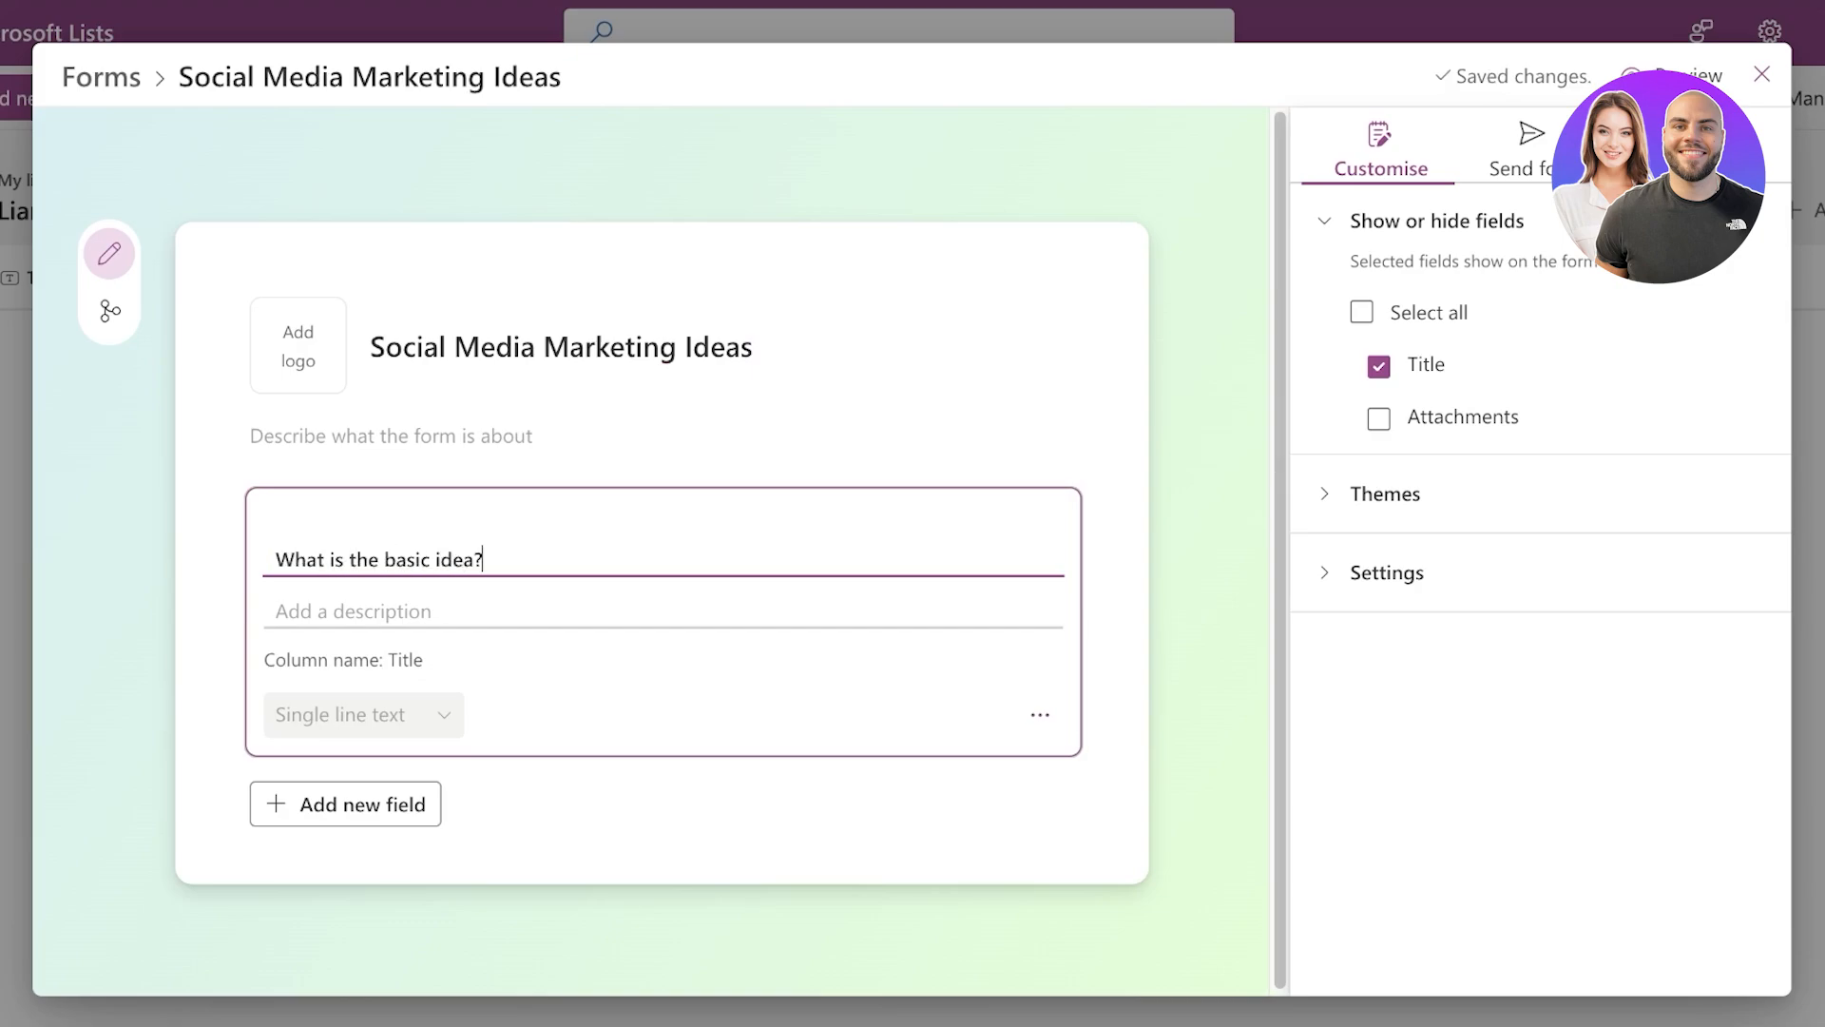
{"action": "left_click", "coordinate": [533, 711]}
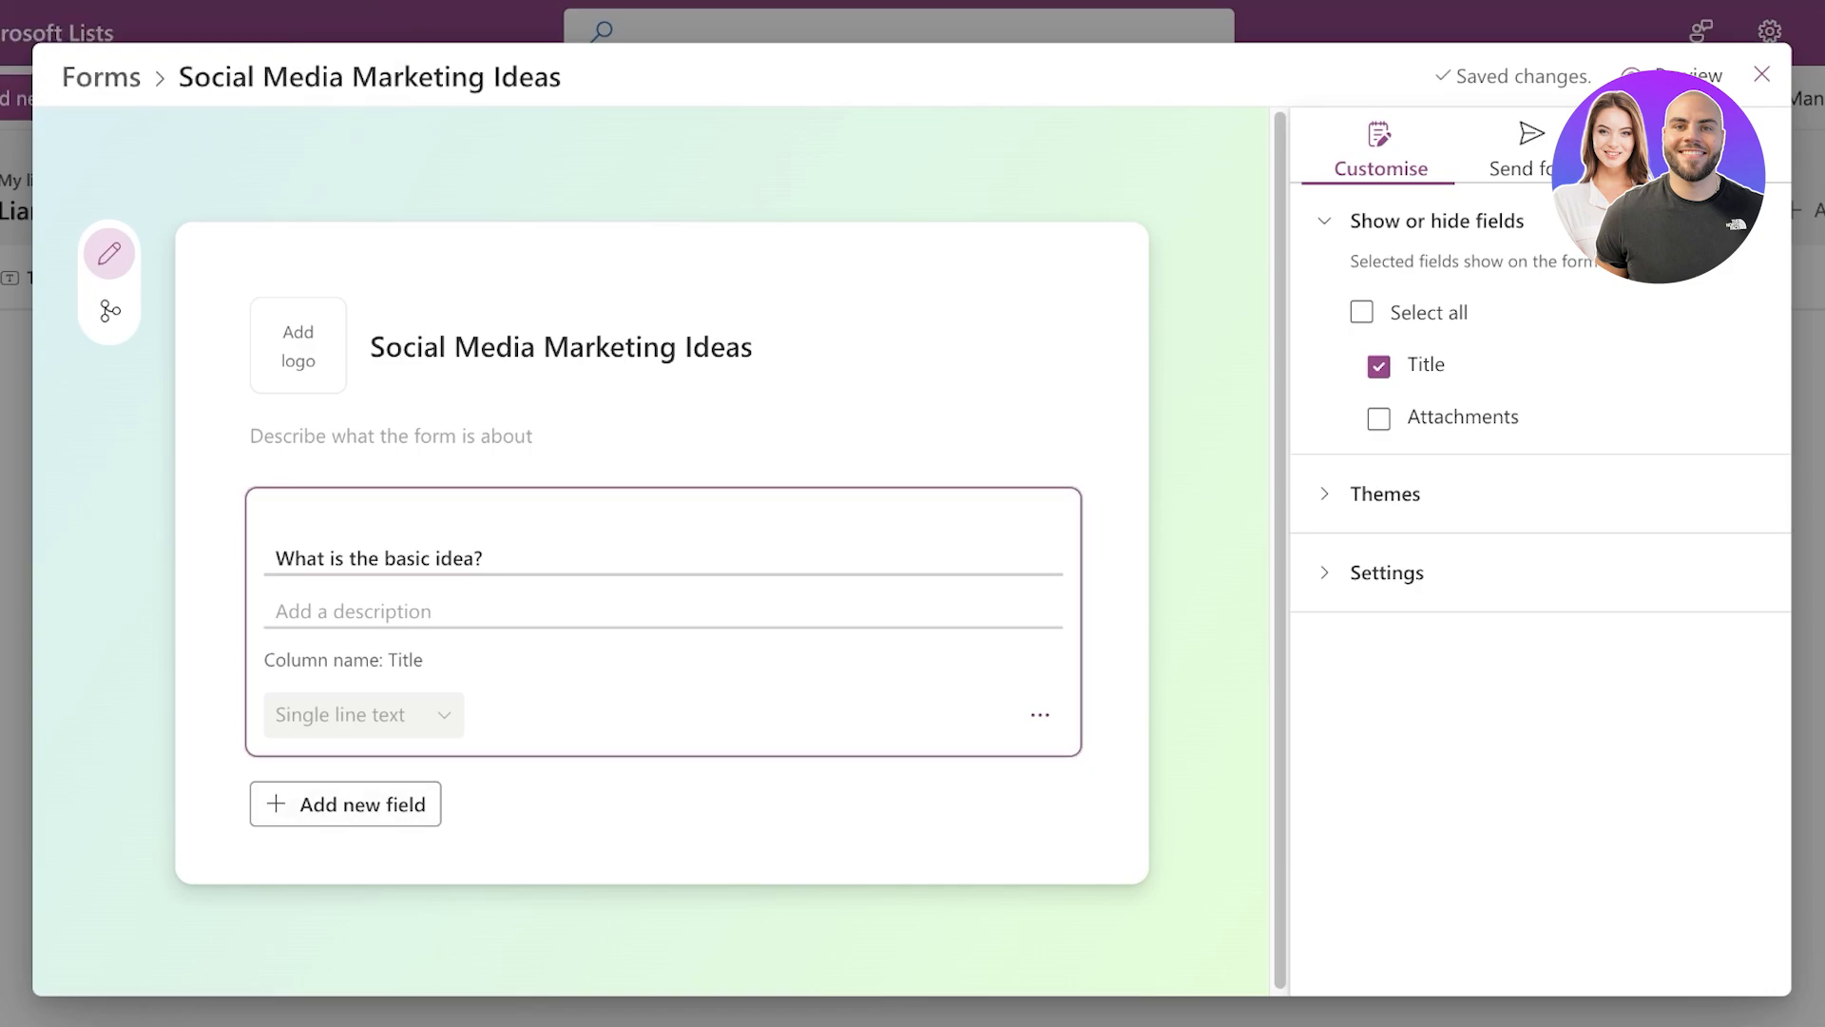
- Add a Choice field titled "Does it include influencers?" to the form
{"action": "left_click", "coordinate": [346, 803]}
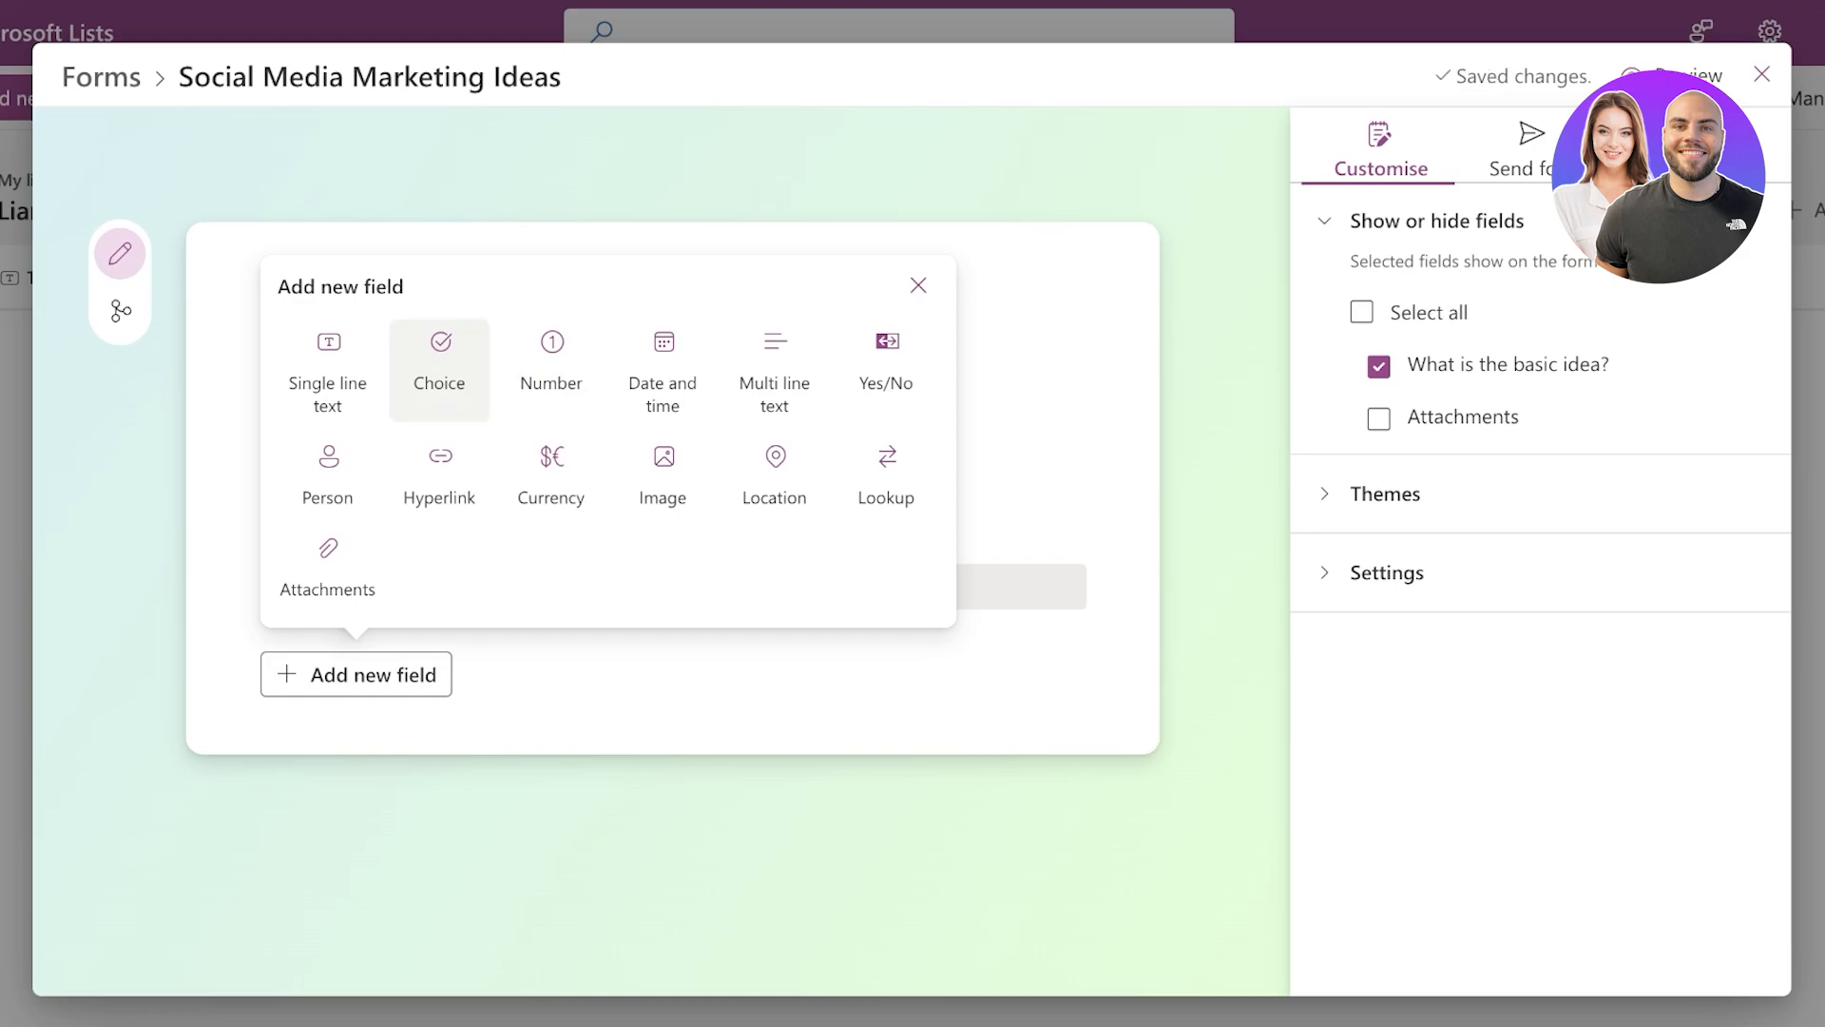
{"action": "left_click", "coordinate": [440, 366]}
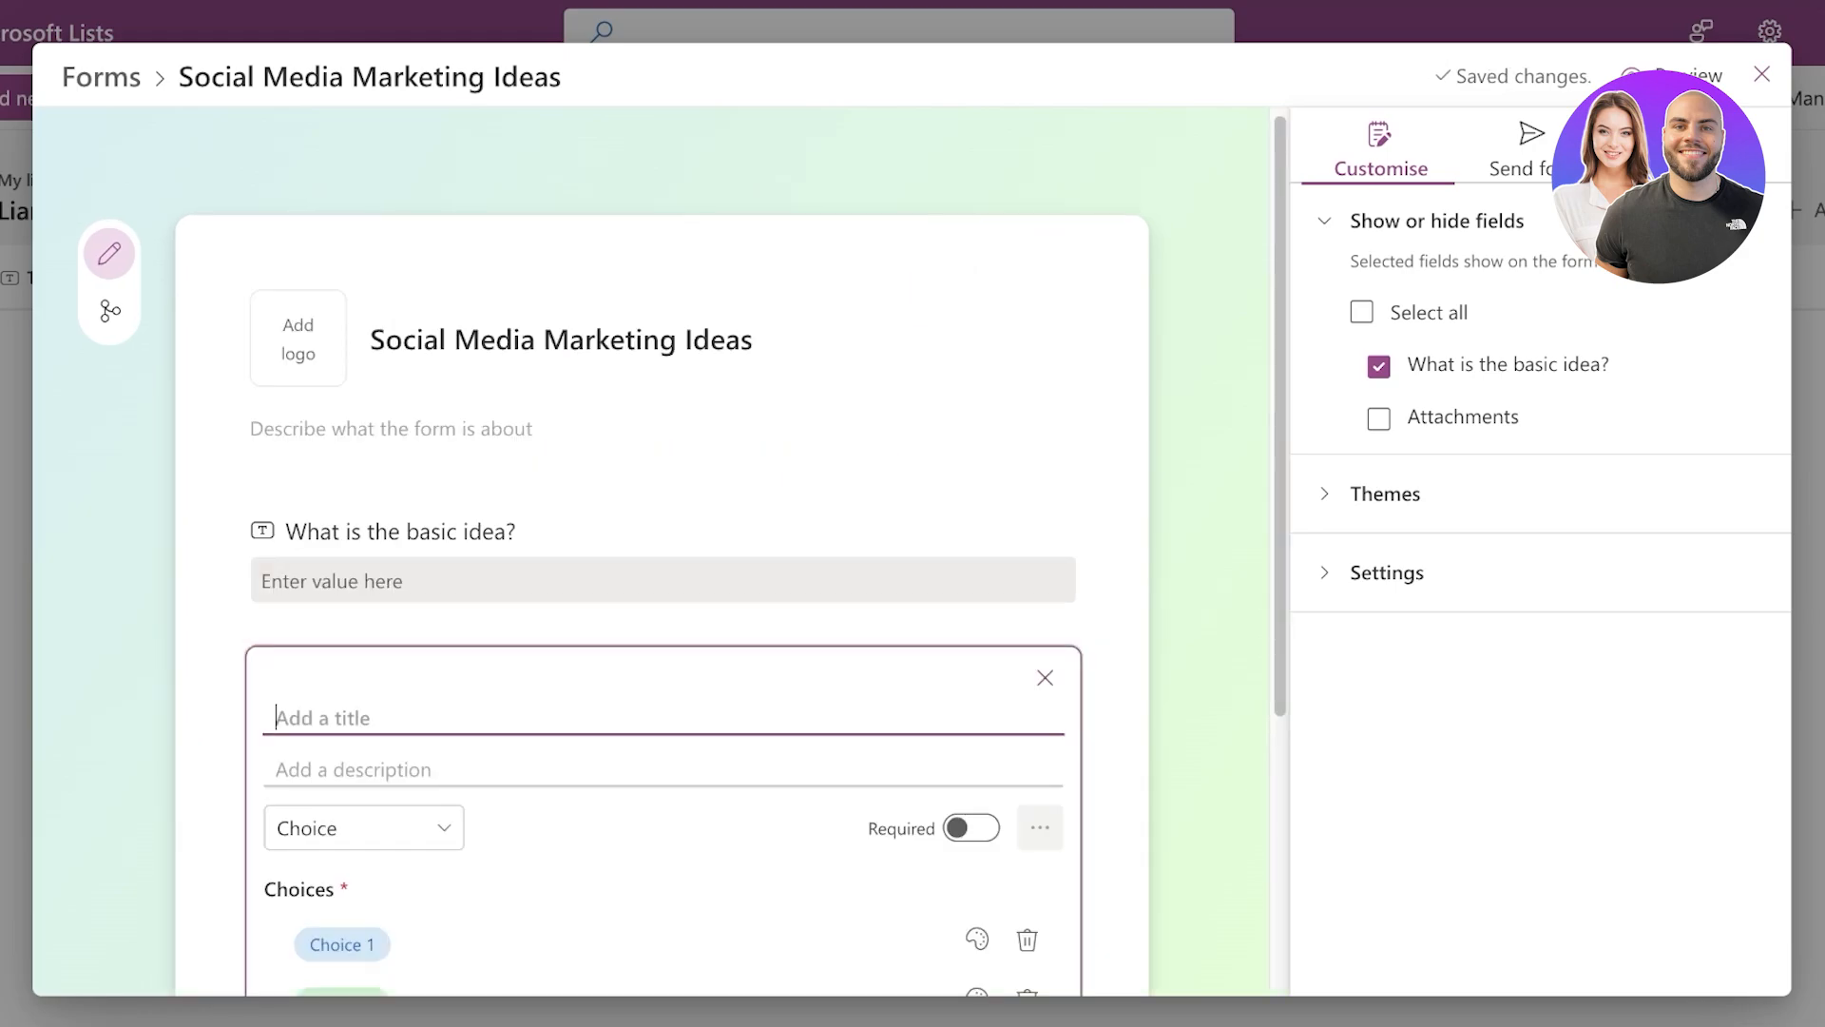
{"action": "type", "text": "Does it include infl"}
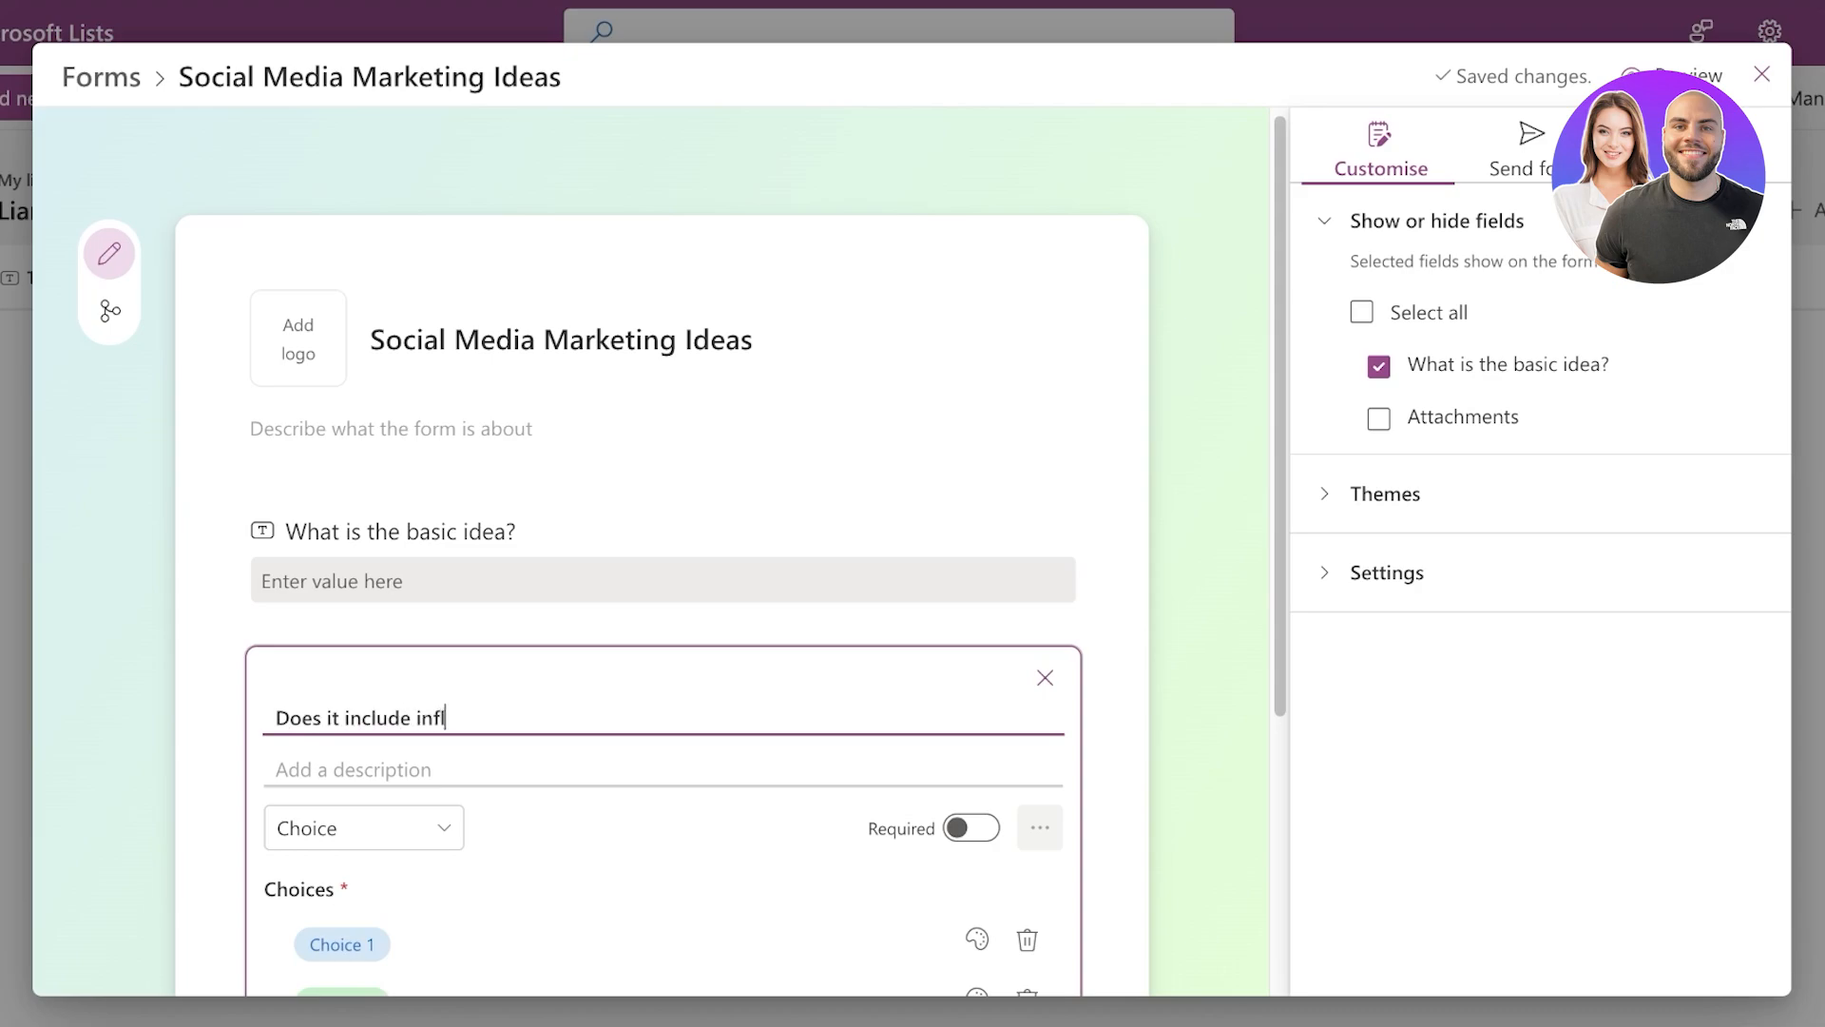
{"action": "type", "text": "uencers?"}
{"action": "left_click", "coordinate": [364, 827]}
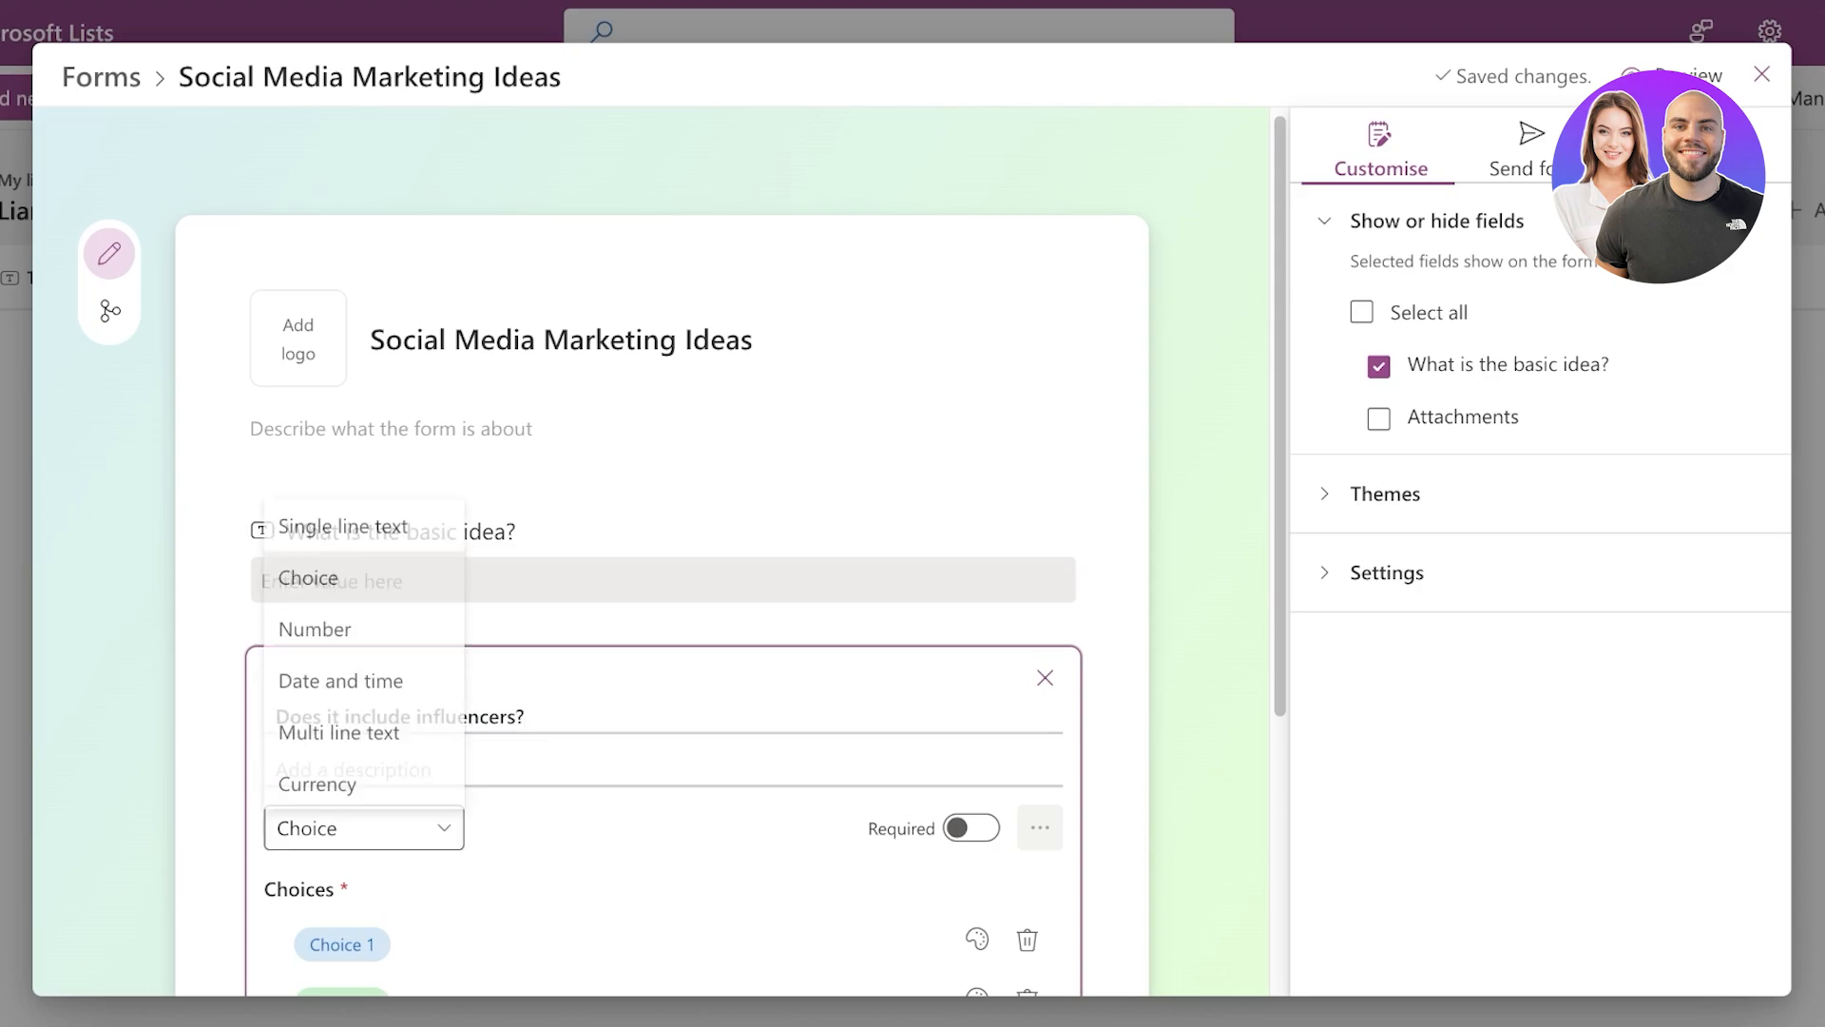
{"action": "left_click", "coordinate": [305, 579]}
- Limit the influencers question's choices to Yes and No, and make the question required
{"action": "scroll", "coordinate": [666, 828], "scroll_direction": "down", "scroll_amount": 4}
{"action": "left_click", "coordinate": [344, 594]}
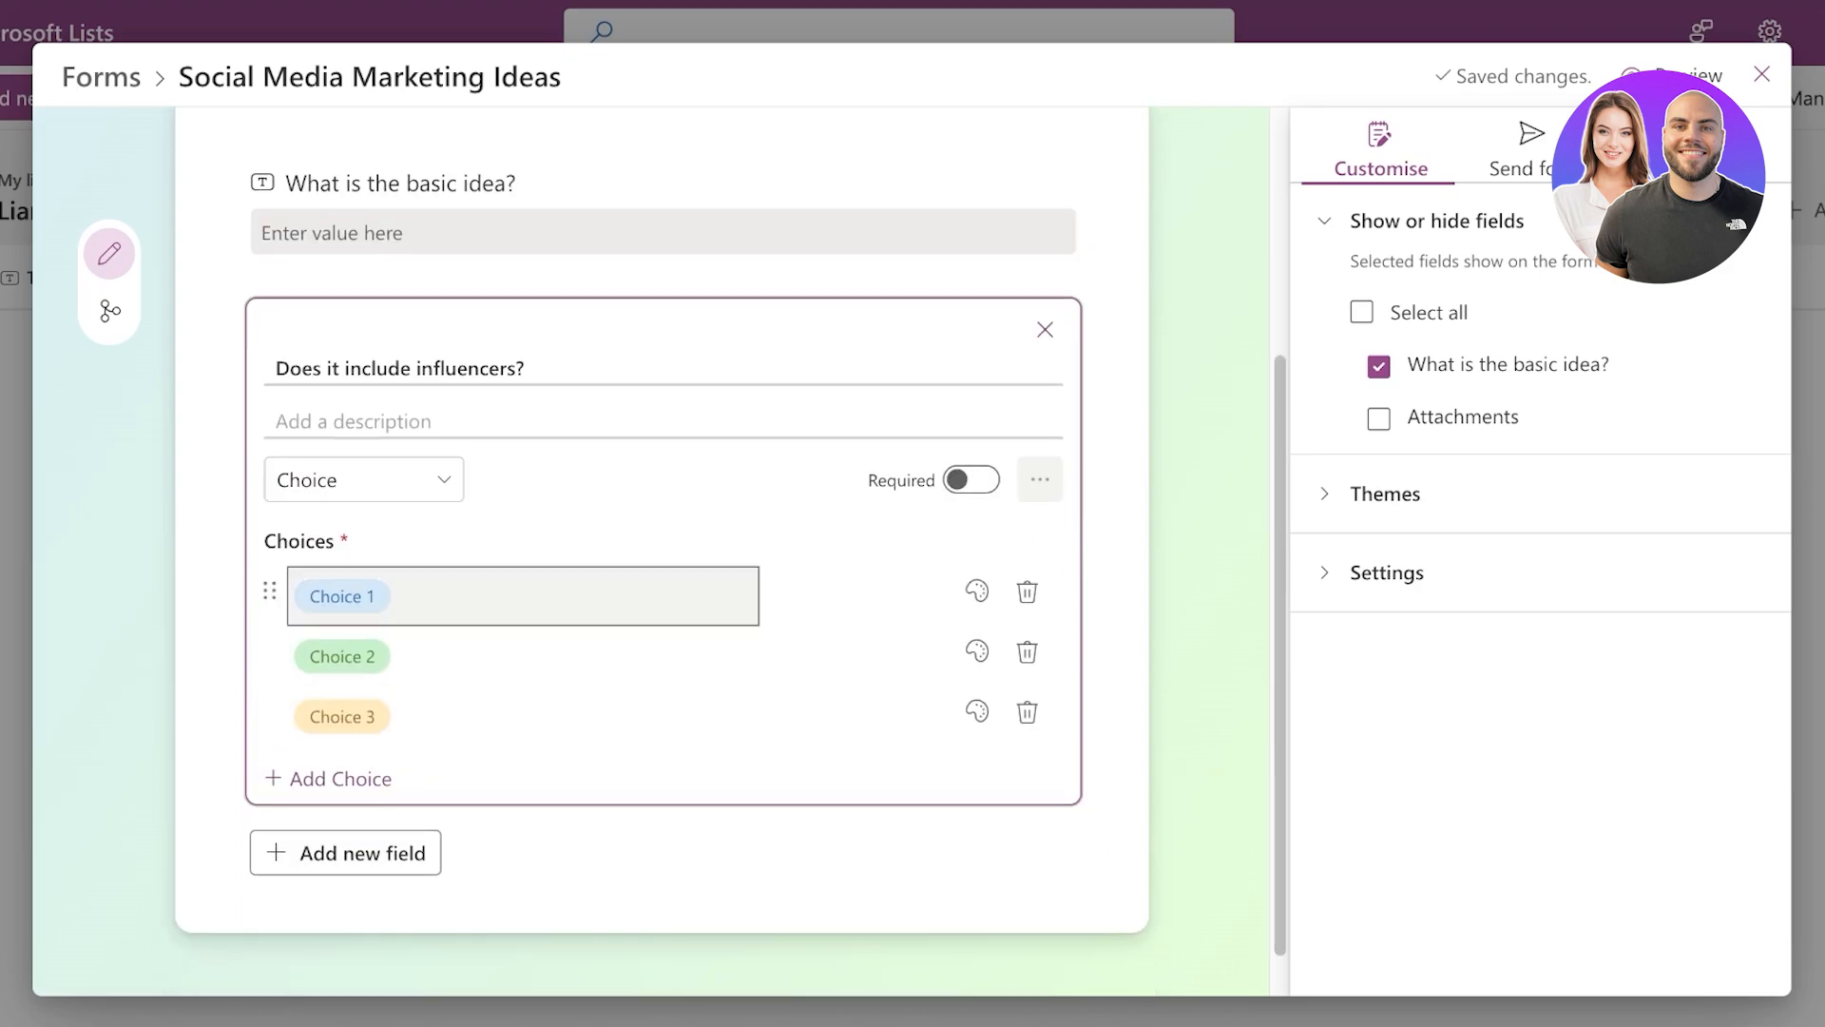
{"action": "type", "text": "Yes"}
{"action": "left_click", "coordinate": [343, 654]}
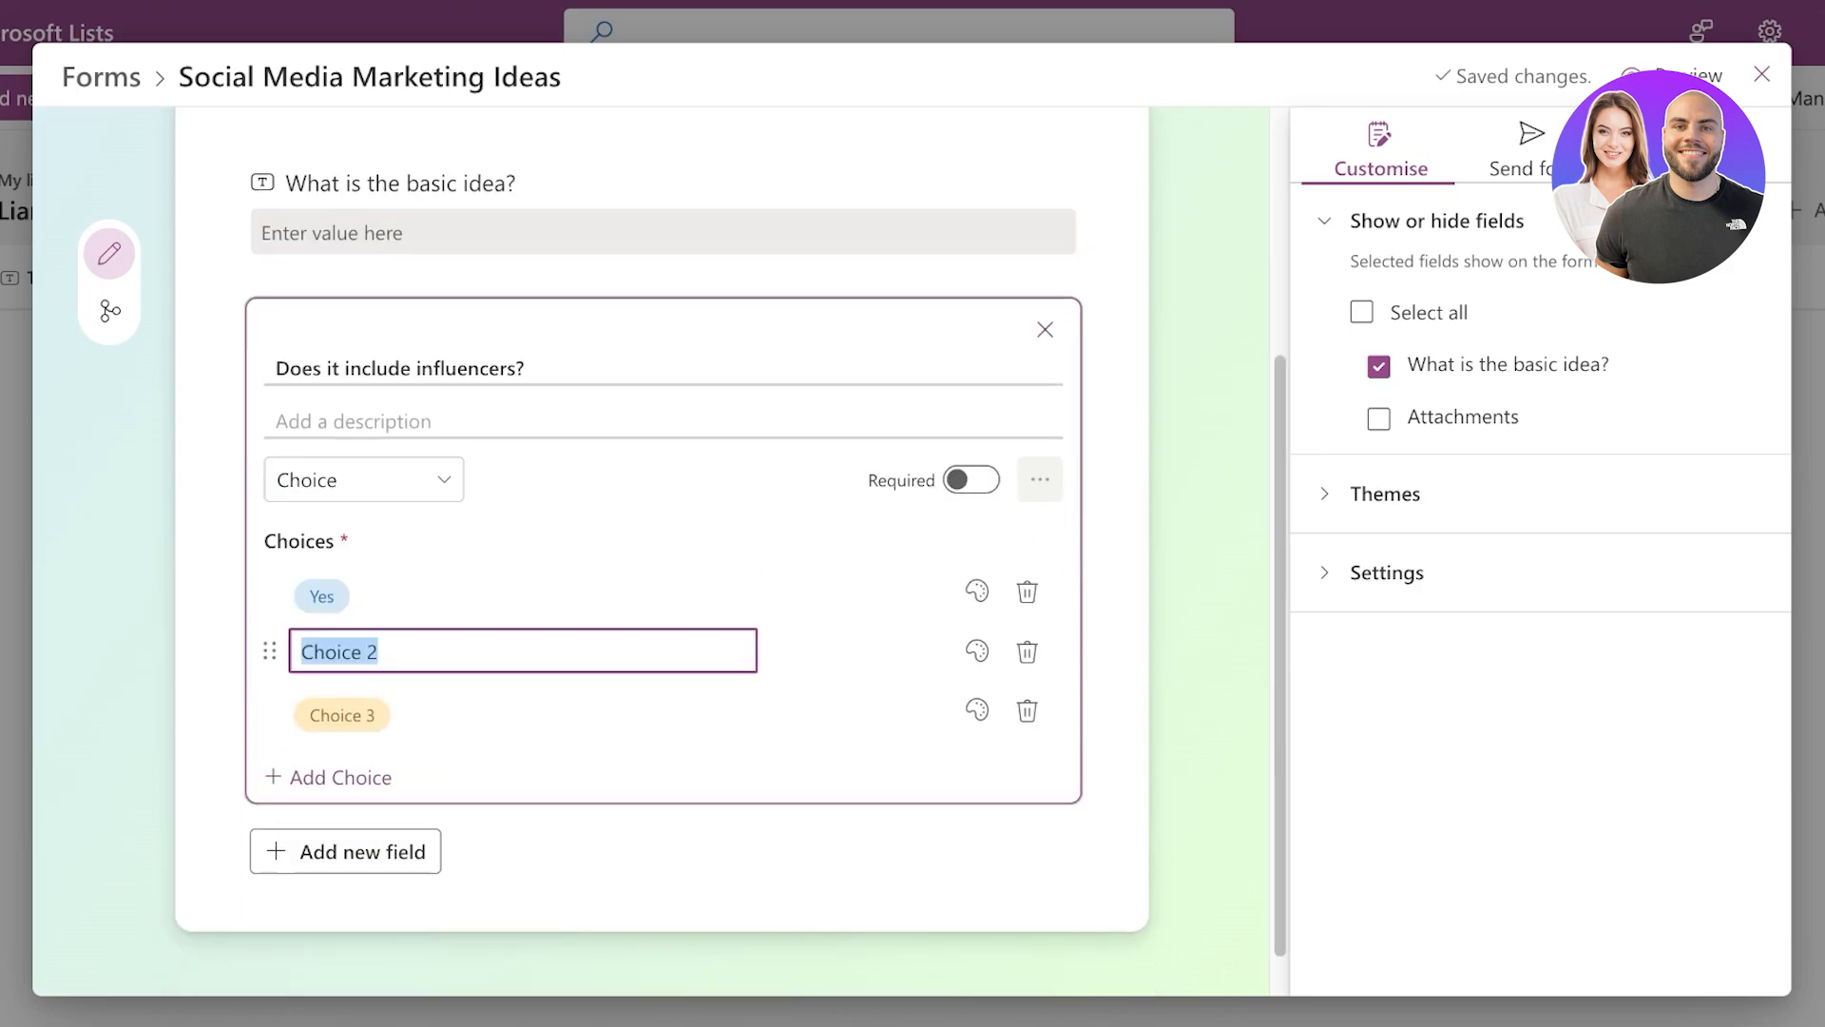
{"action": "type", "text": "No"}
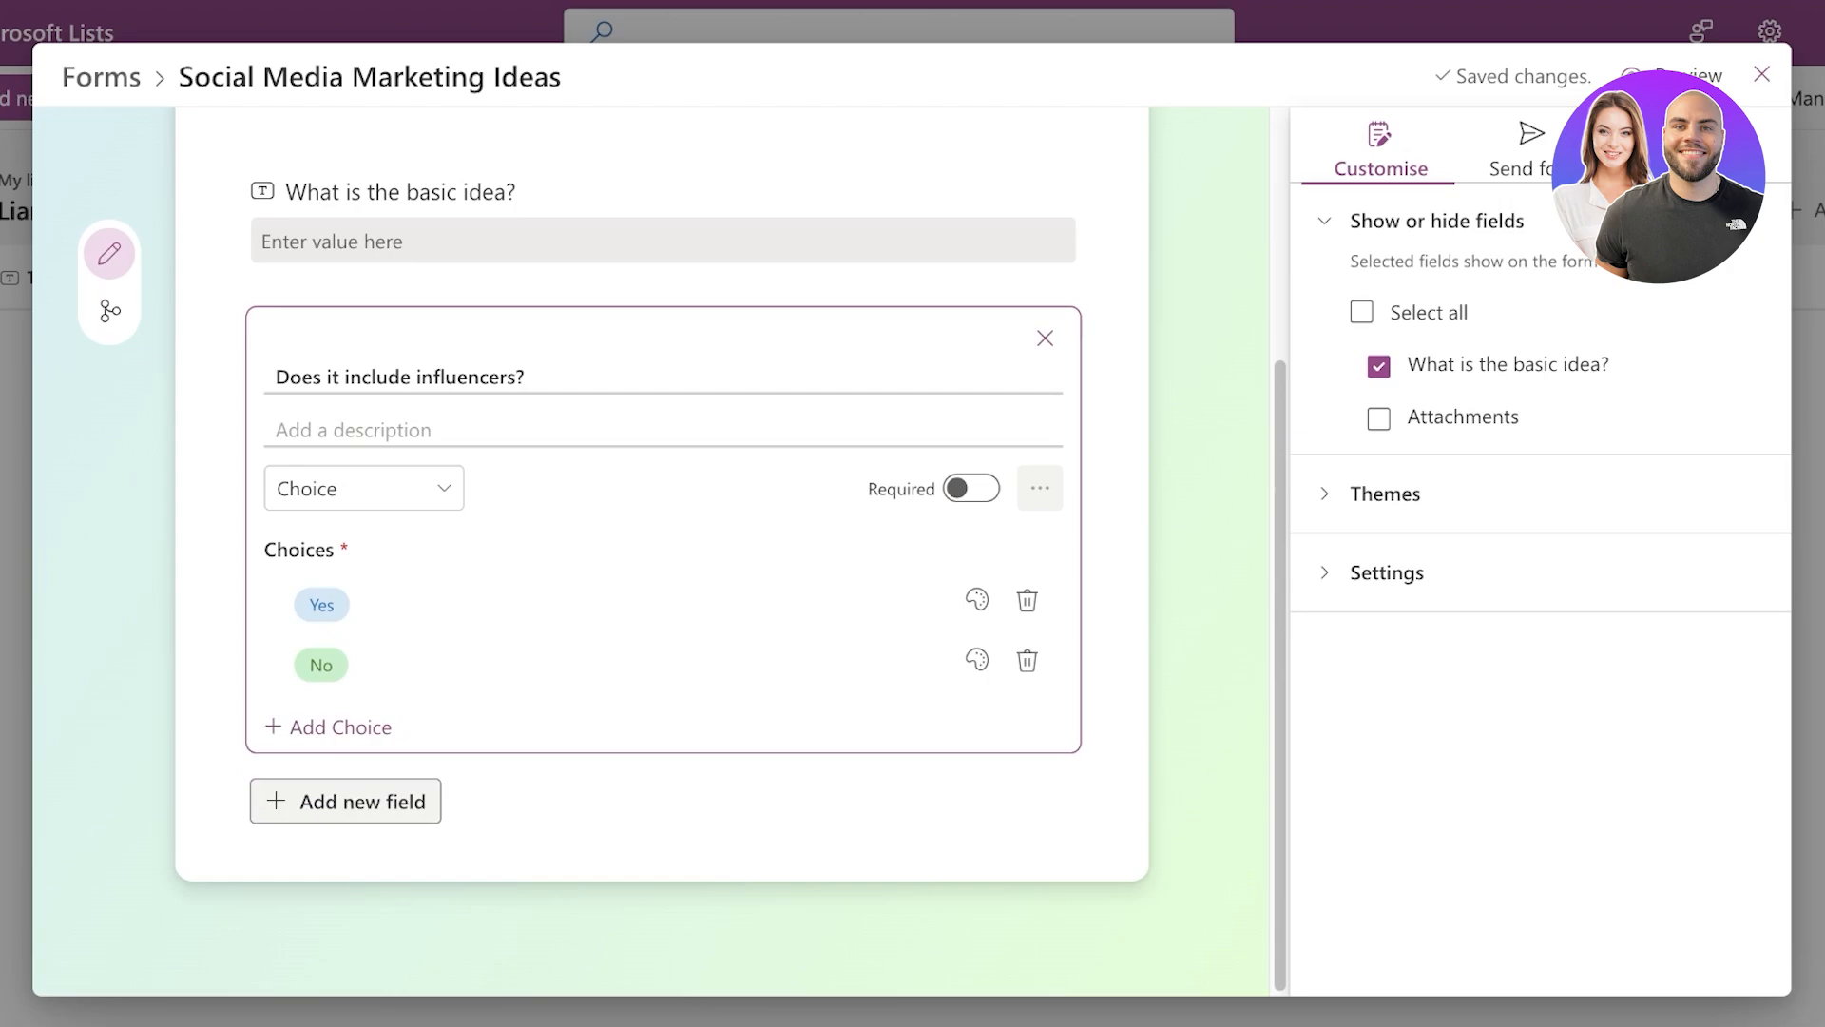
{"action": "left_click", "coordinate": [971, 487]}
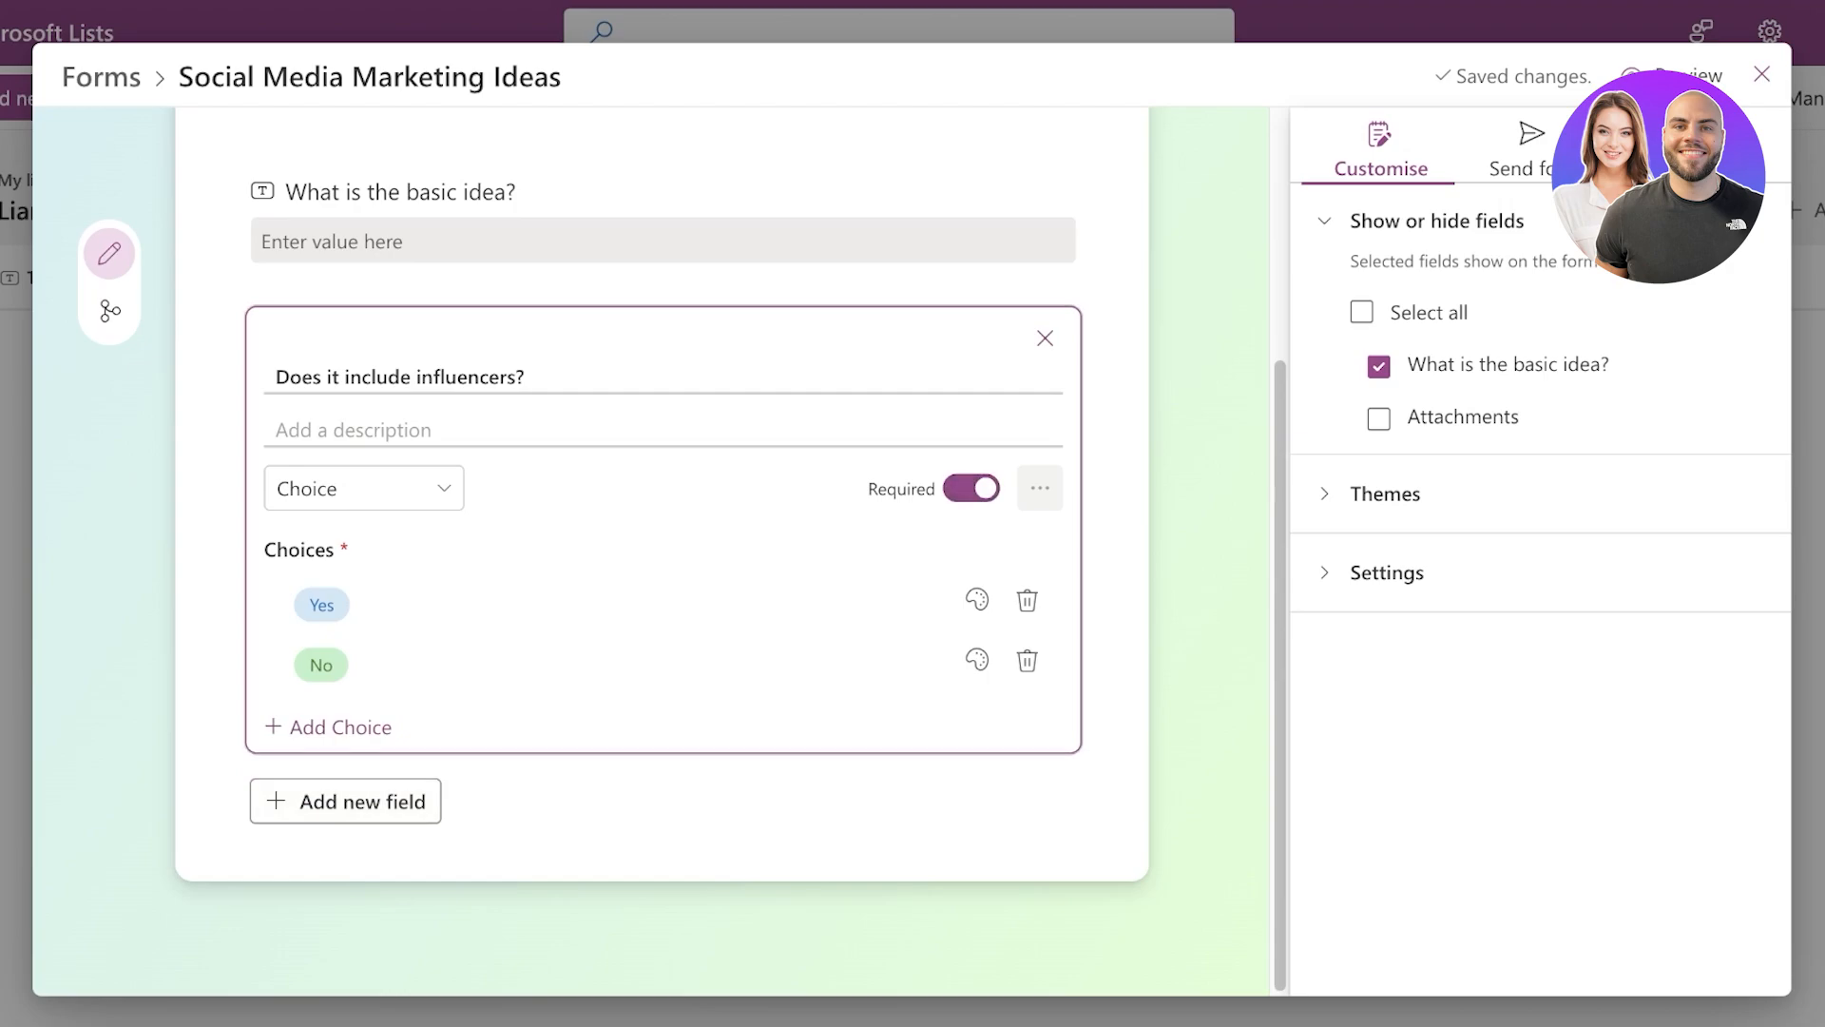
{"action": "left_click", "coordinate": [345, 802]}
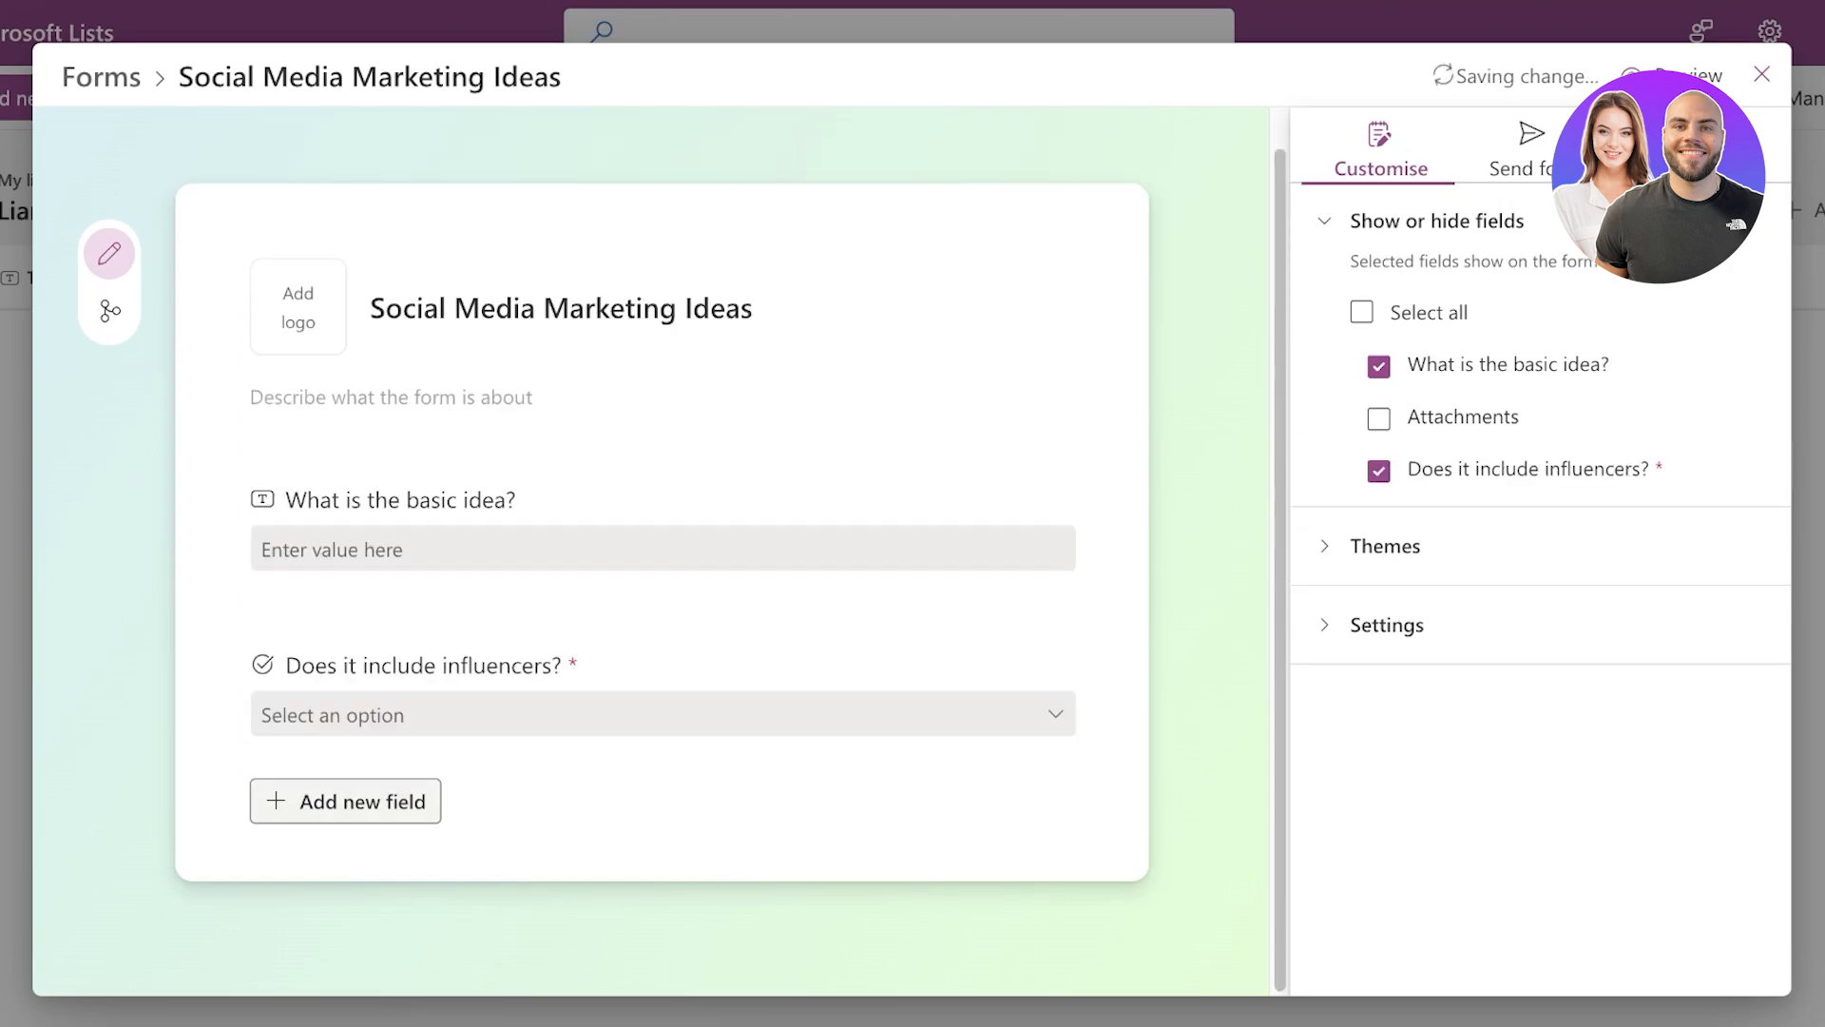
- Add a Number field titled "What is the complete campaign cost going to be?" to the form
{"action": "left_click", "coordinate": [345, 801]}
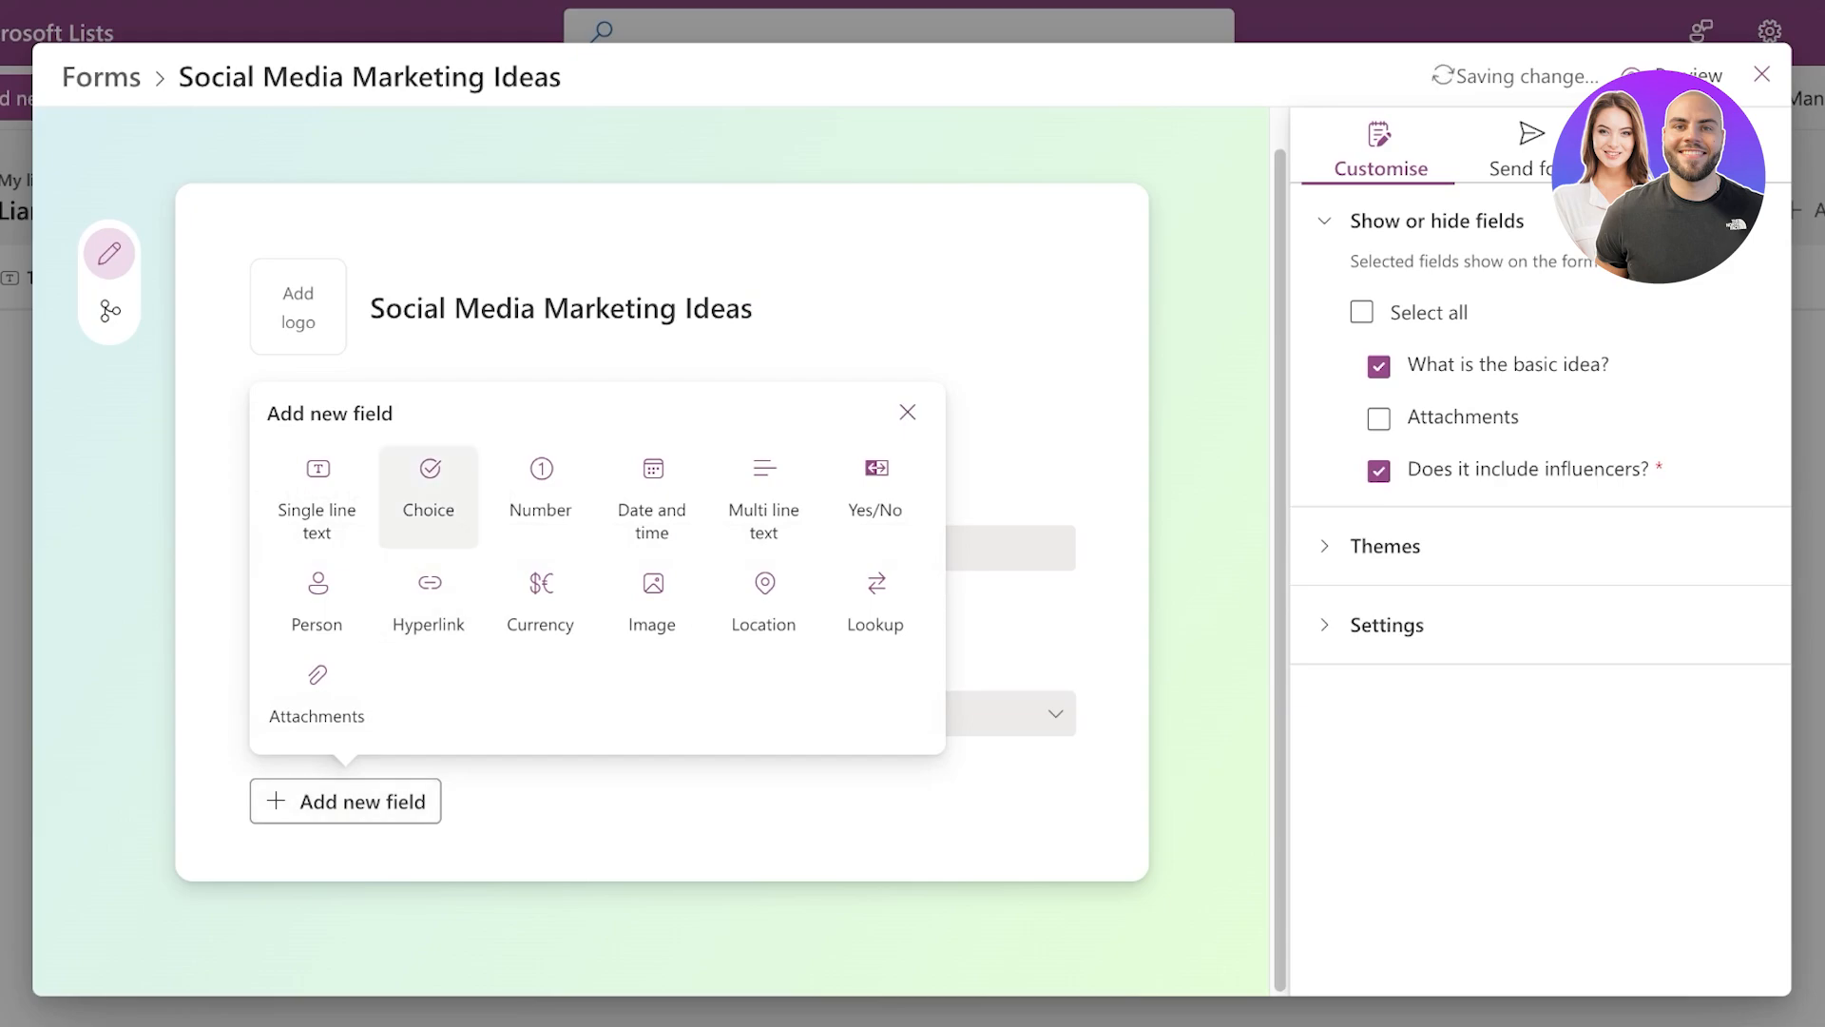
{"action": "left_click", "coordinate": [540, 495]}
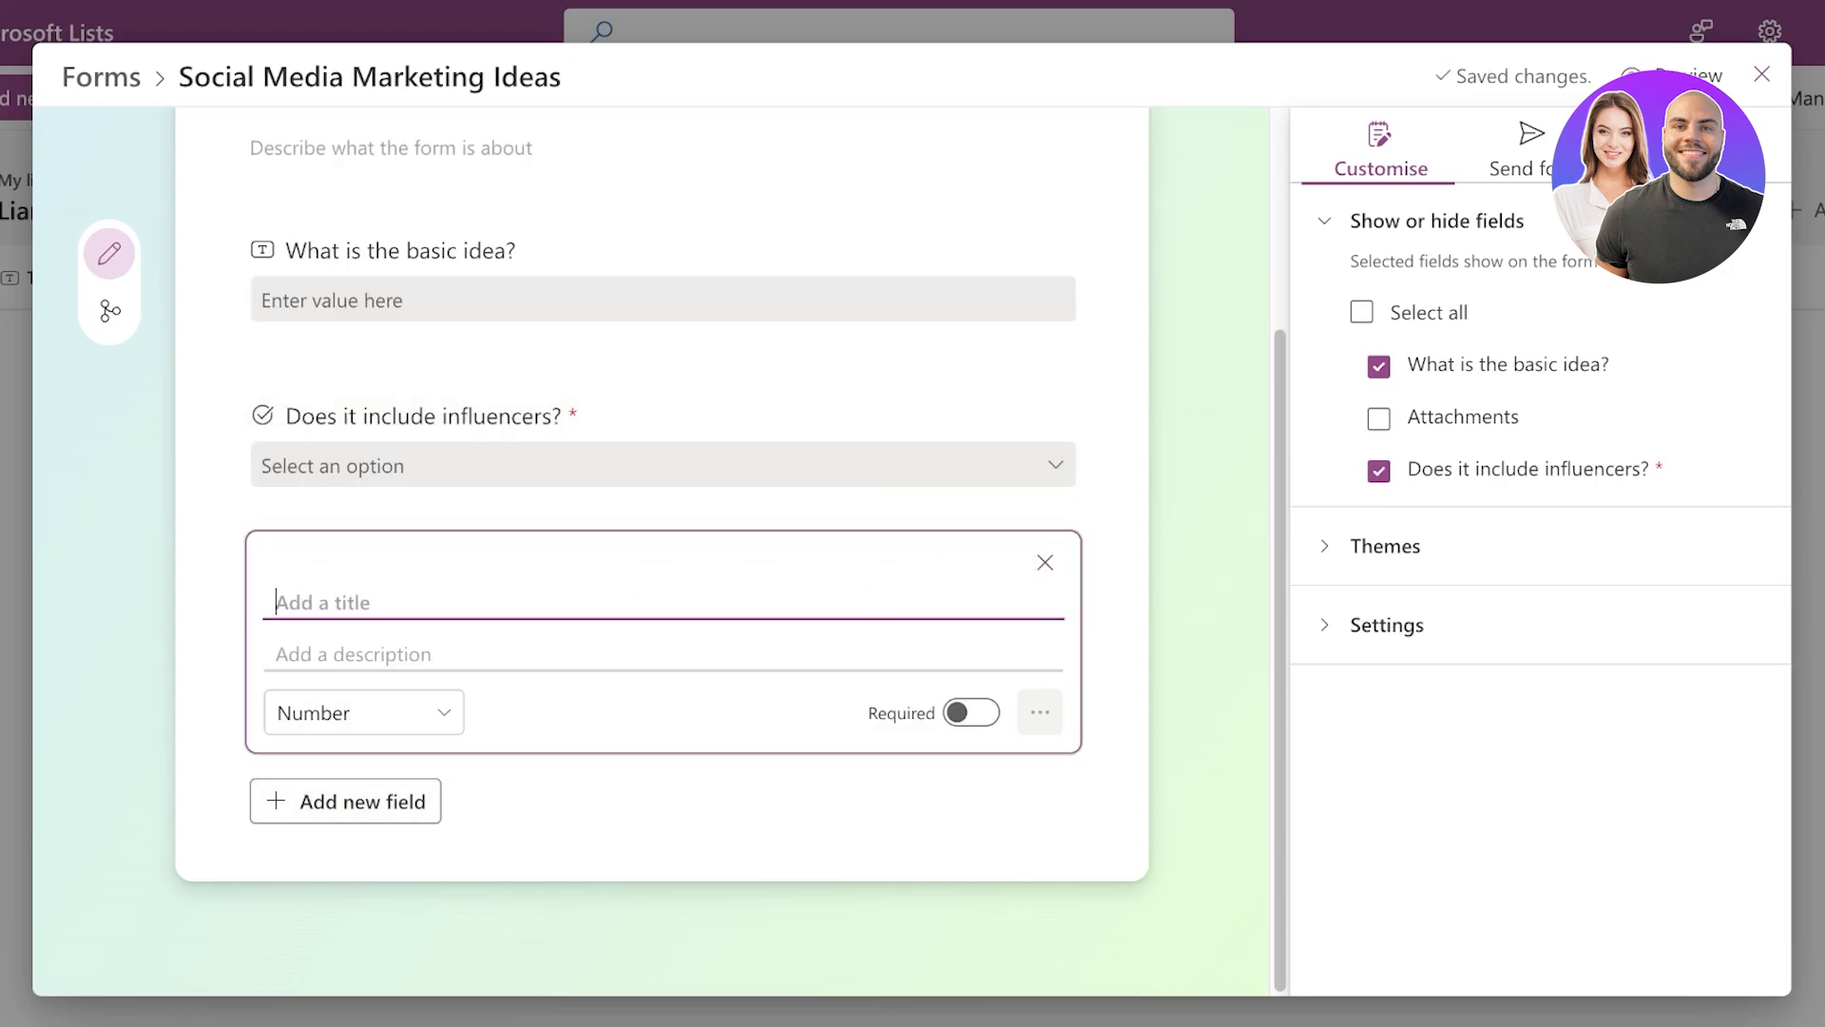
{"action": "type", "text": "A"}
{"action": "key", "text": "BackSpace"}
{"action": "type", "text": "What is the com"}
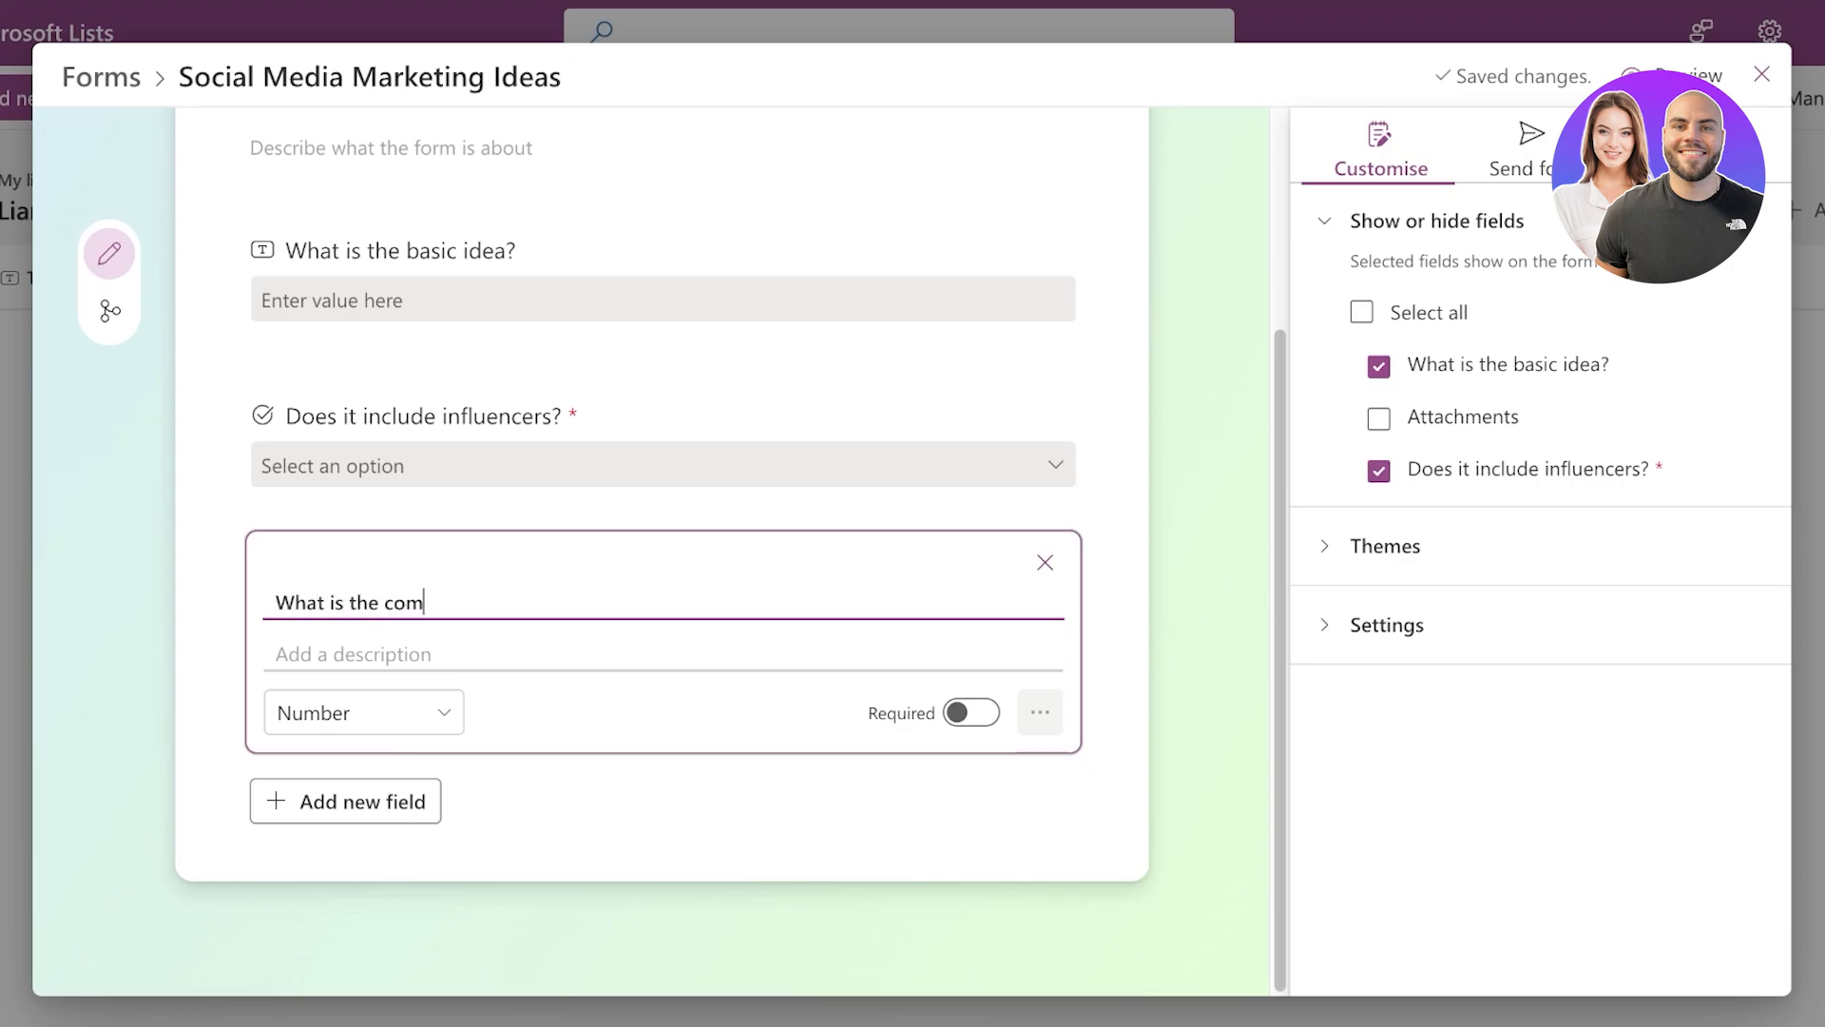
{"action": "type", "text": "plete campaign cost "}
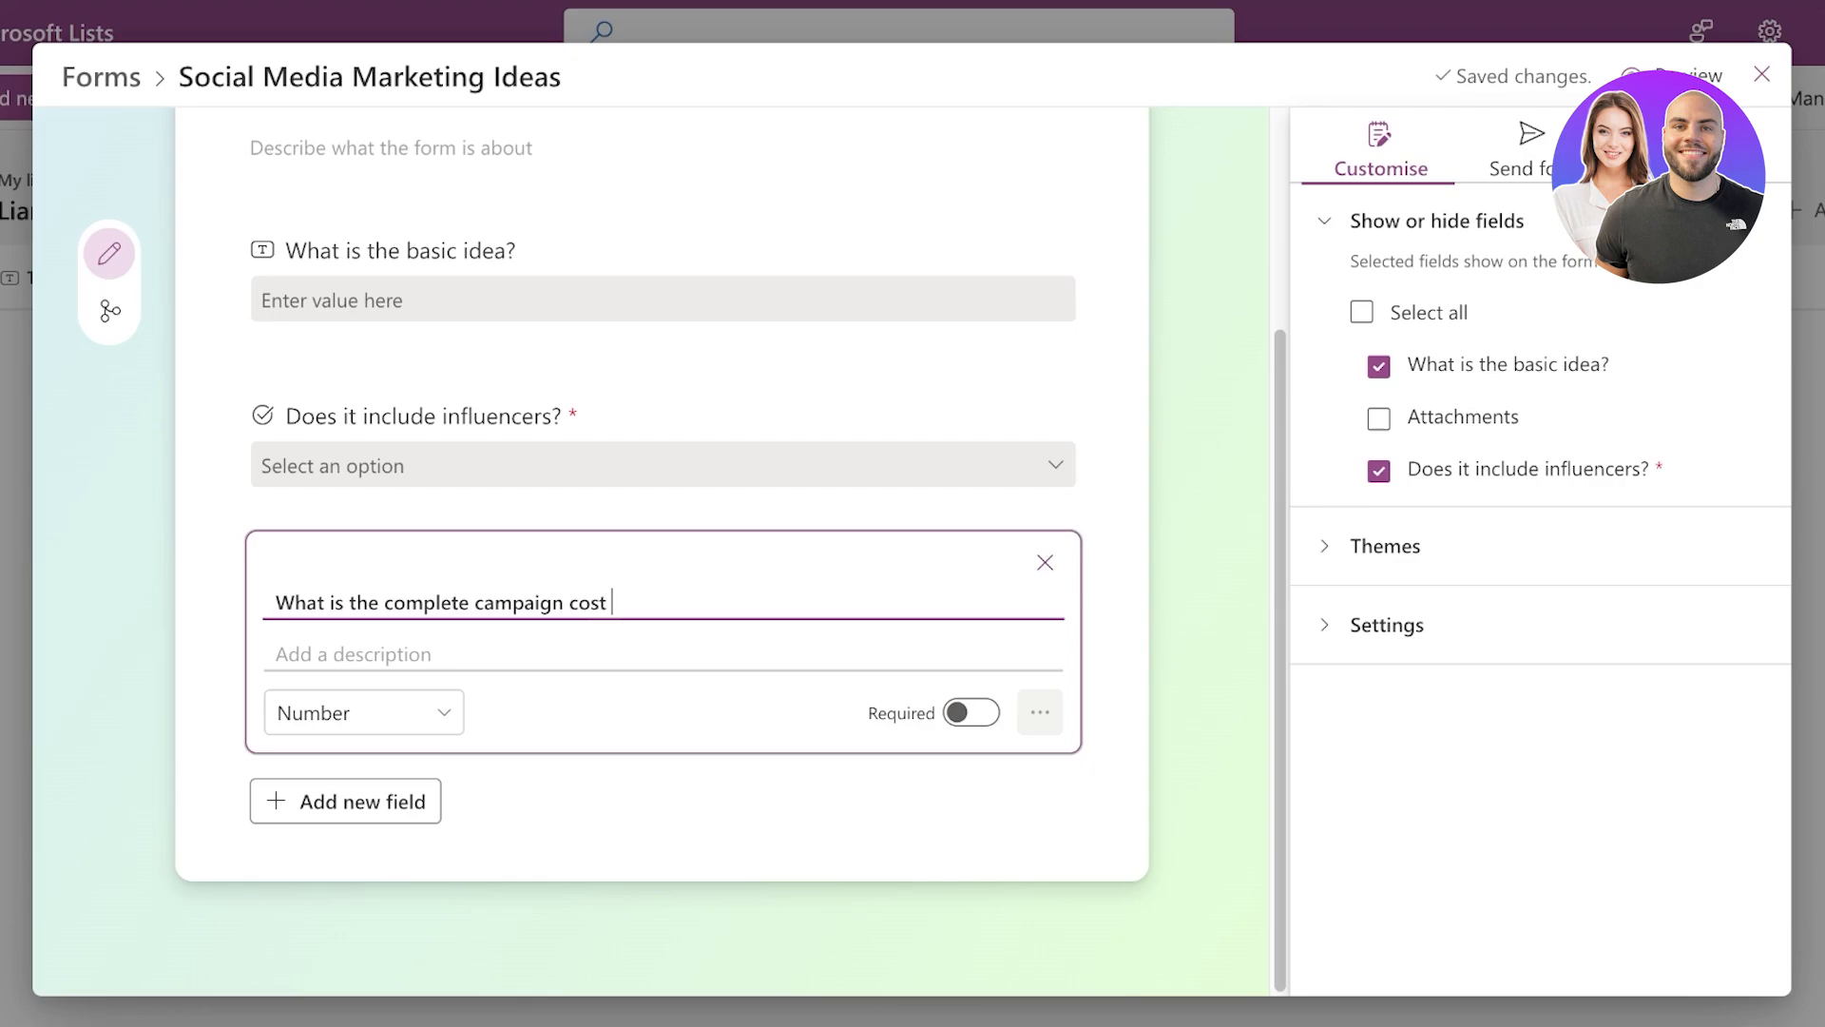
{"action": "type", "text": "going to be?"}
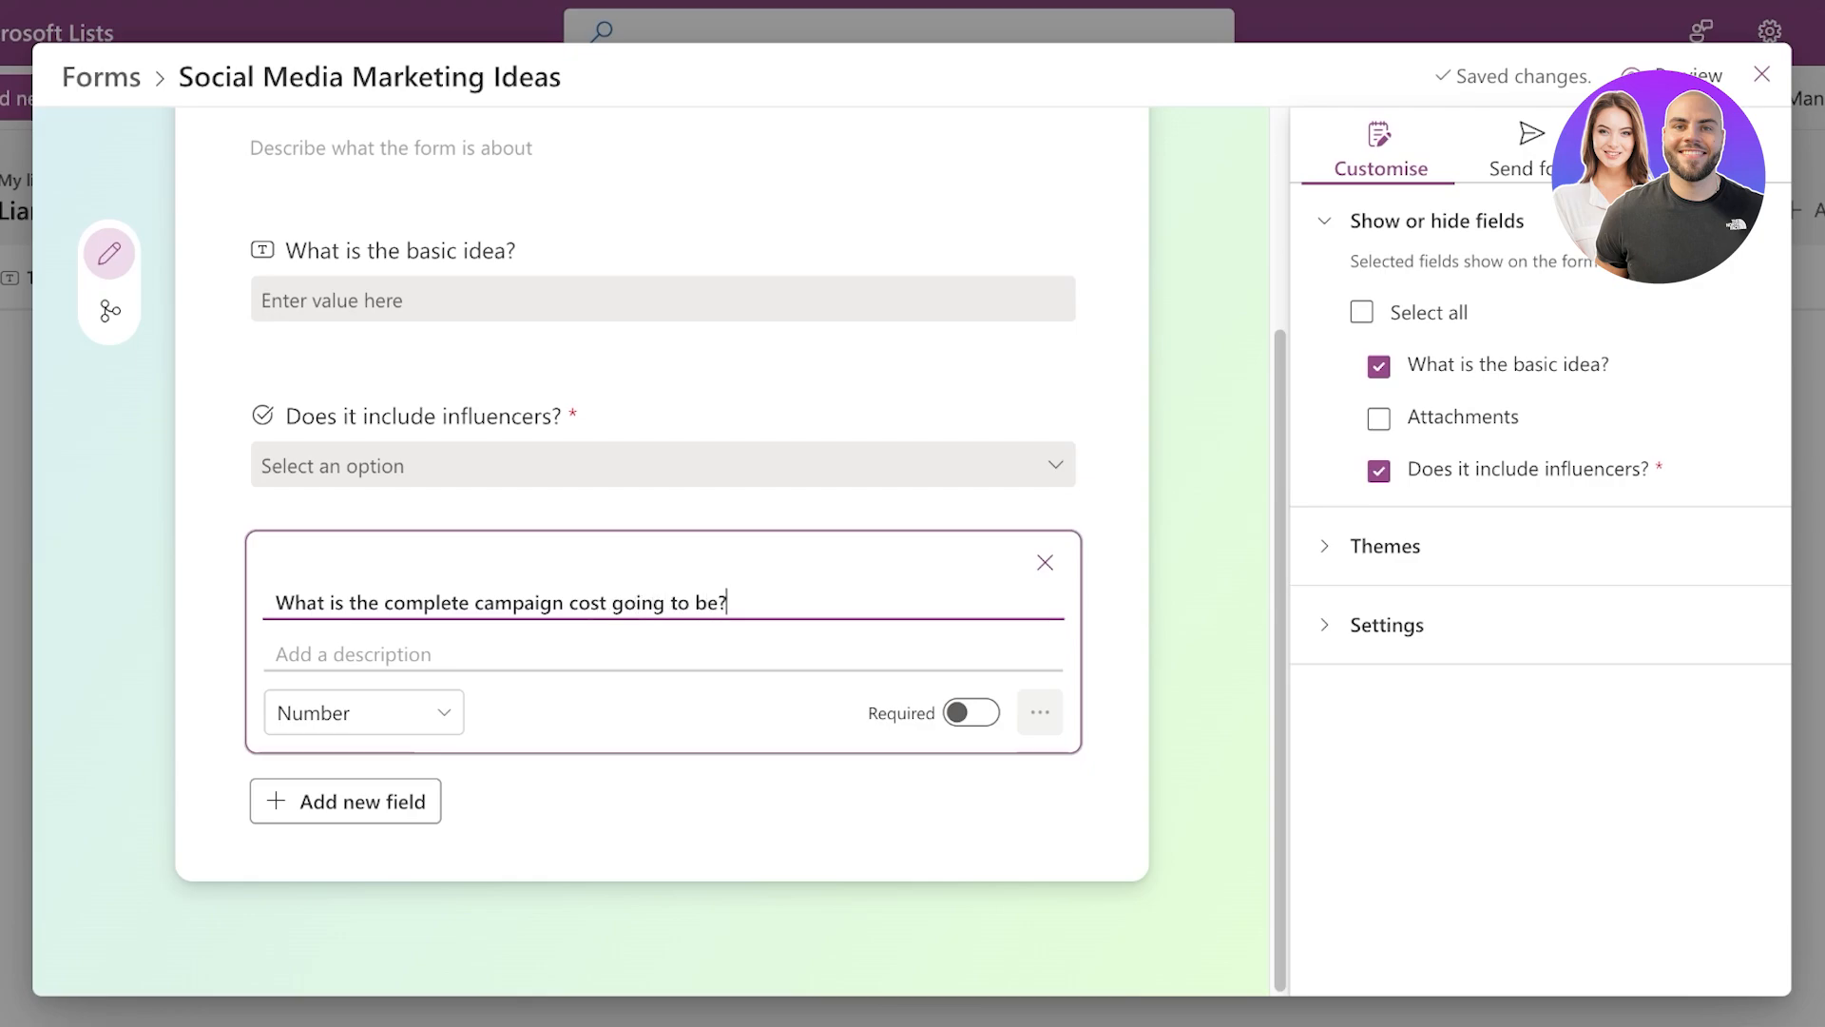
{"action": "left_click", "coordinate": [354, 655]}
{"action": "left_click", "coordinate": [365, 712]}
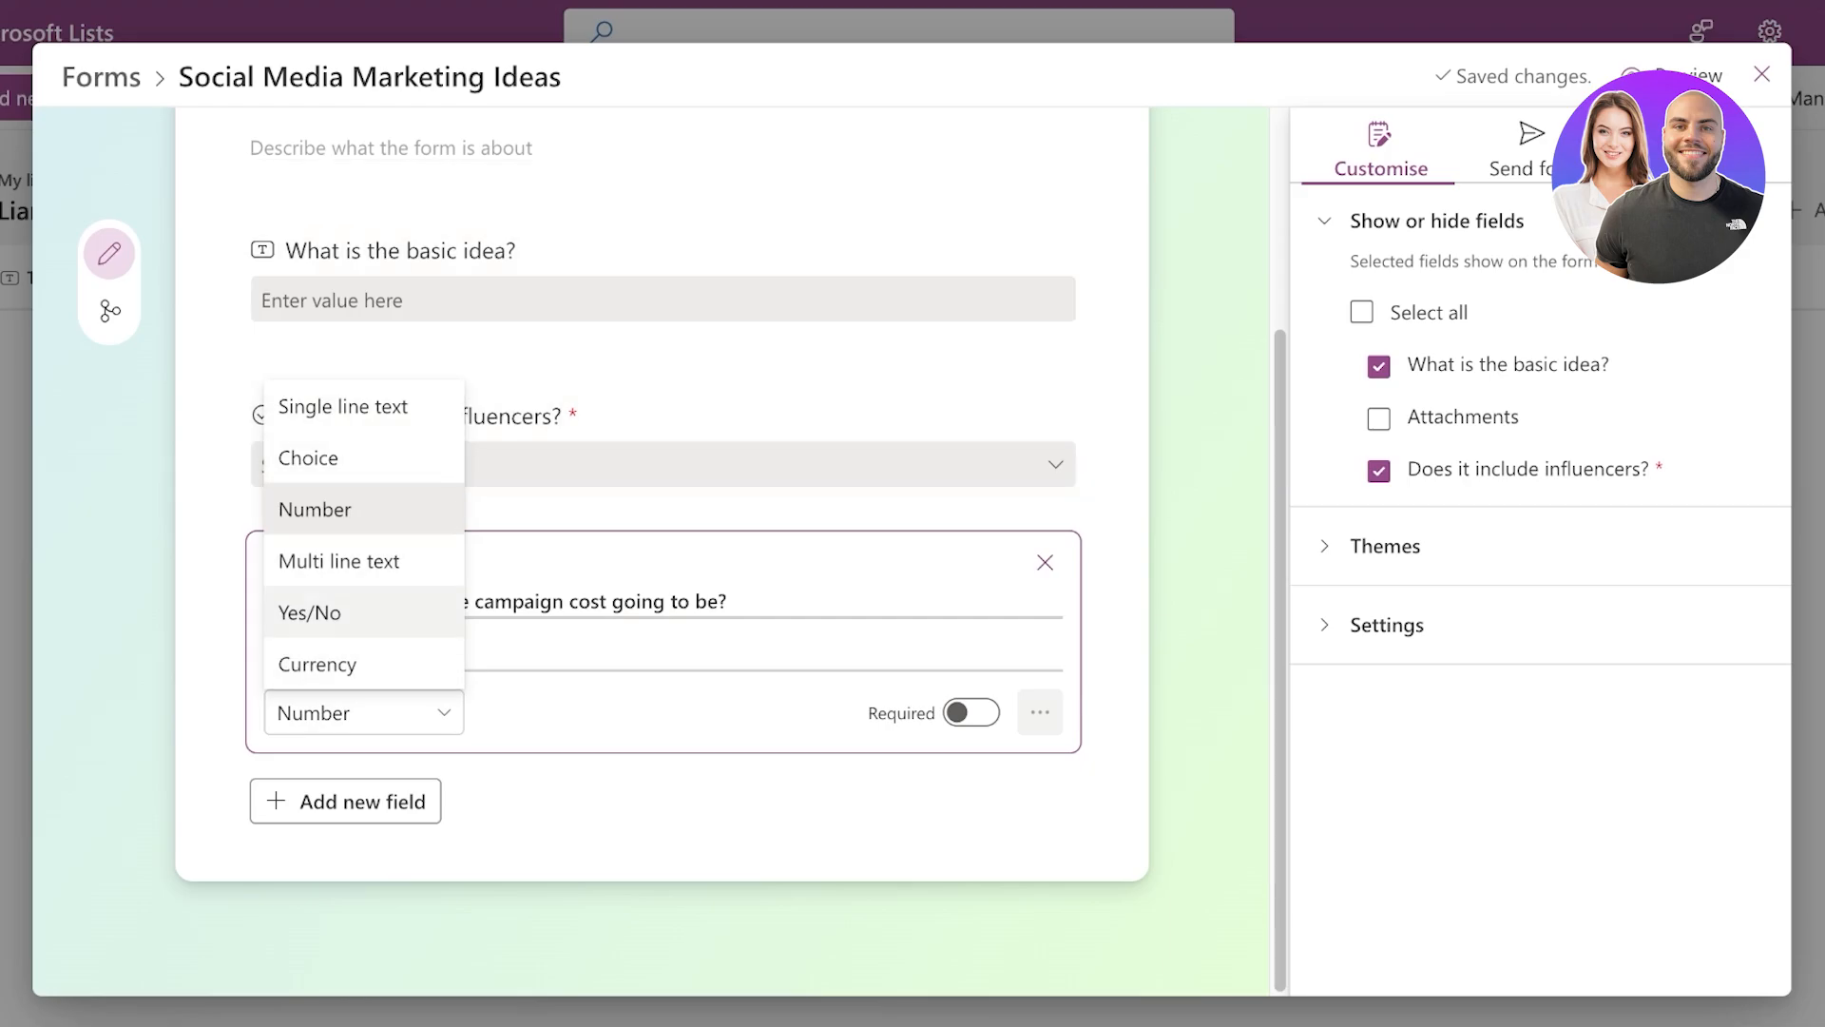
{"action": "left_click", "coordinate": [466, 842]}
{"action": "left_click", "coordinate": [345, 801]}
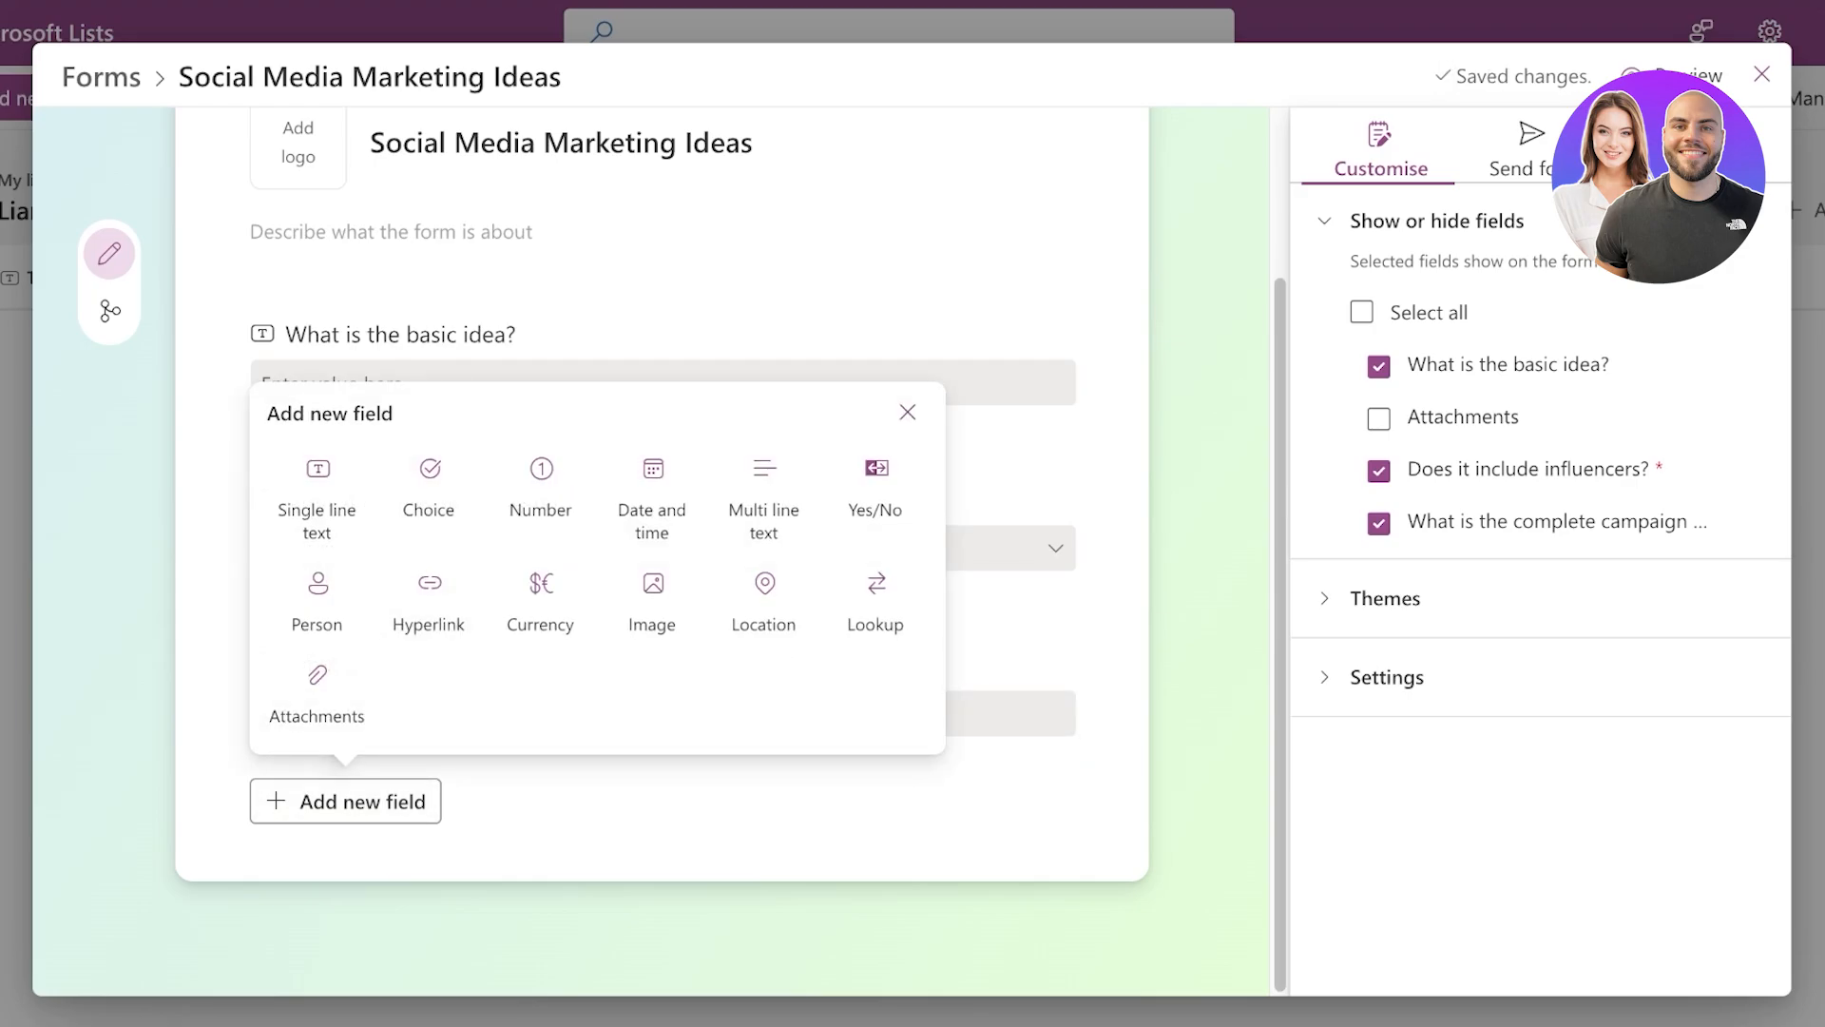
{"action": "left_click", "coordinate": [653, 496]}
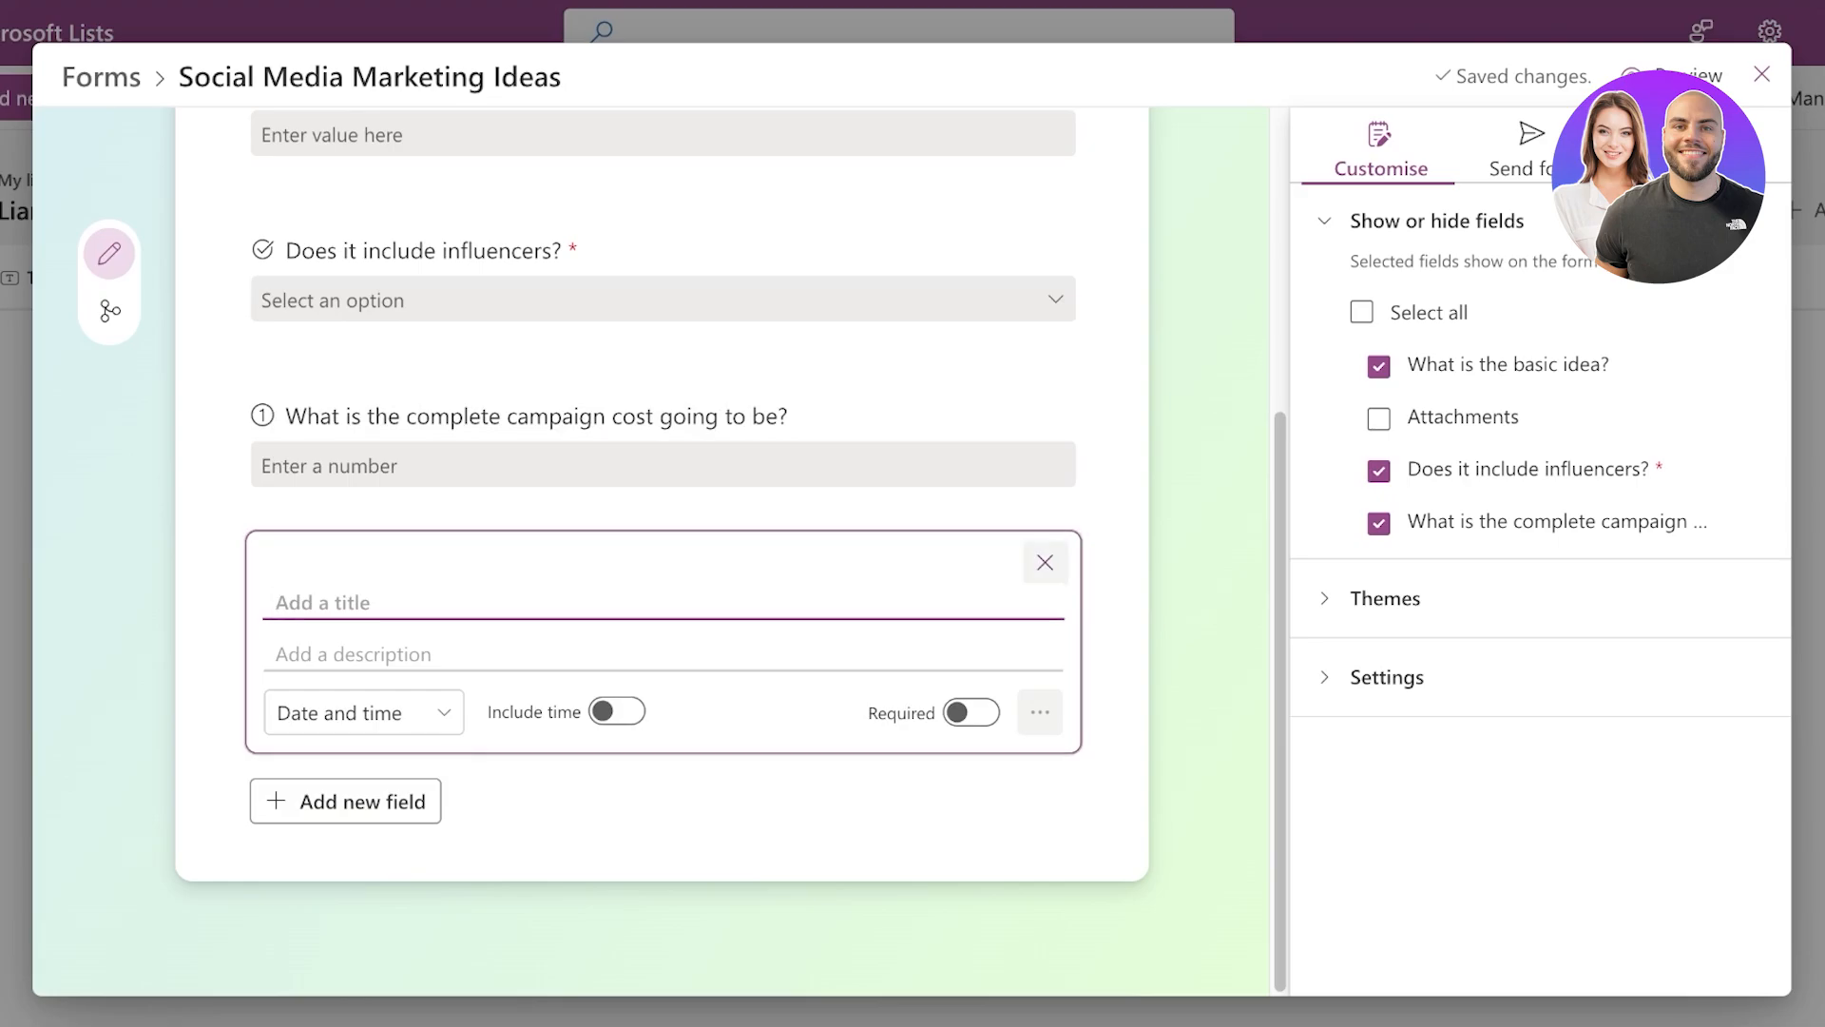
{"action": "left_click", "coordinate": [1045, 562]}
- Add a Person field titled "Who is the idea by?" to the form
{"action": "left_click", "coordinate": [345, 801]}
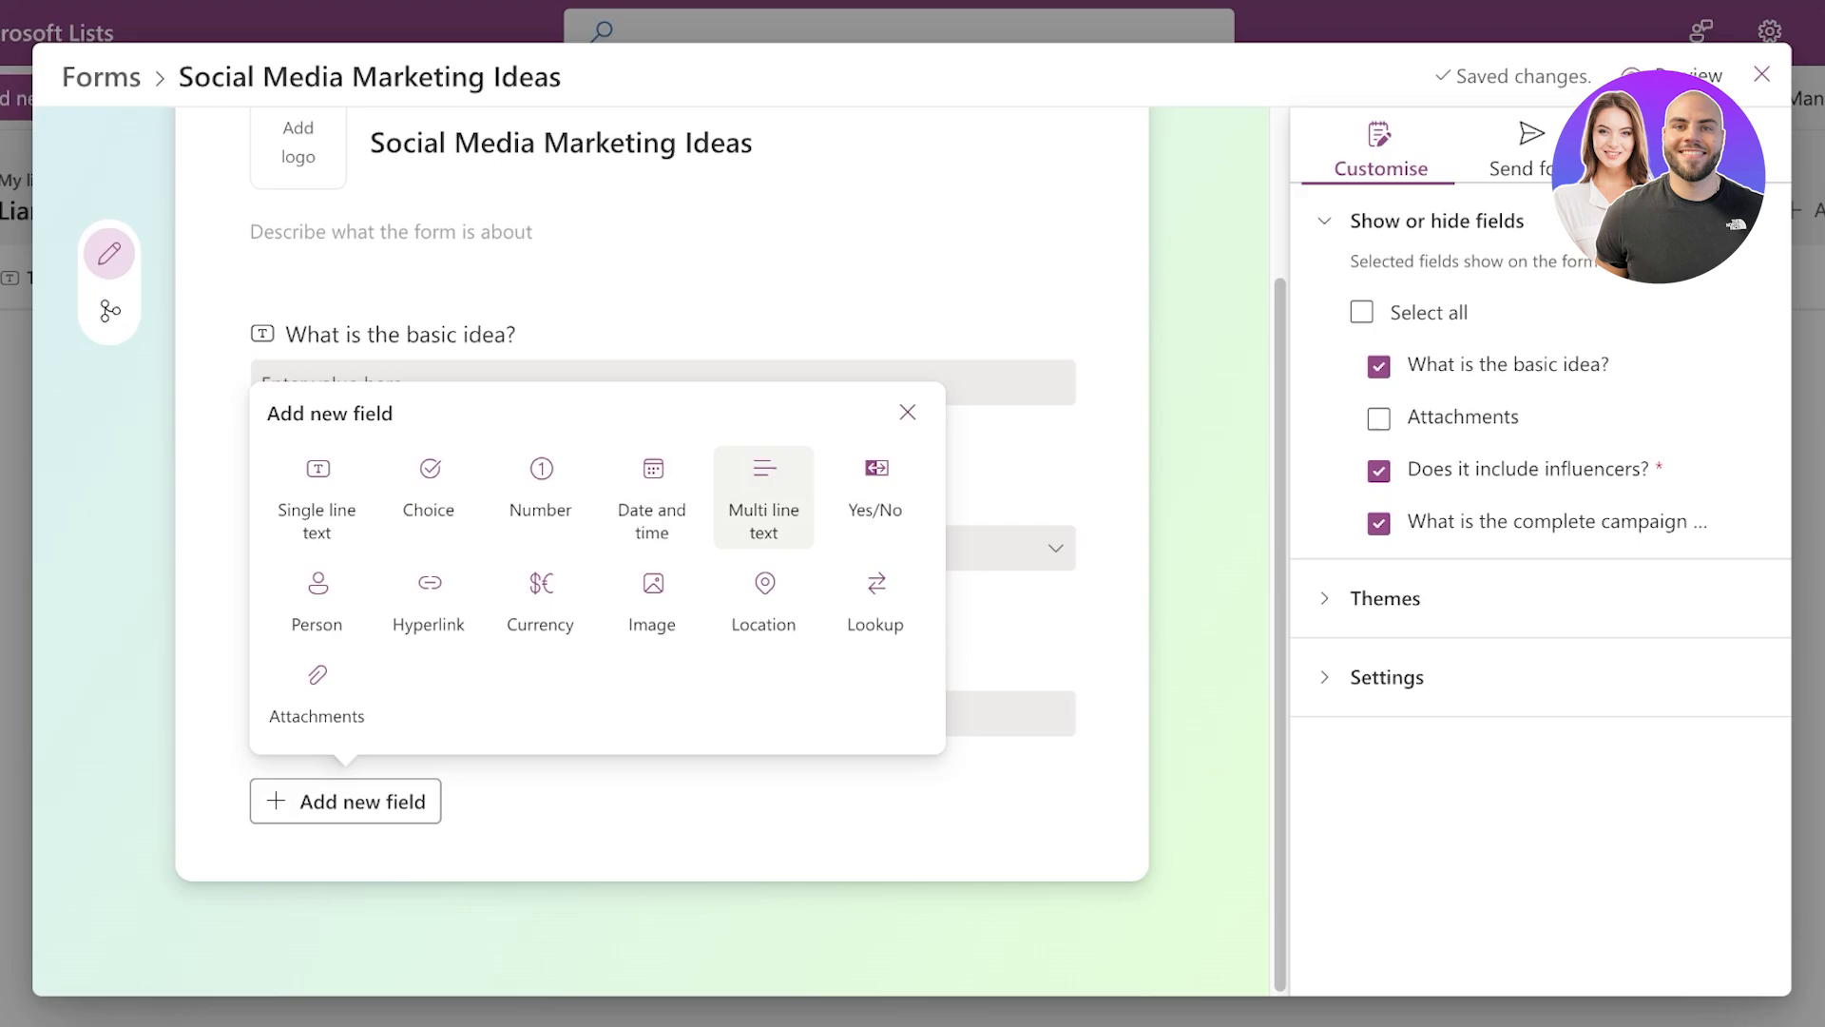
{"action": "left_click", "coordinate": [316, 599]}
{"action": "type", "text": "Who is the "}
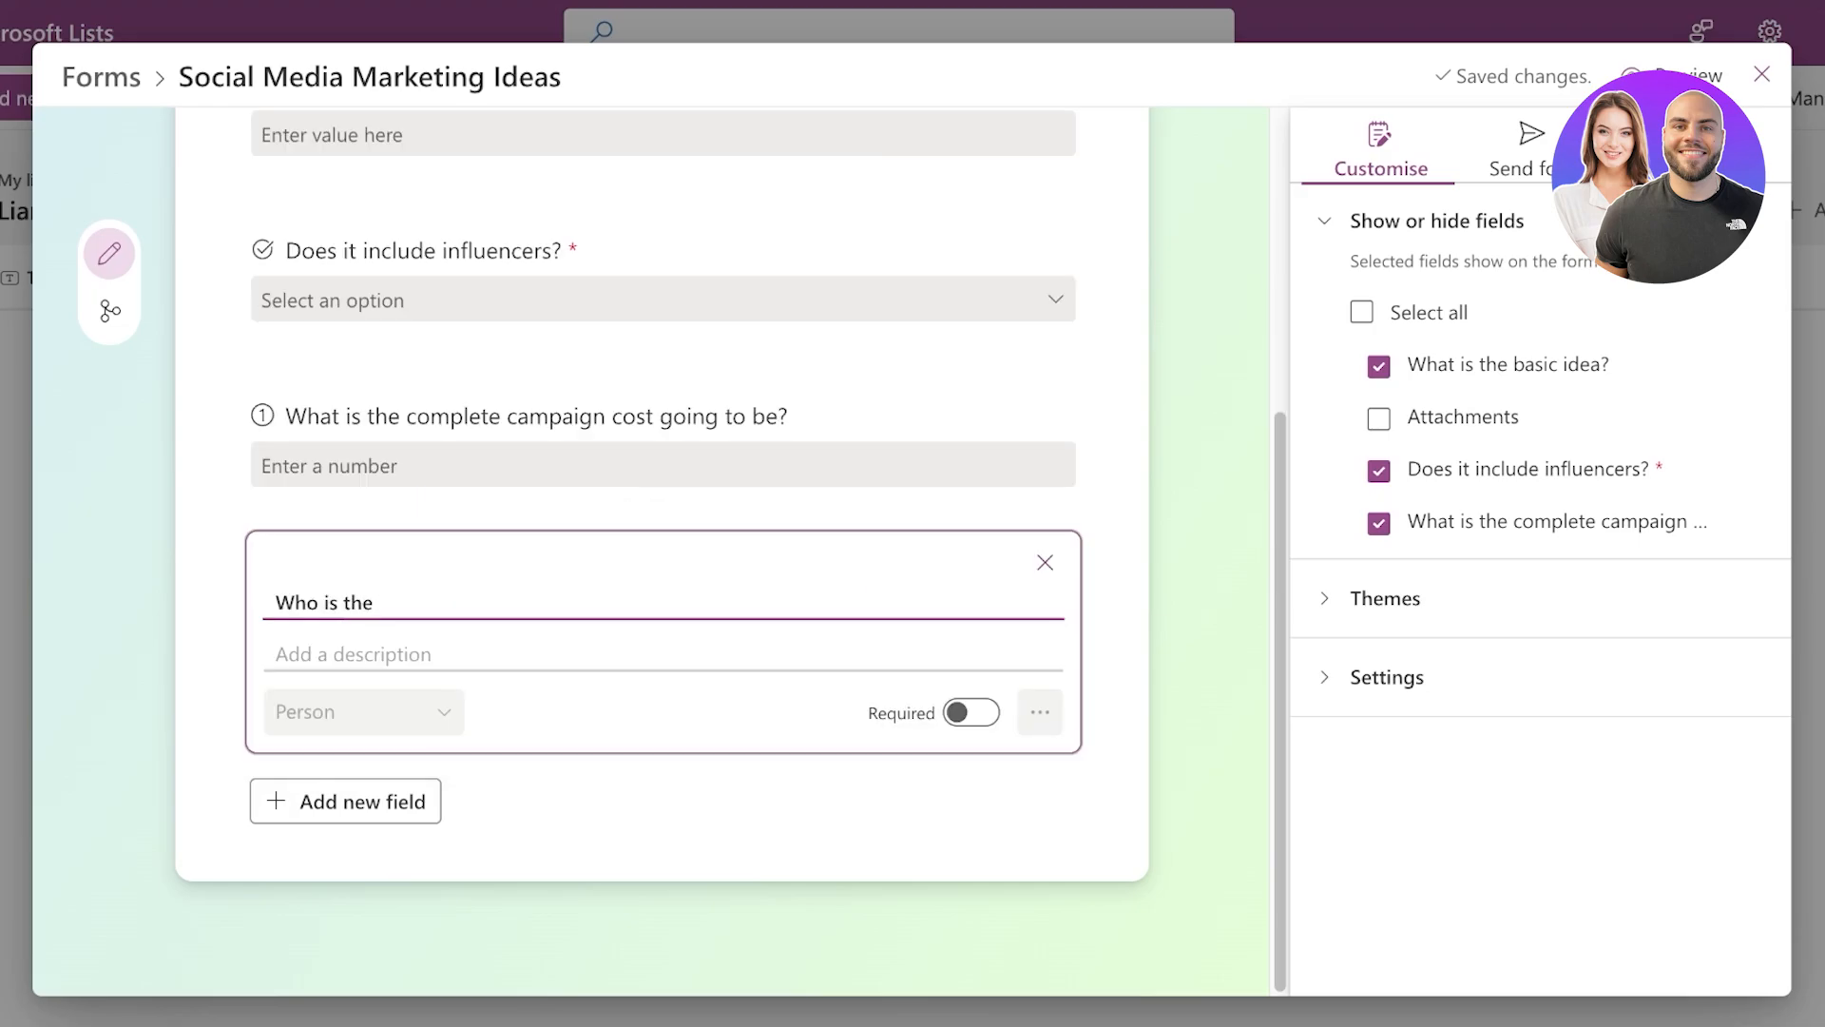
{"action": "type", "text": "idea by?"}
- Examine the source list and column options of a new Lookup field, and discard the field
{"action": "left_click", "coordinate": [345, 802]}
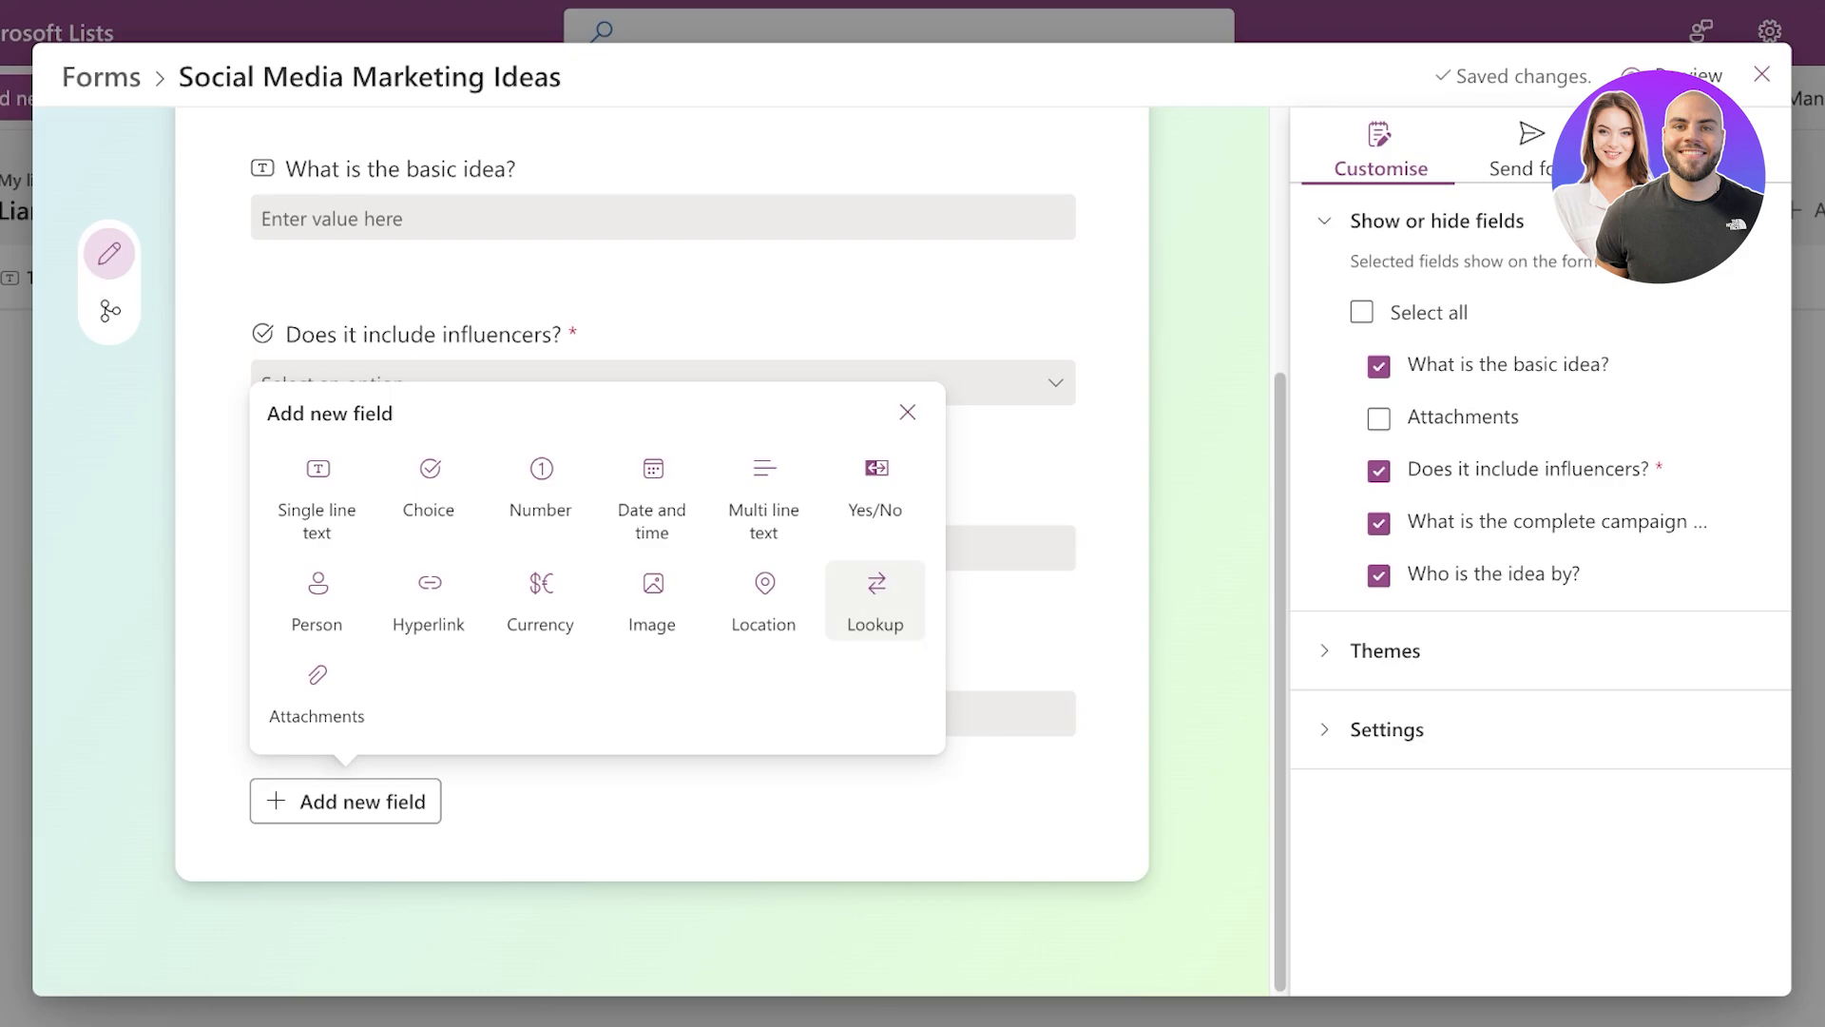
{"action": "left_click", "coordinate": [875, 599]}
{"action": "left_click", "coordinate": [353, 495]}
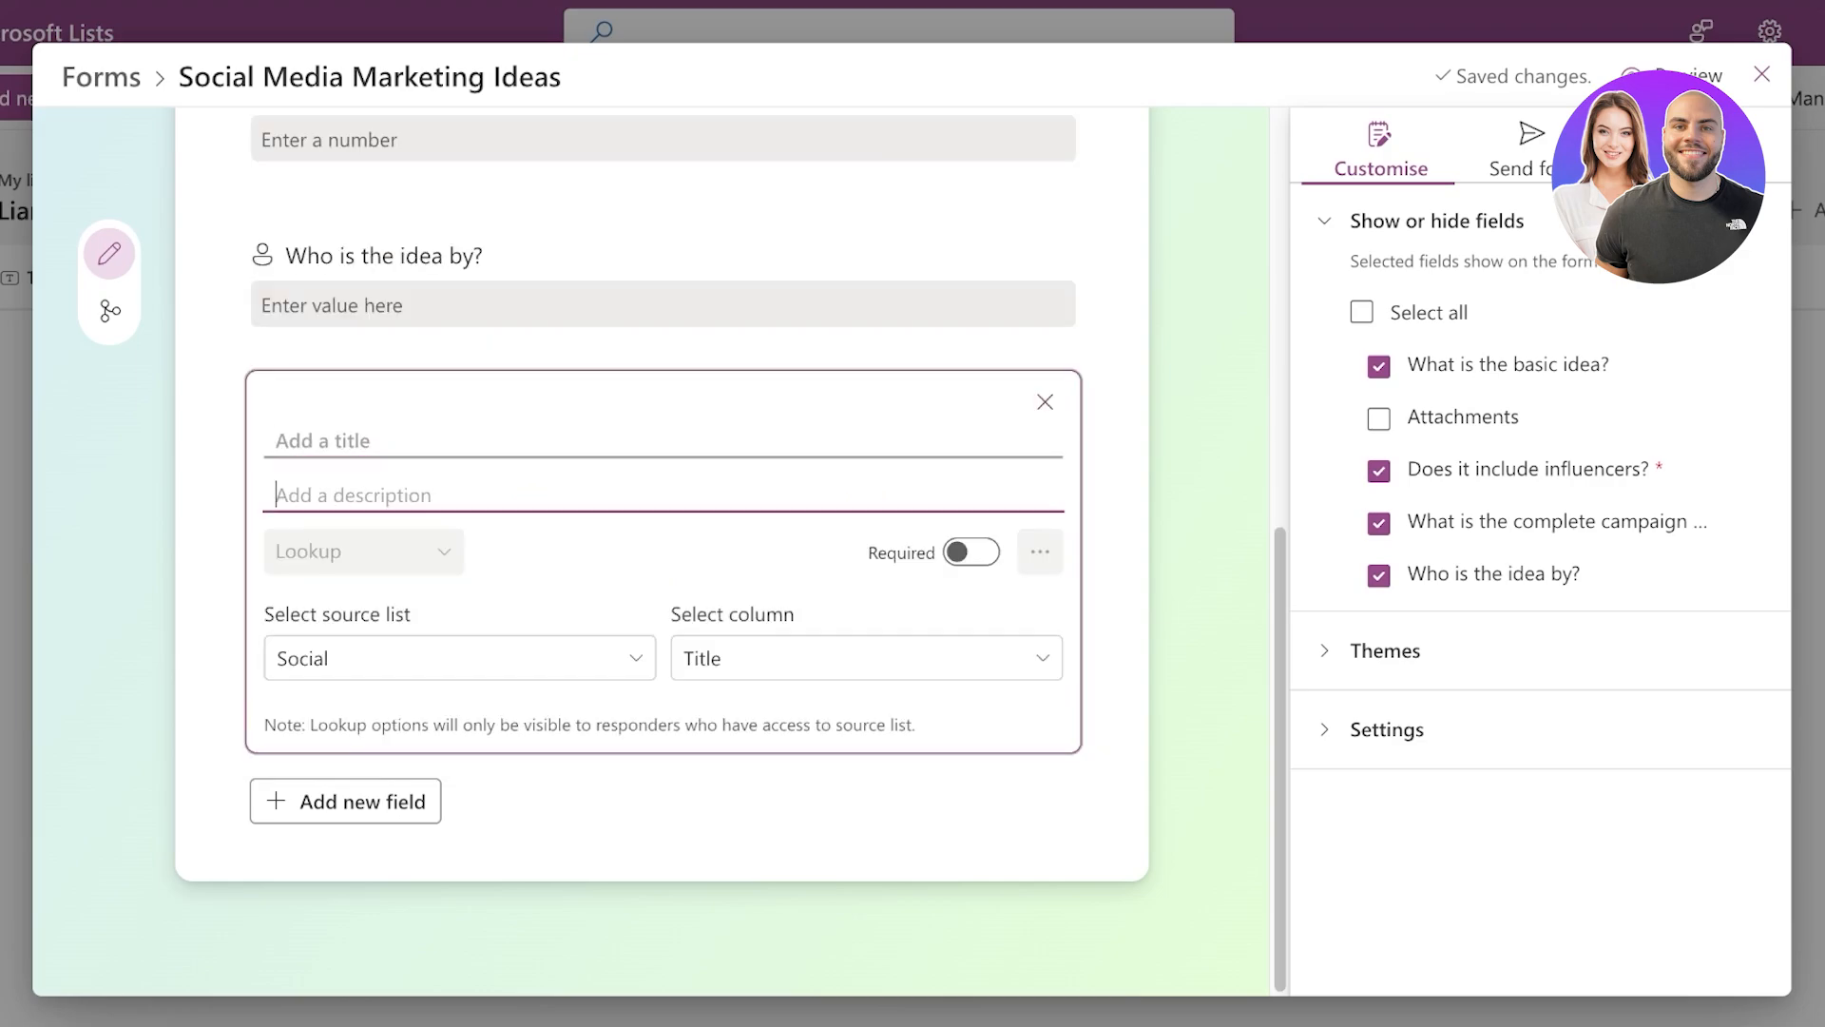
{"action": "left_click", "coordinate": [323, 442]}
{"action": "left_click", "coordinate": [352, 494]}
{"action": "left_click", "coordinate": [460, 658]}
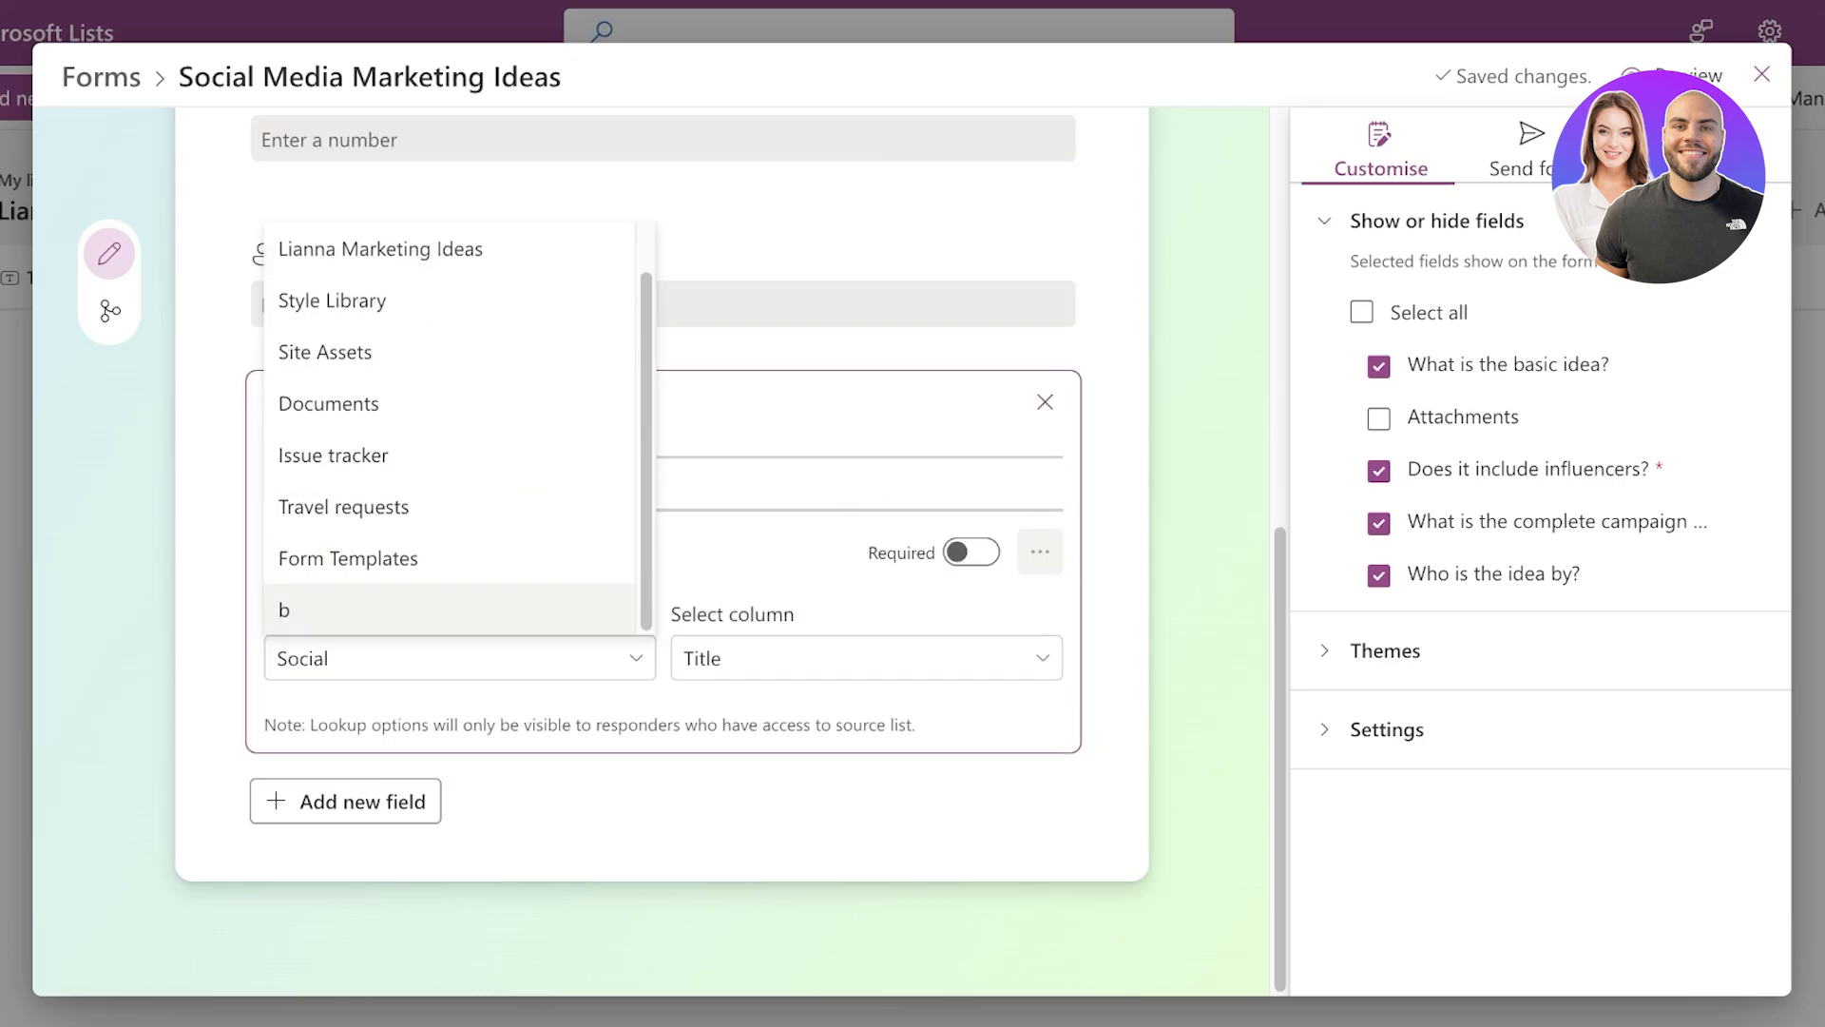
{"action": "left_click", "coordinate": [460, 657]}
{"action": "left_click", "coordinate": [867, 657]}
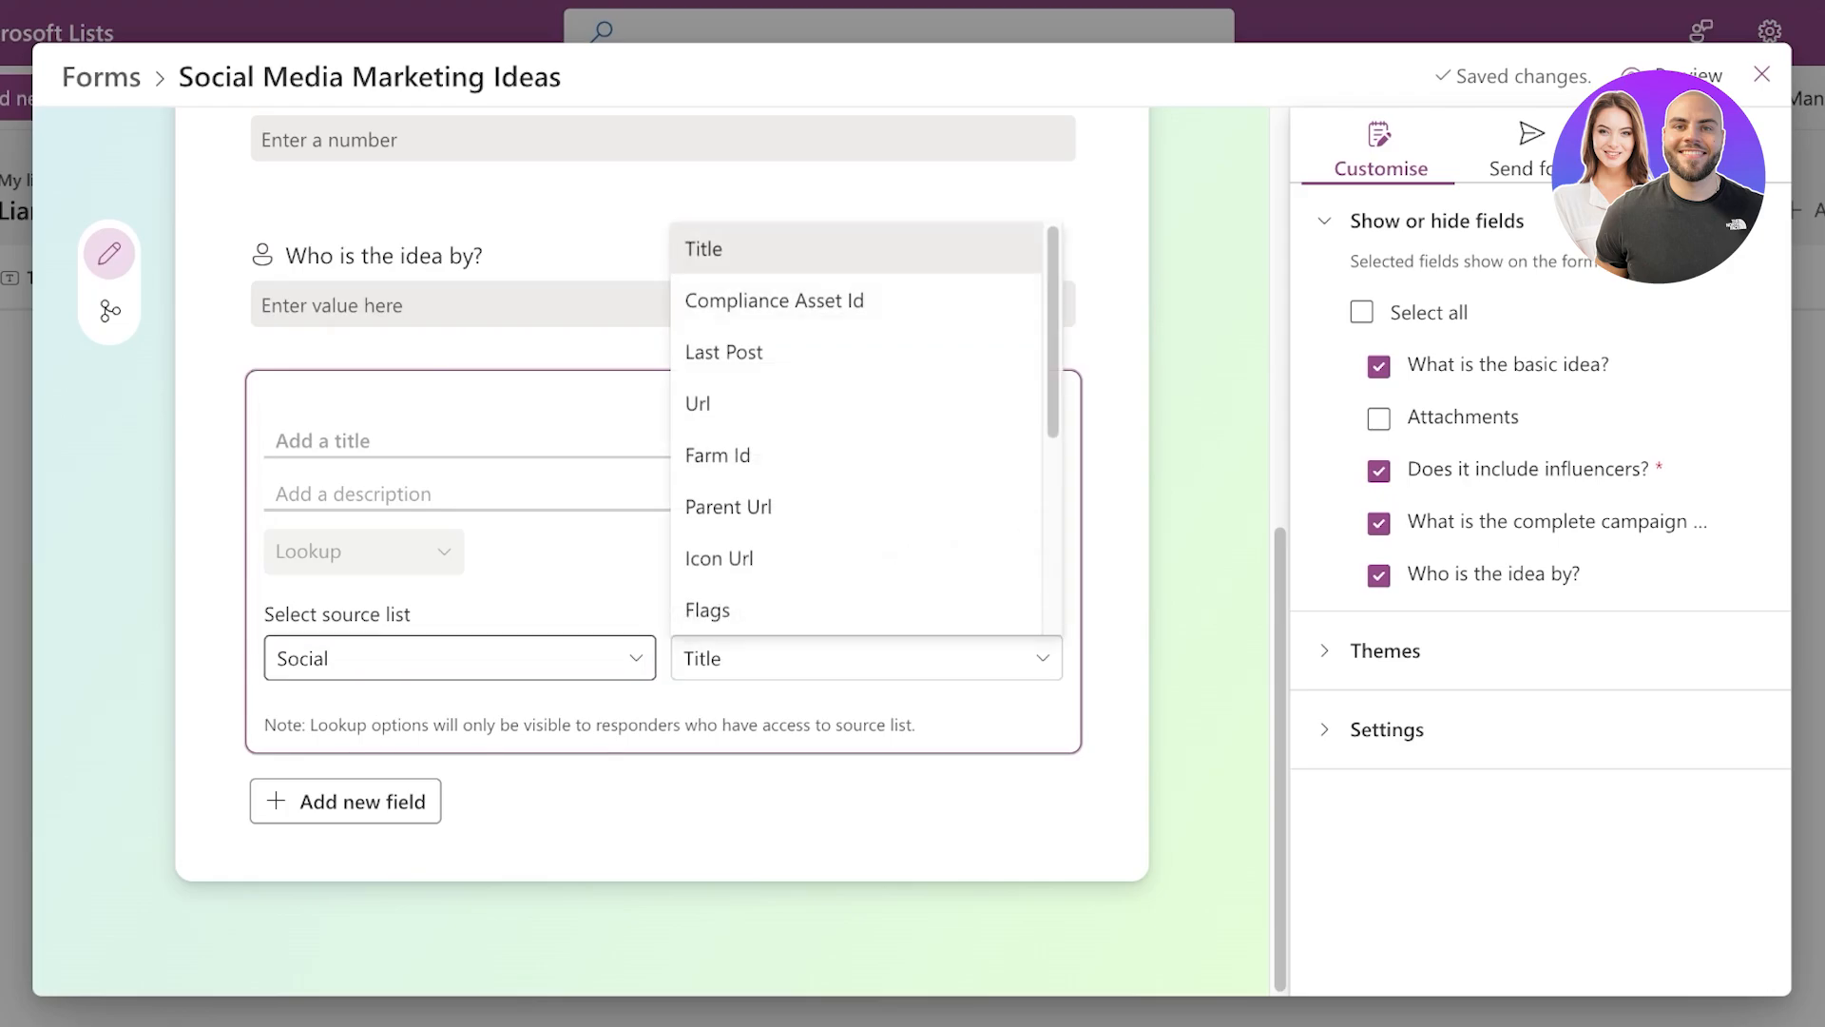
{"action": "left_click", "coordinate": [460, 658]}
{"action": "left_click", "coordinate": [1045, 402]}
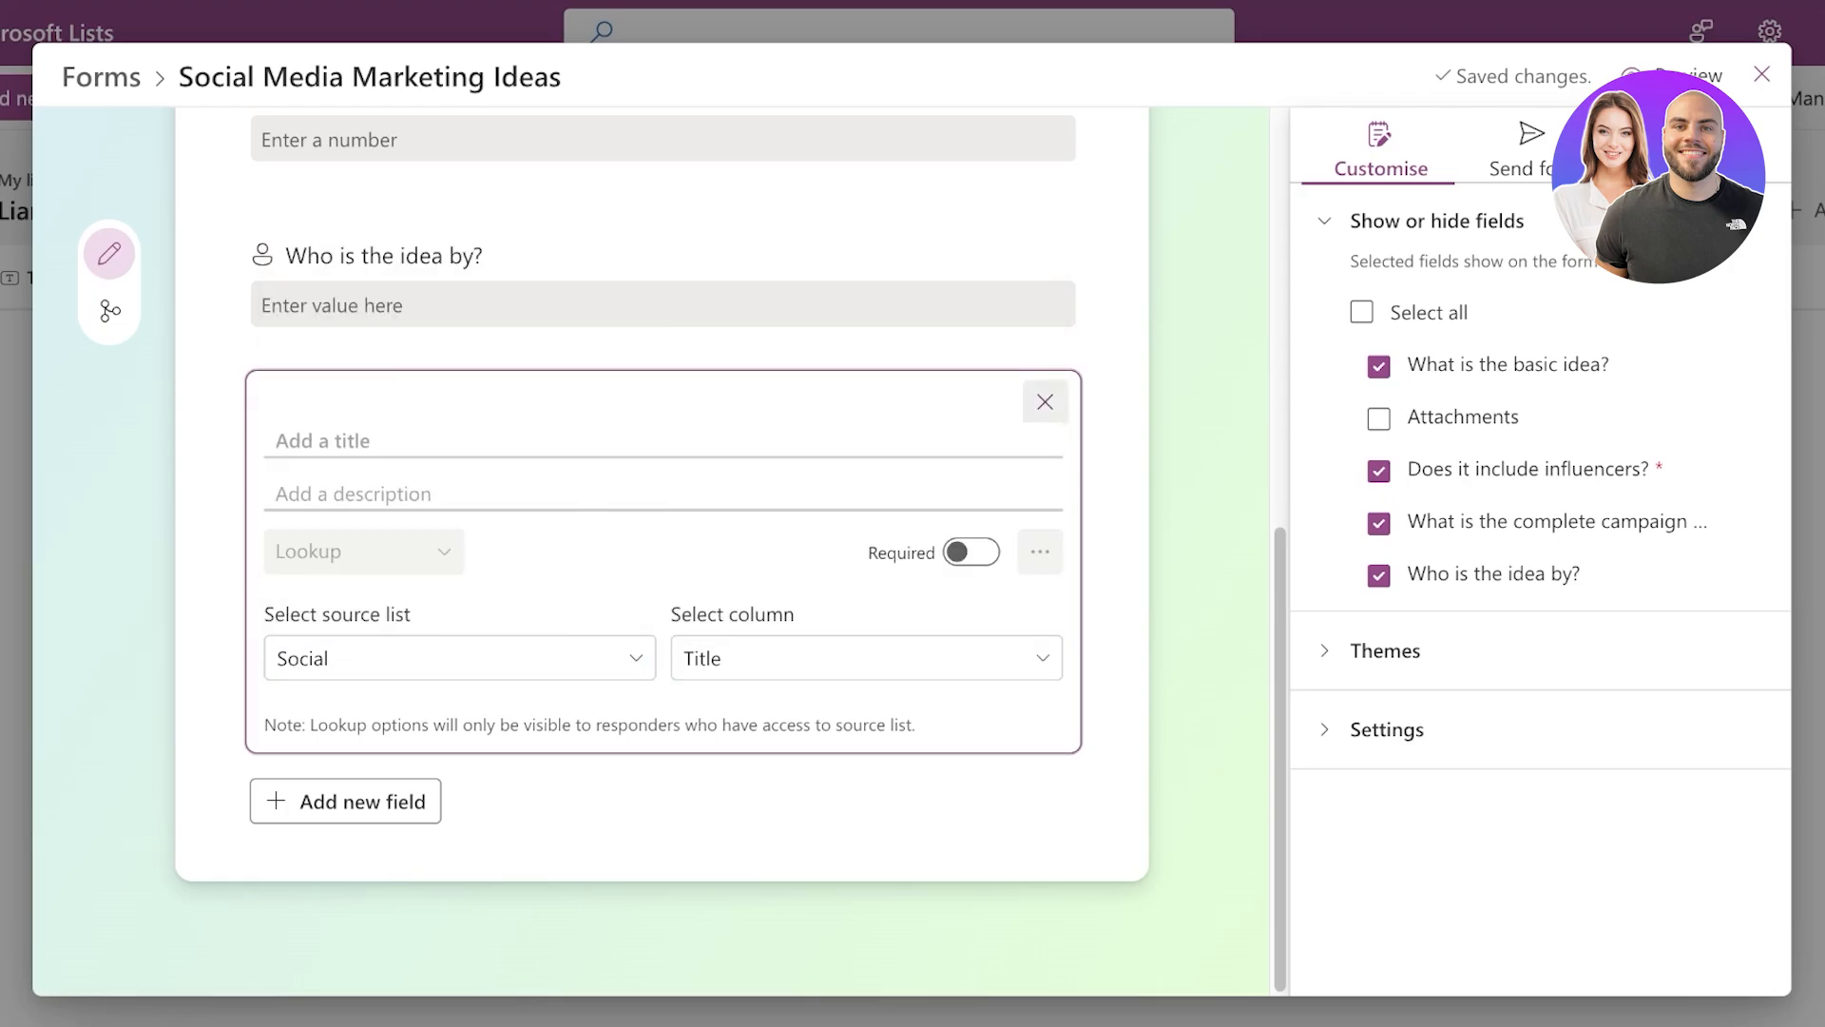
- Add another Choice field to the form and title it "Approved"
{"action": "left_click", "coordinate": [345, 801]}
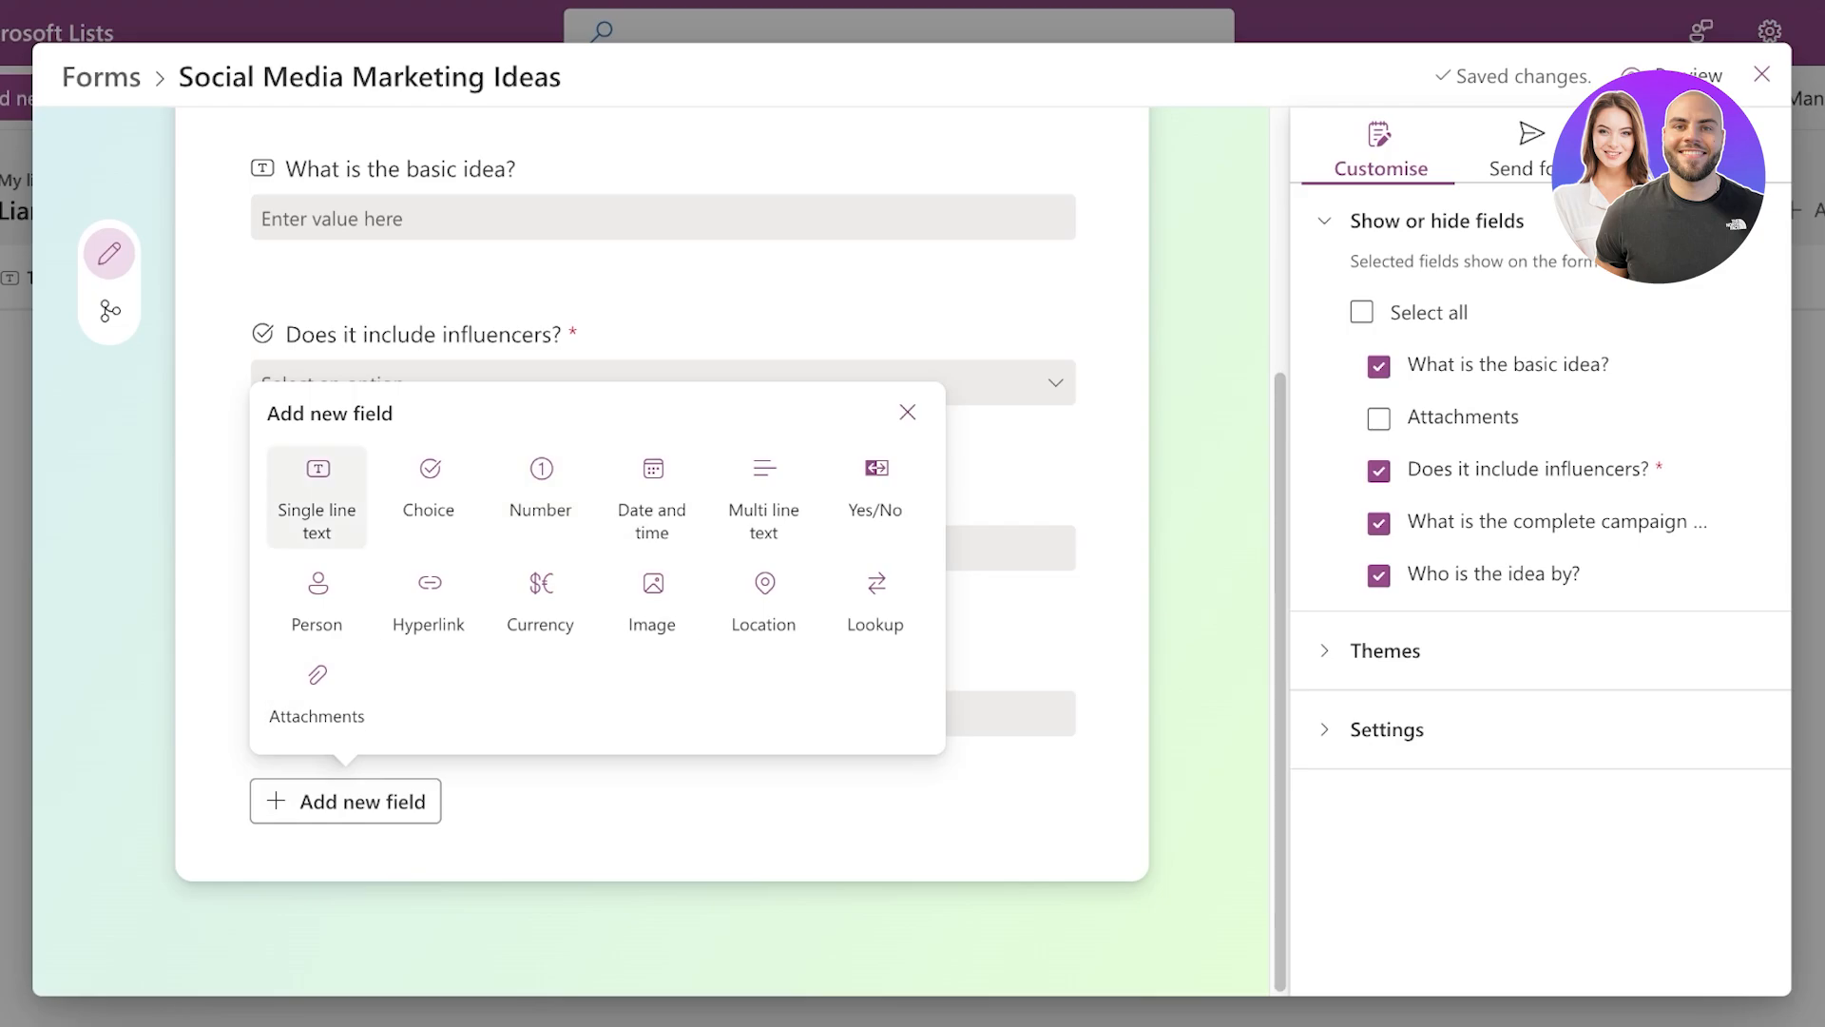
{"action": "left_click", "coordinate": [428, 494]}
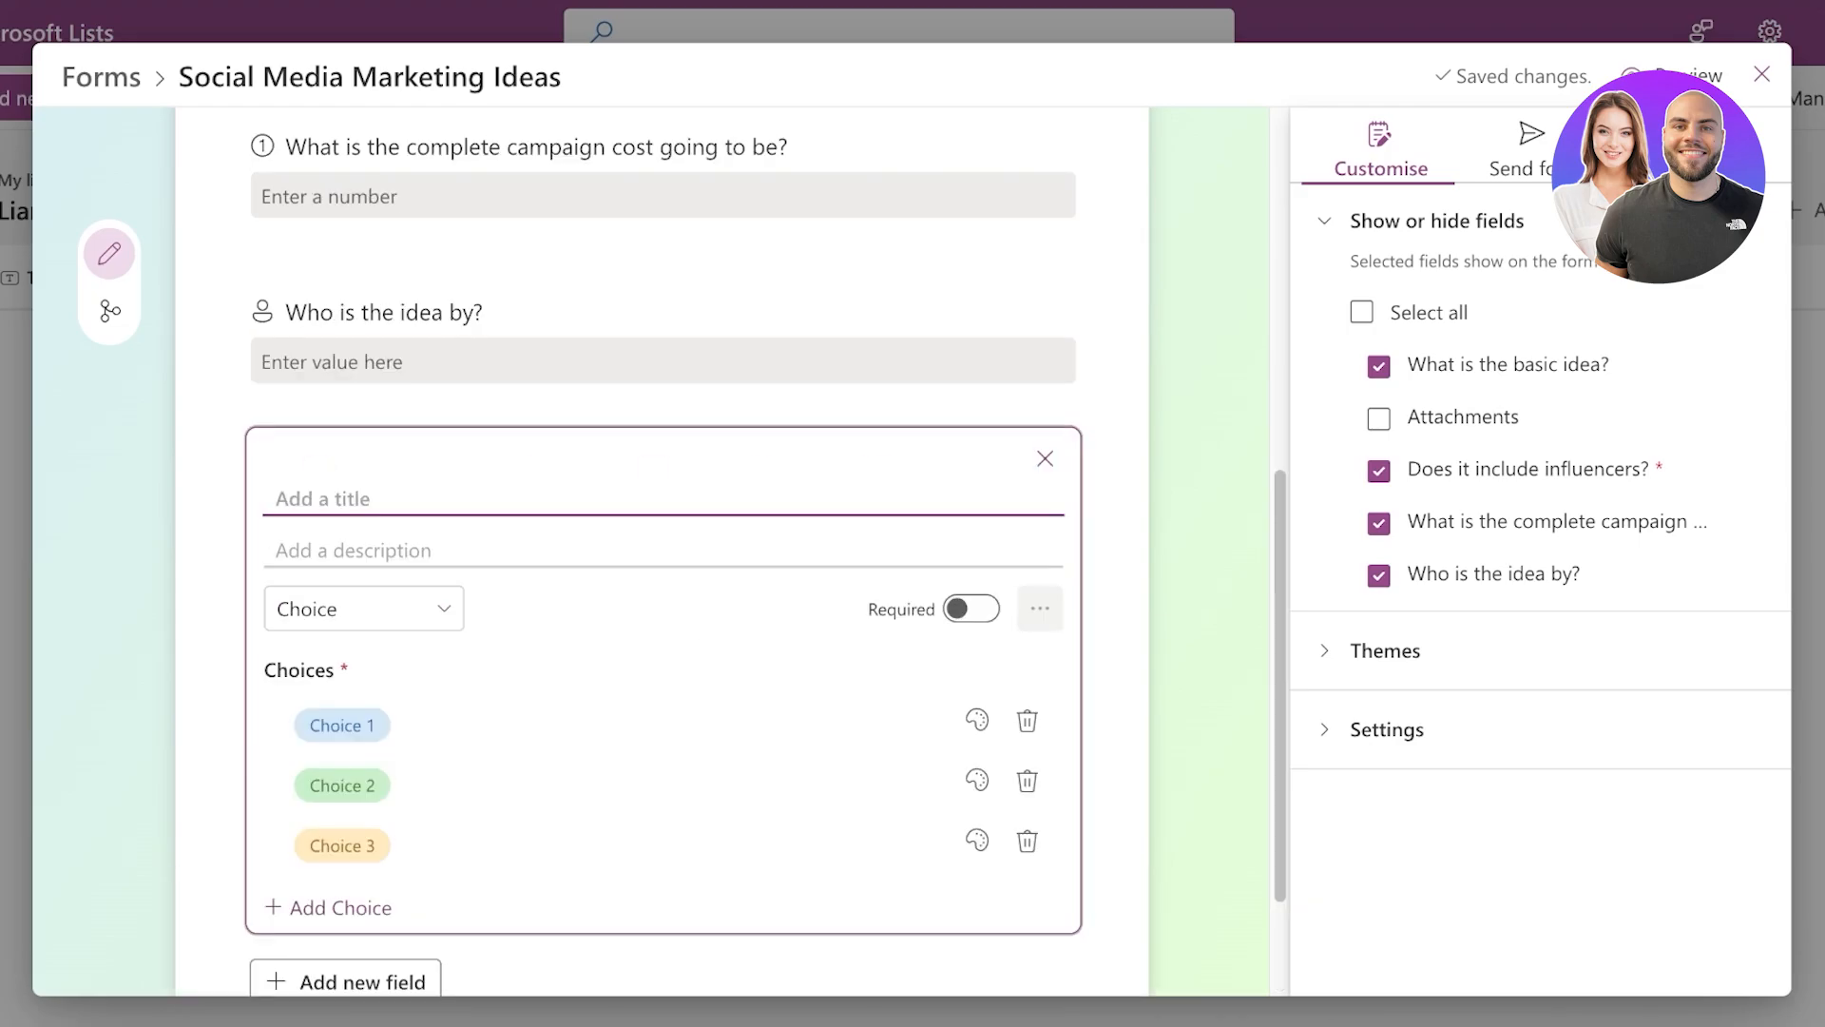
{"action": "type", "text": "Cho"}
{"action": "key", "text": "BackSpace"}
{"action": "key", "text": "BackSpace"}
{"action": "key", "text": "BackSpace"}
{"action": "type", "text": "Approved"}
- Rename the Approved field's first two choices to "Approved" and "Not Approved"
{"action": "left_click", "coordinate": [344, 724]}
{"action": "type", "text": "Ap"}
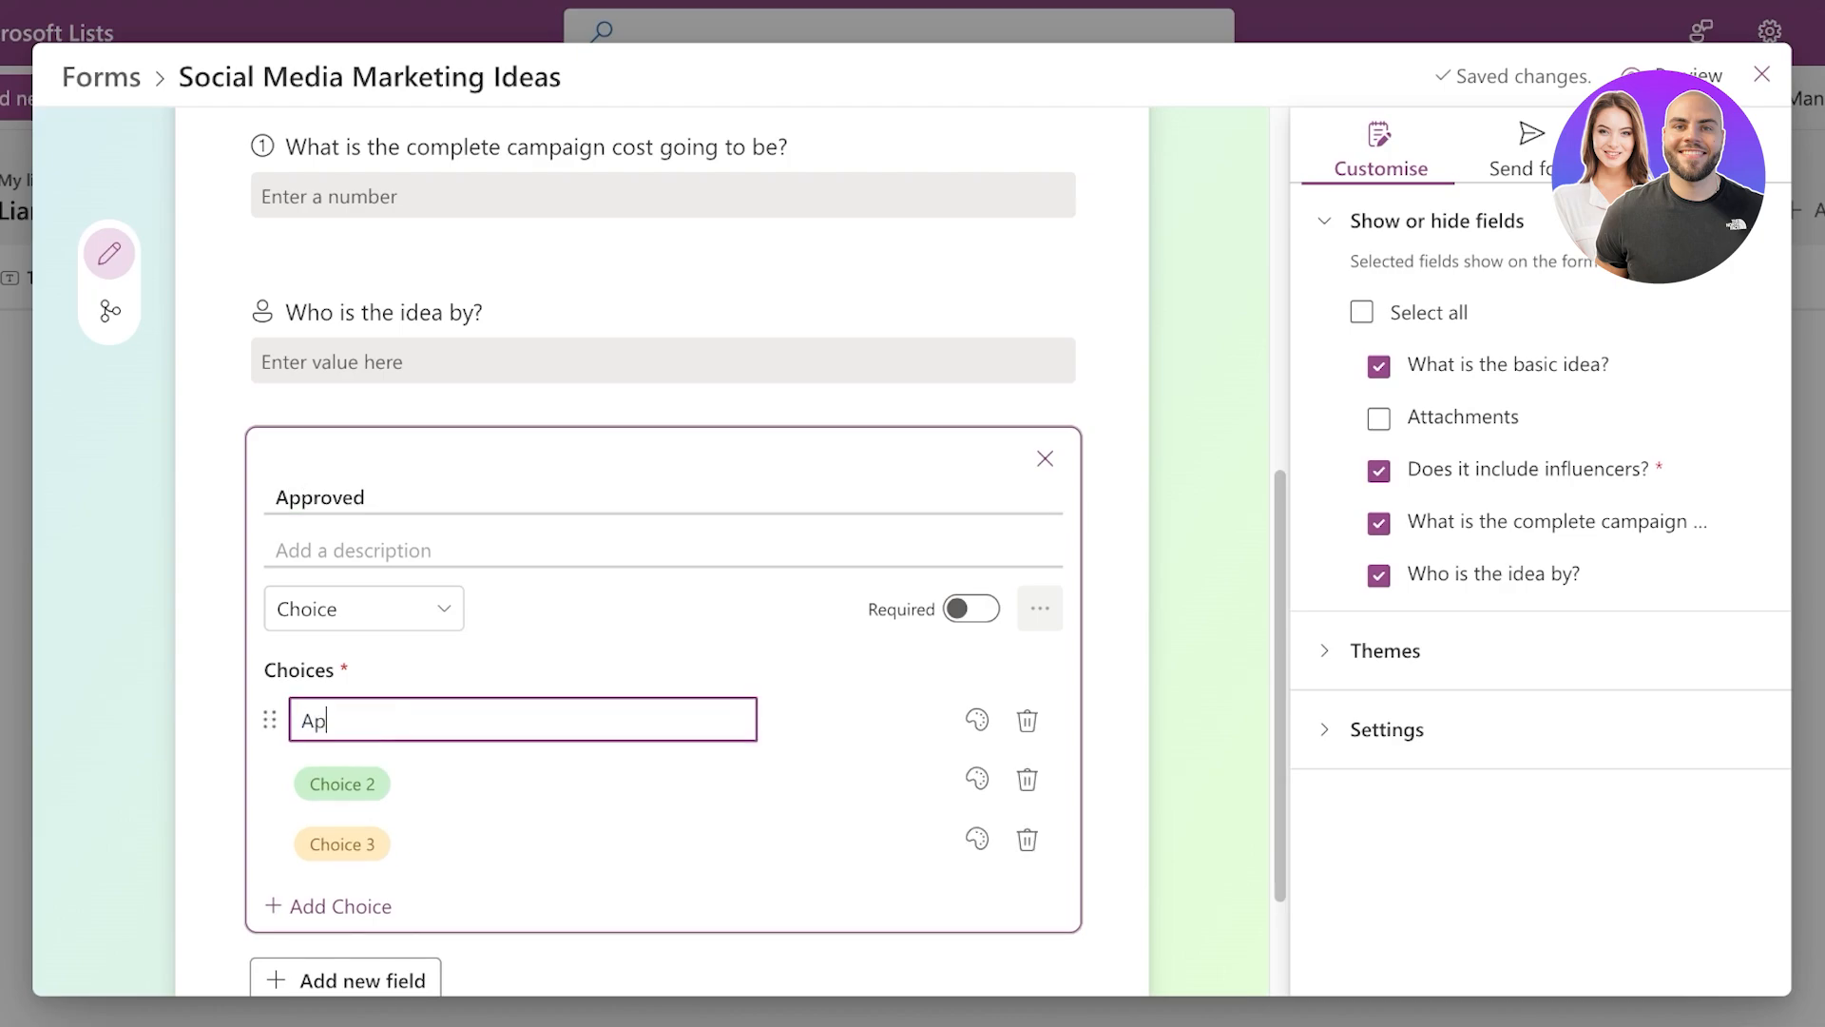
{"action": "type", "text": "proved"}
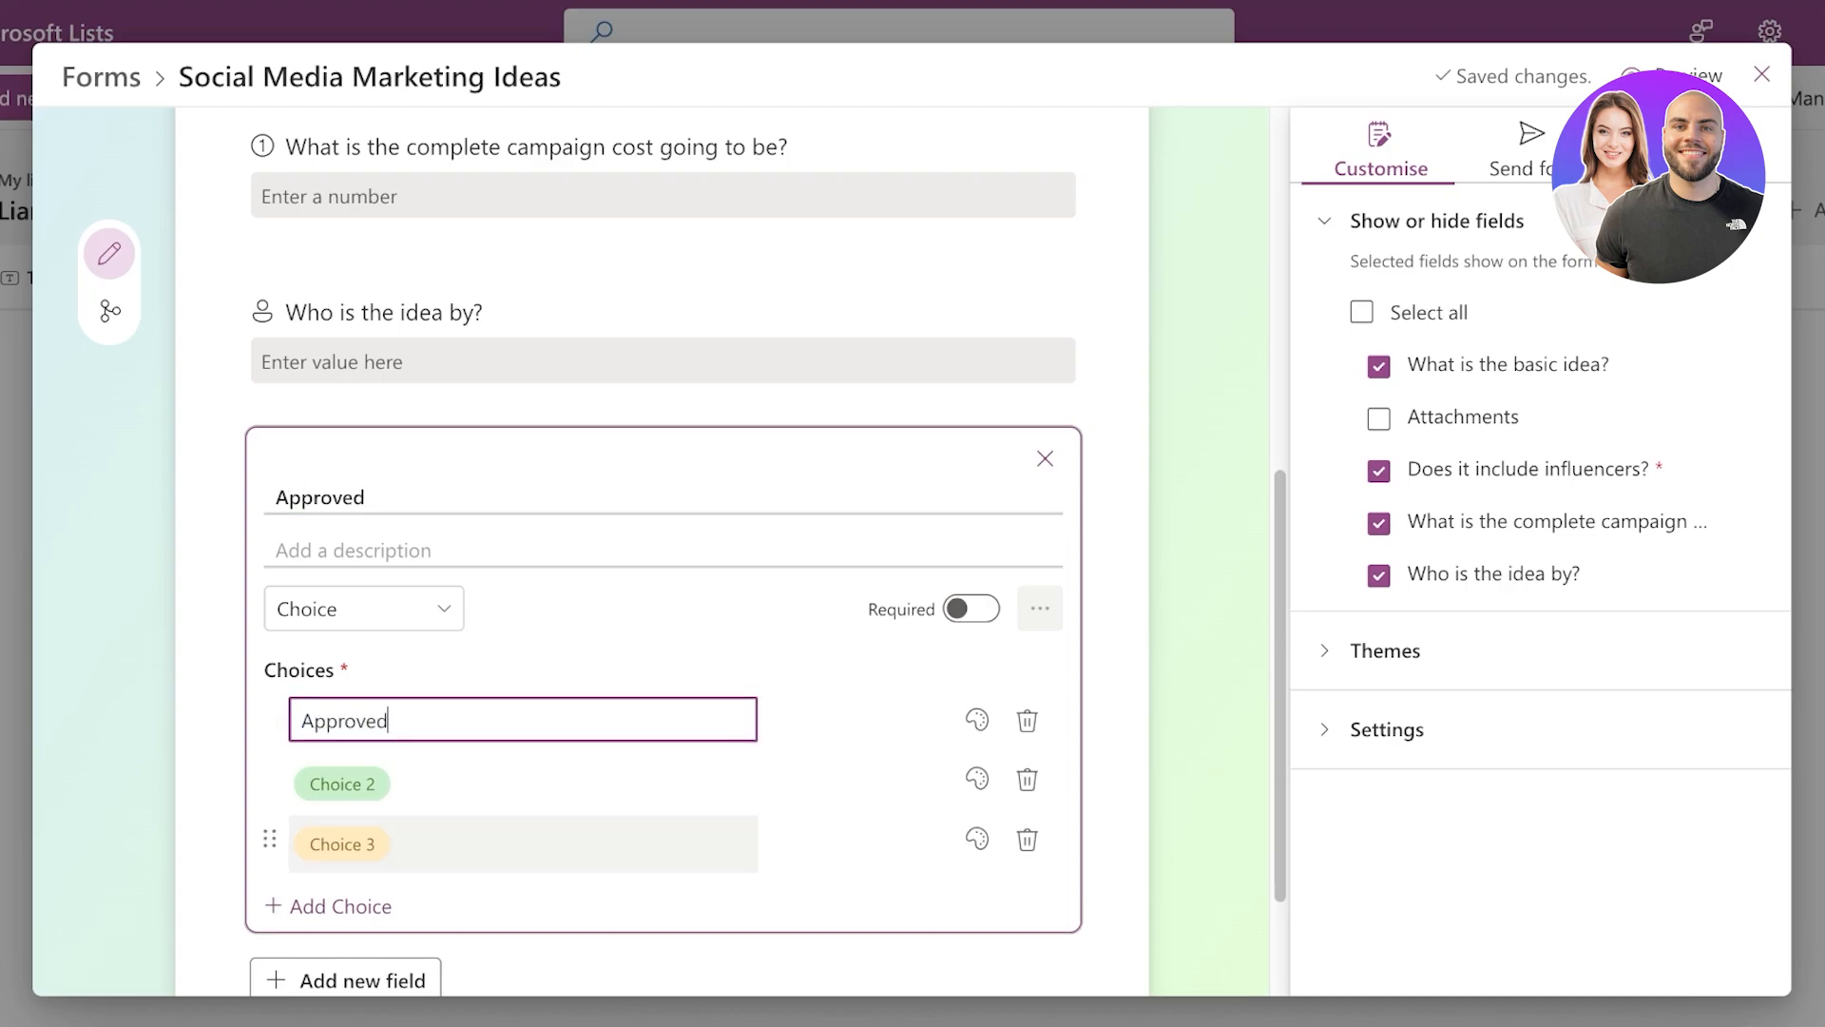
{"action": "left_click", "coordinate": [342, 784]}
{"action": "type", "text": "No"}
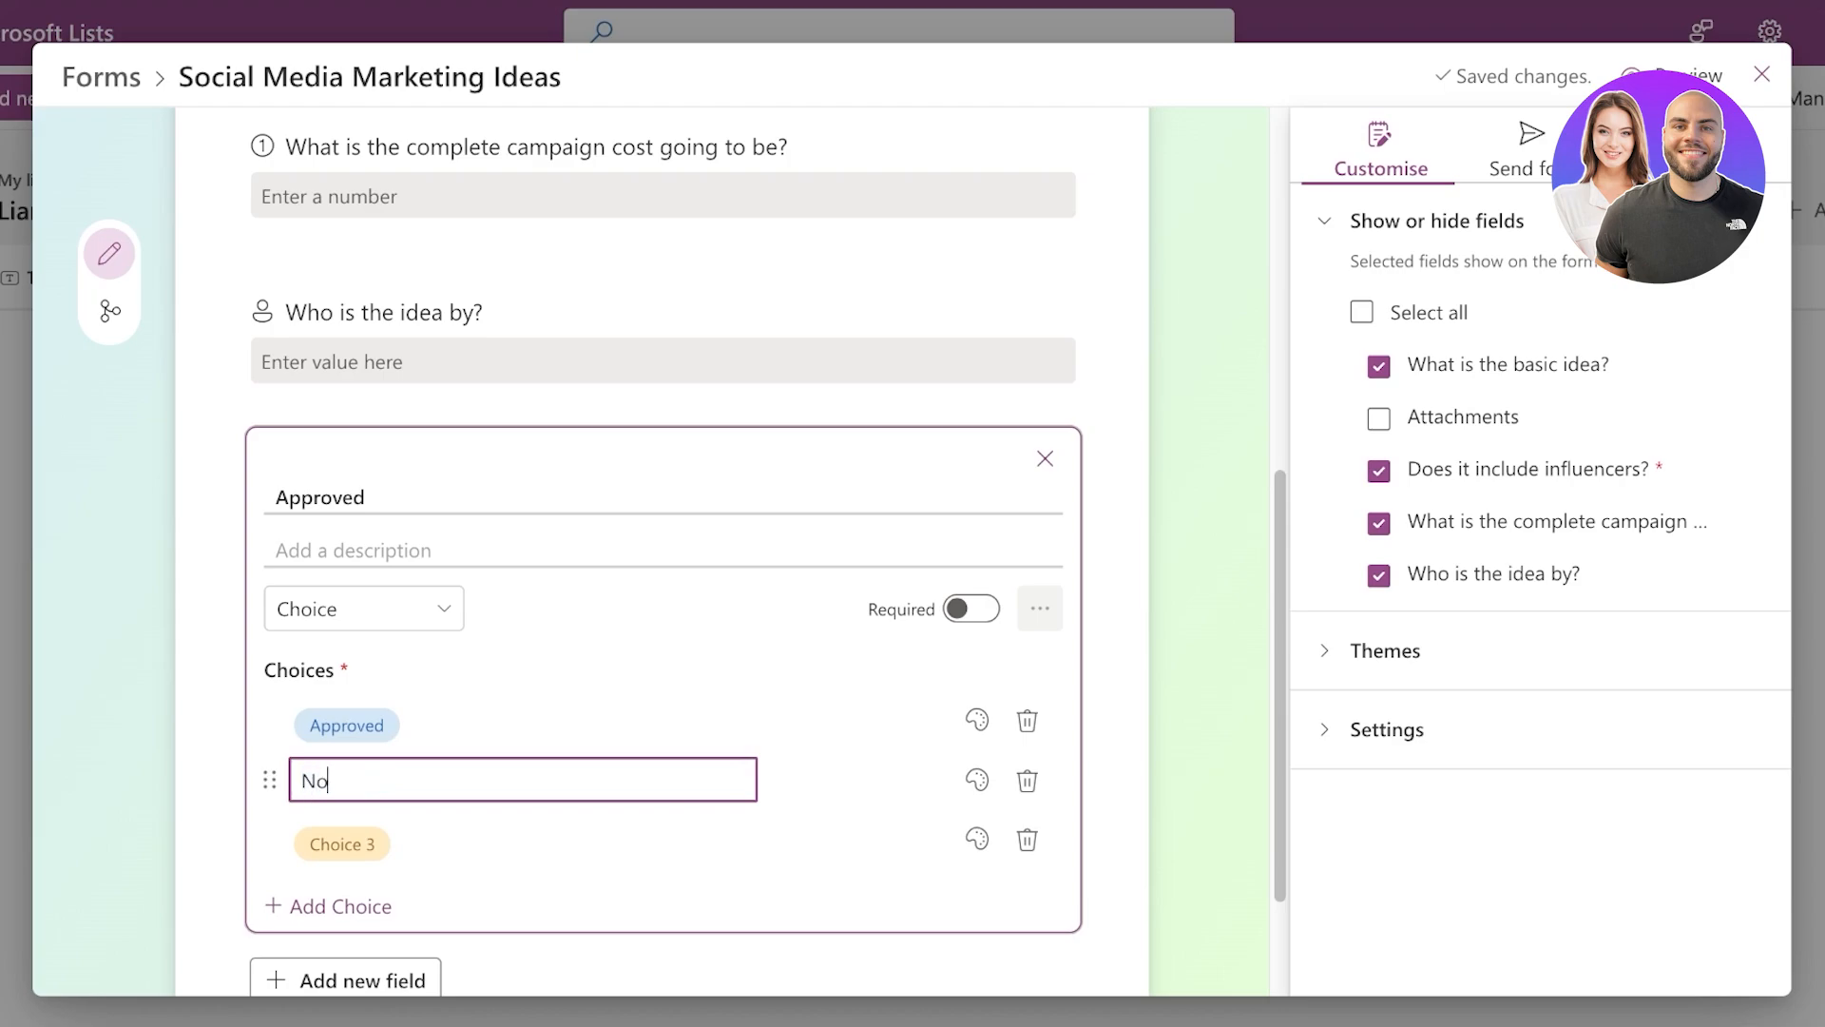
{"action": "type", "text": "t Approved"}
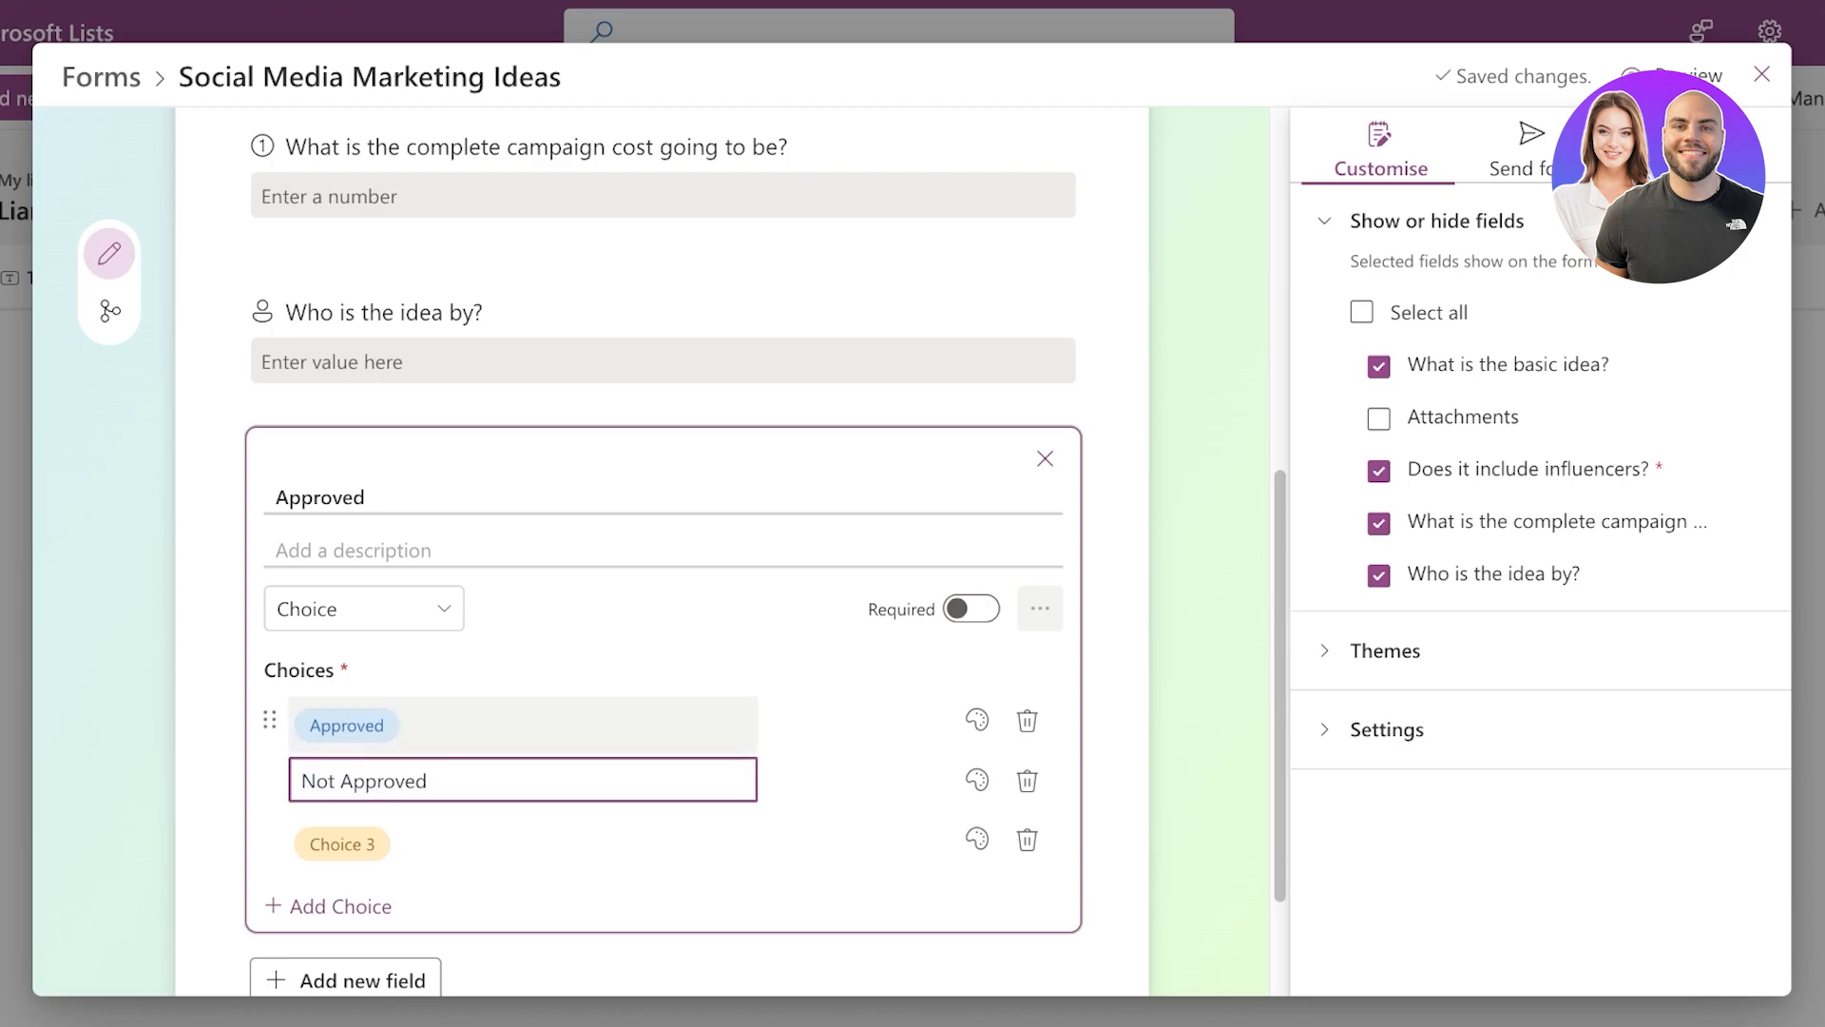
- Colour the Approved choice light green and the Not Approved choice red, and delete Choice 3
{"action": "left_click", "coordinate": [346, 725]}
{"action": "left_click", "coordinate": [389, 720]}
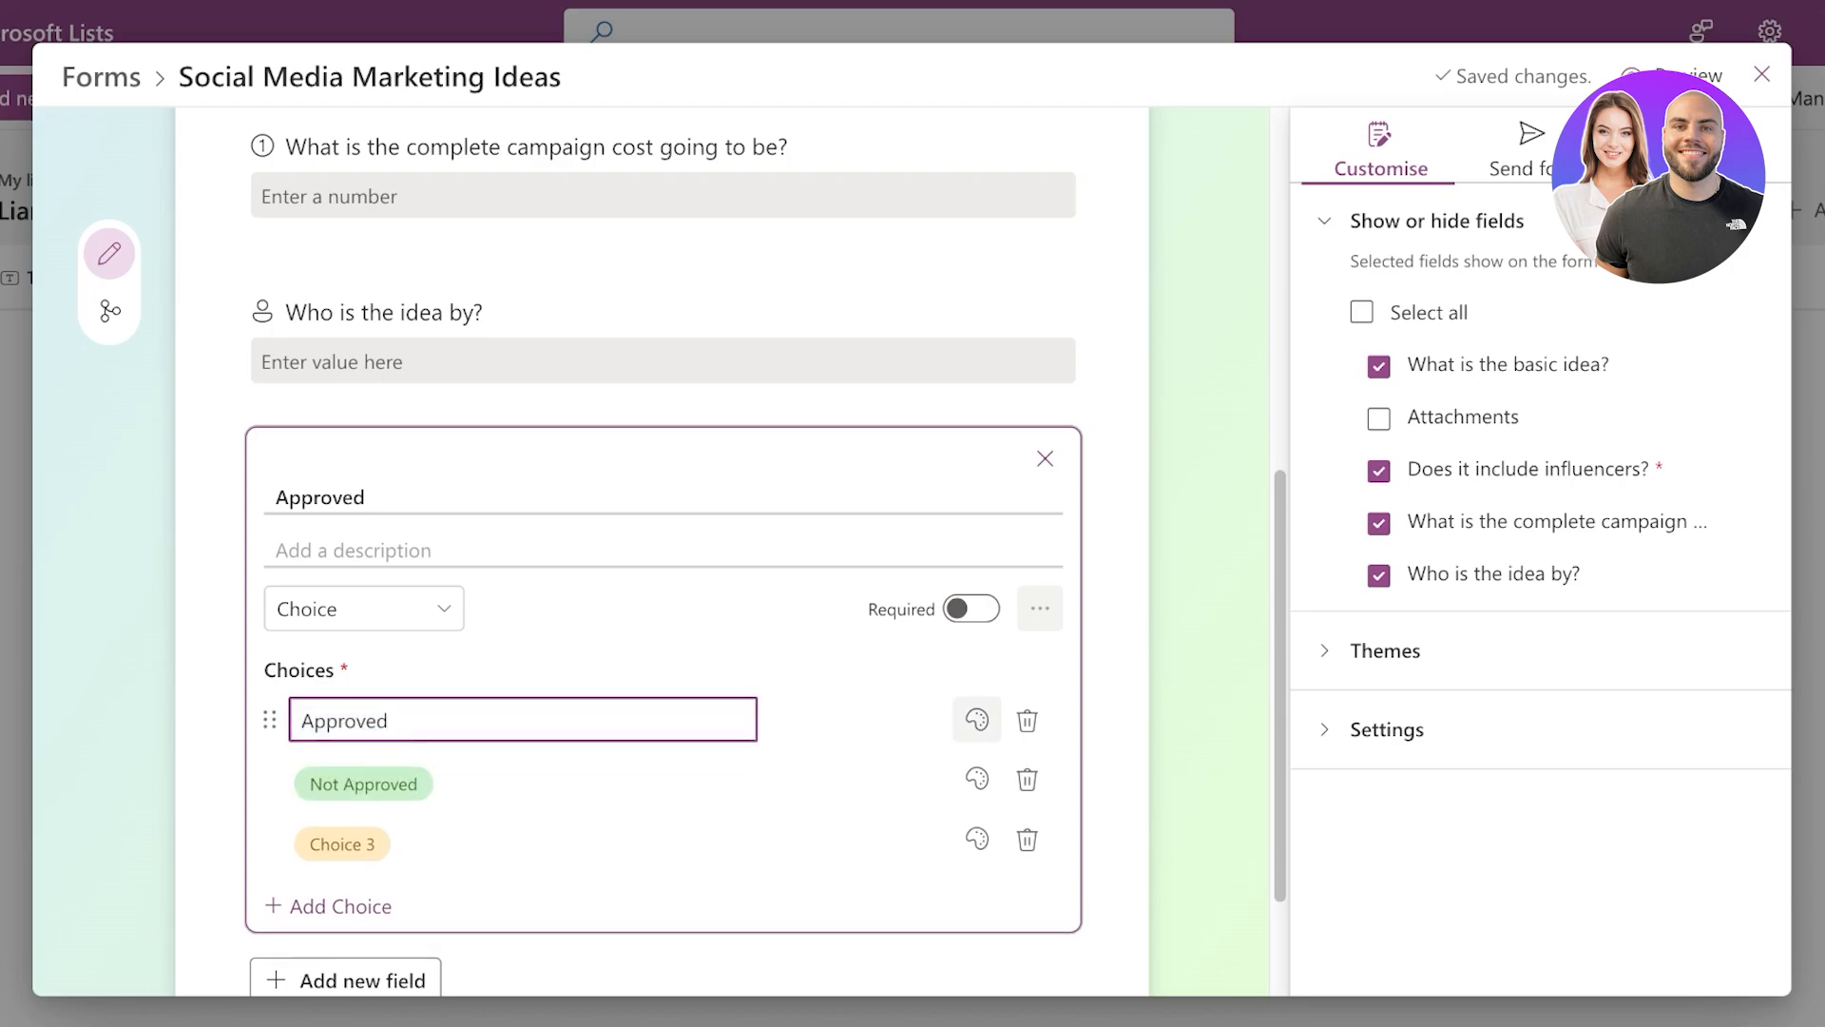
{"action": "left_click", "coordinate": [977, 720]}
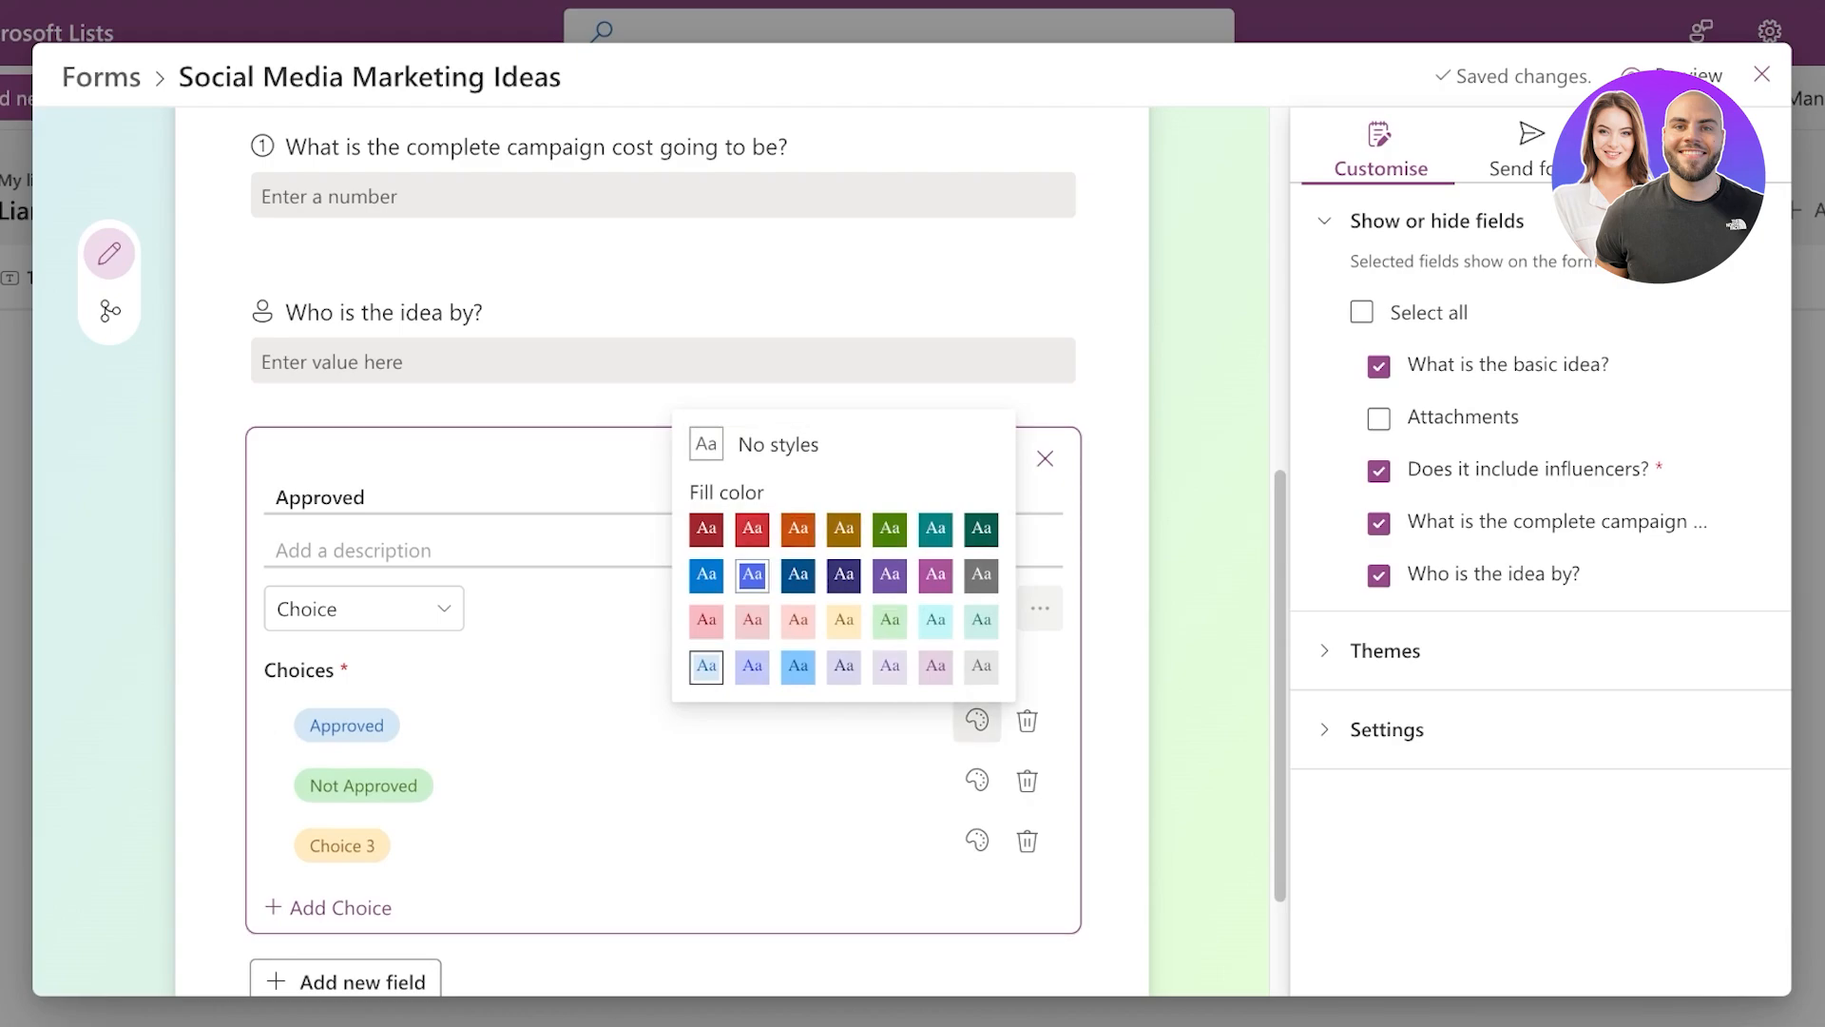
{"action": "left_click", "coordinate": [890, 619]}
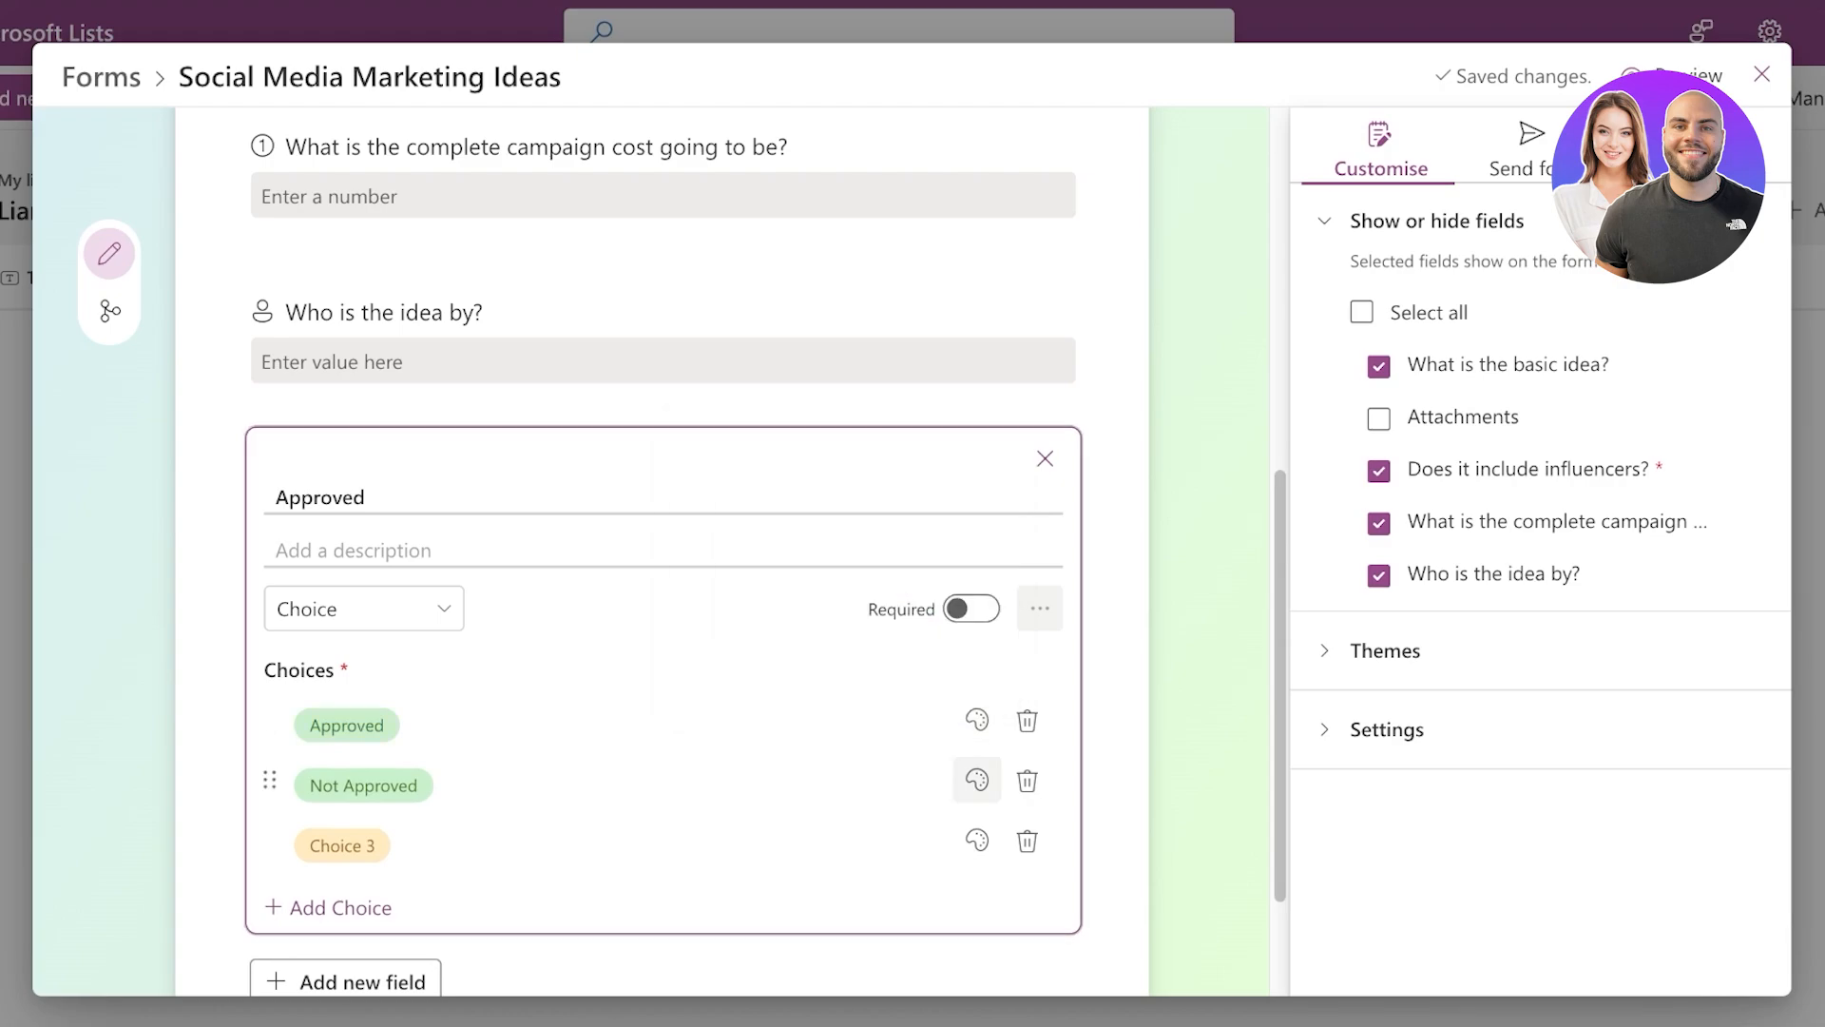
{"action": "left_click", "coordinate": [977, 779]}
{"action": "left_click", "coordinate": [751, 589]}
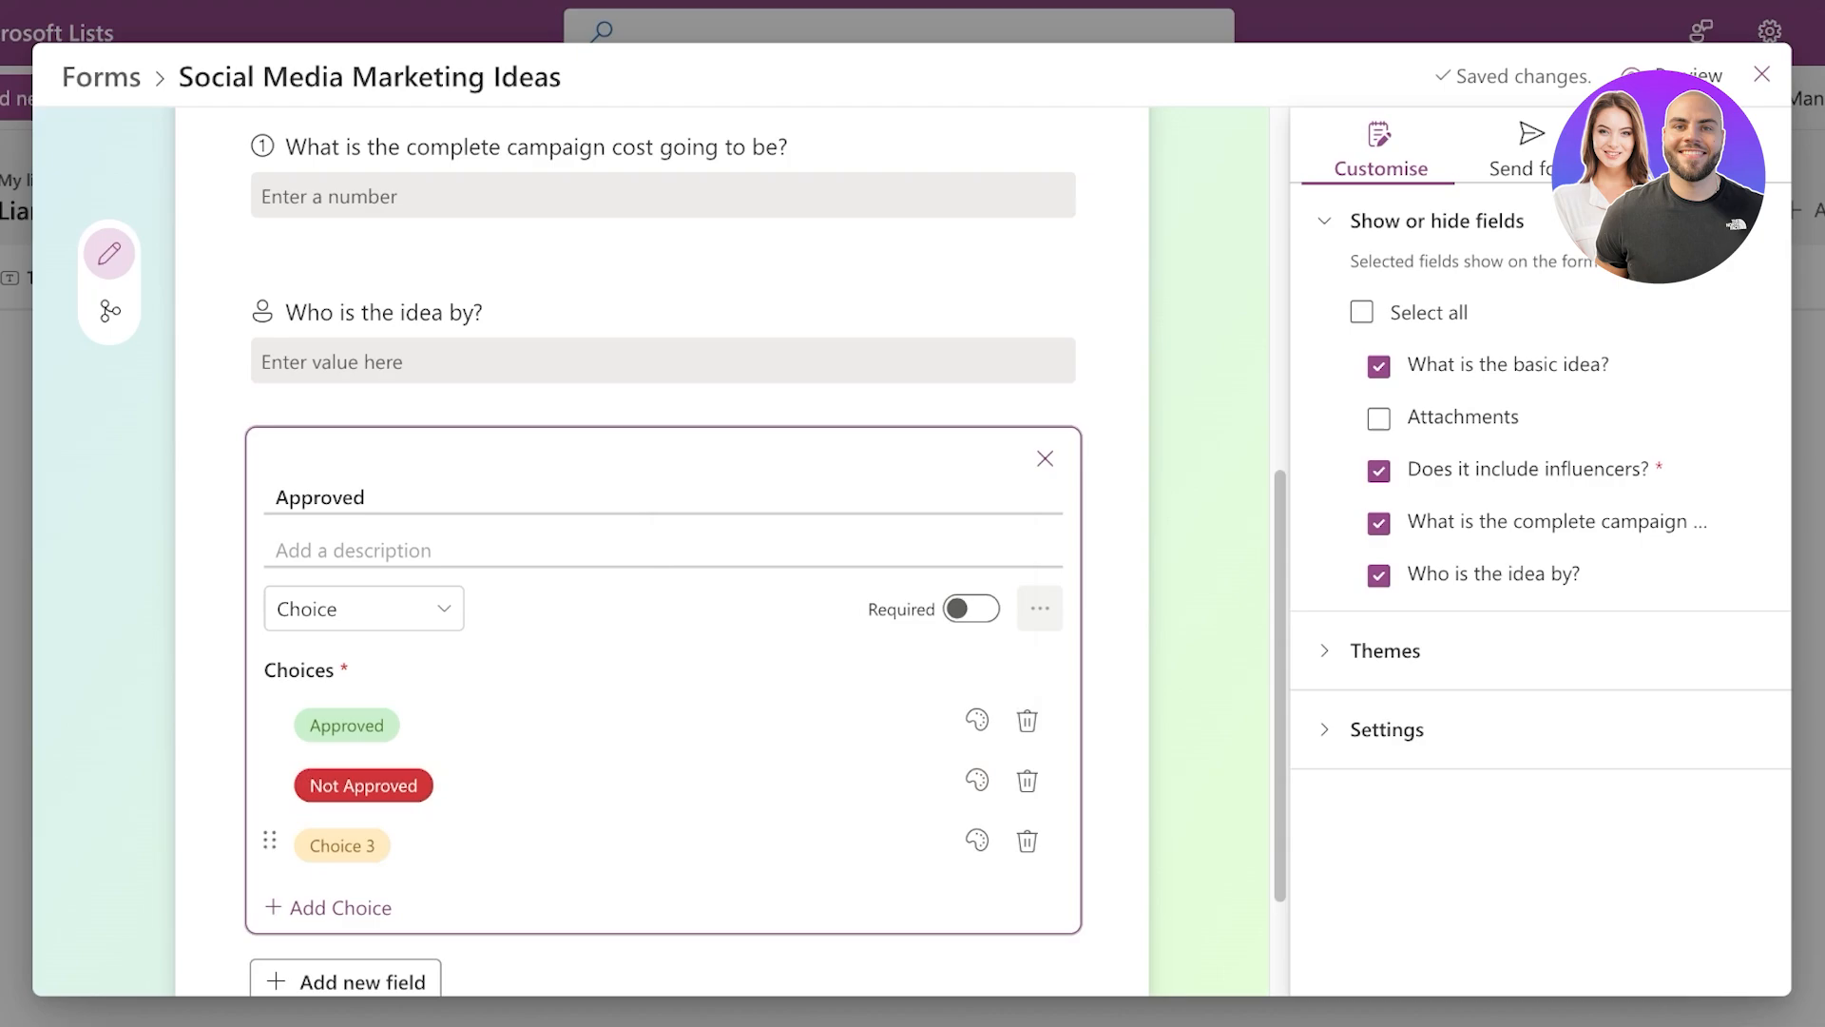
{"action": "left_click", "coordinate": [1027, 841]}
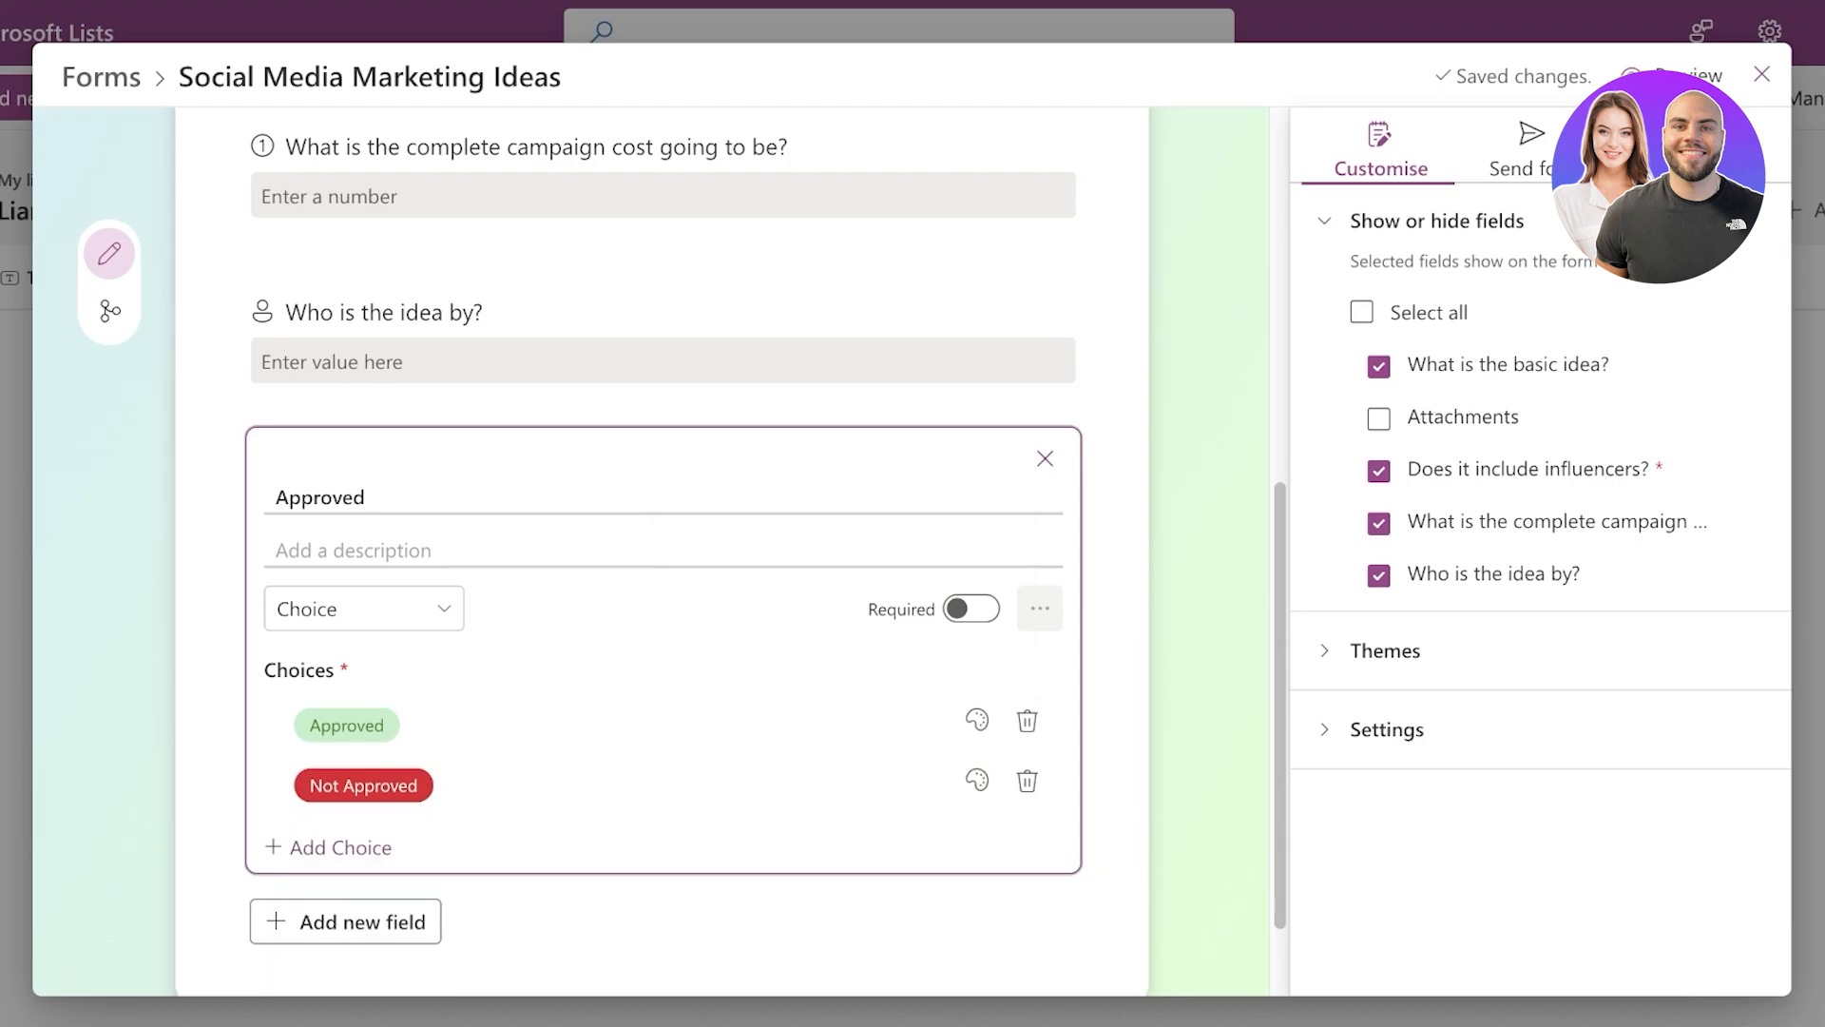
- Make the Approved choice field required and retitle it "Approval"
{"action": "left_click", "coordinate": [971, 608]}
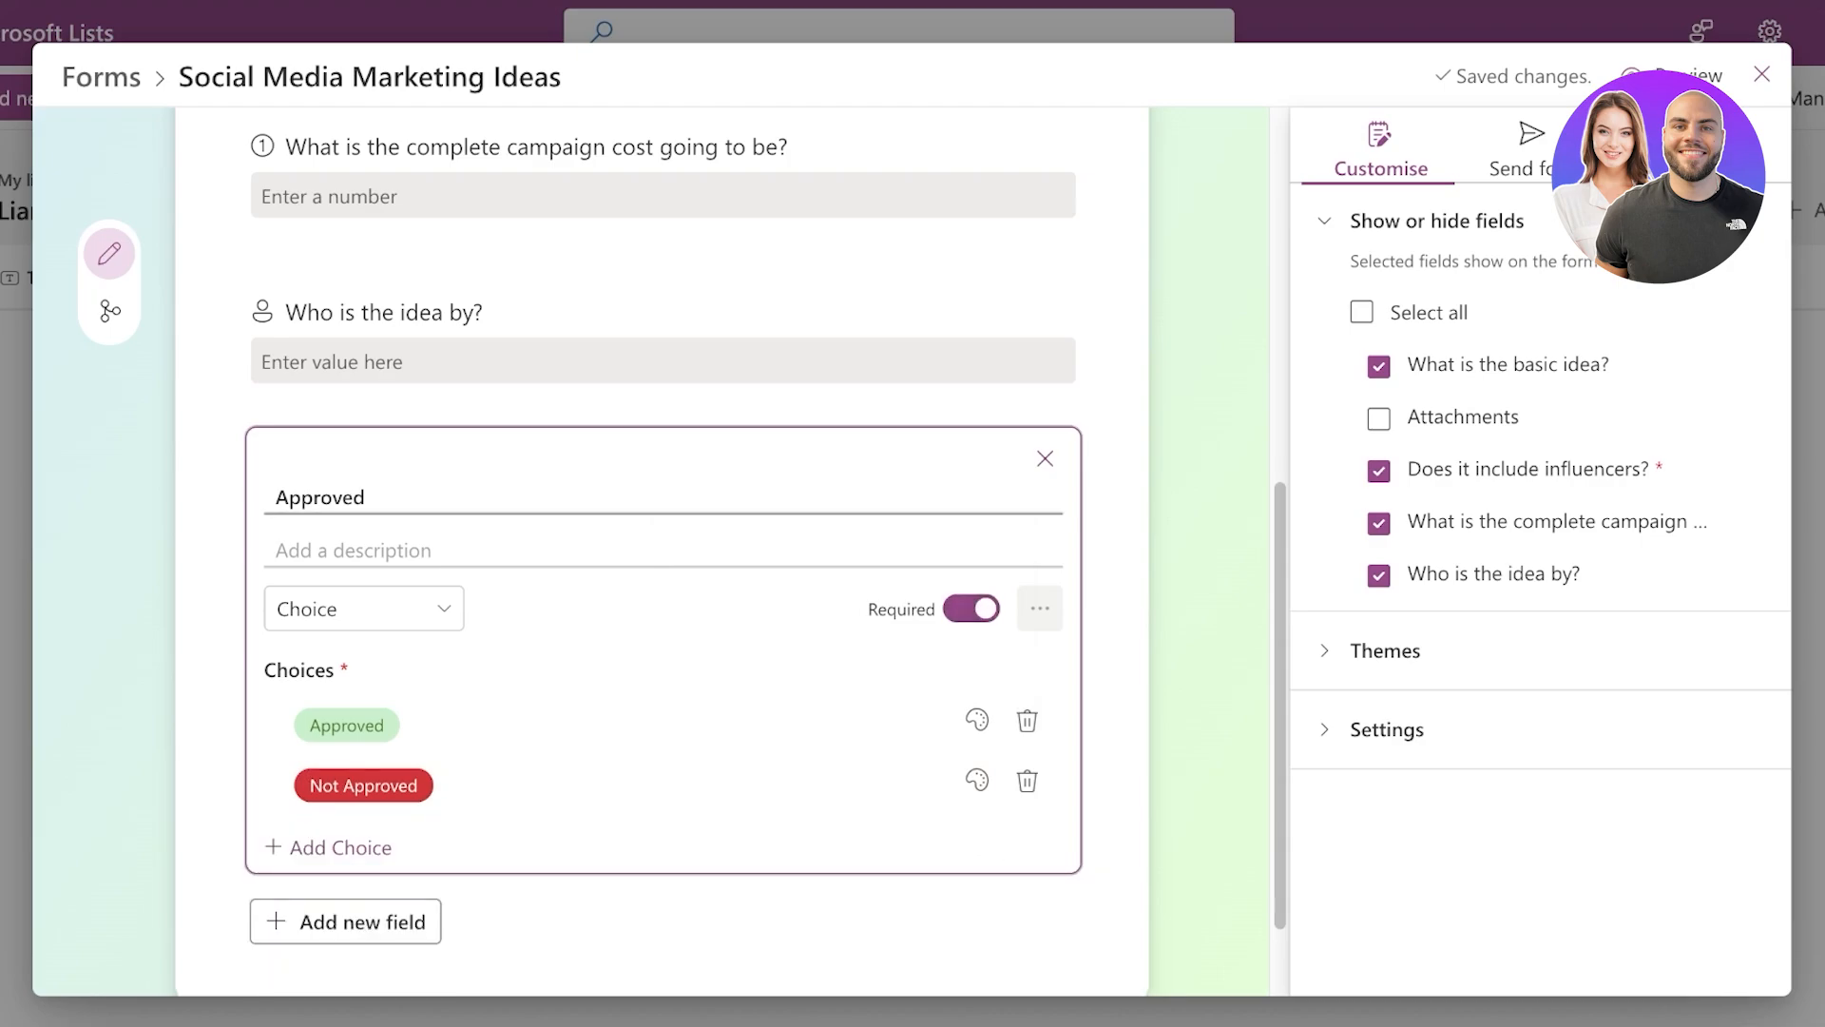
{"action": "double_click", "coordinate": [321, 498]}
{"action": "left_click", "coordinate": [366, 498]}
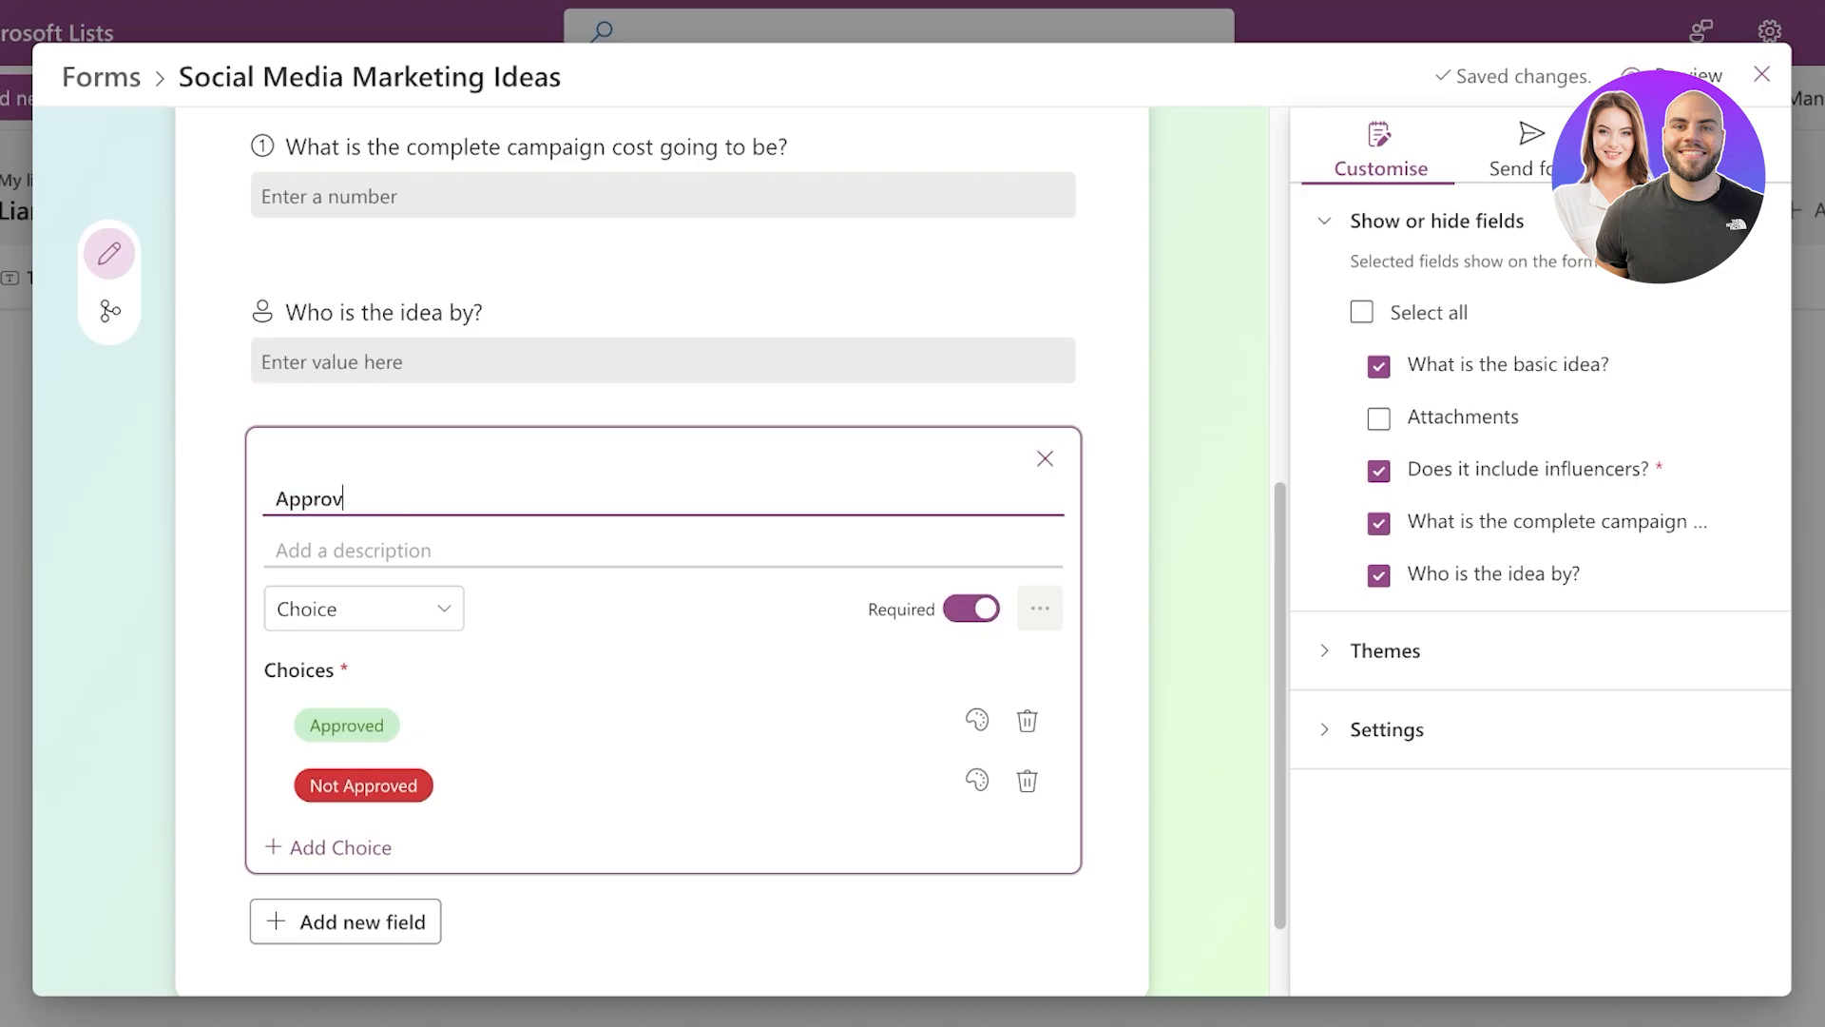
{"action": "left_click", "coordinate": [1203, 608]}
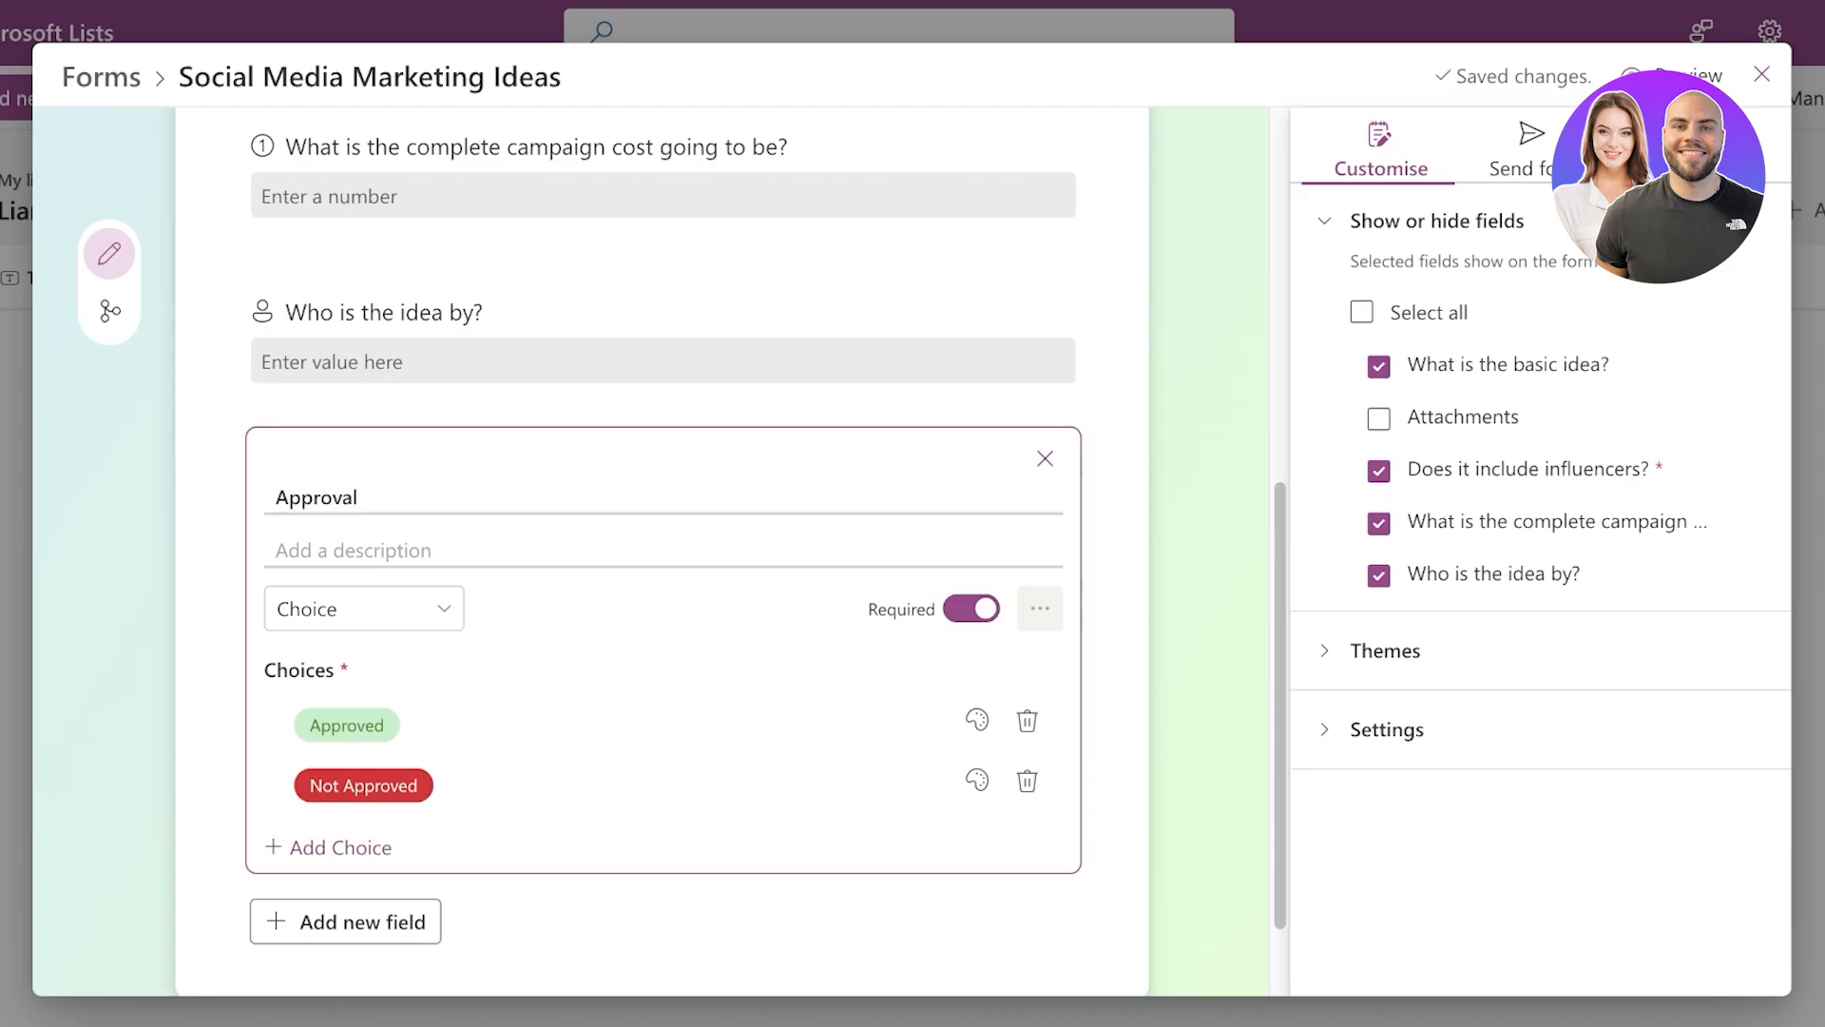
{"action": "scroll", "coordinate": [663, 571], "scroll_direction": "up", "scroll_amount": 5}
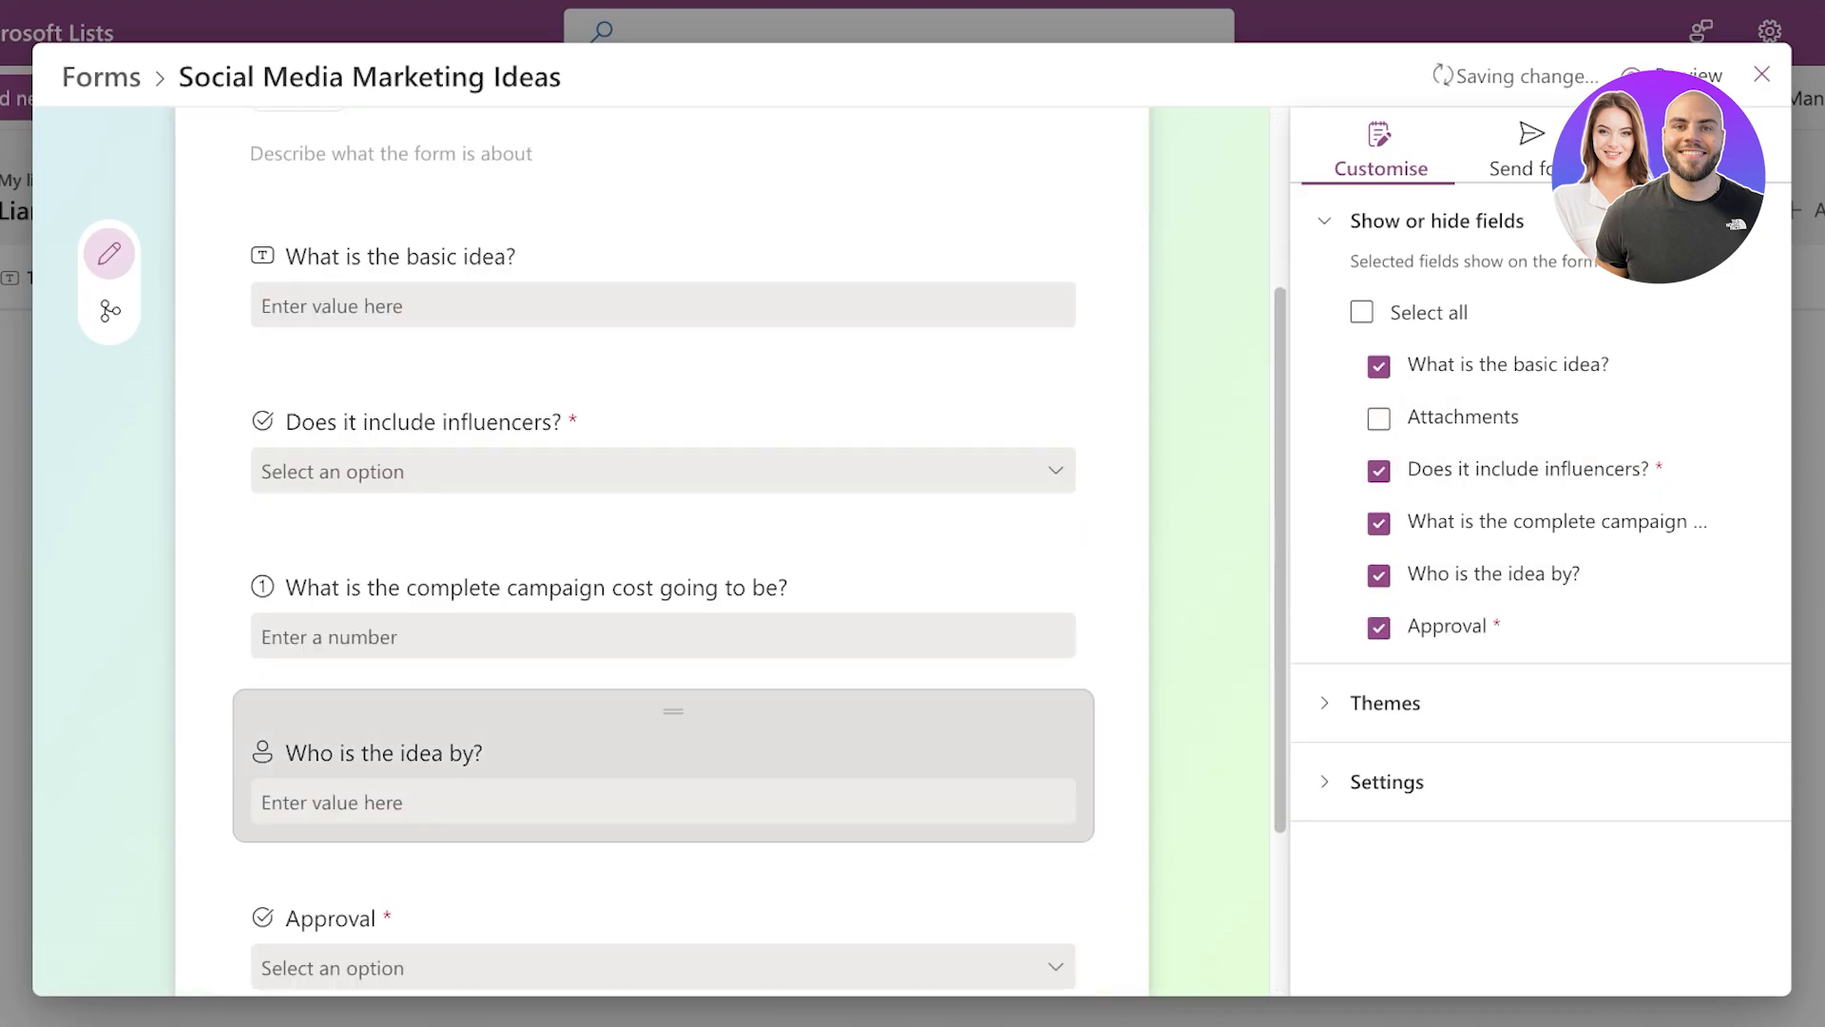
{"action": "scroll", "coordinate": [663, 570], "scroll_direction": "down", "scroll_amount": 3}
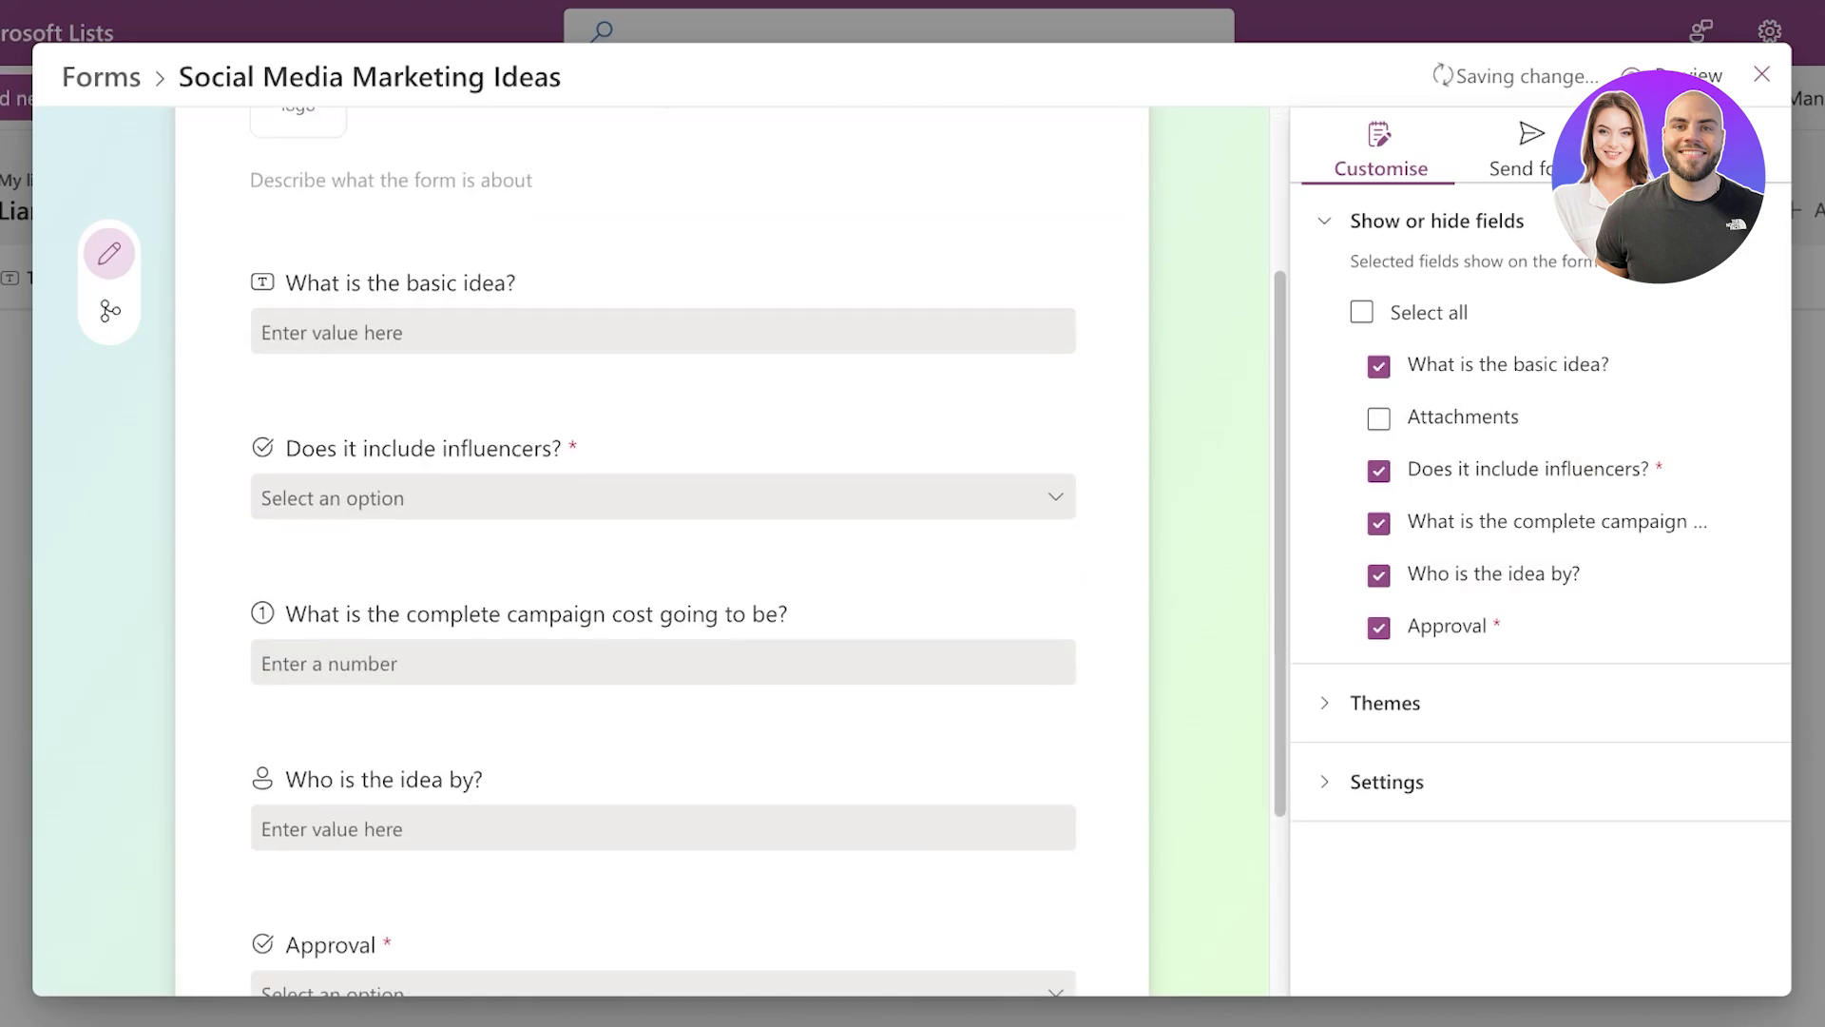
- Examine the form's settings for notifications, accepting responses, start and end dates, and the submission message
{"action": "left_click", "coordinate": [1532, 152]}
{"action": "left_click", "coordinate": [1379, 293]}
{"action": "left_click", "coordinate": [1386, 702]}
{"action": "left_click", "coordinate": [1387, 761]}
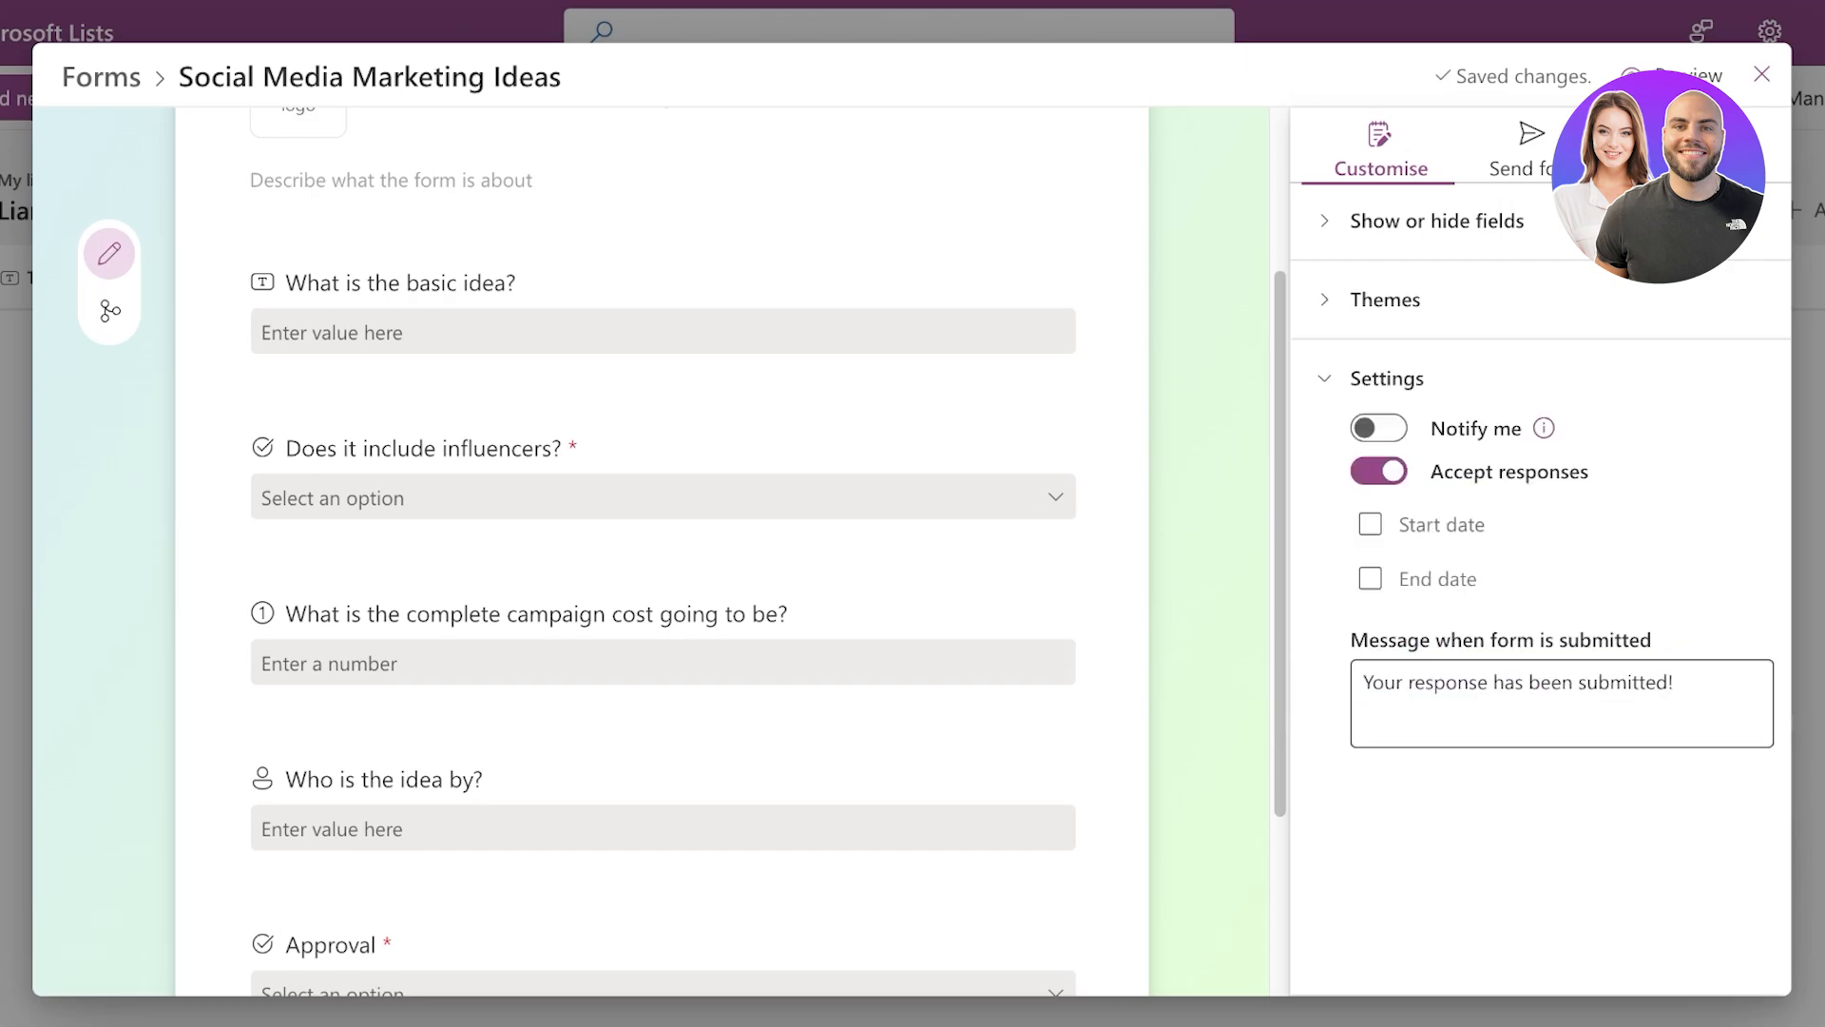
{"action": "left_click", "coordinate": [1387, 378]}
- Try the preset form themes and apply the peach-to-pink gradient theme with the purple accent
{"action": "left_click", "coordinate": [1385, 300]}
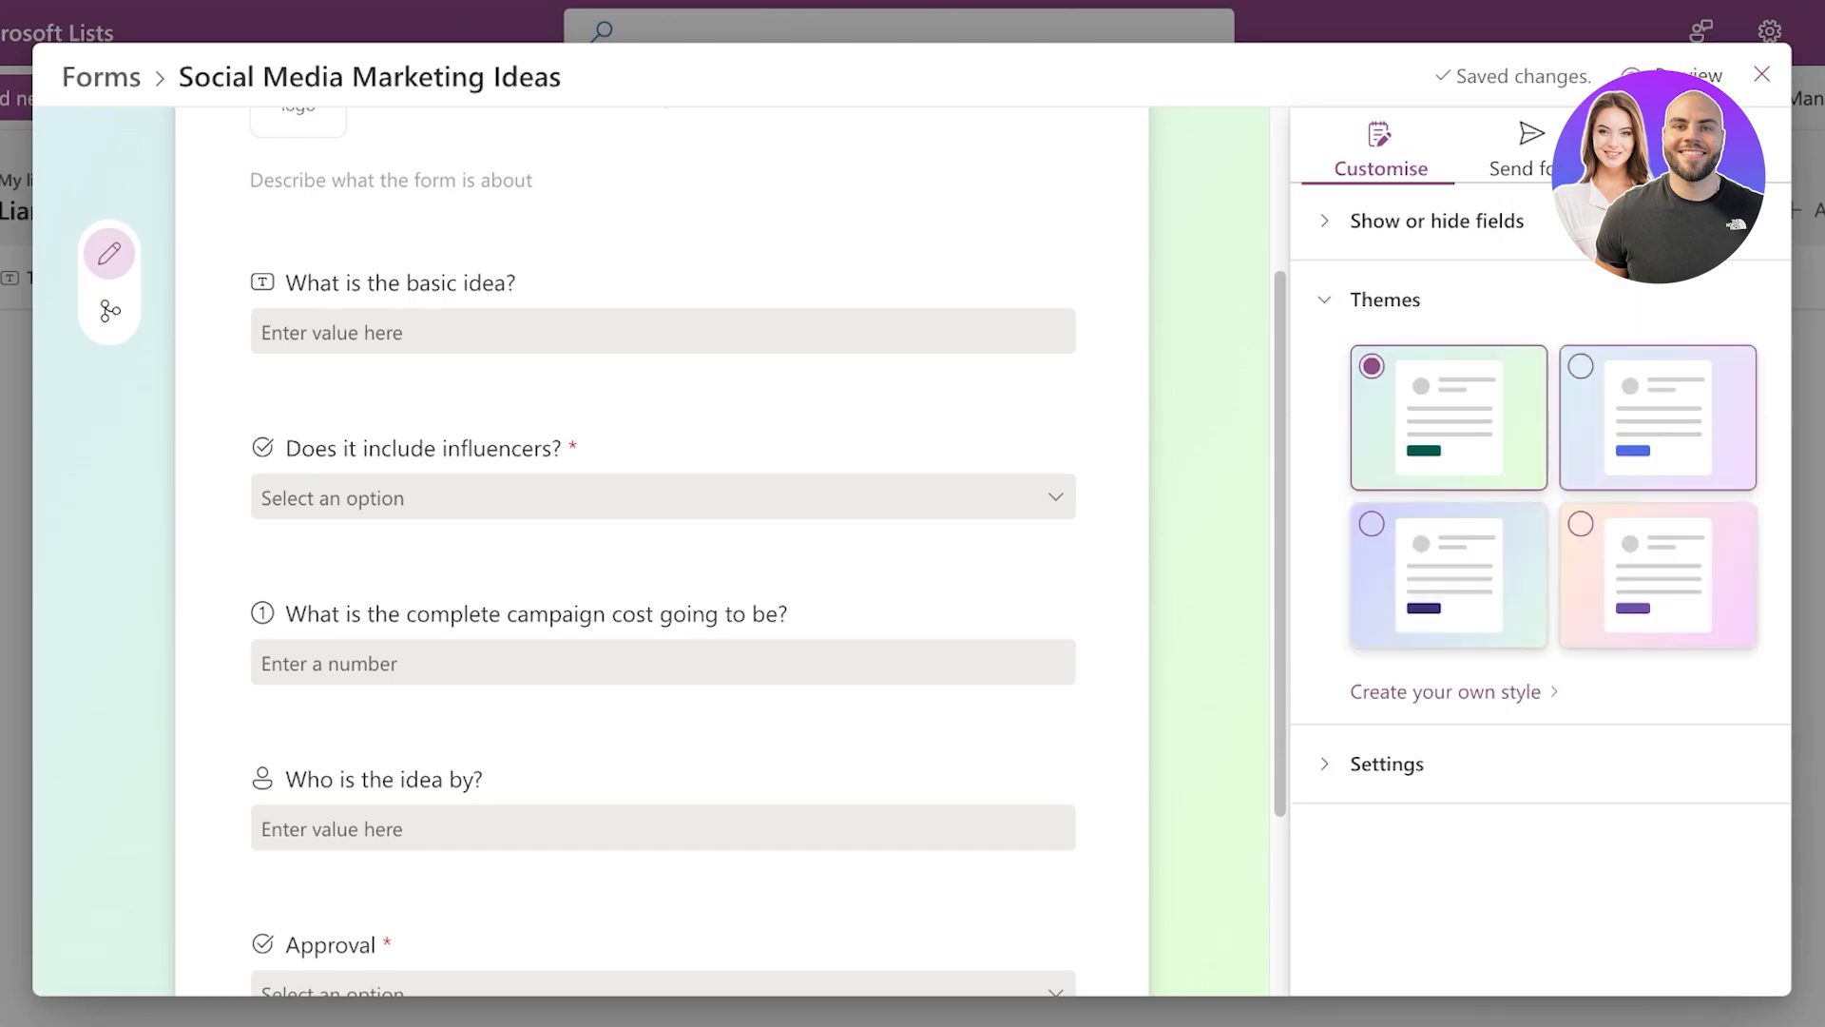
{"action": "left_click", "coordinate": [1658, 418]}
{"action": "left_click", "coordinate": [1449, 575]}
{"action": "left_click", "coordinate": [1658, 418]}
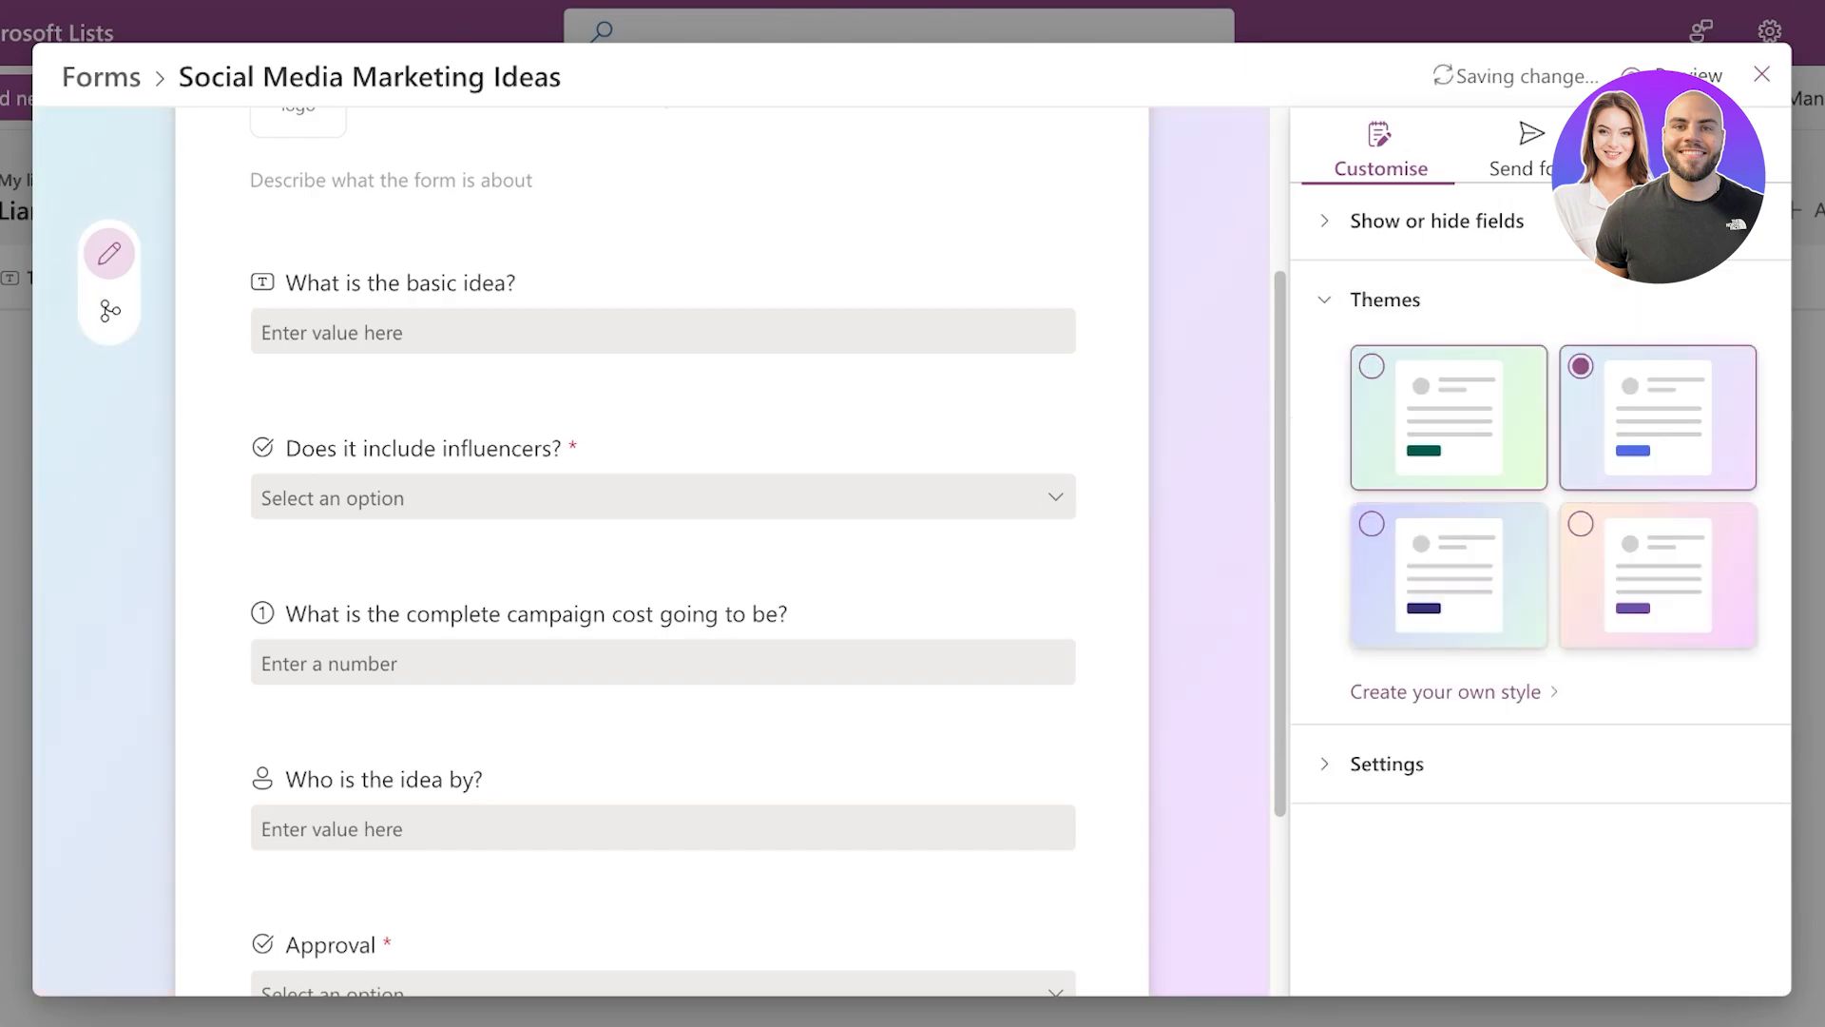
{"action": "left_click", "coordinate": [1448, 418]}
{"action": "left_click", "coordinate": [1449, 576]}
{"action": "left_click", "coordinate": [1658, 576]}
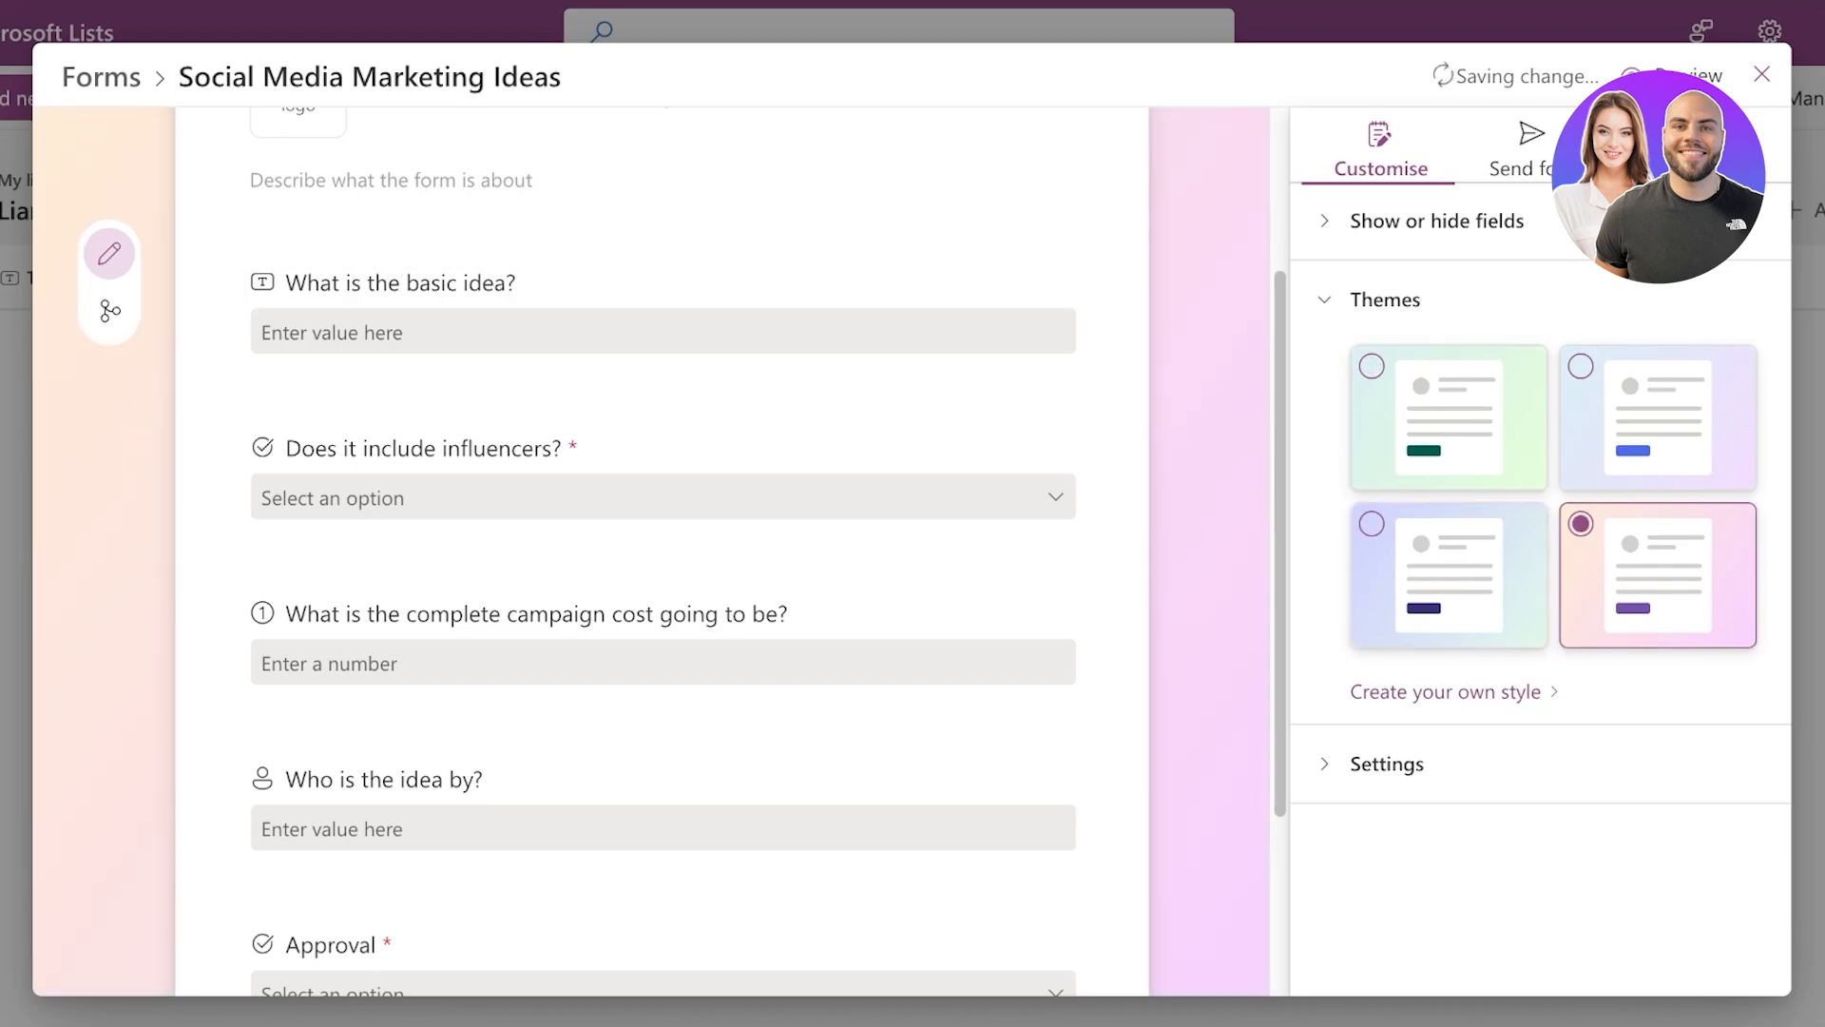
- Create a custom style for the form using the dark red theme colour
{"action": "left_click", "coordinate": [1445, 692]}
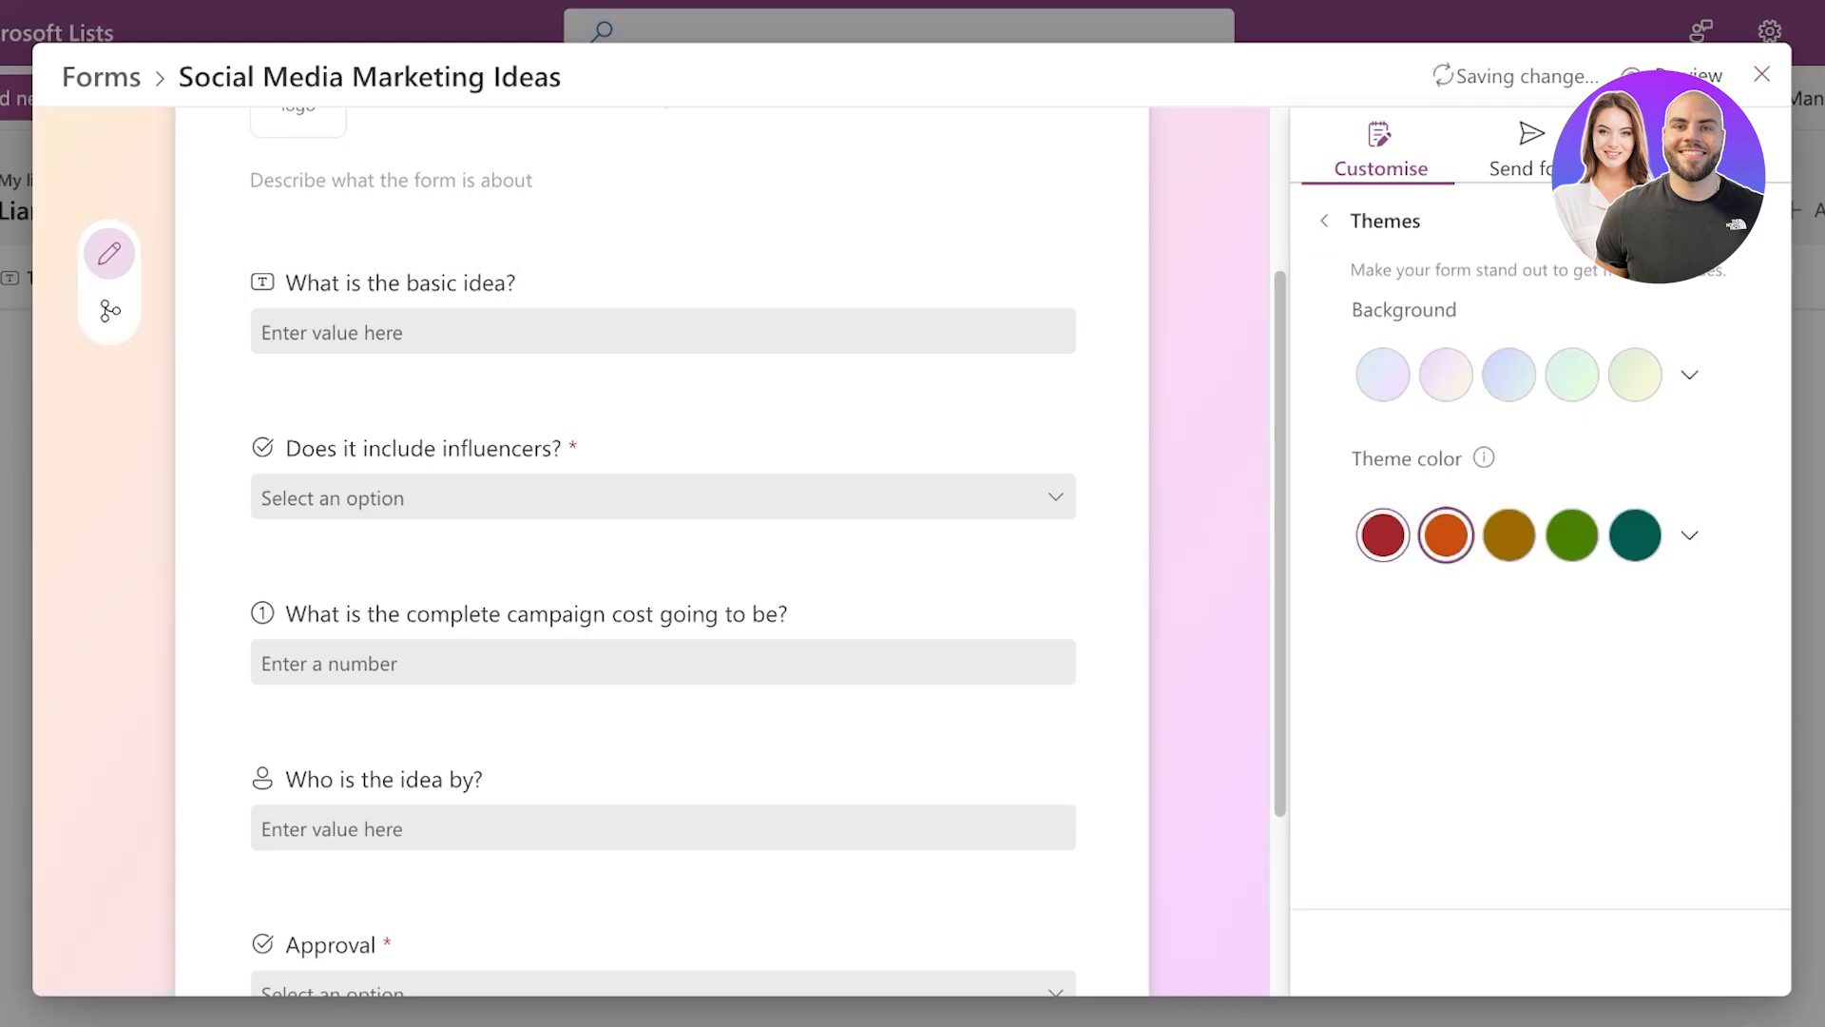
{"action": "left_click", "coordinate": [1383, 535]}
{"action": "left_click", "coordinate": [1325, 221]}
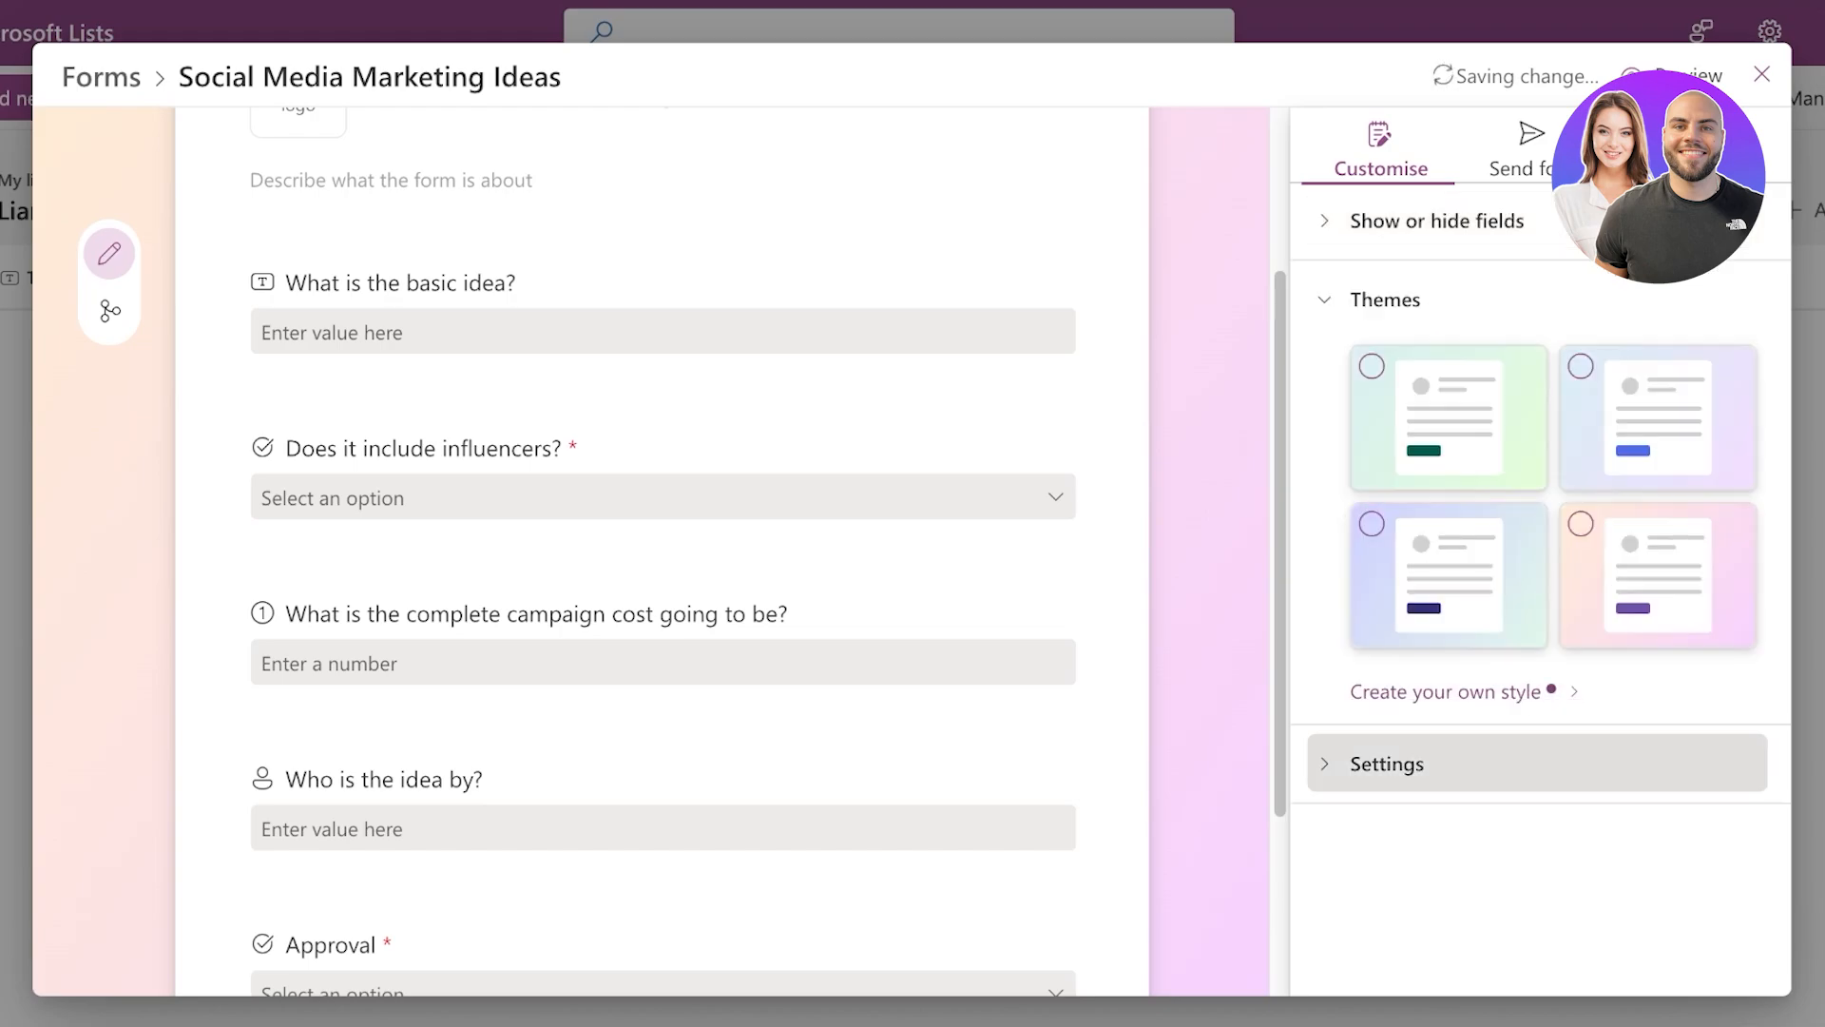
- Turn on the Notify me option in the form's settings
{"action": "left_click", "coordinate": [1387, 763]}
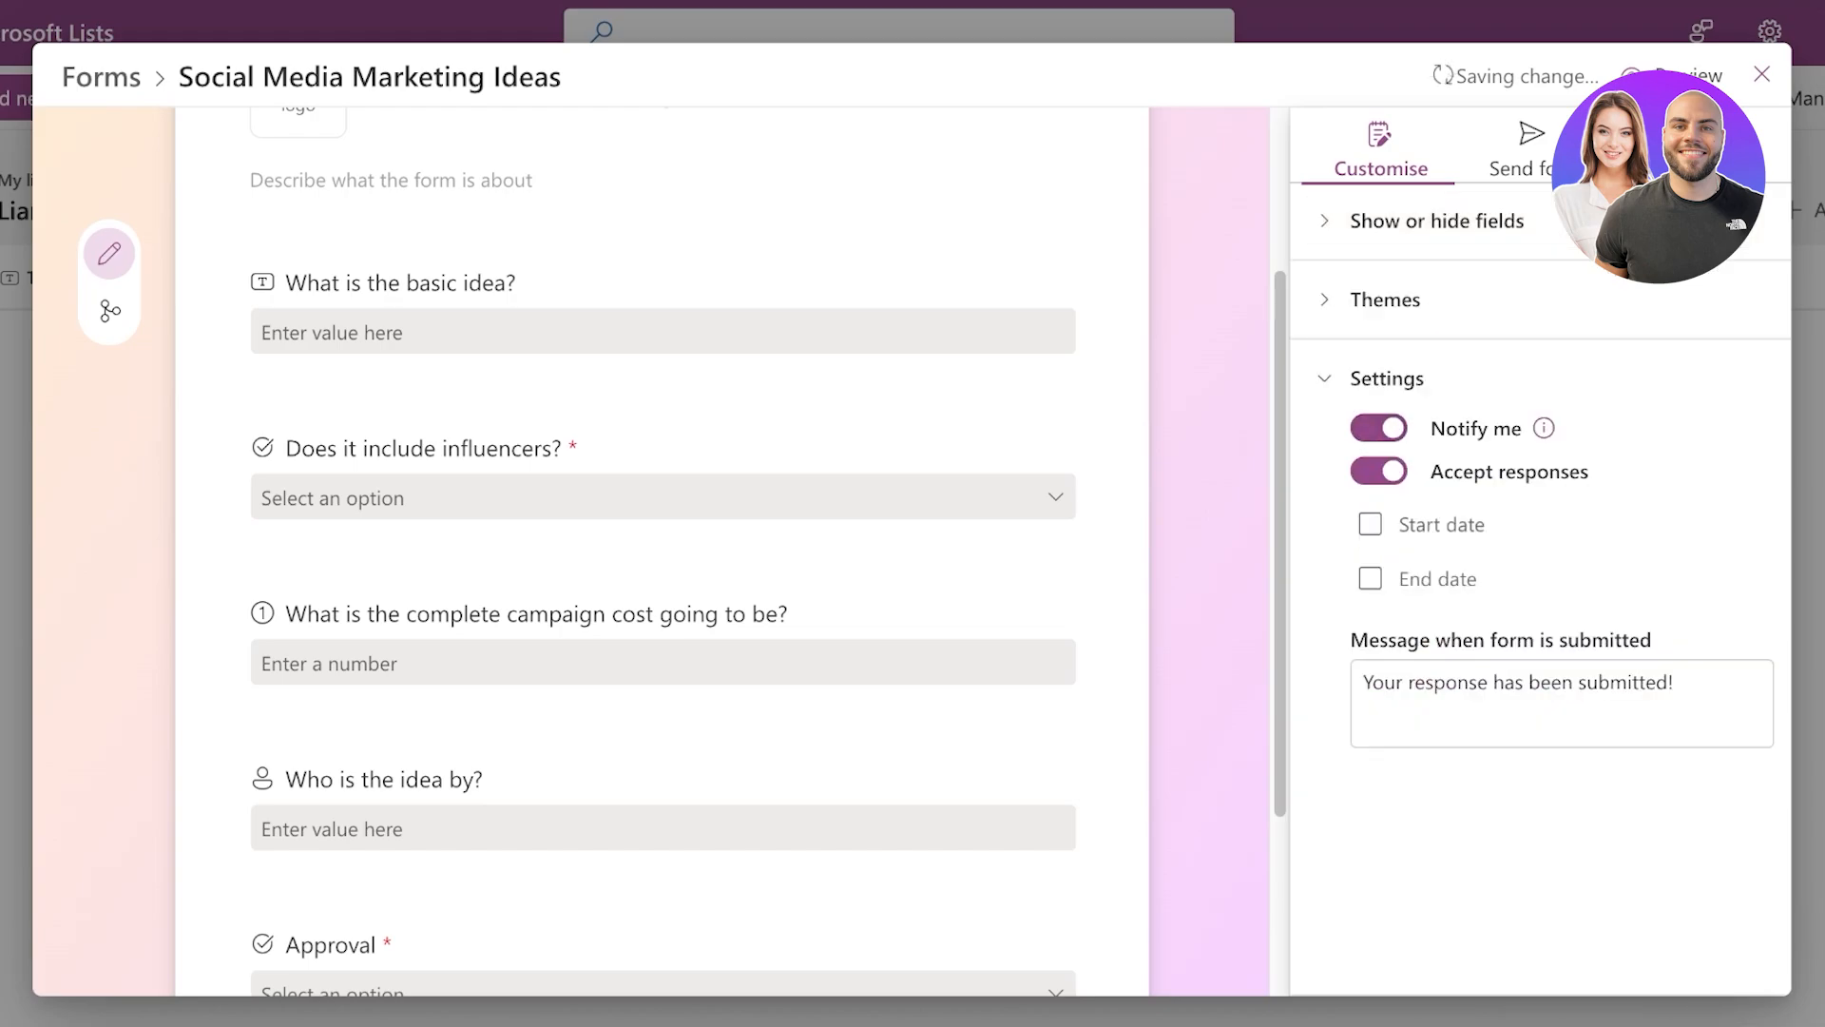